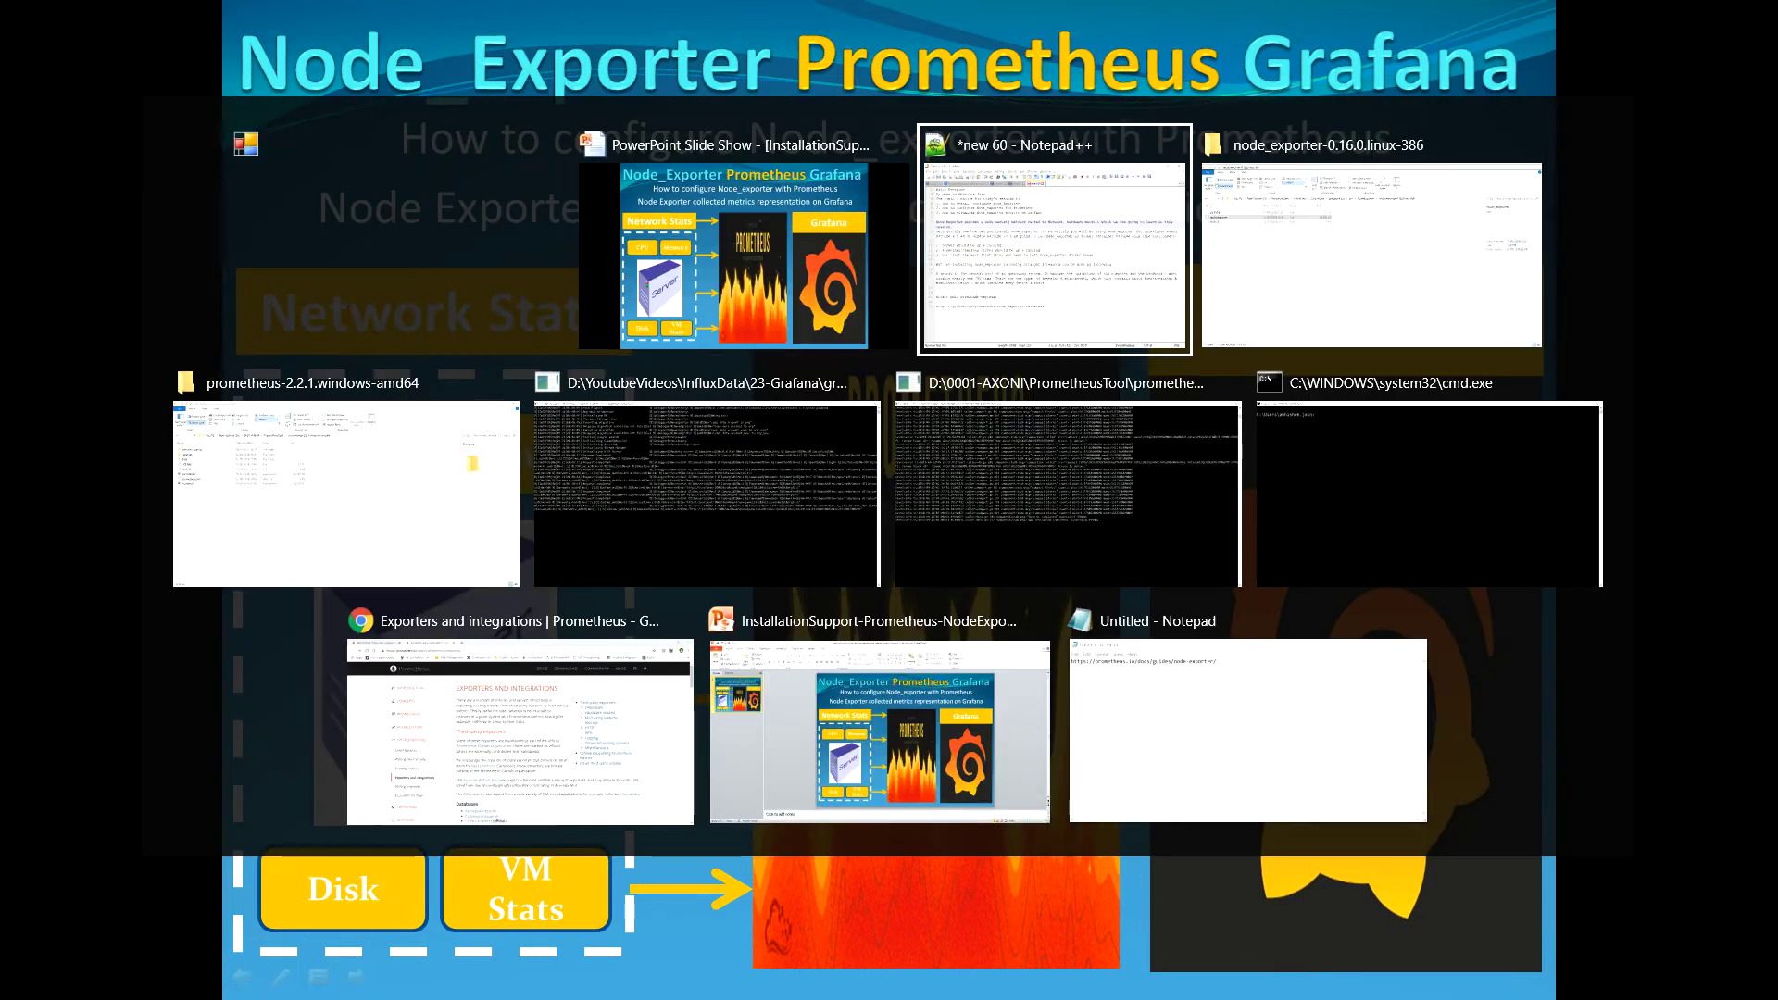
key("alt+Tab")
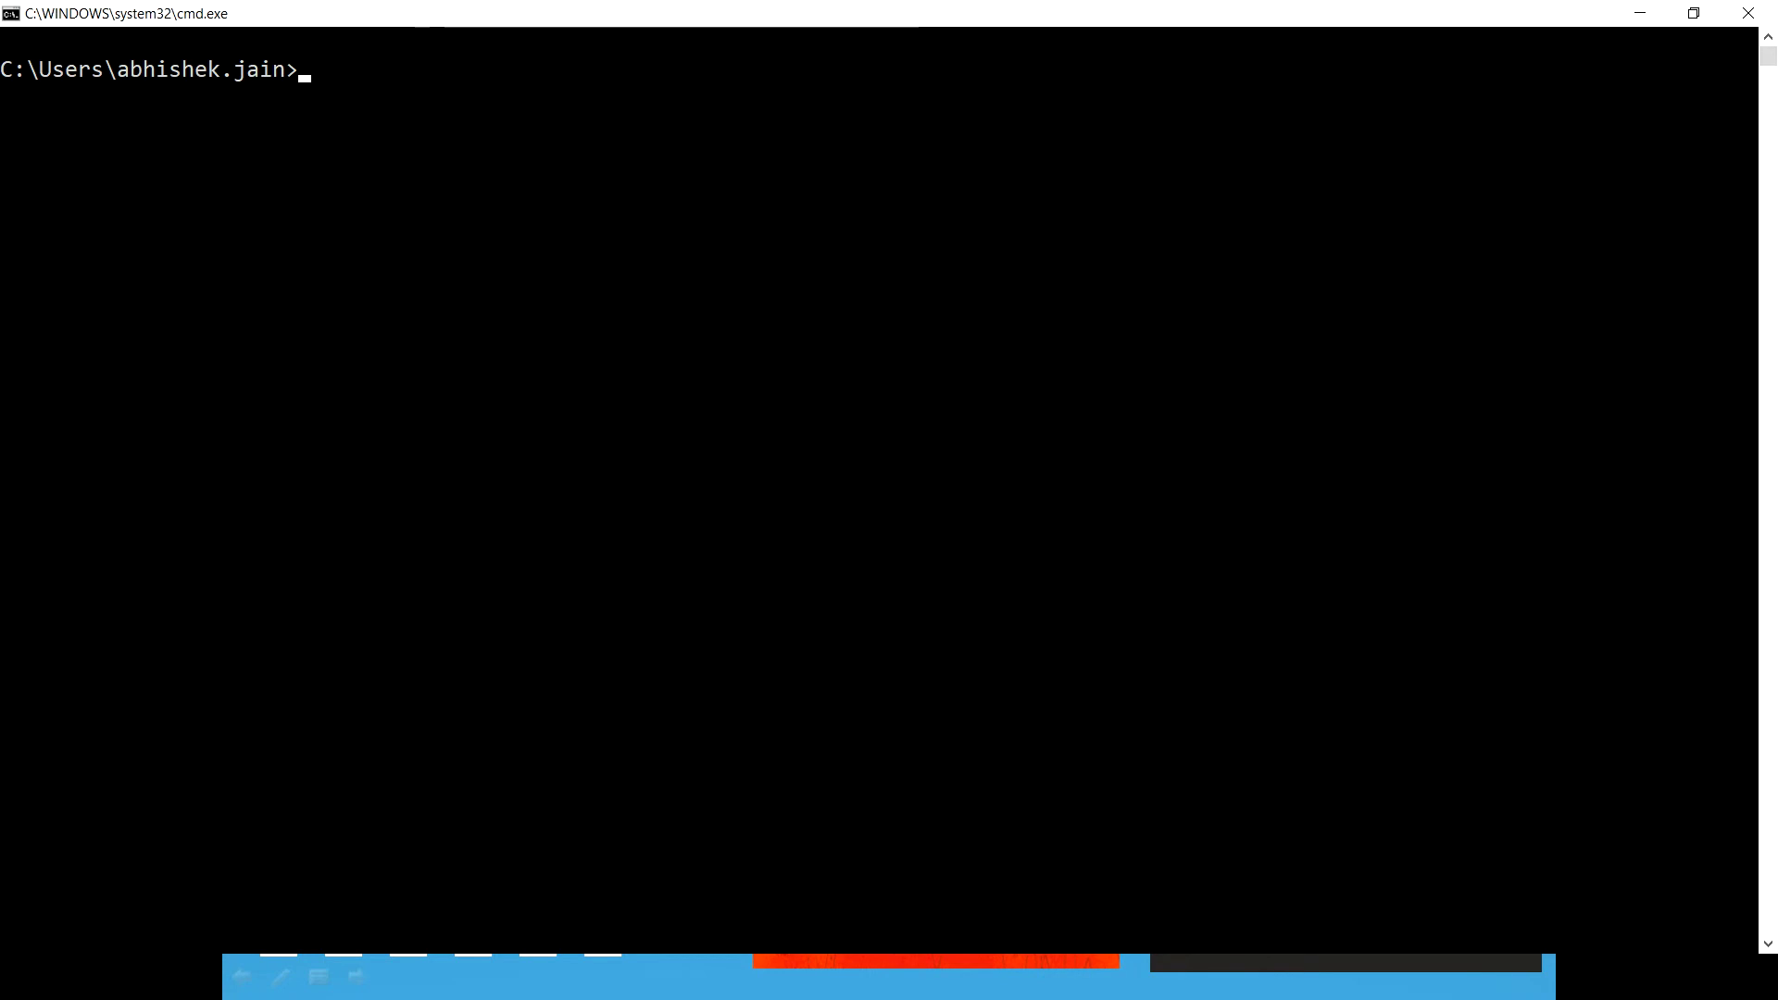
- In the command prompt, try to pull the prom/node-exporter image with Docker, and interrupt the pull
type("docker ")
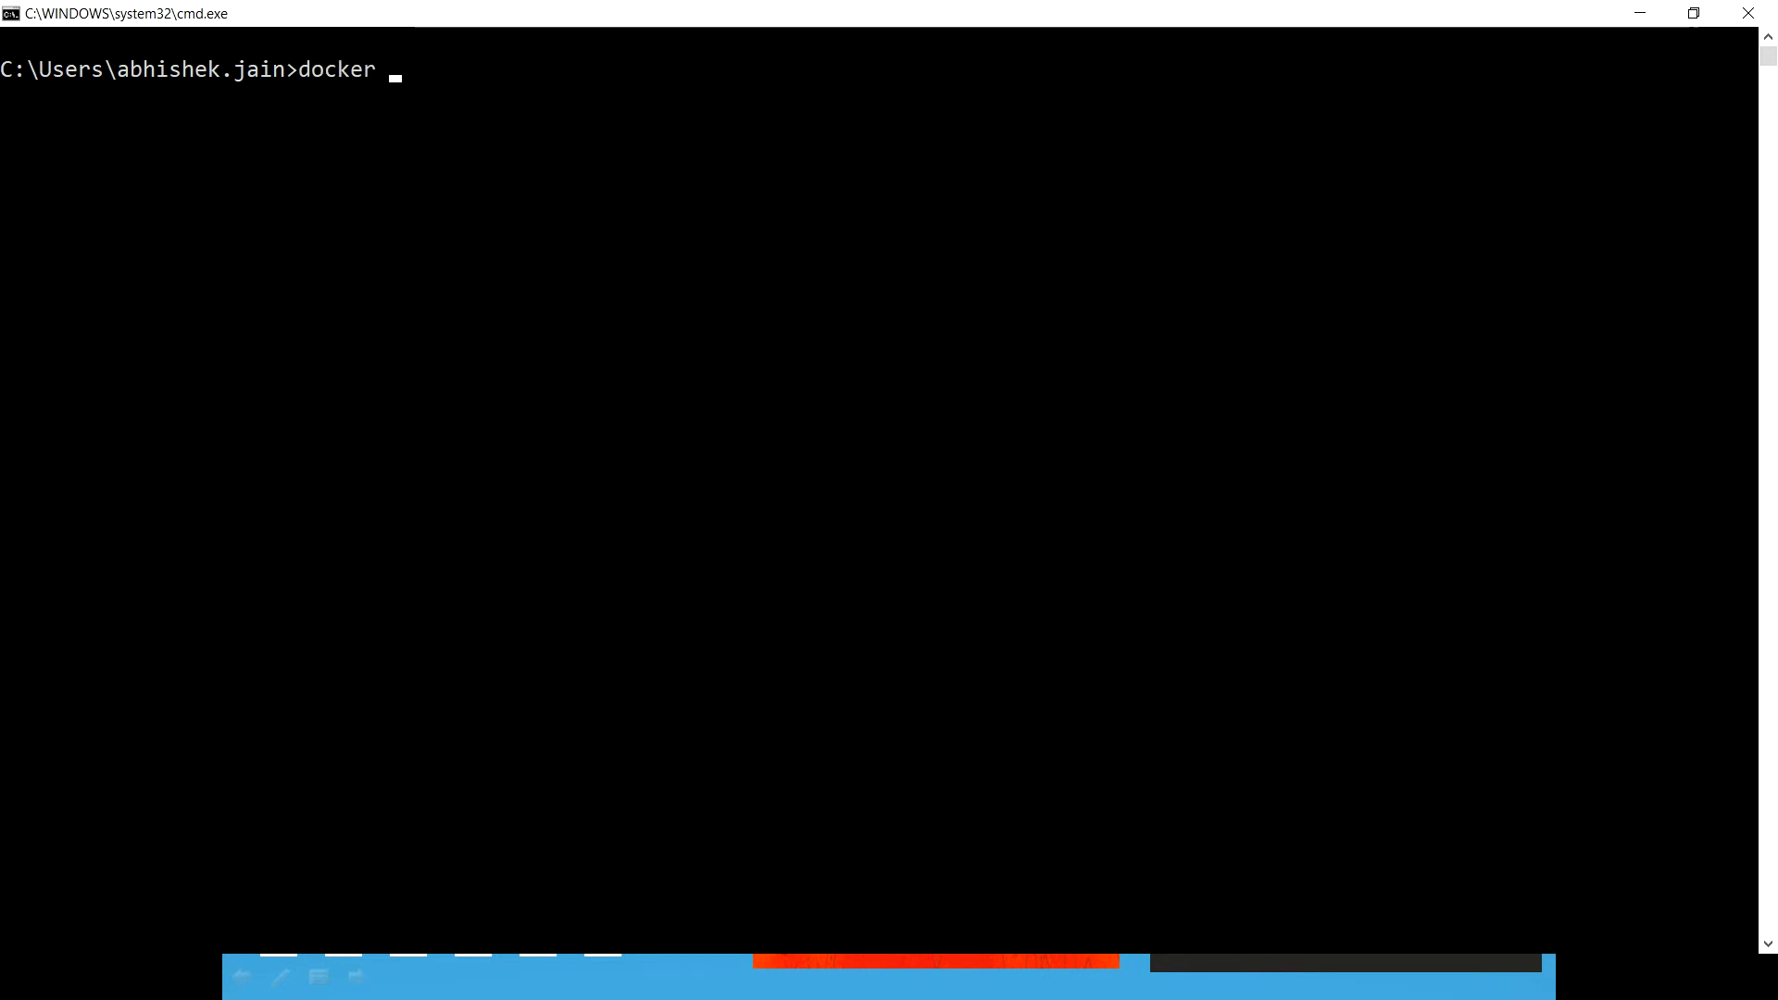
type("pull prom/nod")
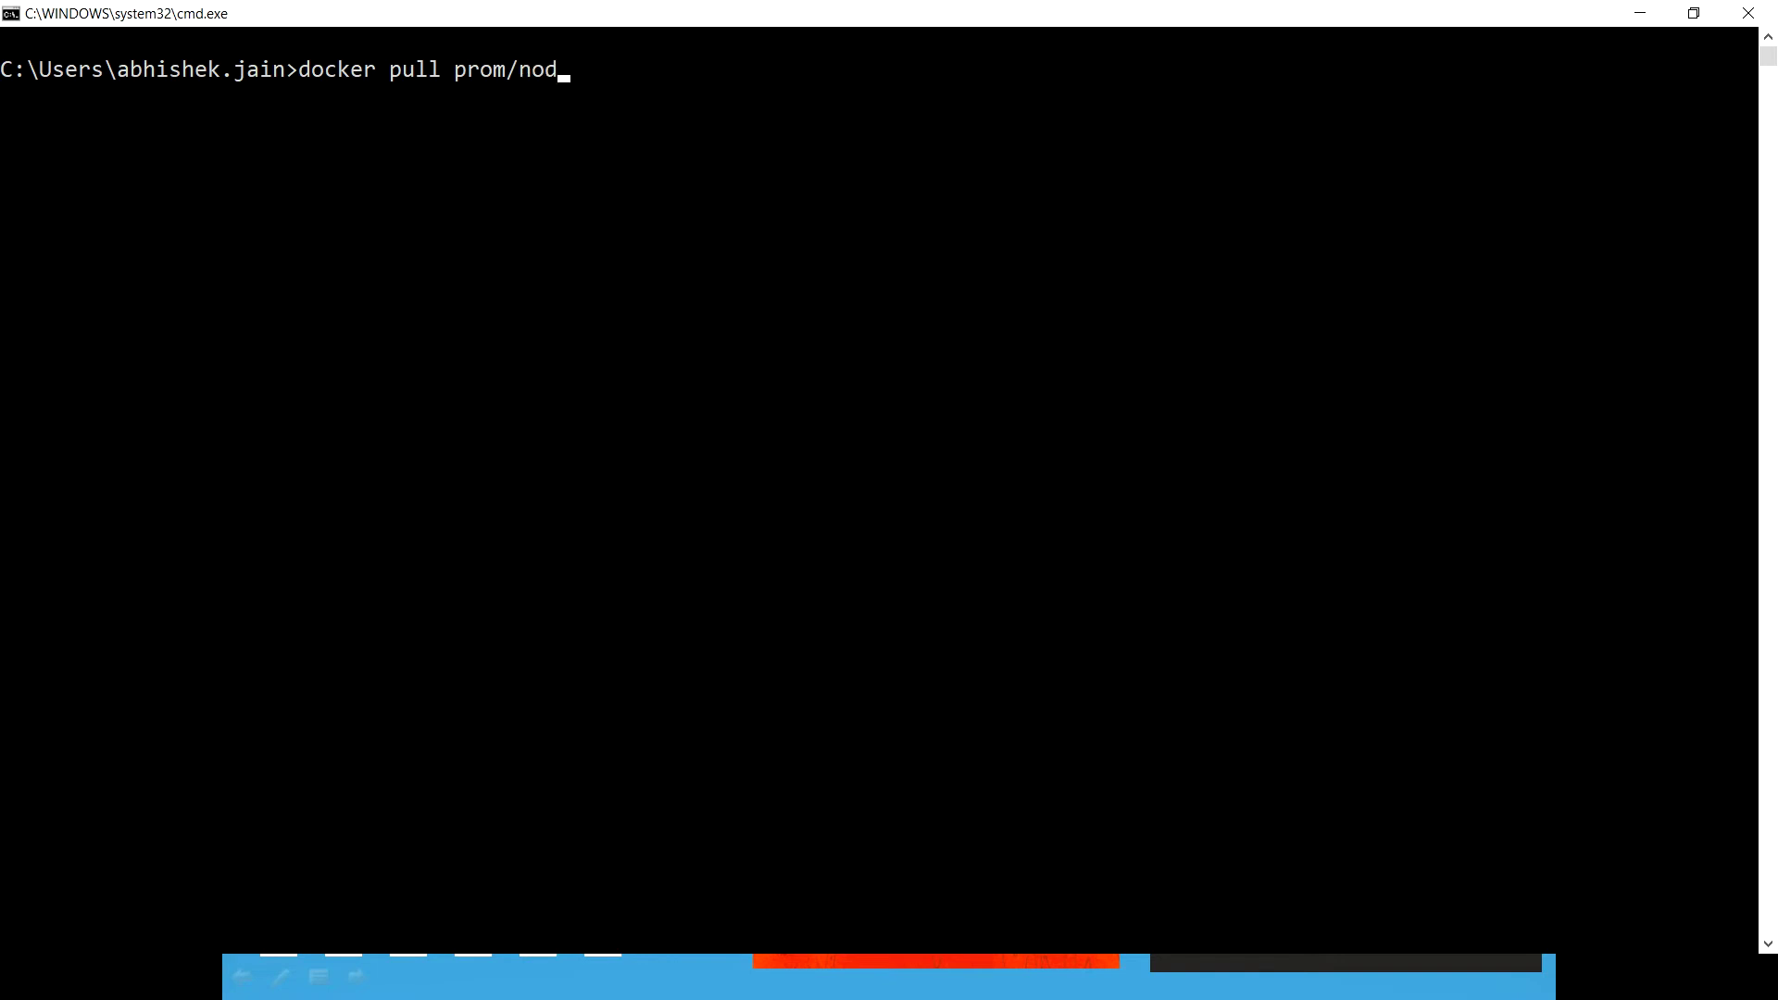
type("e_expoer")
key("BackSpace")
key("BackSpace")
type("rter")
key("Left")
key("Left")
key("Left")
key("Left")
key("Left")
key("Left")
key("Left")
key("Left")
key("BackSpace")
type("-")
key("Return")
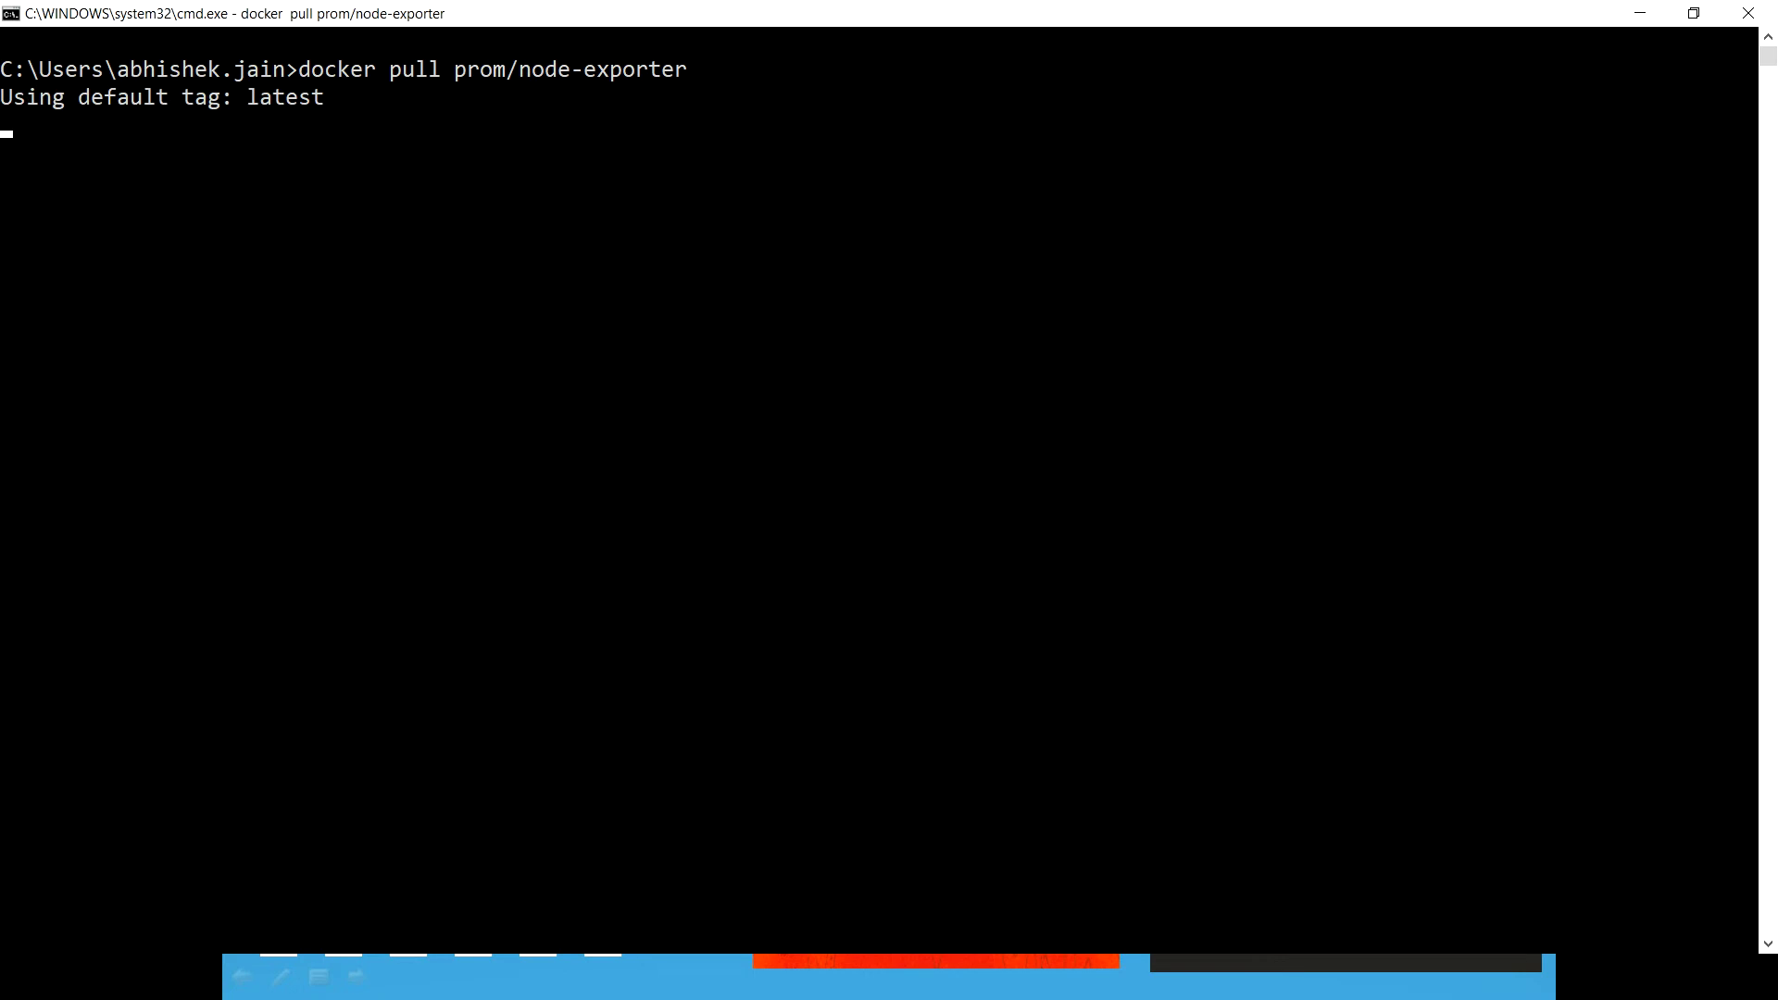
key("ctrl+c")
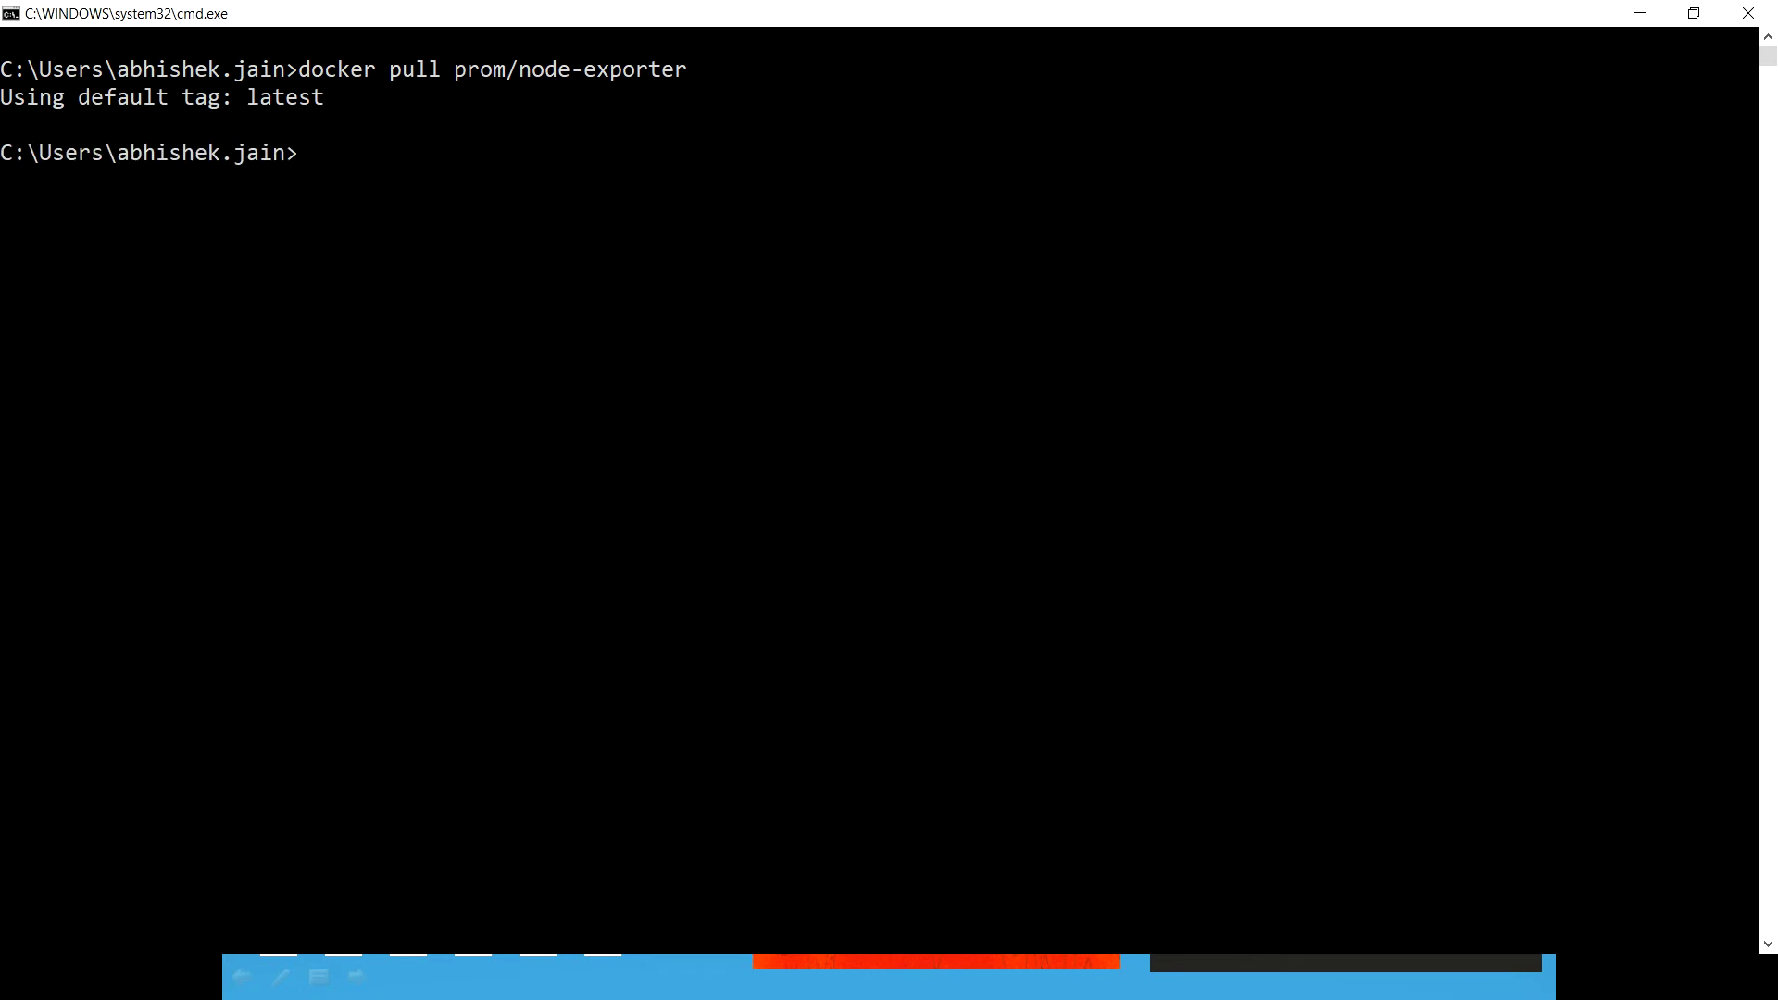
- List the local Docker images and highlight the prom/node-exporter repository in the output
type("docker ")
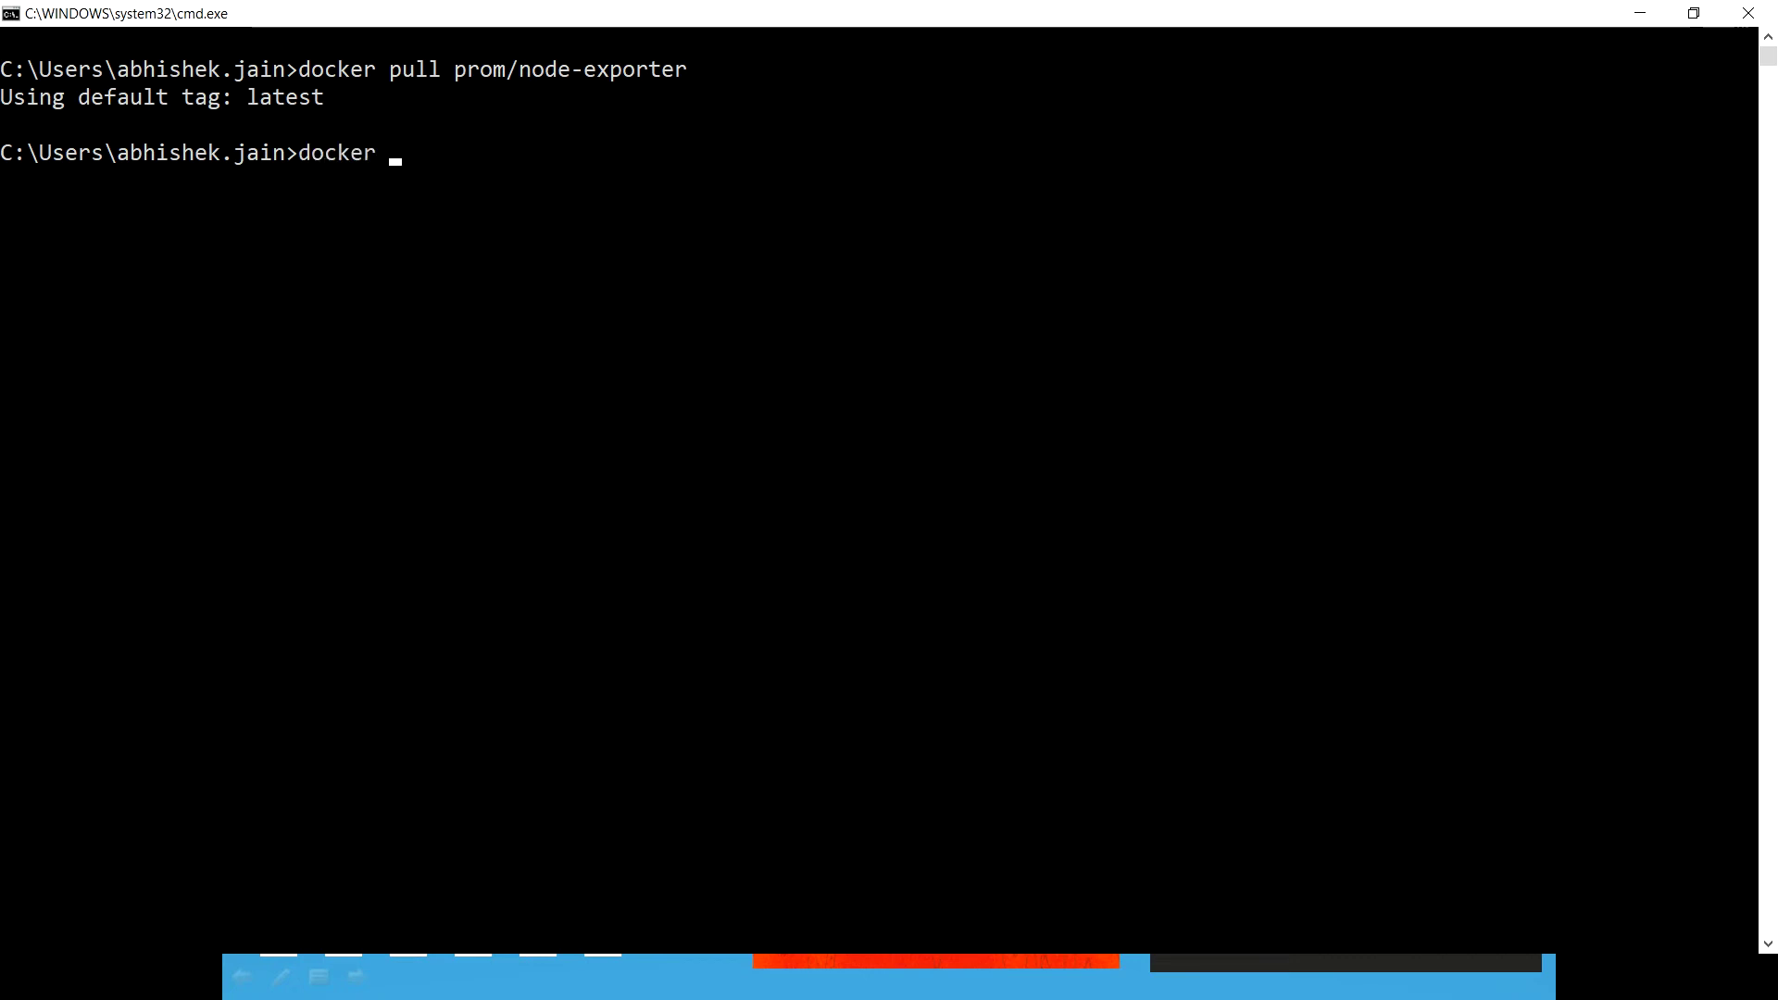
type("images")
key("Return")
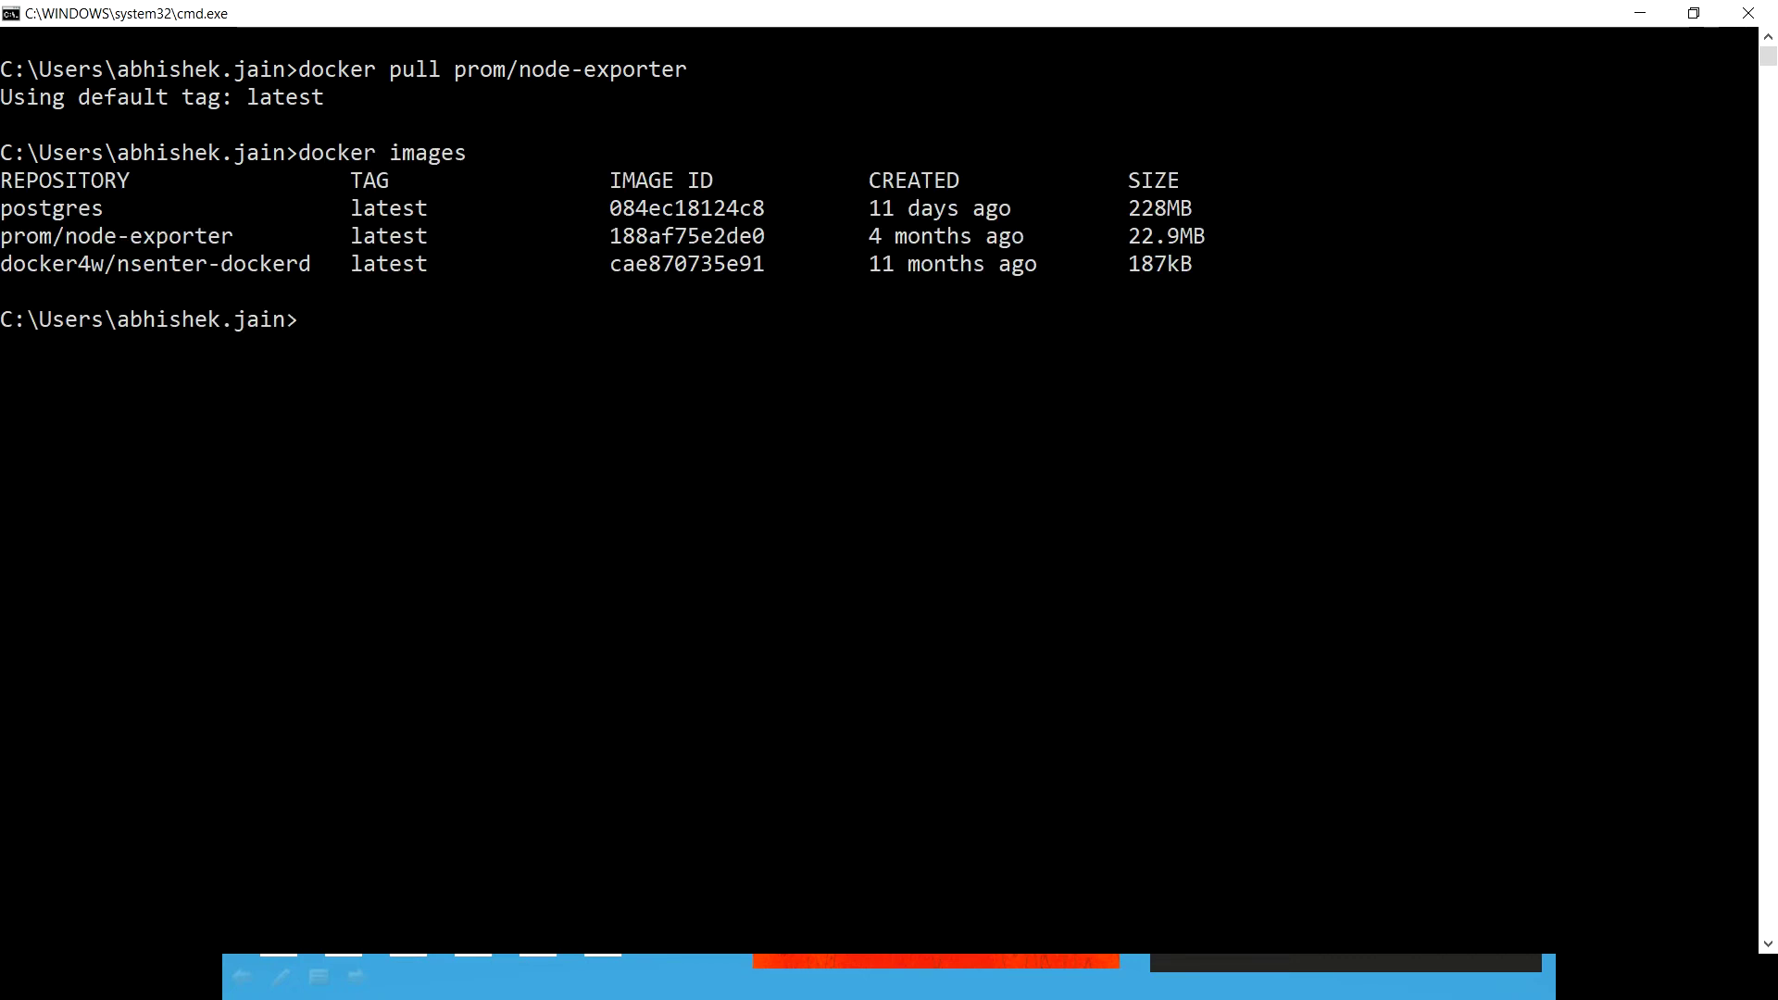
scroll(879, 491, "down", 1)
scroll(880, 491, "up", 1)
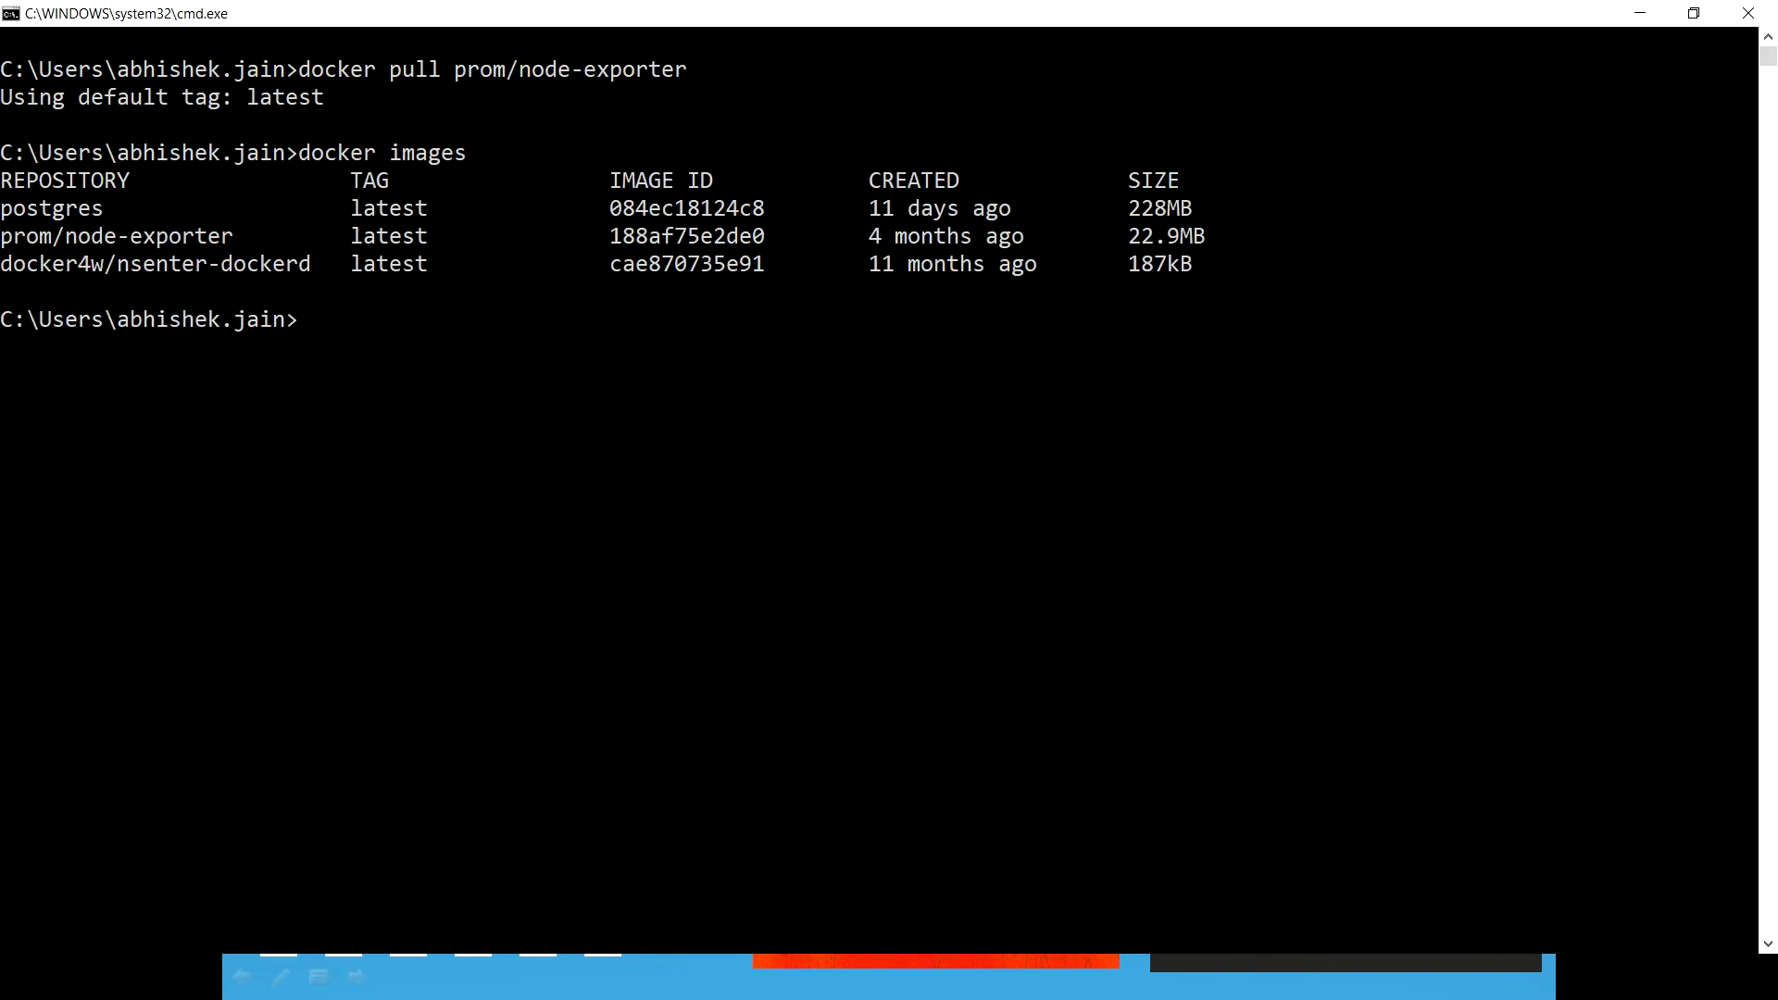
left_click_drag(3, 236, 231, 236)
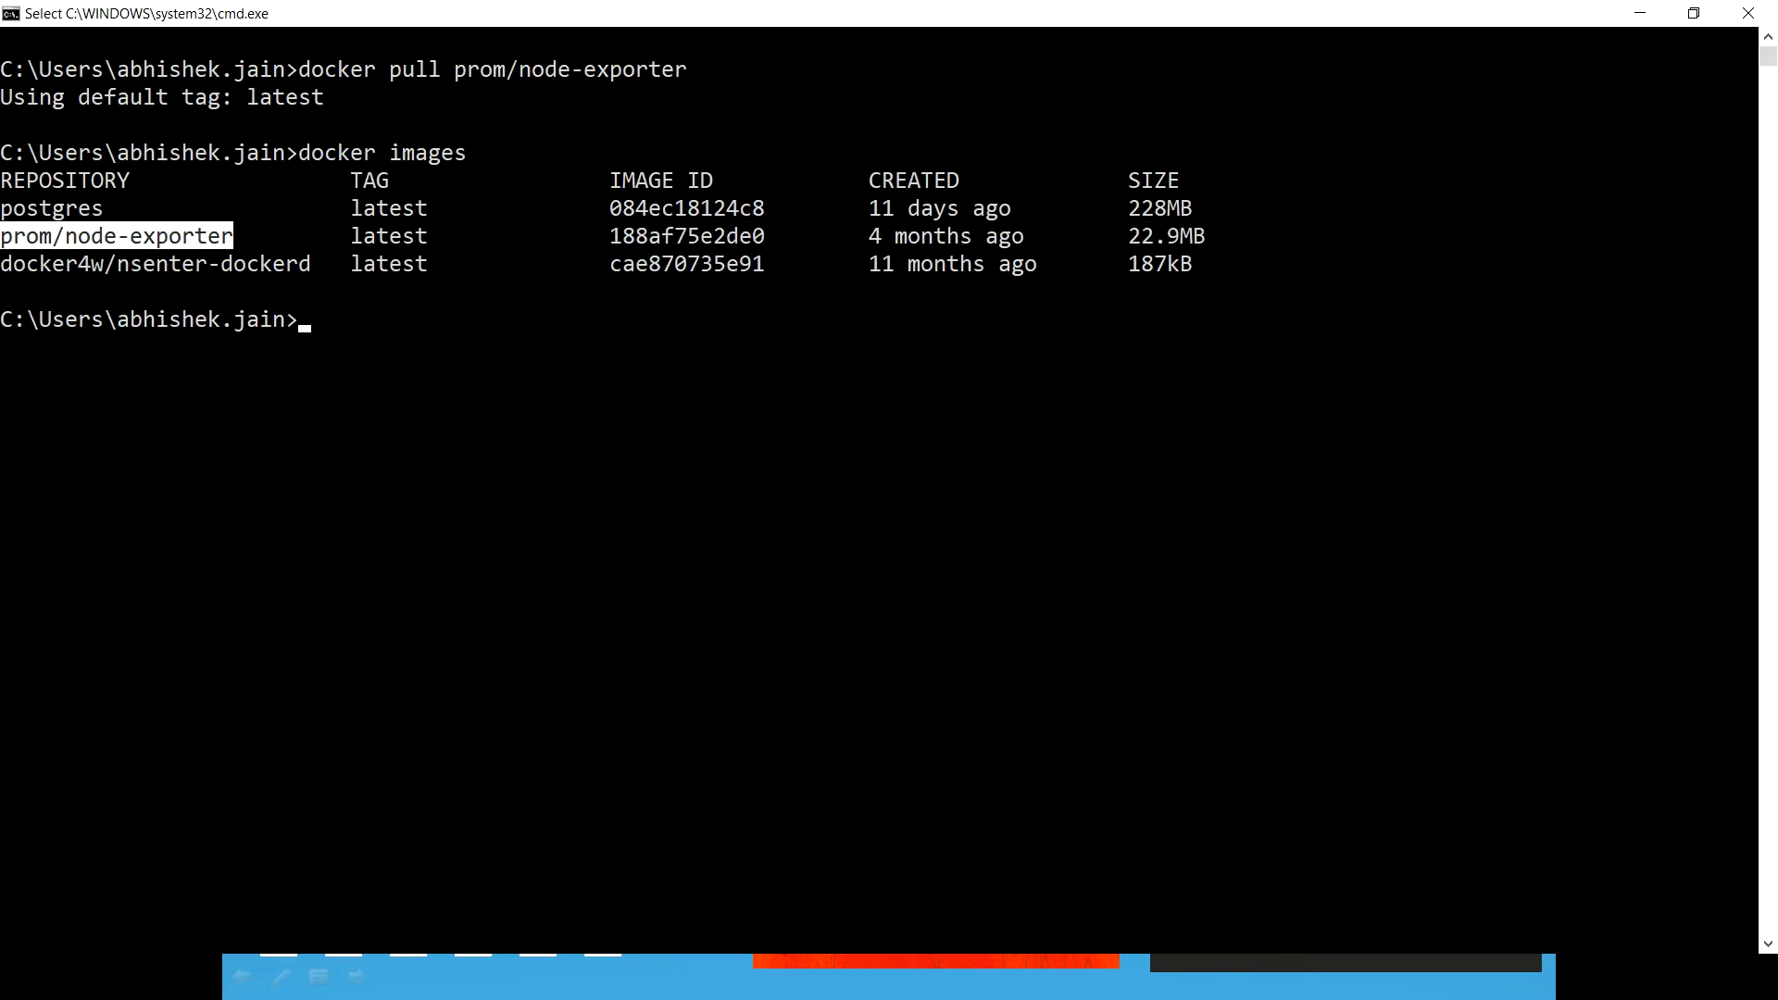
key("Return")
- Run image 188af75e2de0 as a Docker container named node_exporter with port mapping 9100:9100, and highlight the listening port message
type("docker")
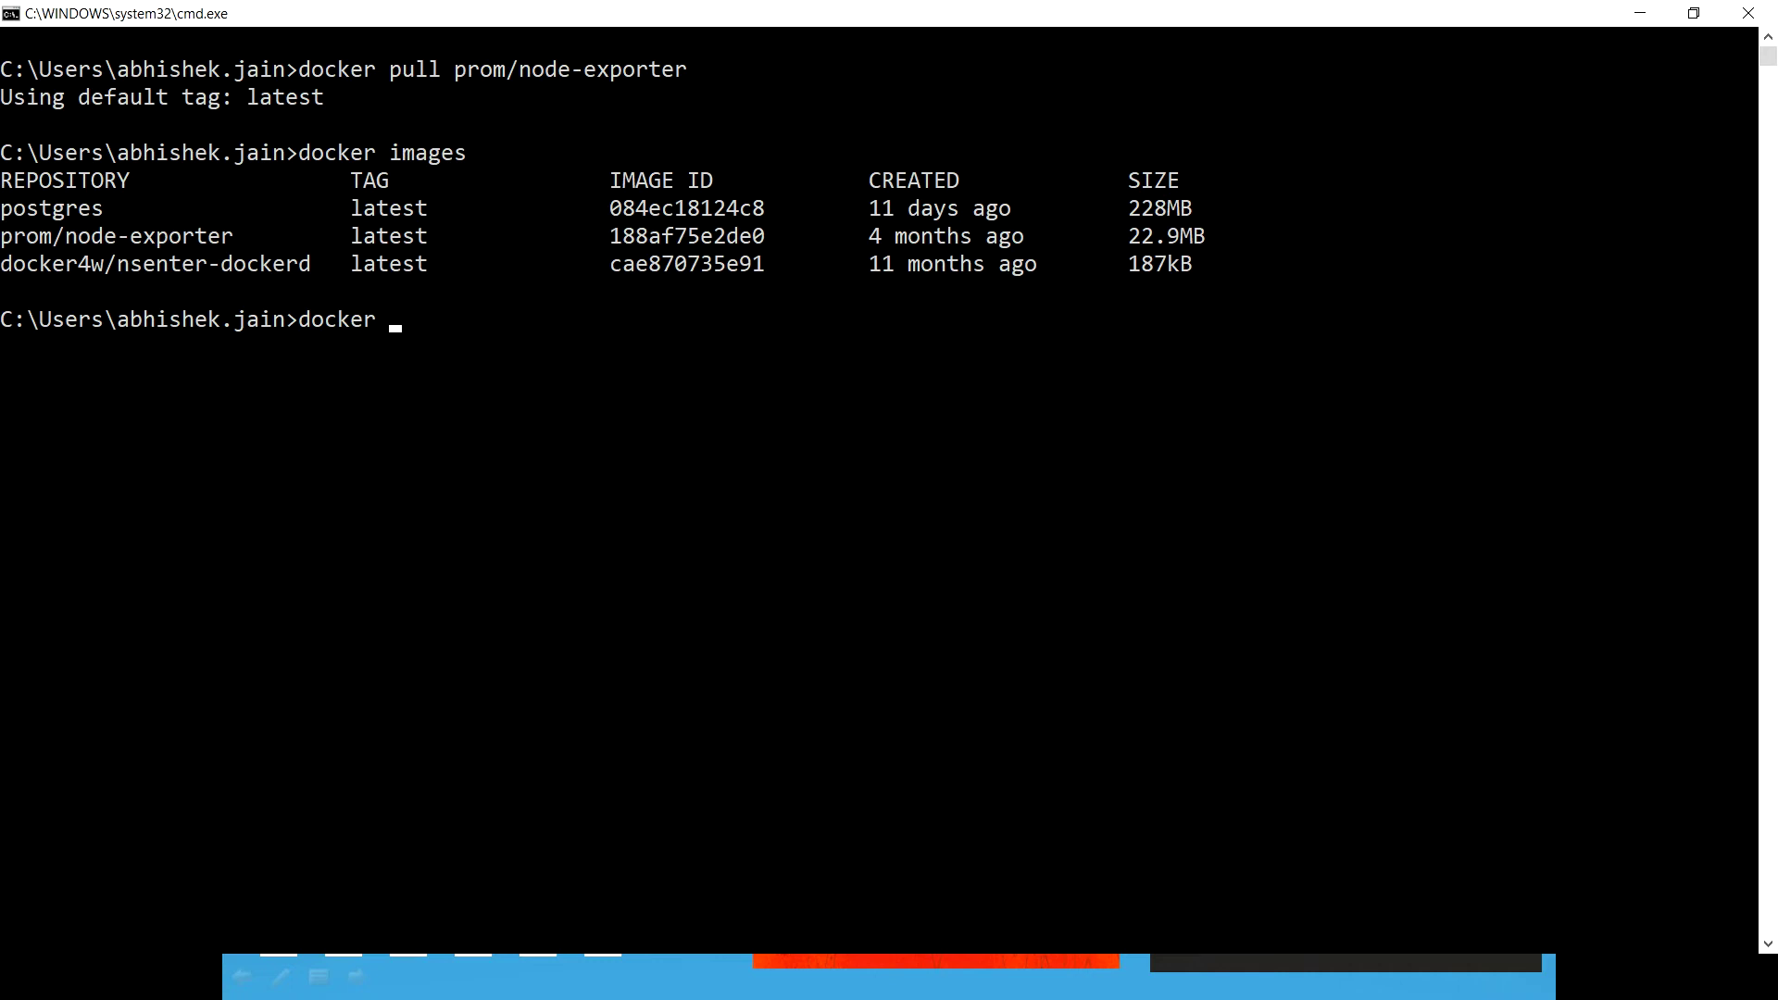
type(" run -p 9100:9100")
type("--n")
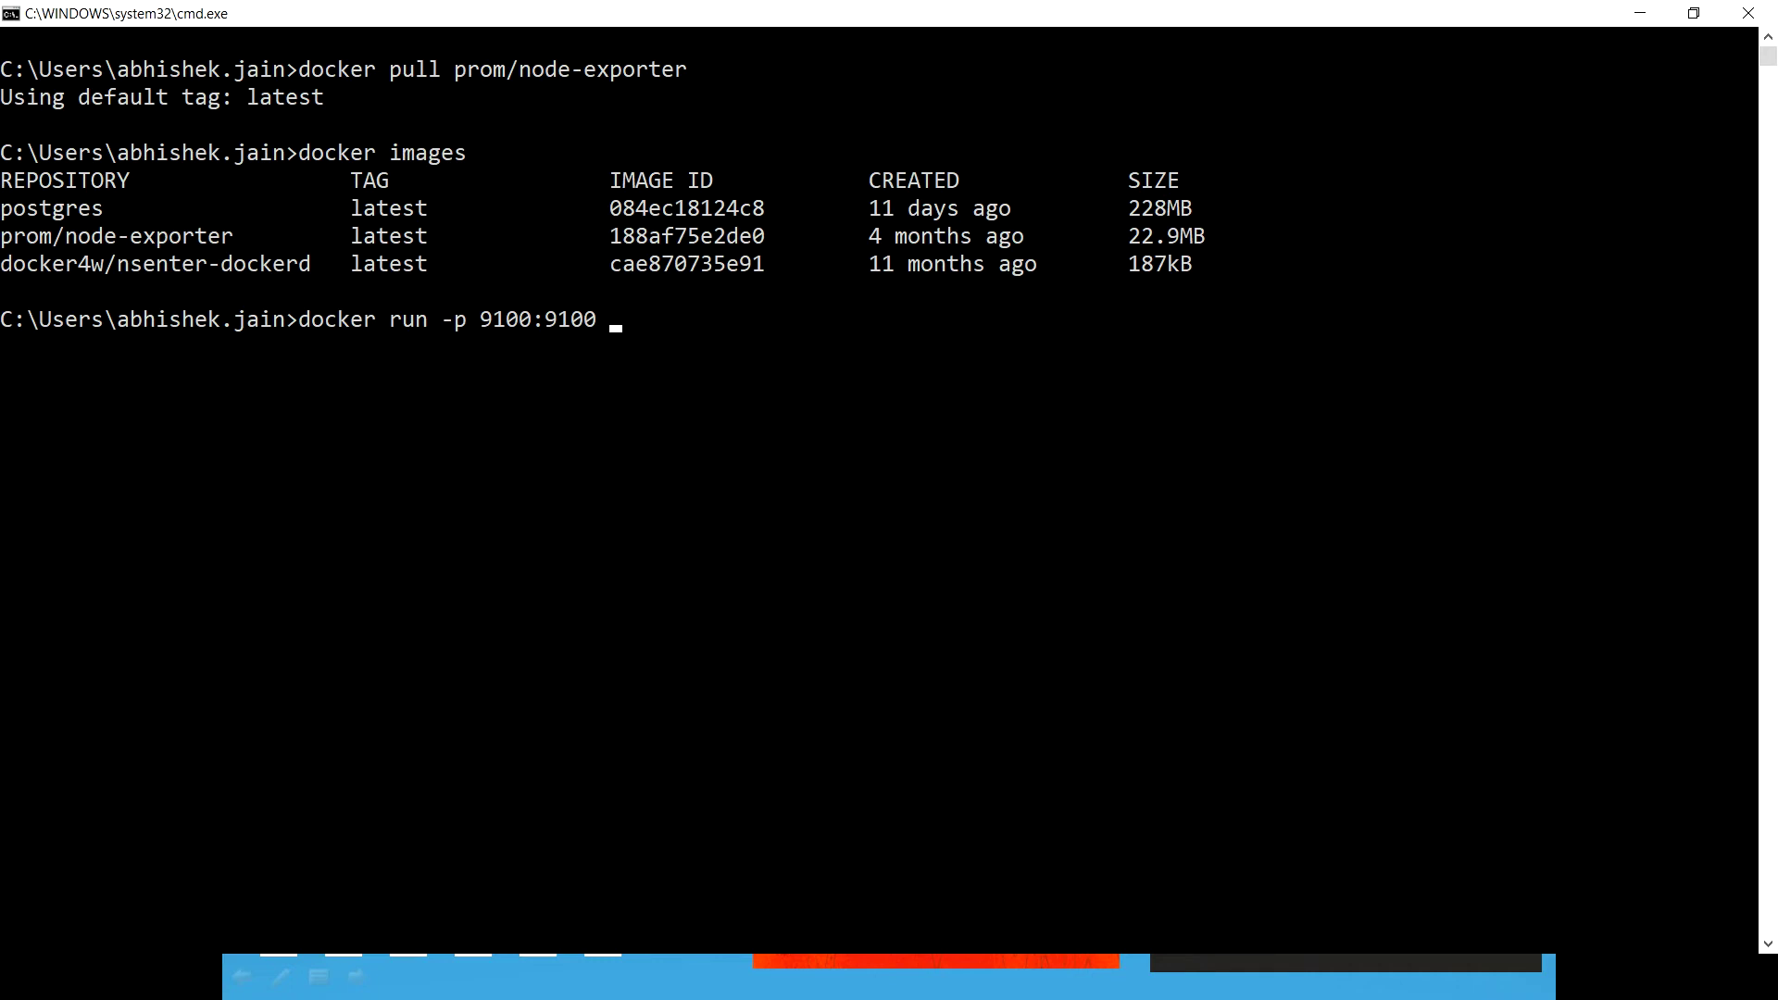
type("ame node_exporter")
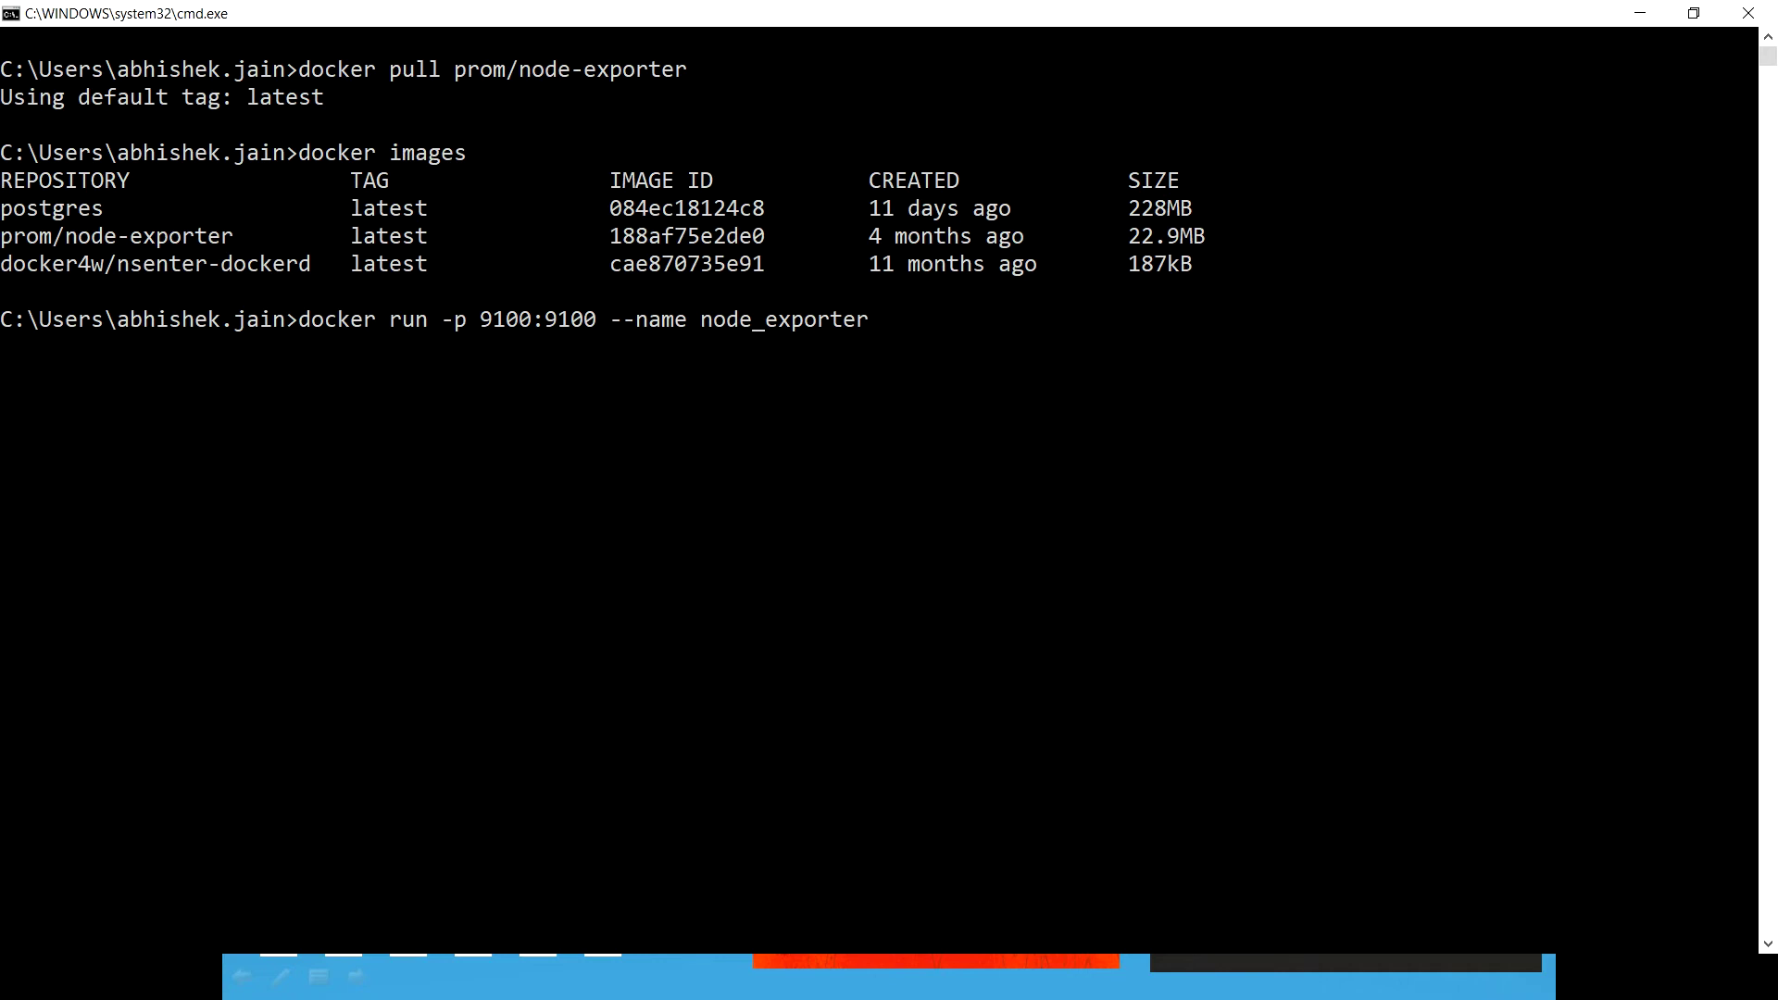
double_click(687, 236)
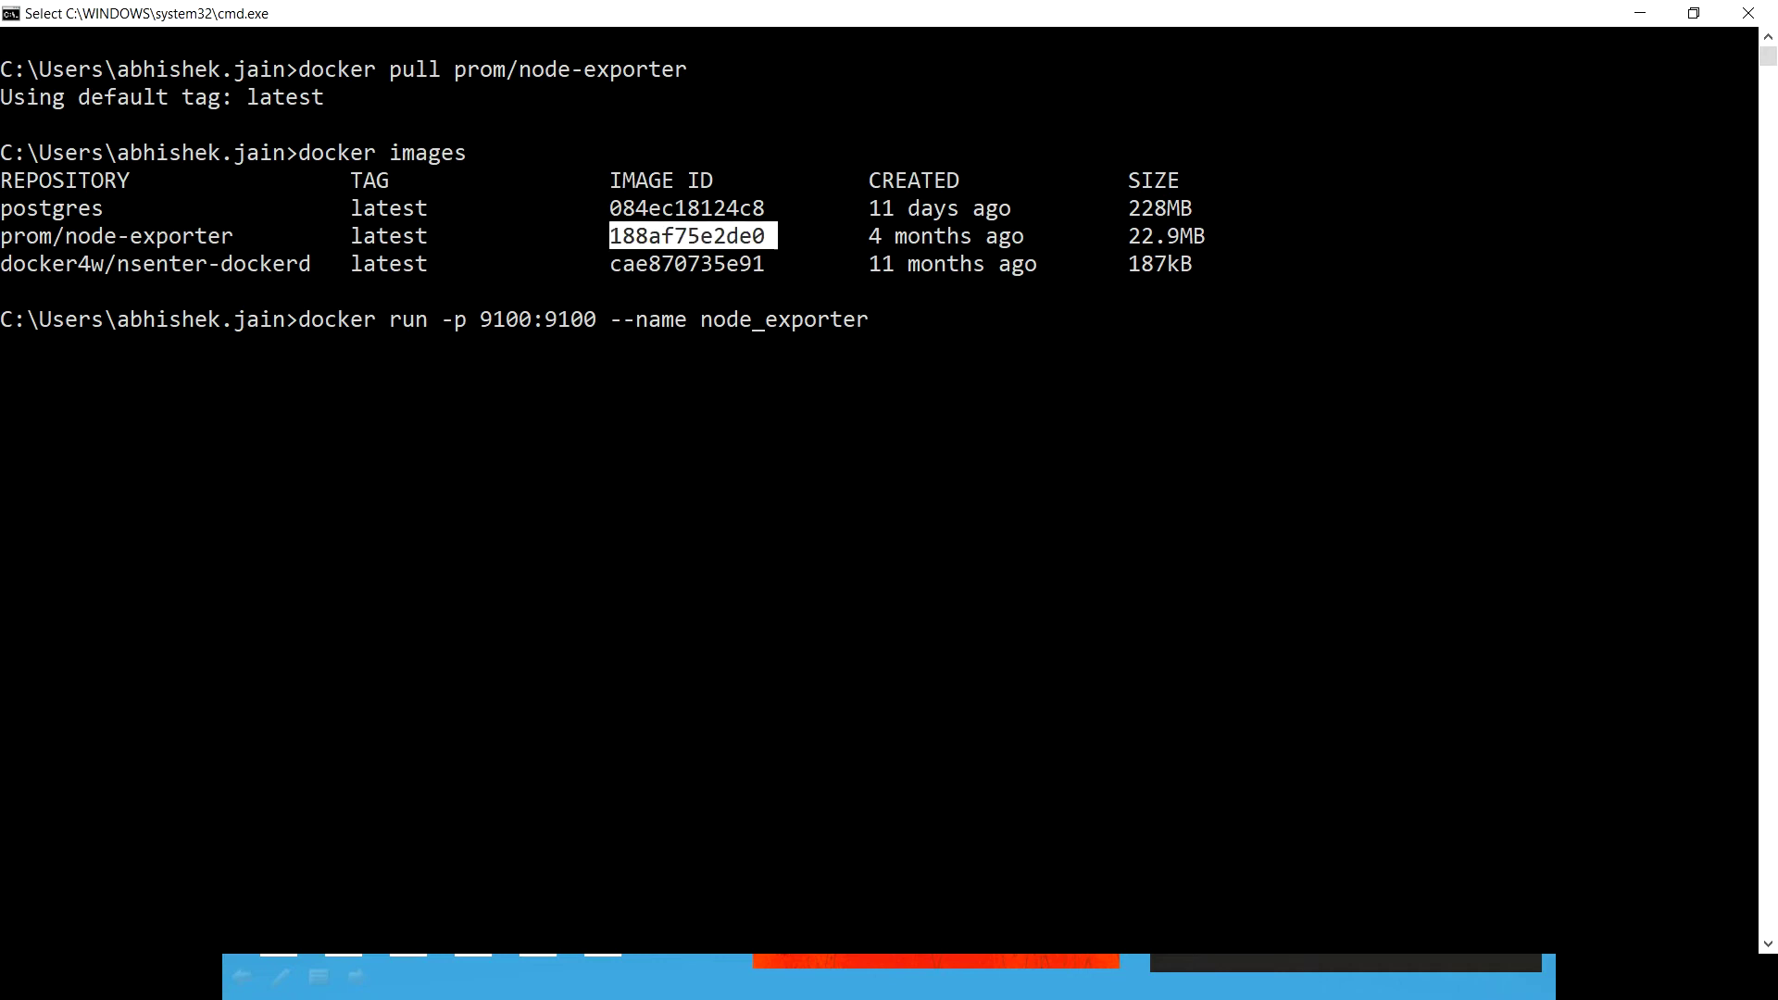
key("ctrl+c")
key("ctrl+v")
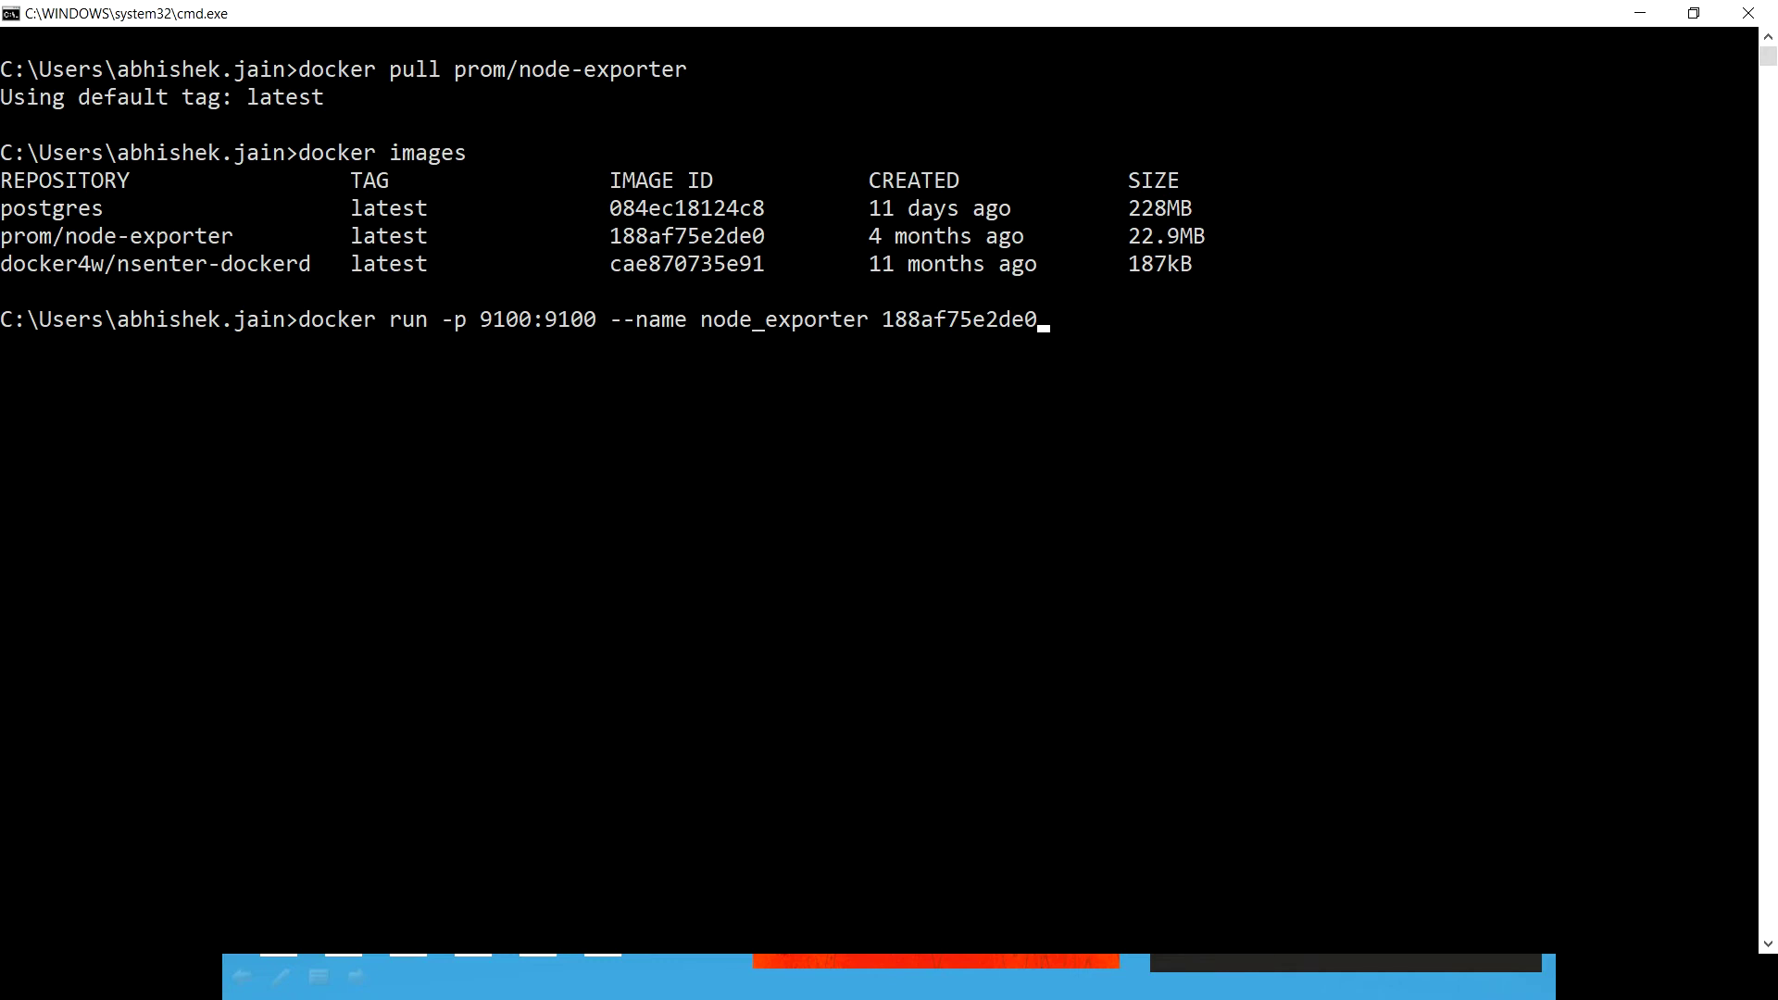
key("Return")
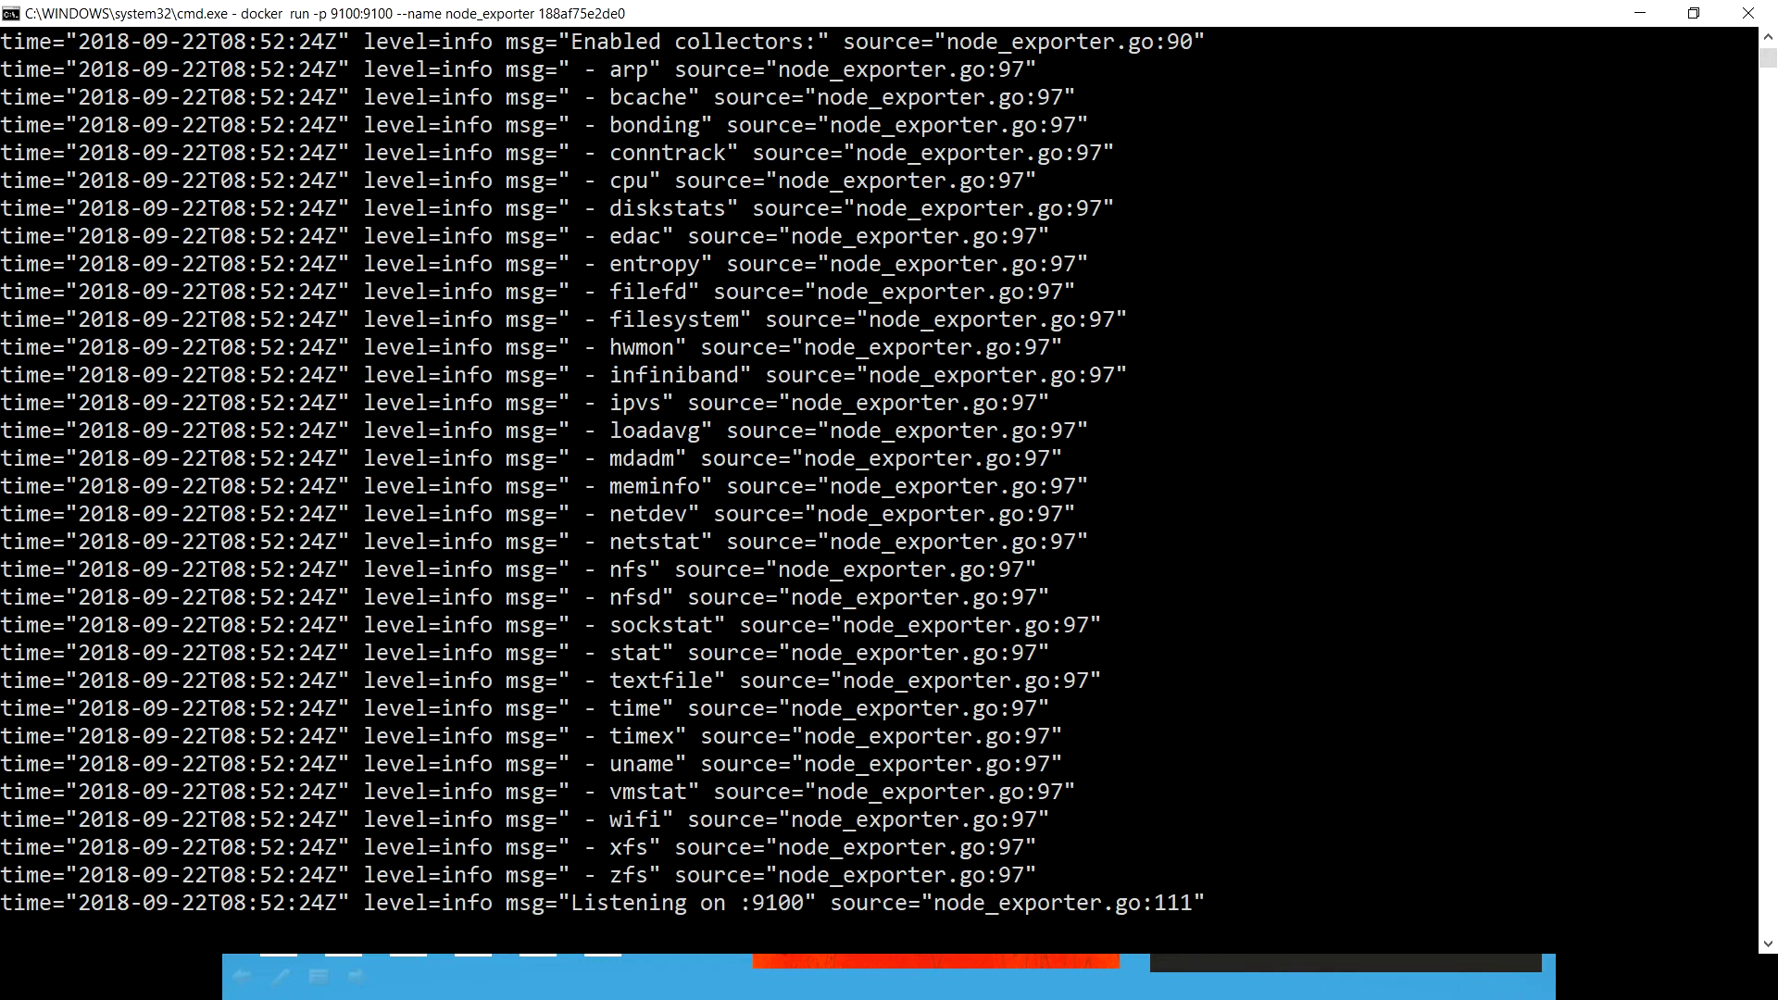
left_click_drag(572, 903, 804, 903)
- Switch to Chrome and open localhost:9100 in a new tab
key("alt+Tab")
key("alt+Tab")
key("alt+Tab")
key("alt+Tab")
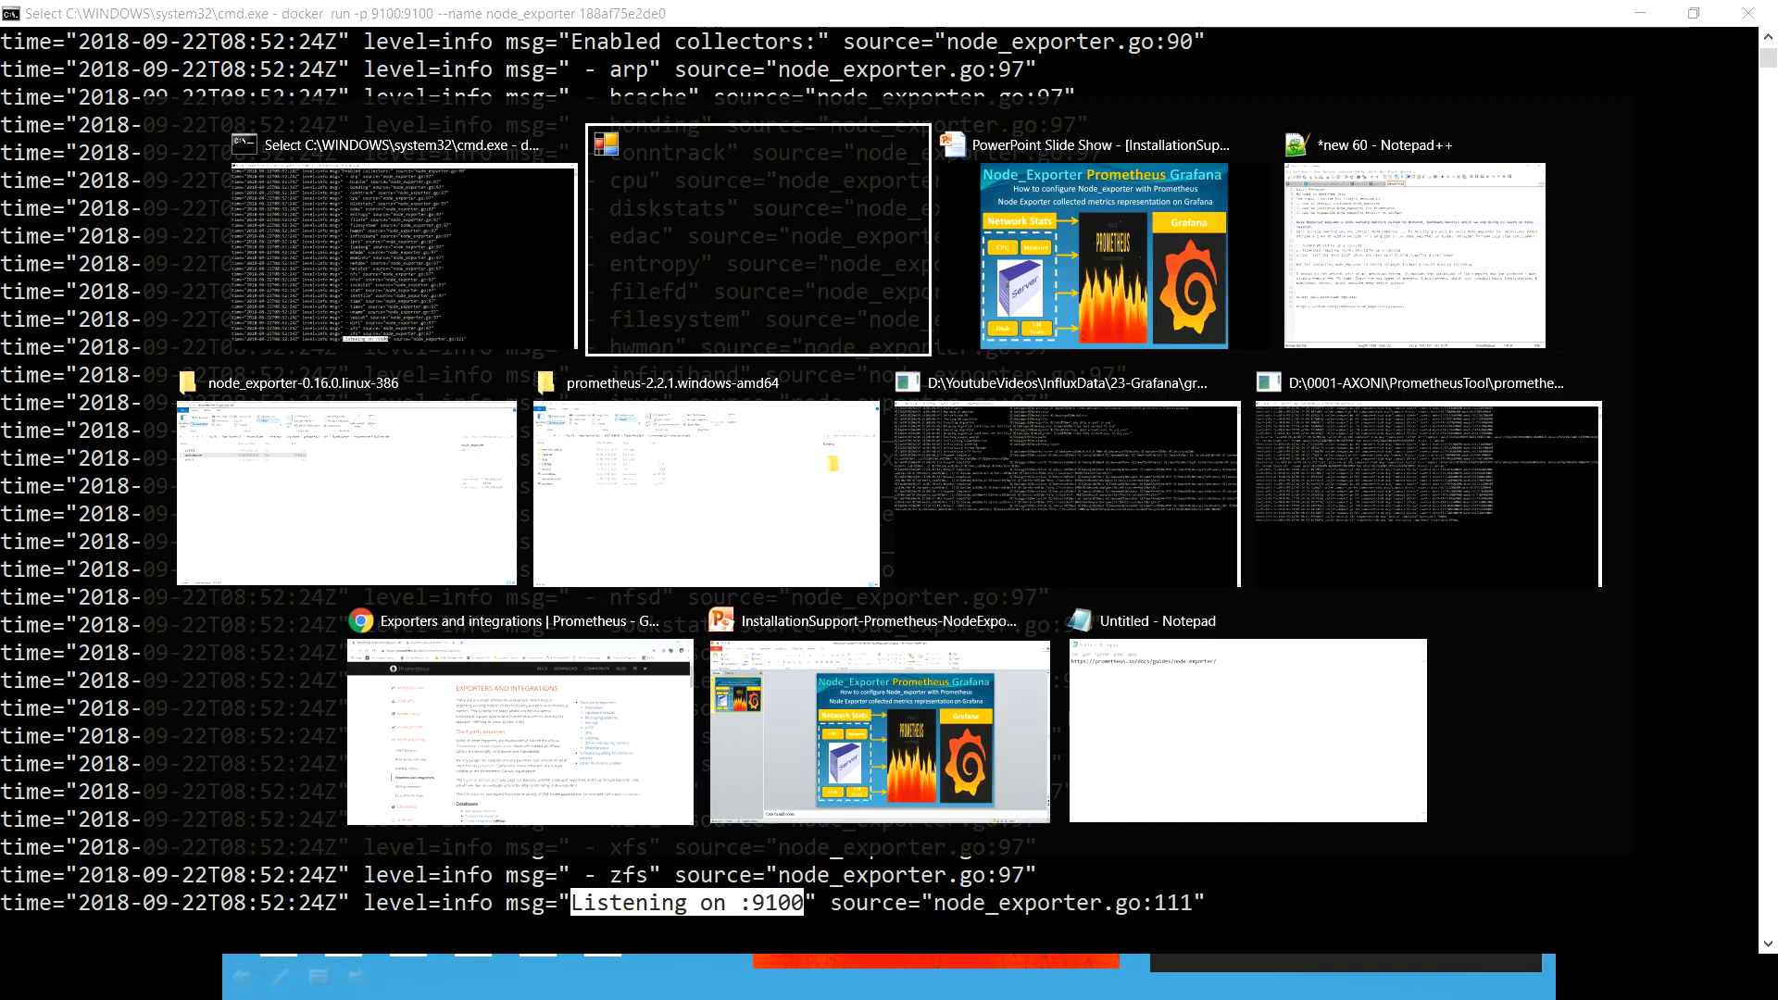
key("alt+Tab")
key("alt+Tab")
key("alt+Tab")
key("alt+Tab")
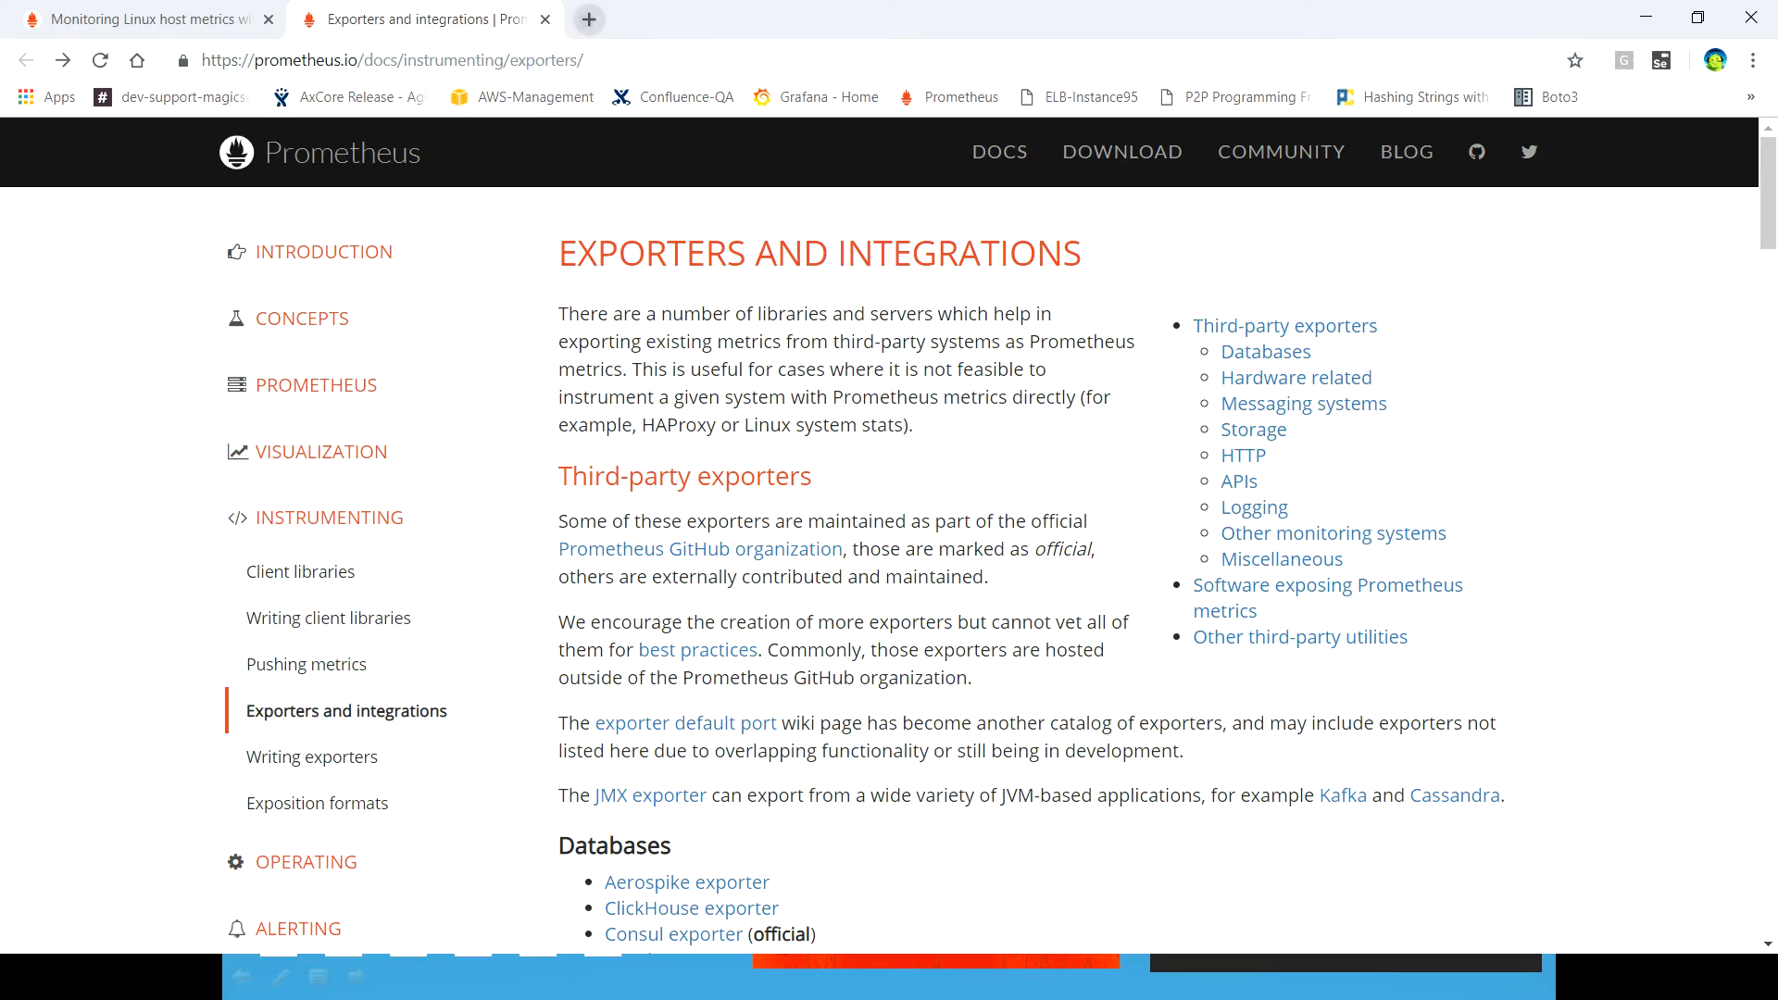
left_click(589, 18)
type("localhost")
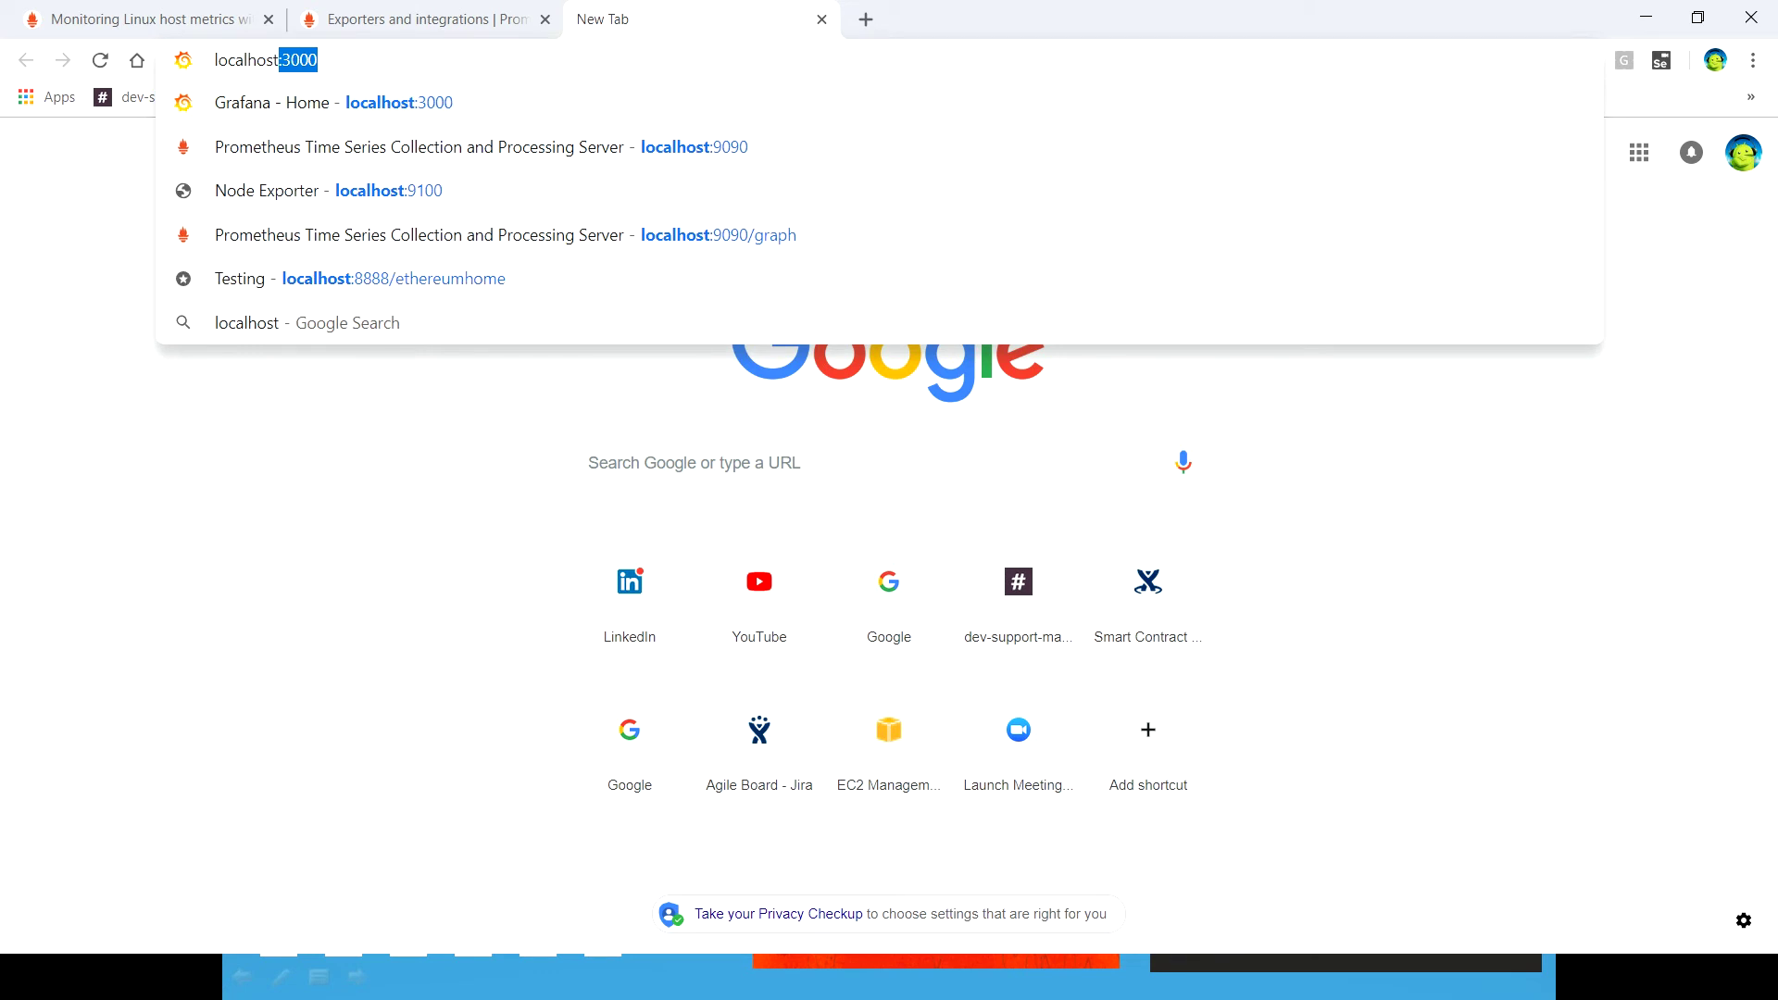
type(":9100")
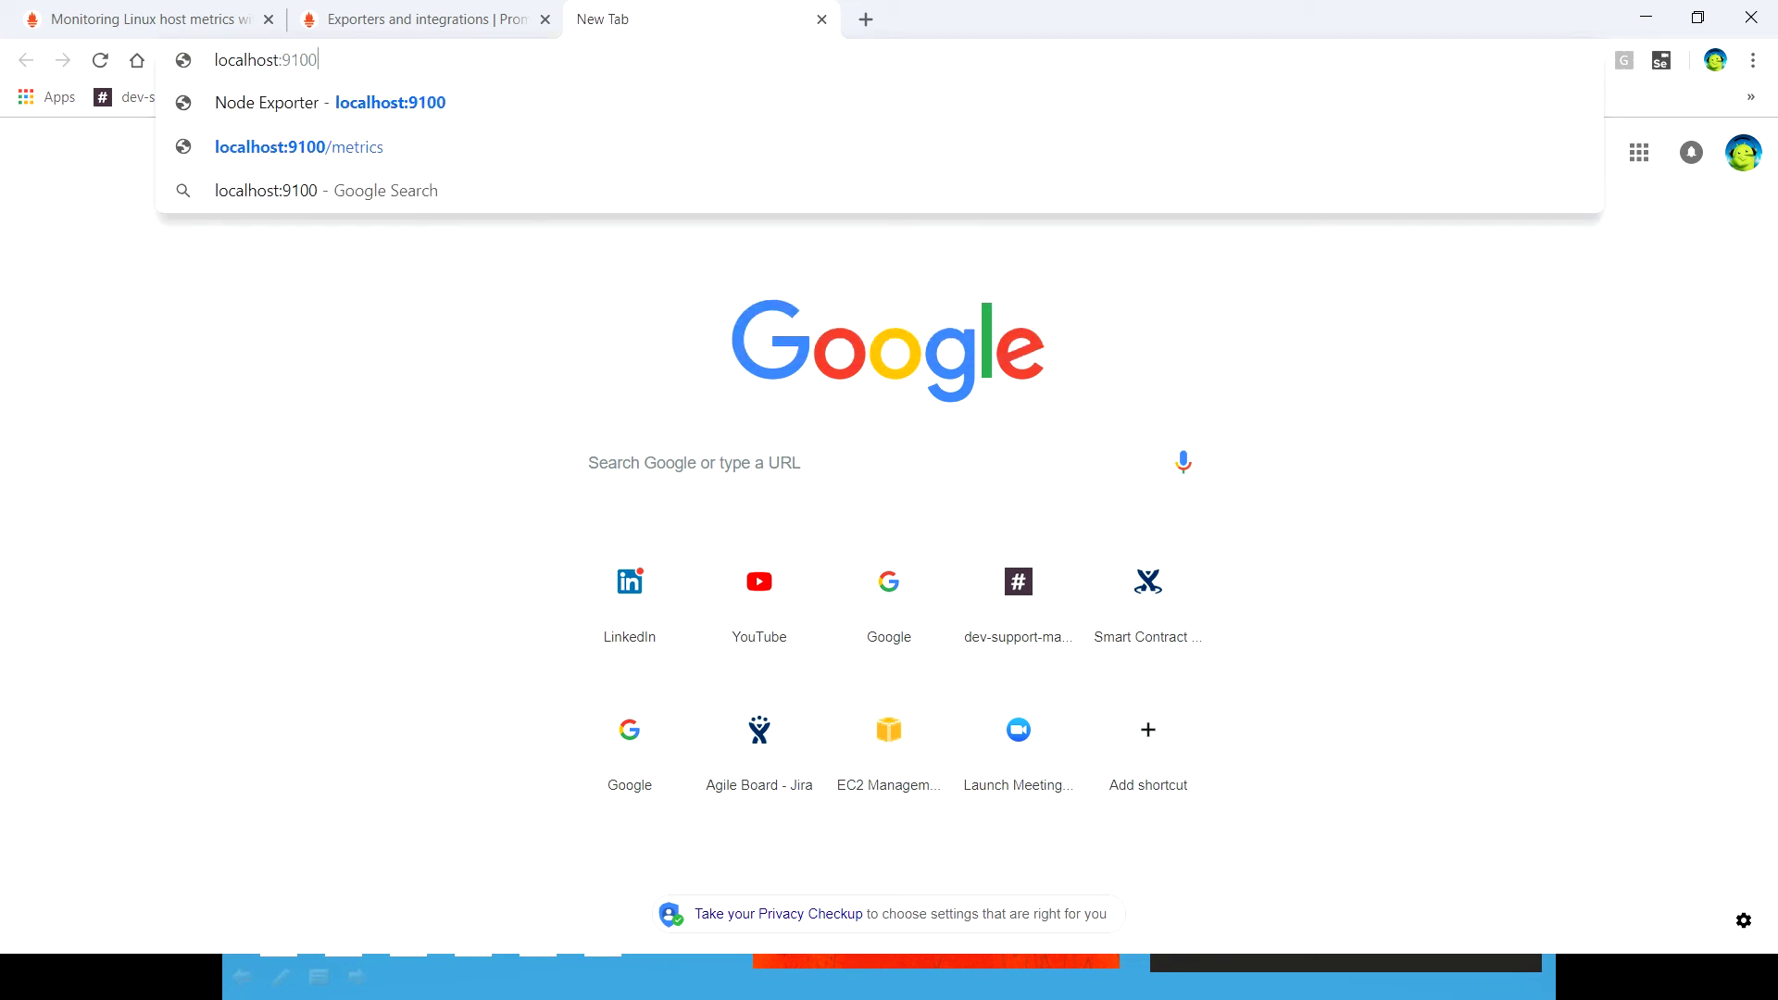
key("Return")
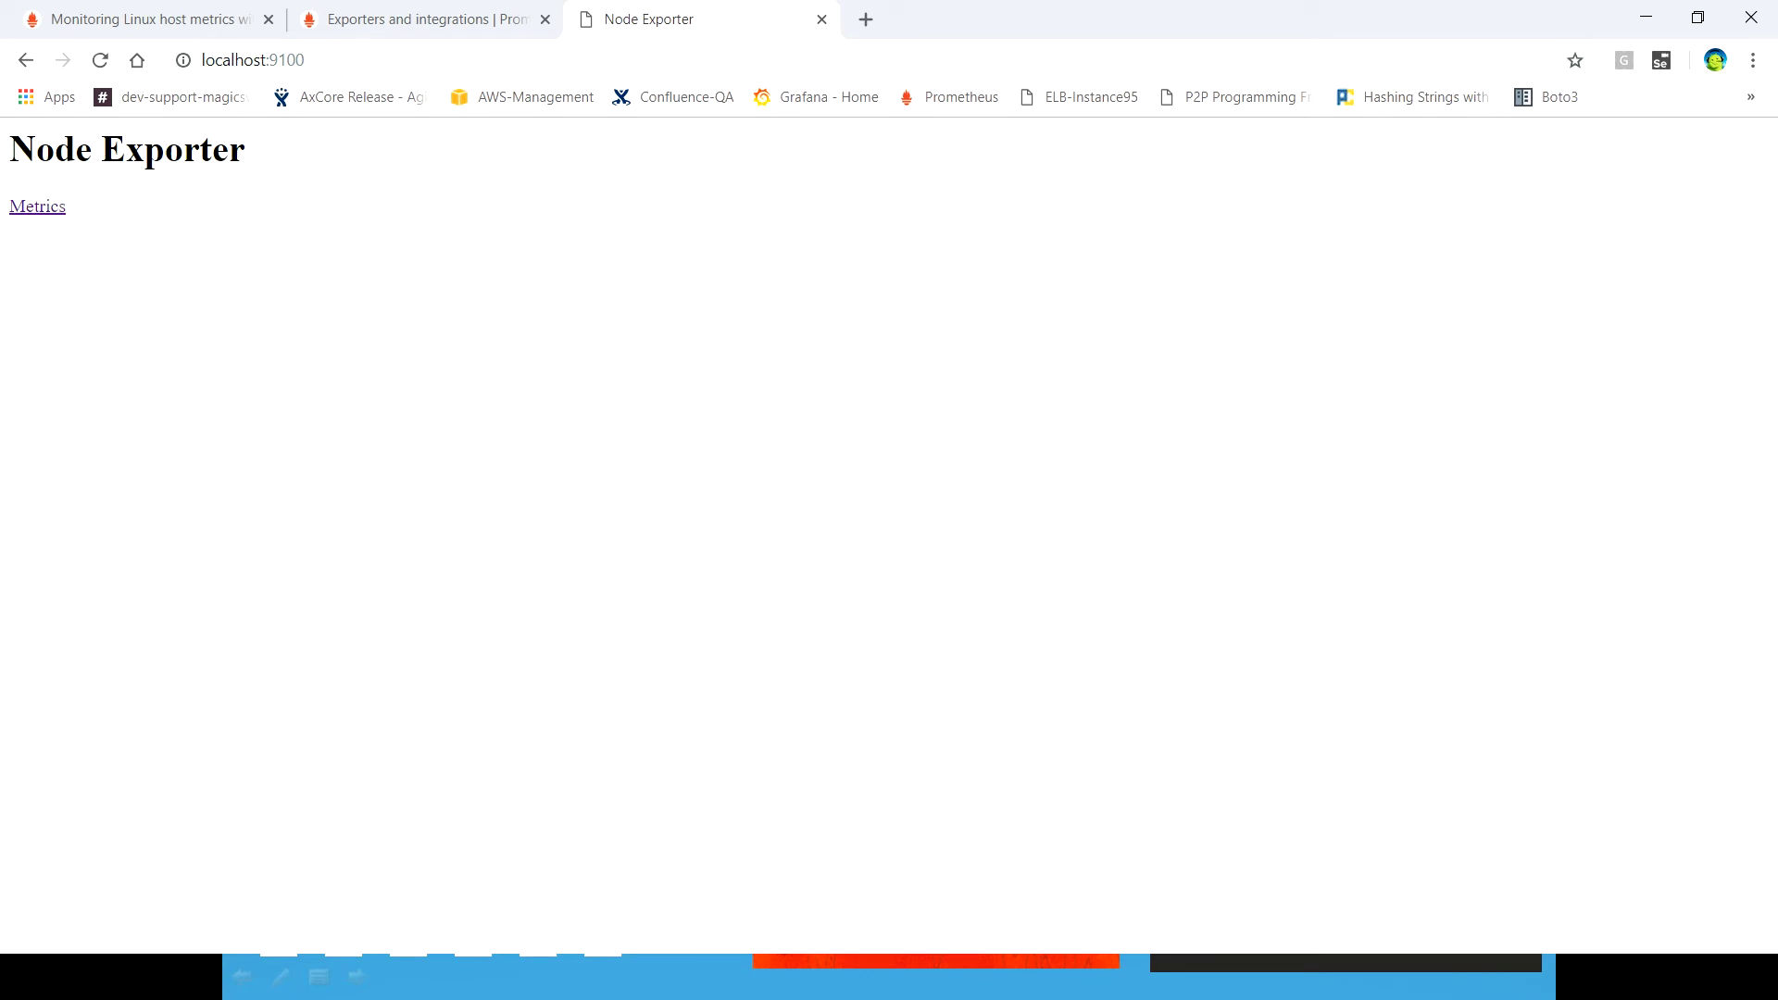
- Open the Node Exporter's Metrics page and examine the exposed CPU and disk I/O metrics
left_click_drag(8, 207, 71, 206)
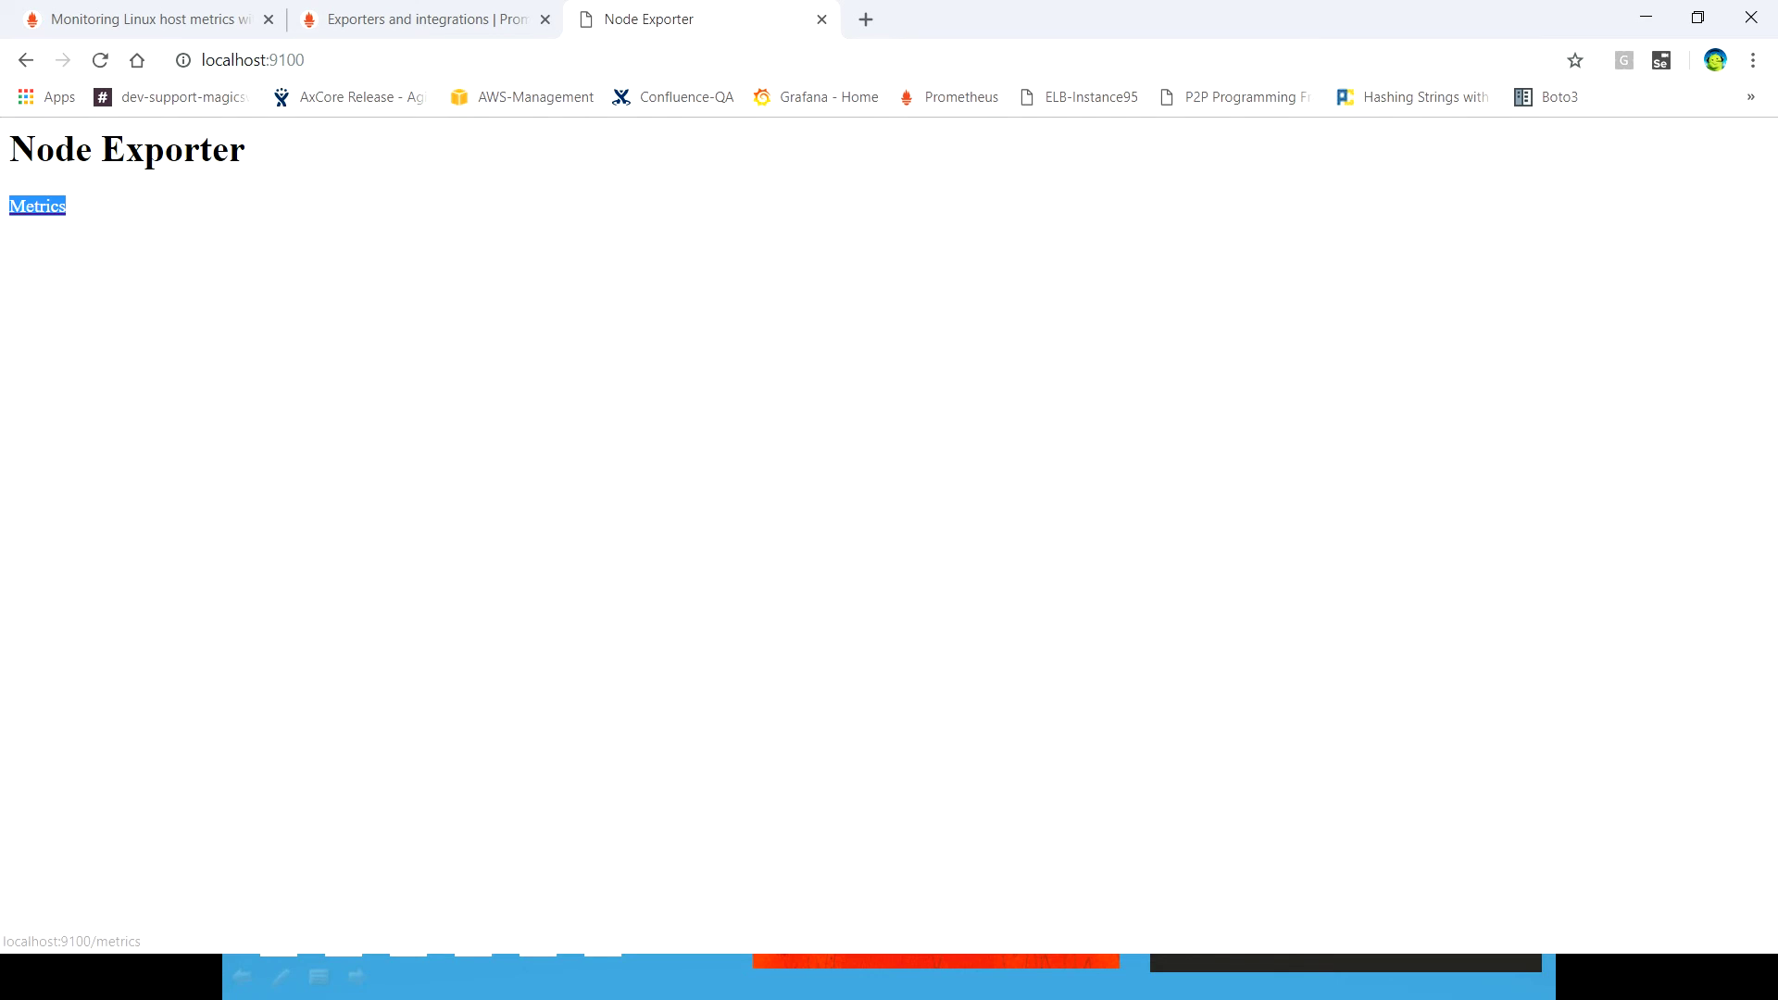
left_click(39, 206)
scroll(889, 537, "down", 7)
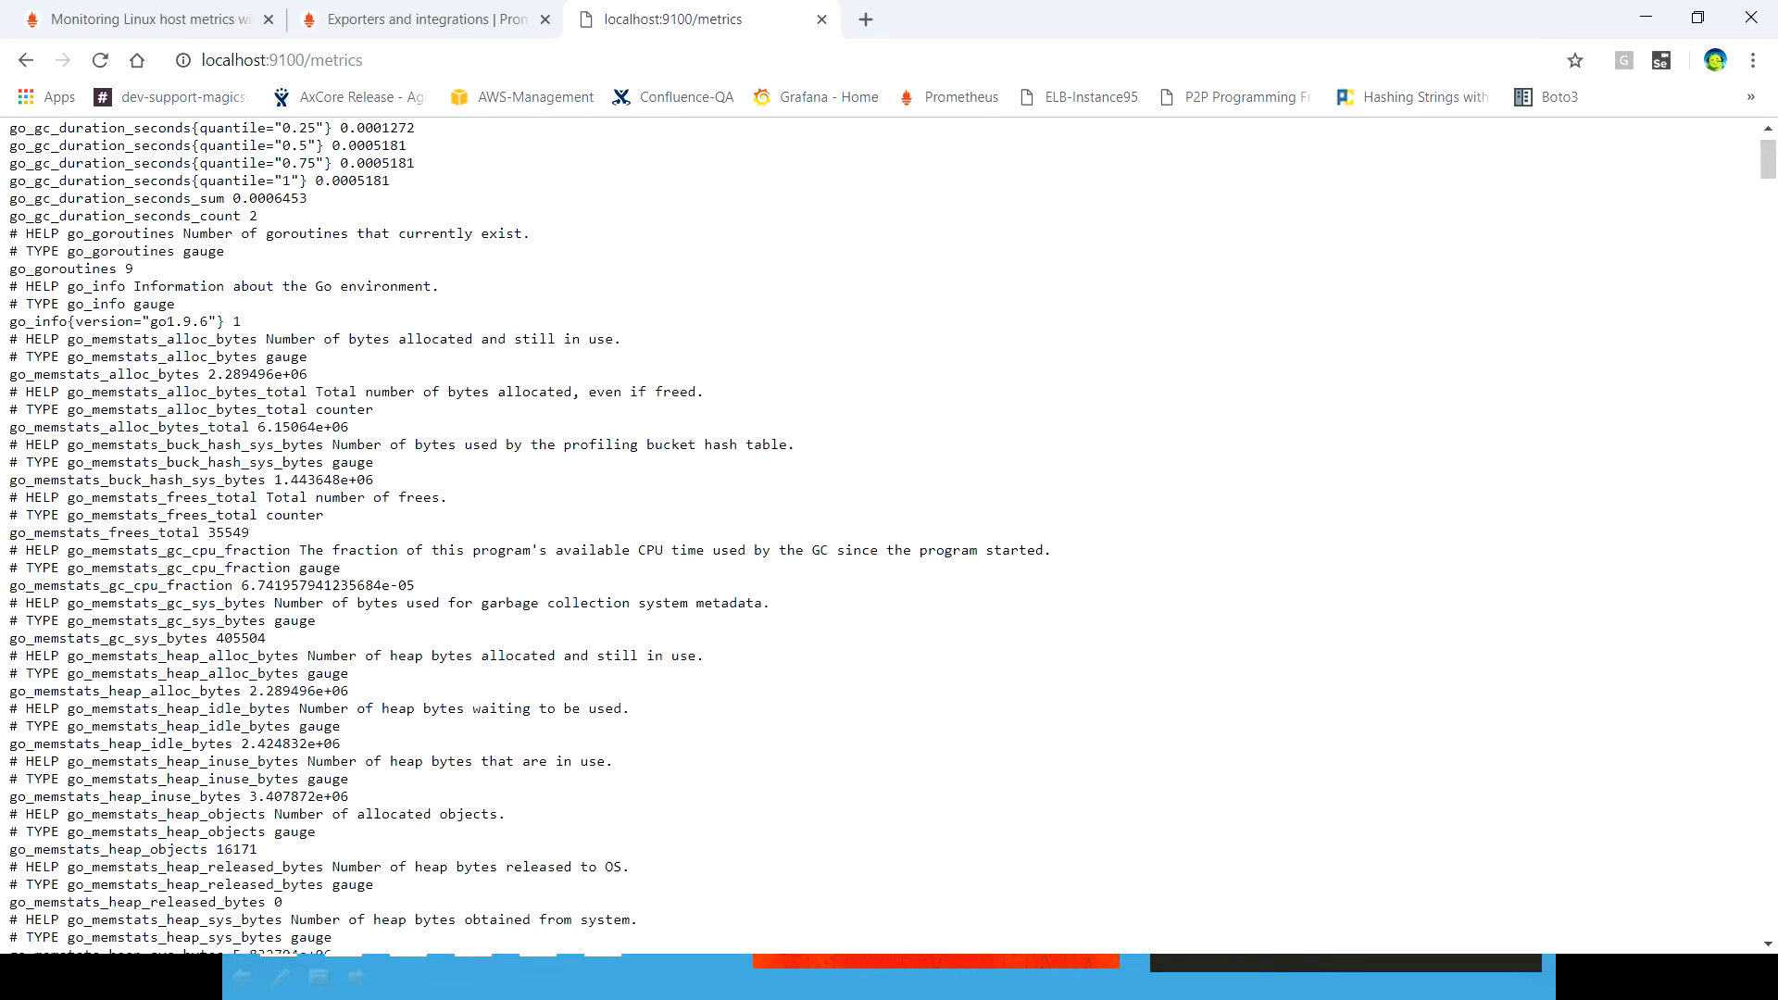
scroll(888, 537, "down", 20)
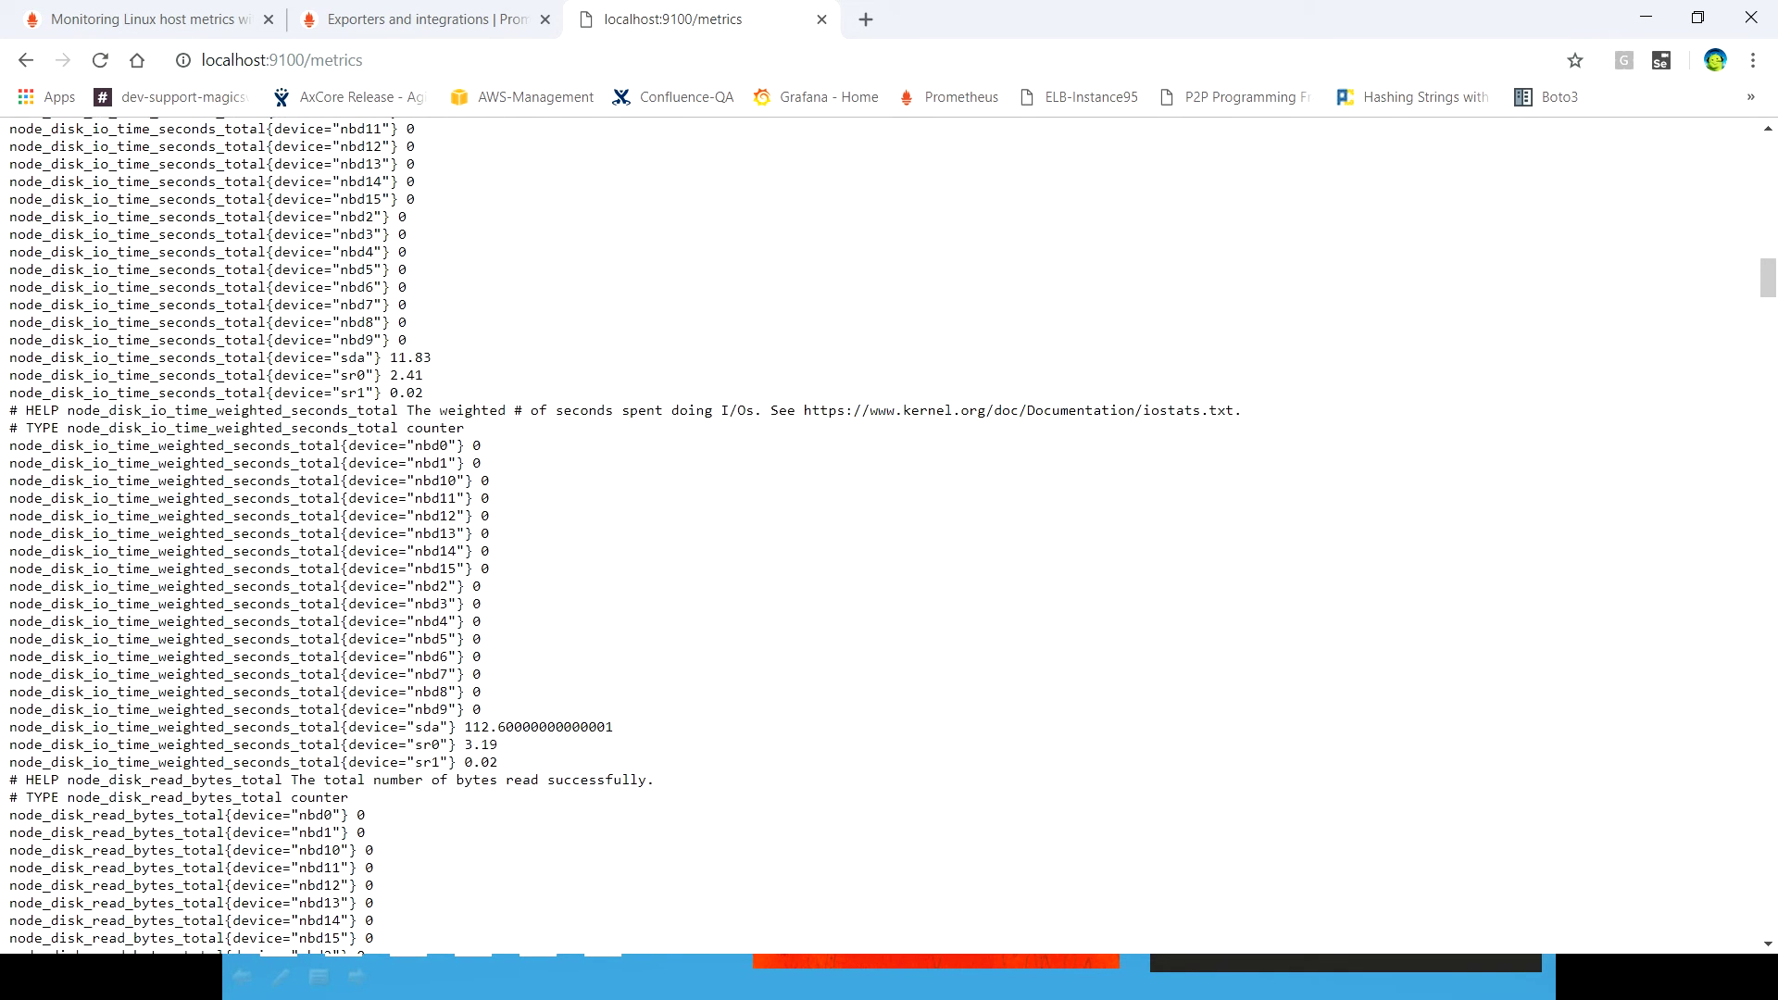
scroll(889, 537, "up", 8)
scroll(889, 537, "down", 3)
scroll(889, 537, "up", 5)
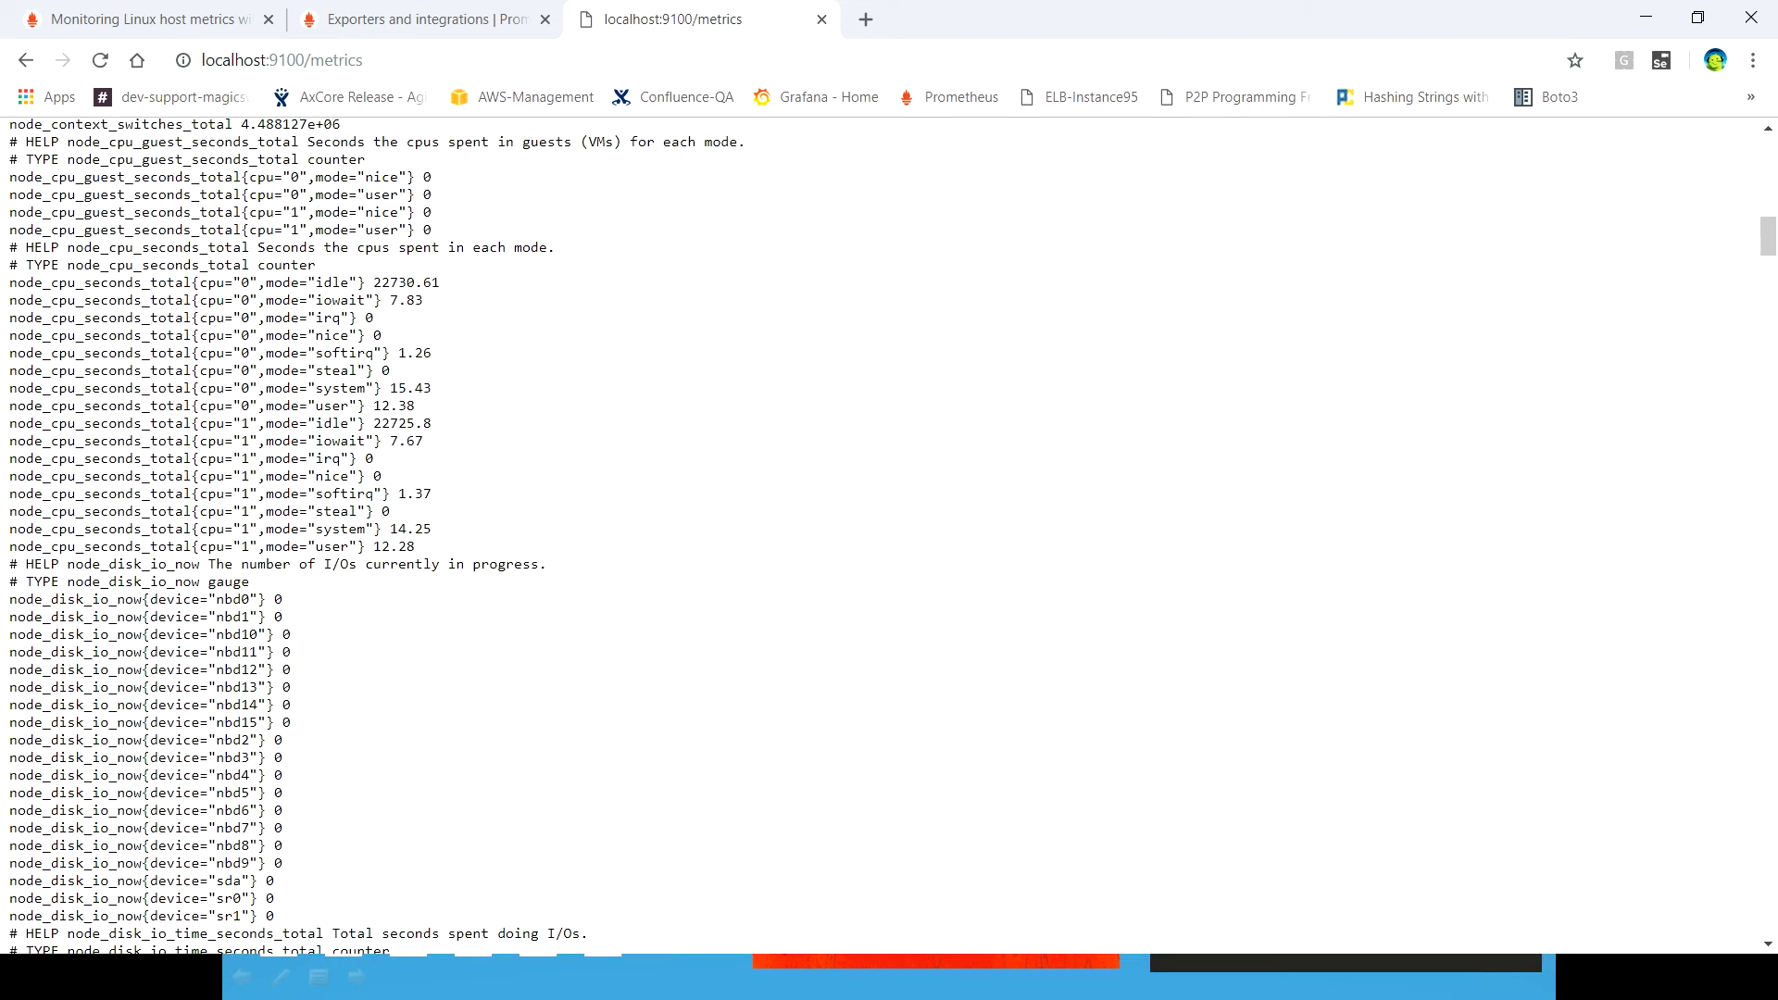
scroll(889, 537, "up", 2)
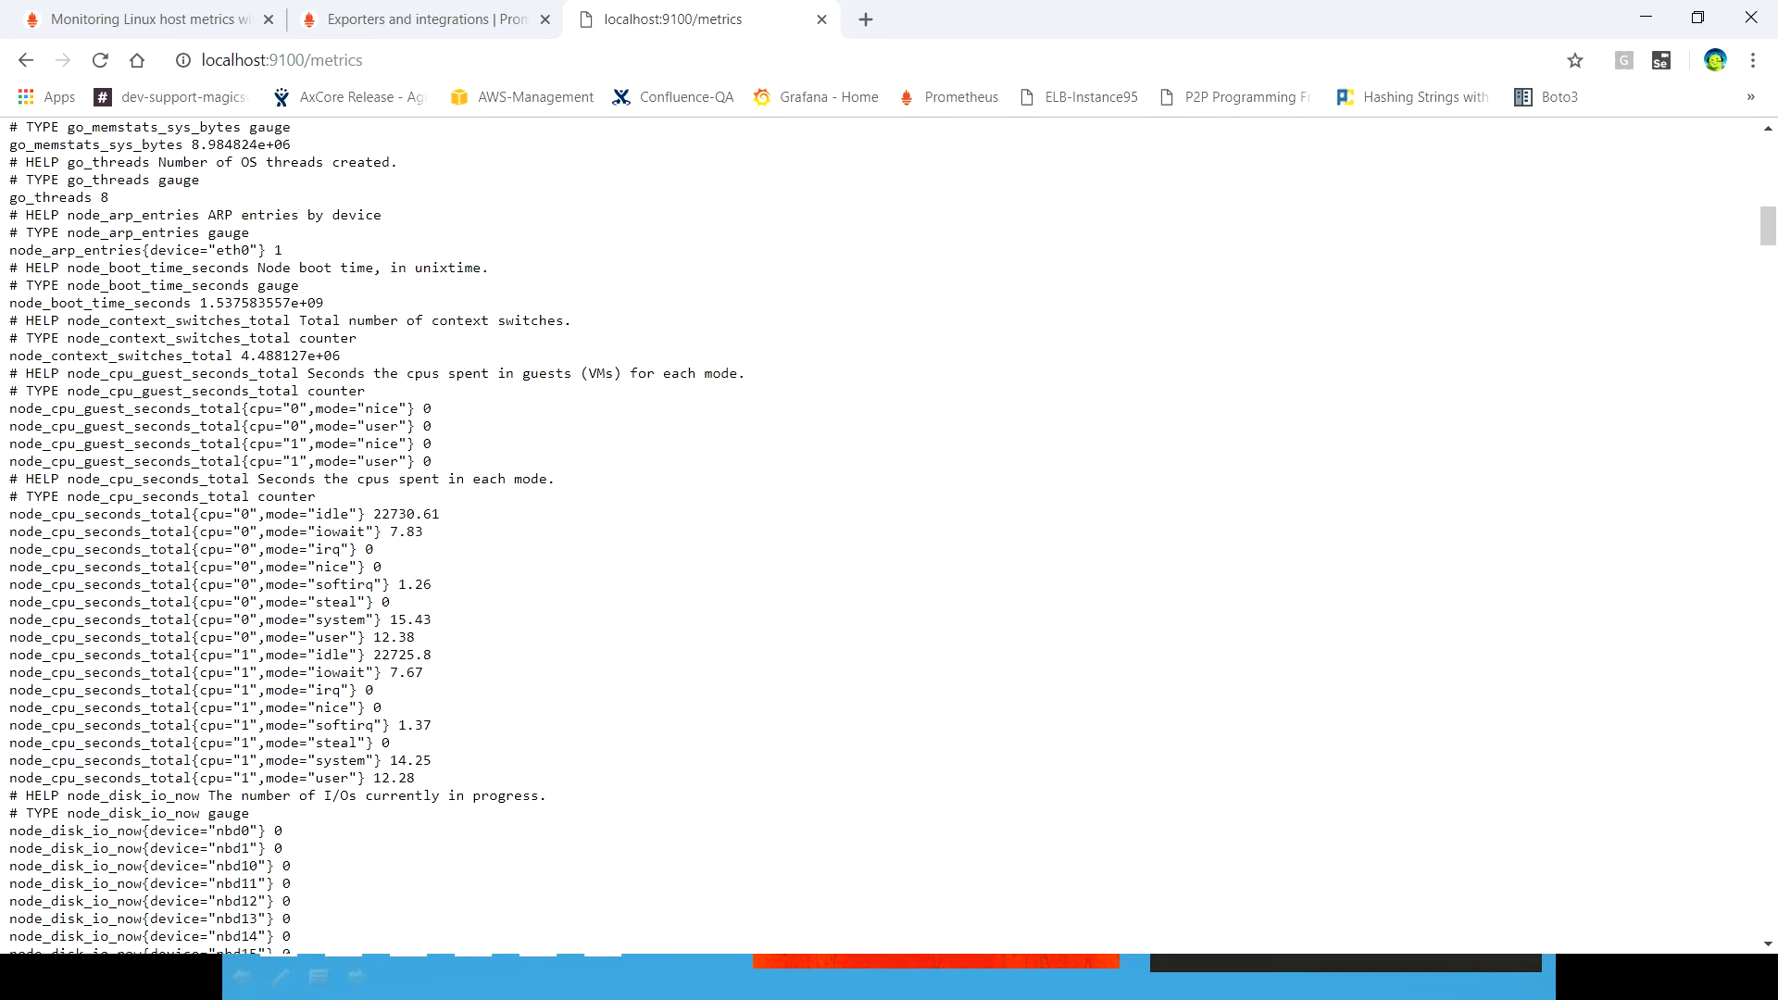
scroll(889, 537, "down", 3)
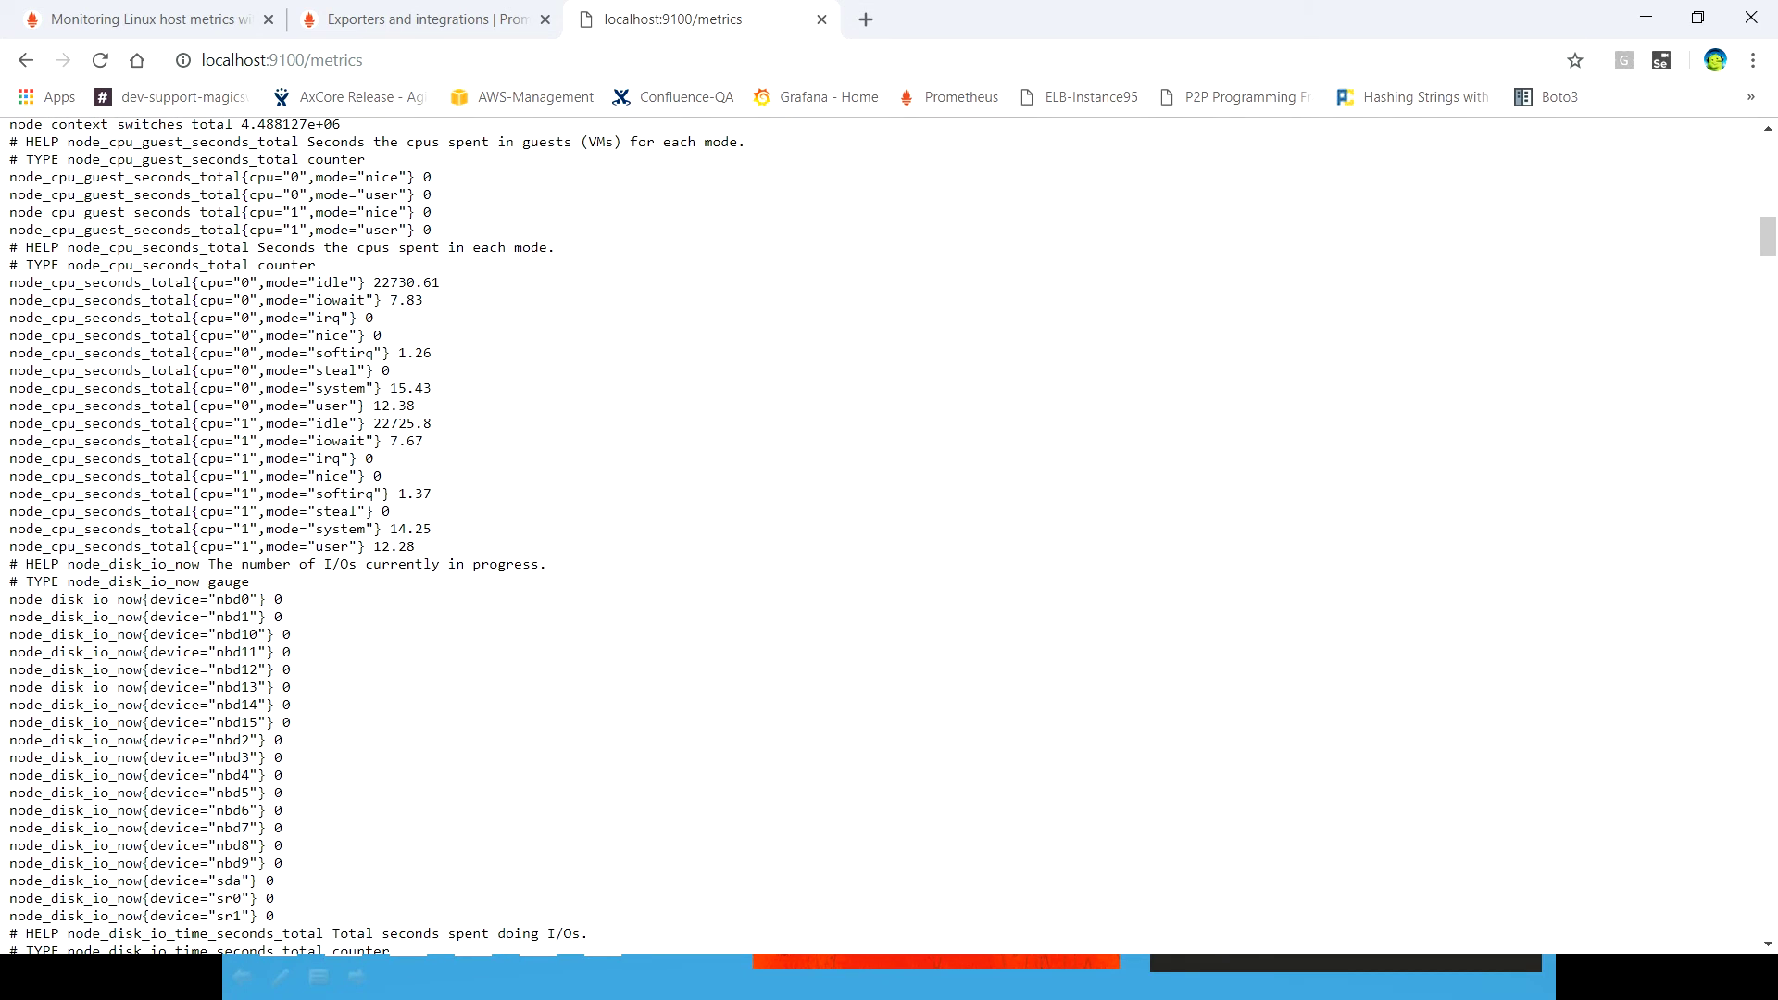
scroll(889, 537, "down", 3)
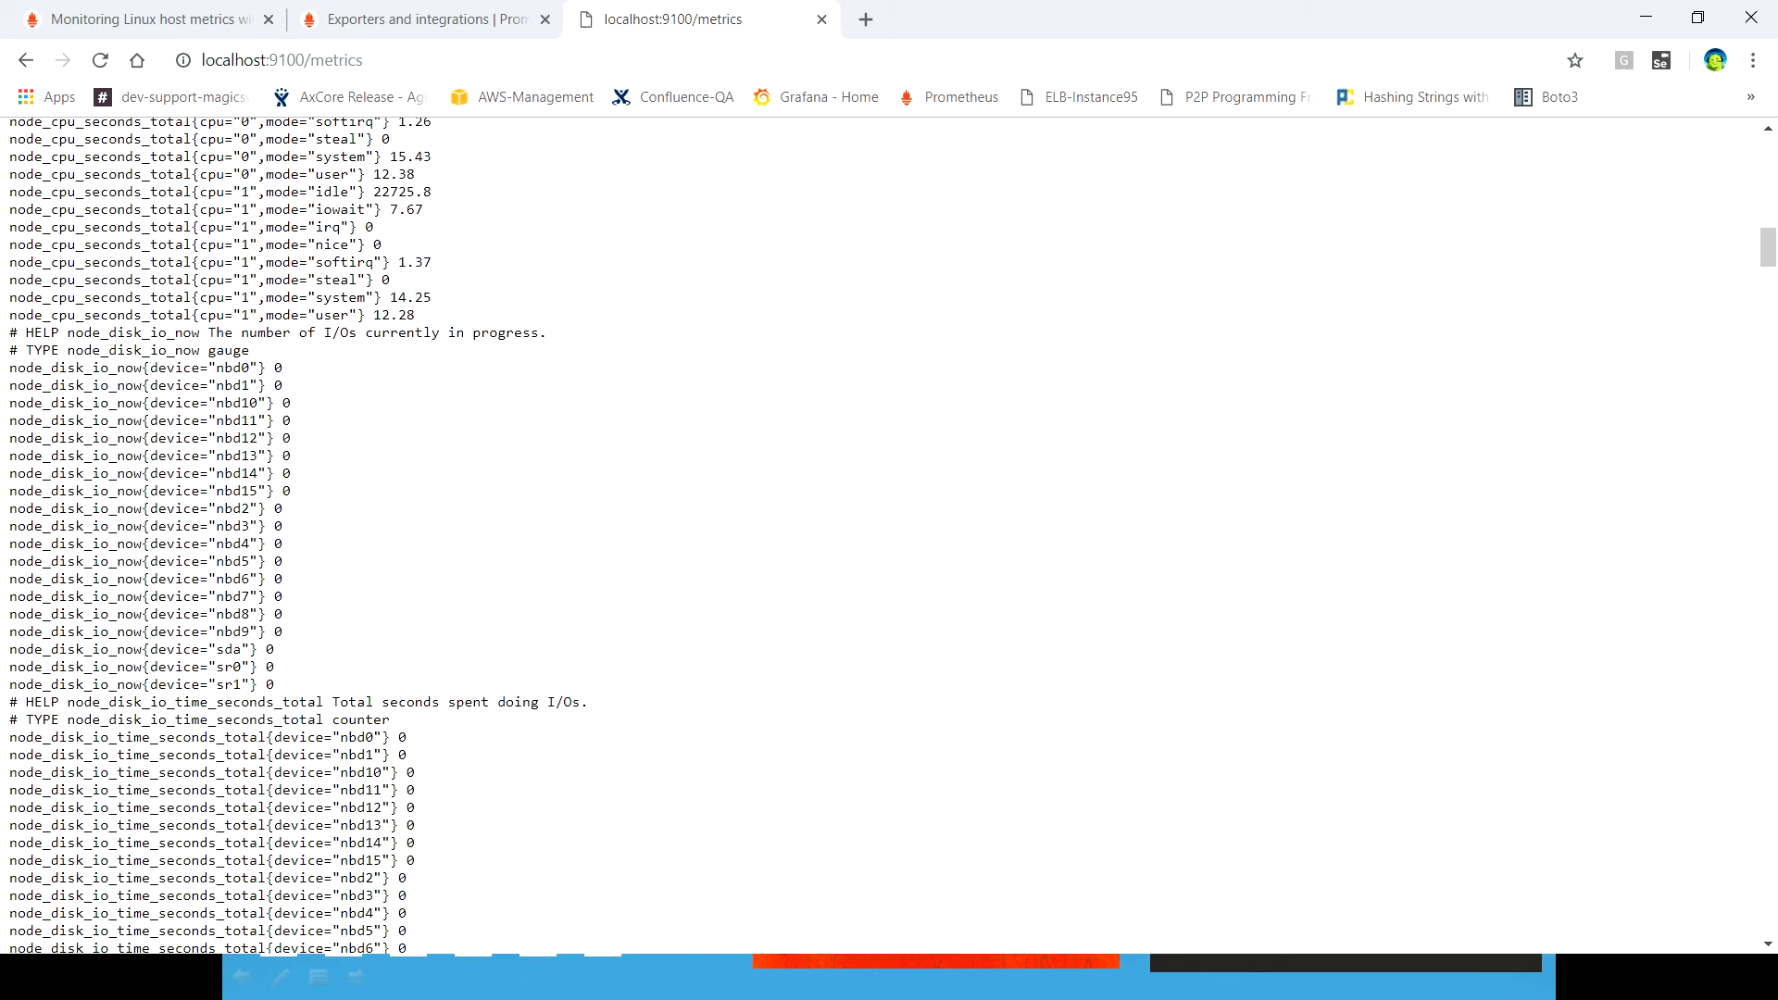
scroll(889, 537, "up", 3)
scroll(888, 537, "down", 6)
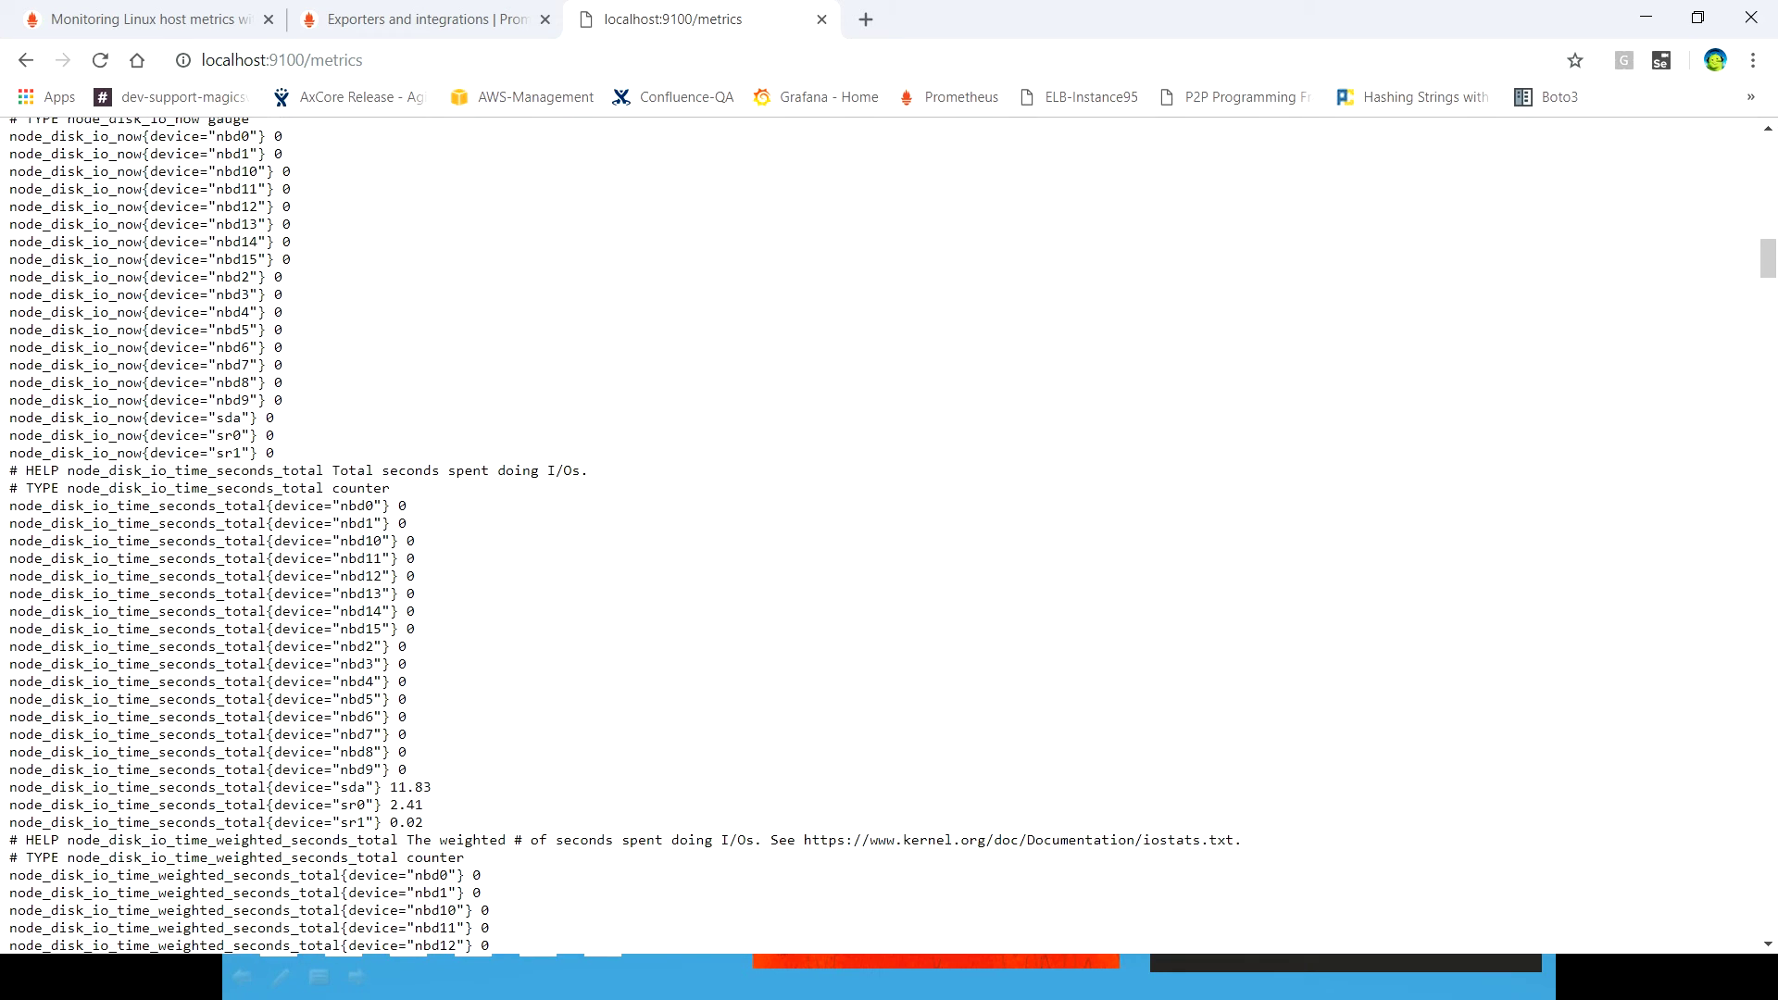
scroll(889, 537, "down", 4)
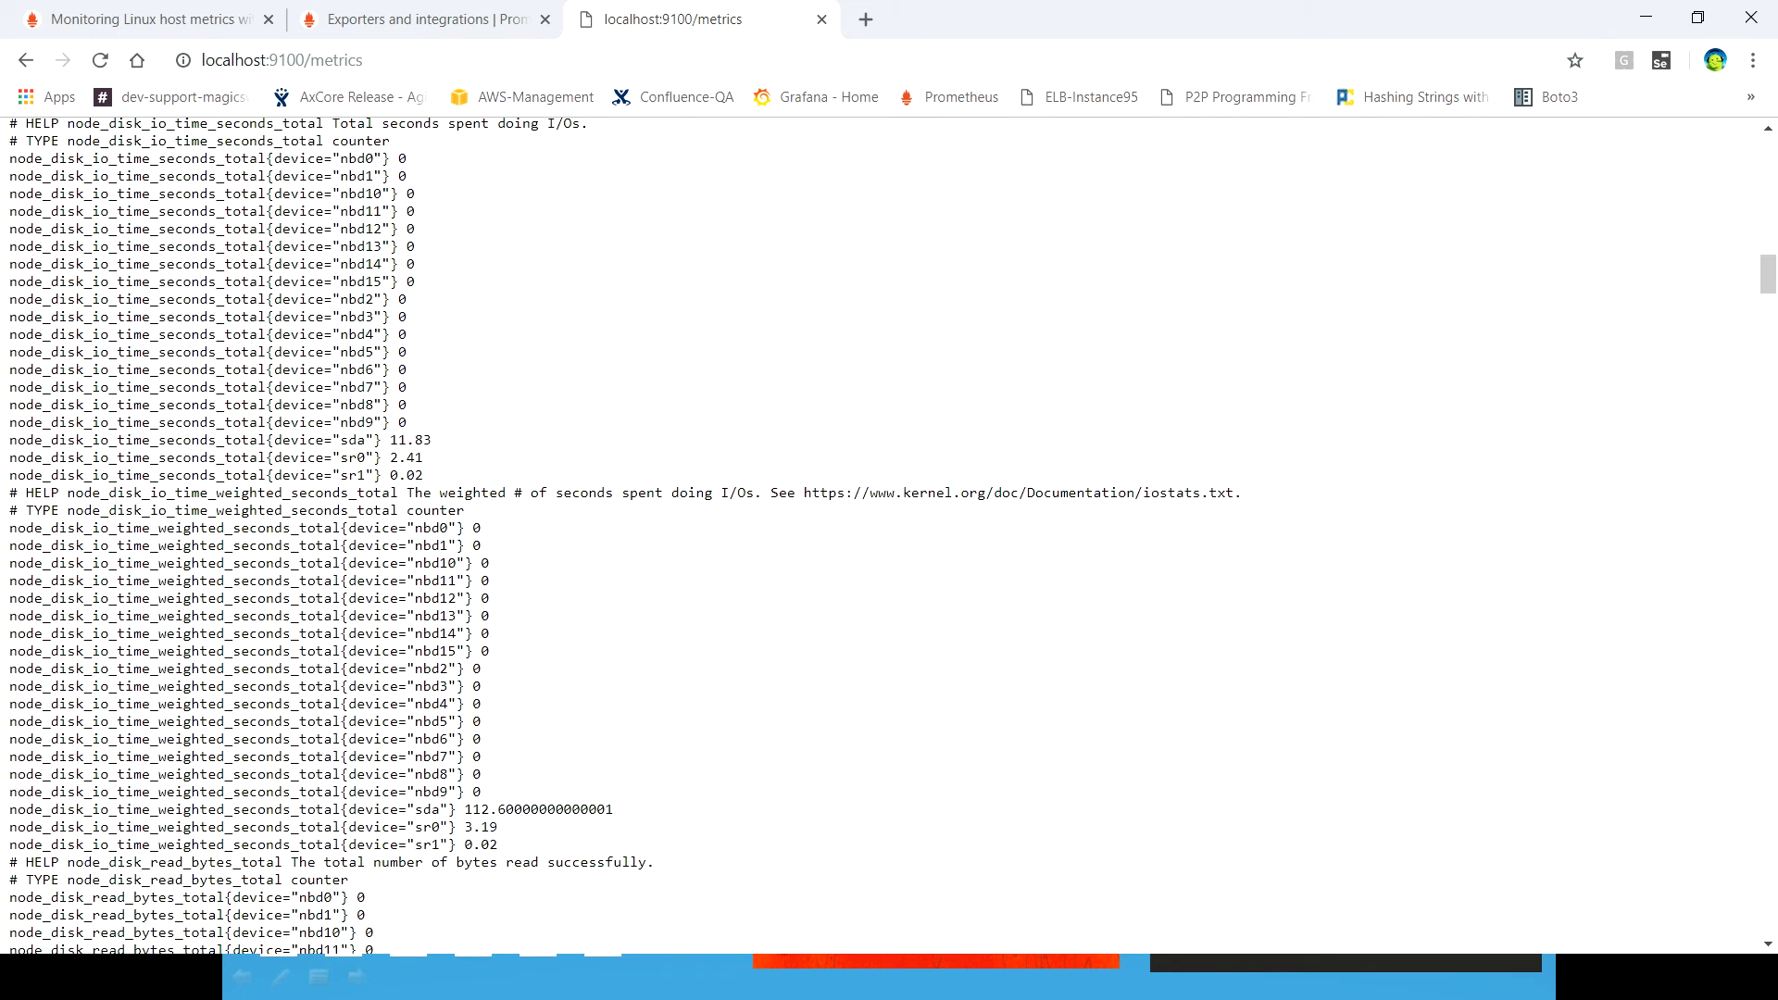
scroll(889, 538, "down", 6)
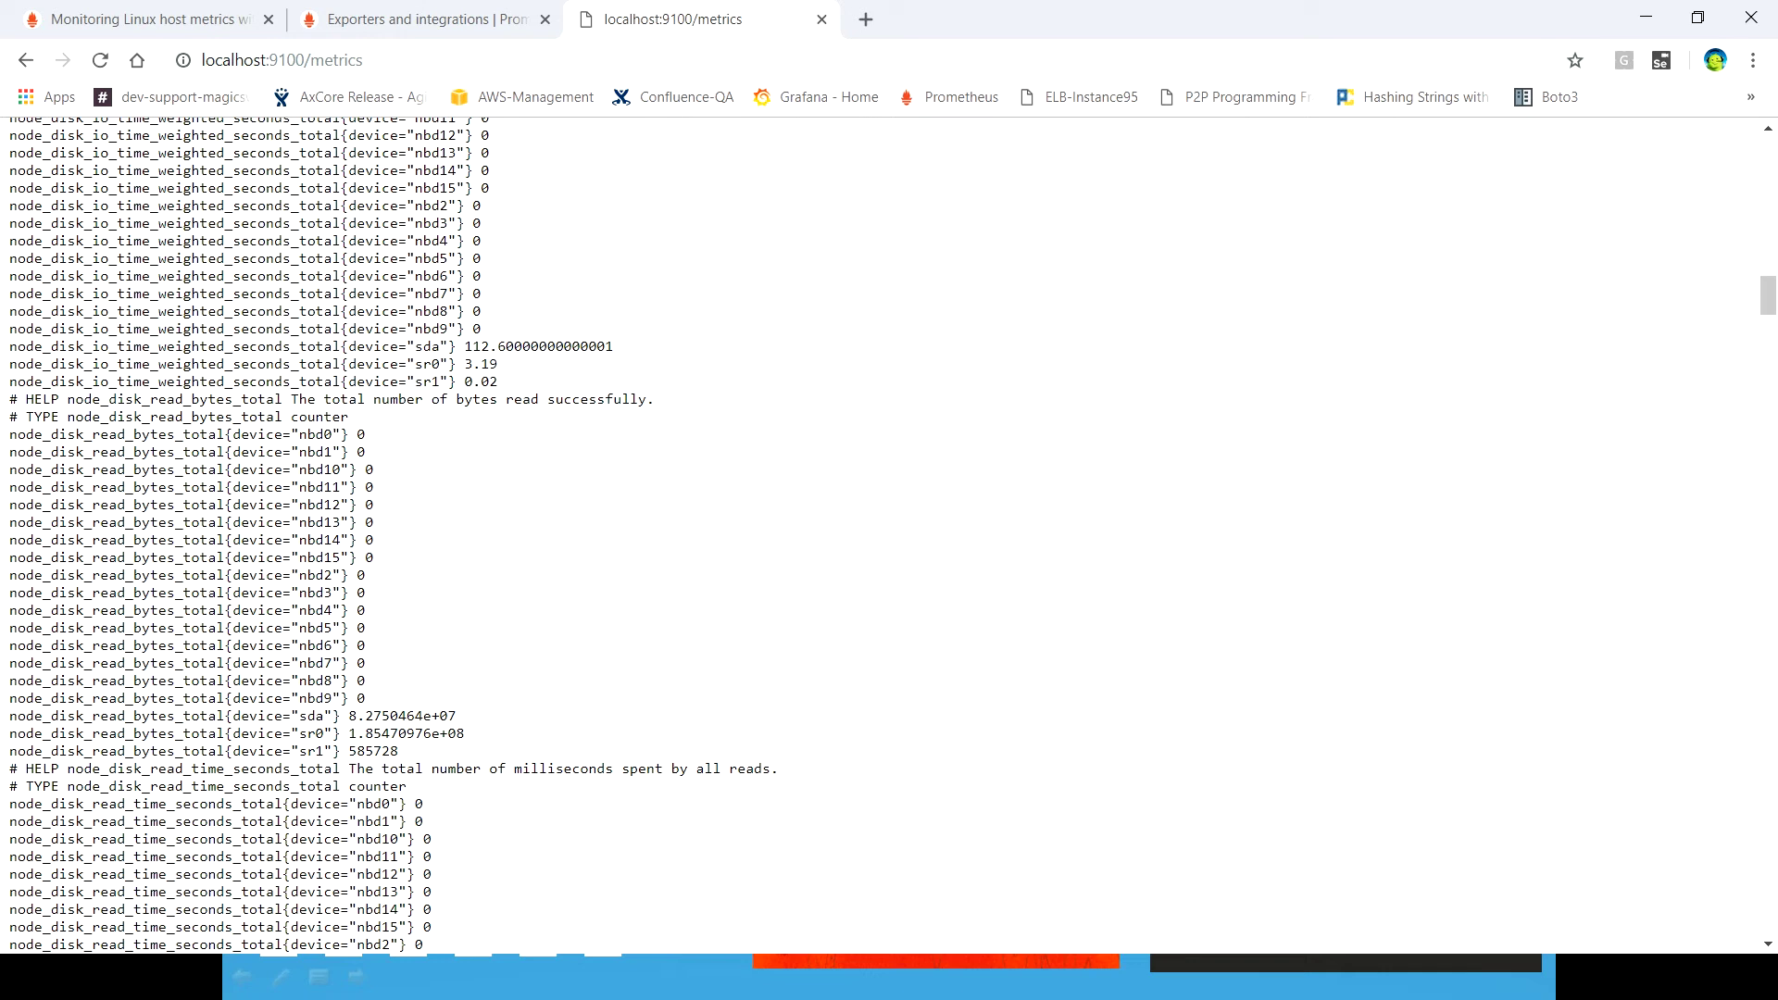
- Switch to the prometheus-2.2.1.windows-amd64 folder in File Explorer and open prometheus.yml in Notepad++
key("alt+Tab")
key("alt+Tab")
key("alt+Tab")
key("alt+Tab")
key("alt+Tab")
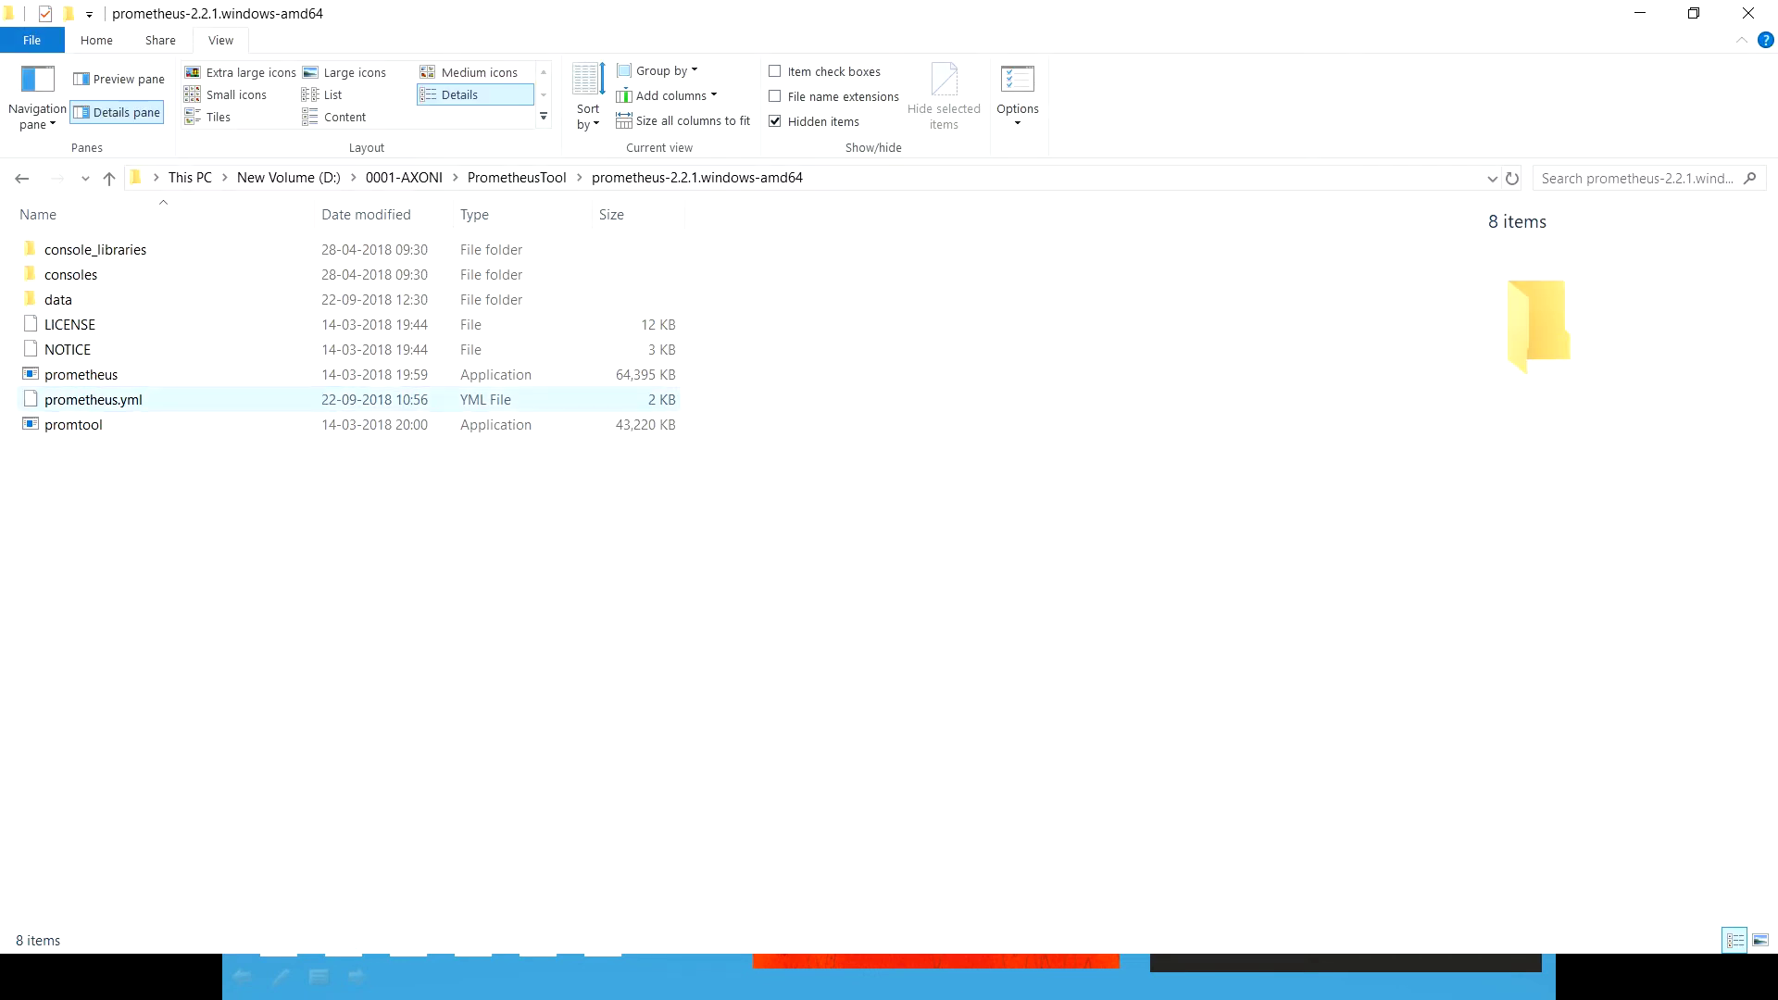
right_click(91, 400)
left_click(185, 454)
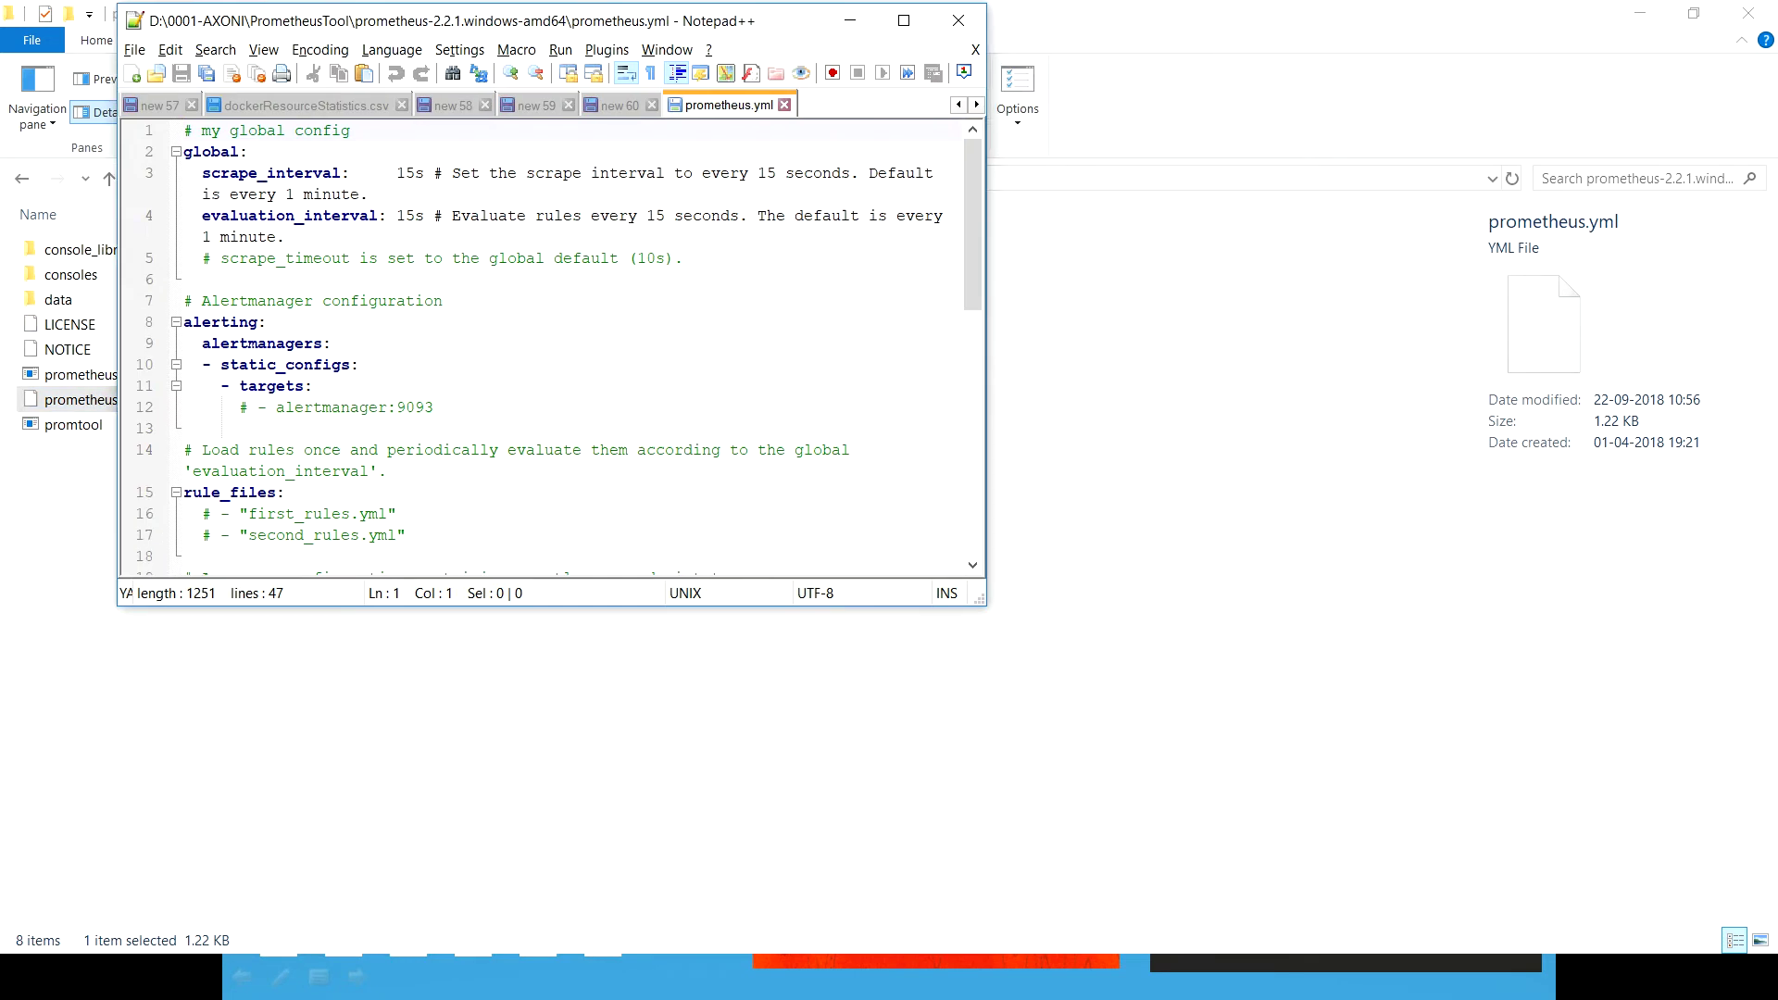
- Review prometheus.yml down to its scrape jobs and highlight the scrape_configs key
scroll(889, 509, "down", 3)
scroll(889, 509, "up", 3)
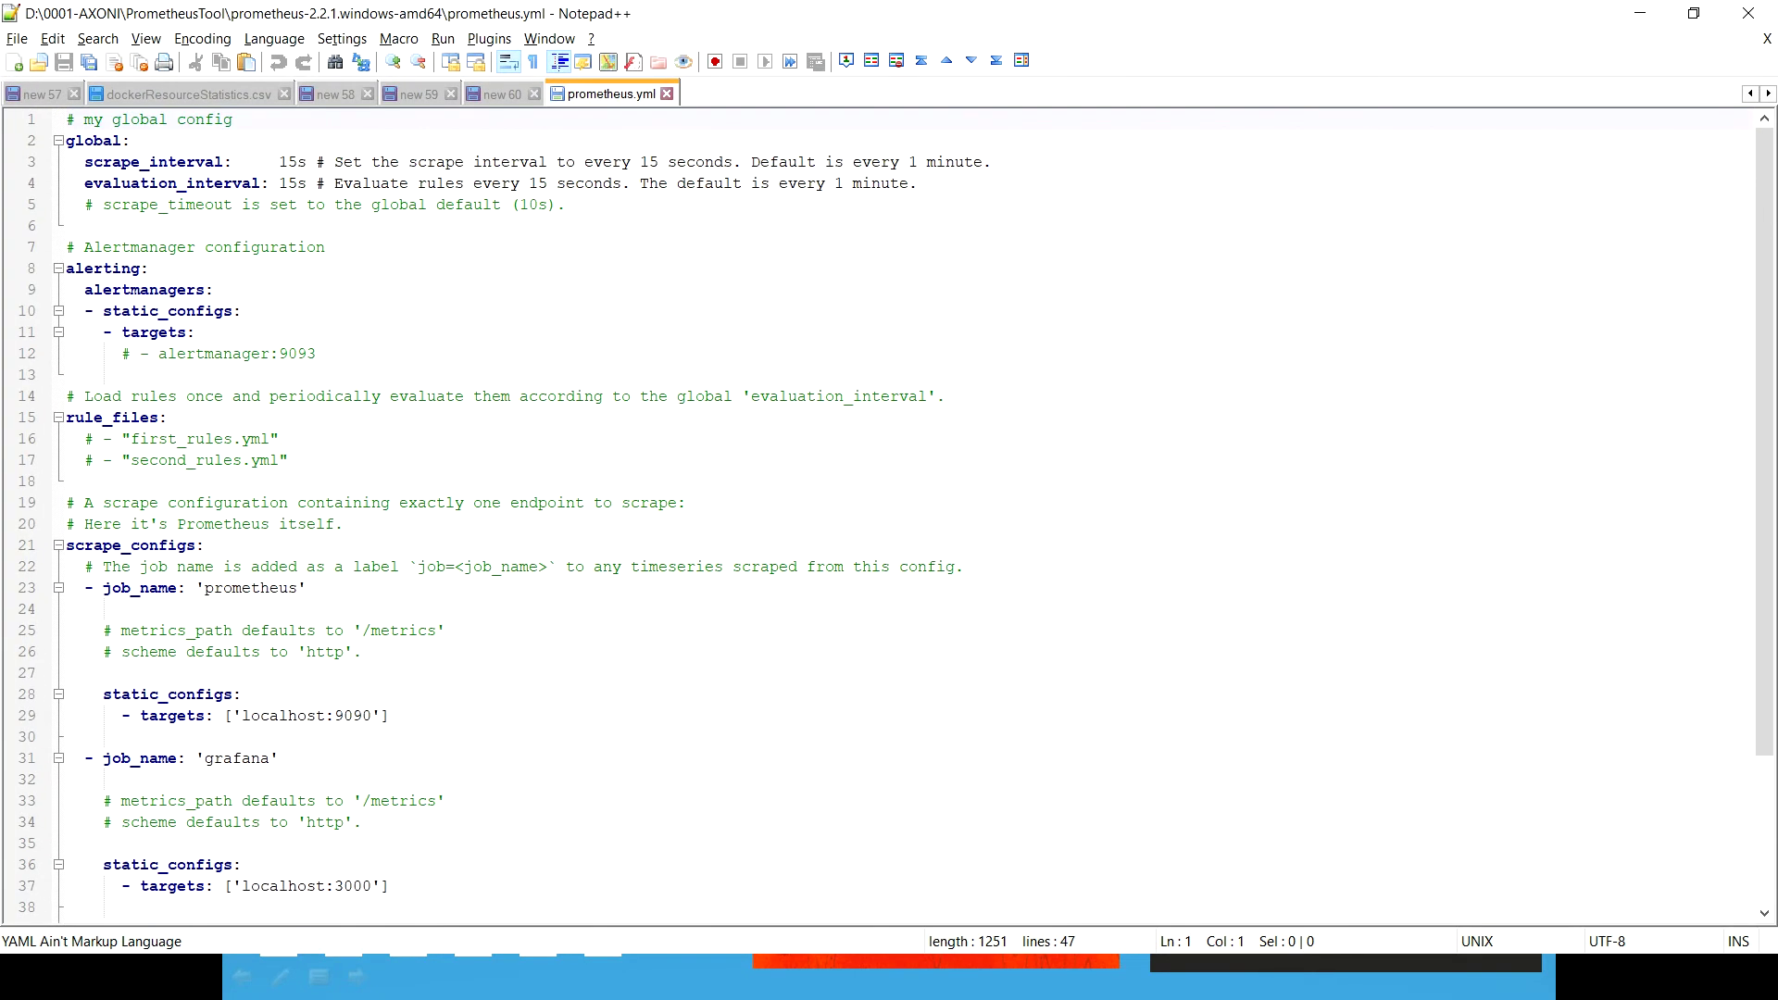
scroll(889, 510, "down", 3)
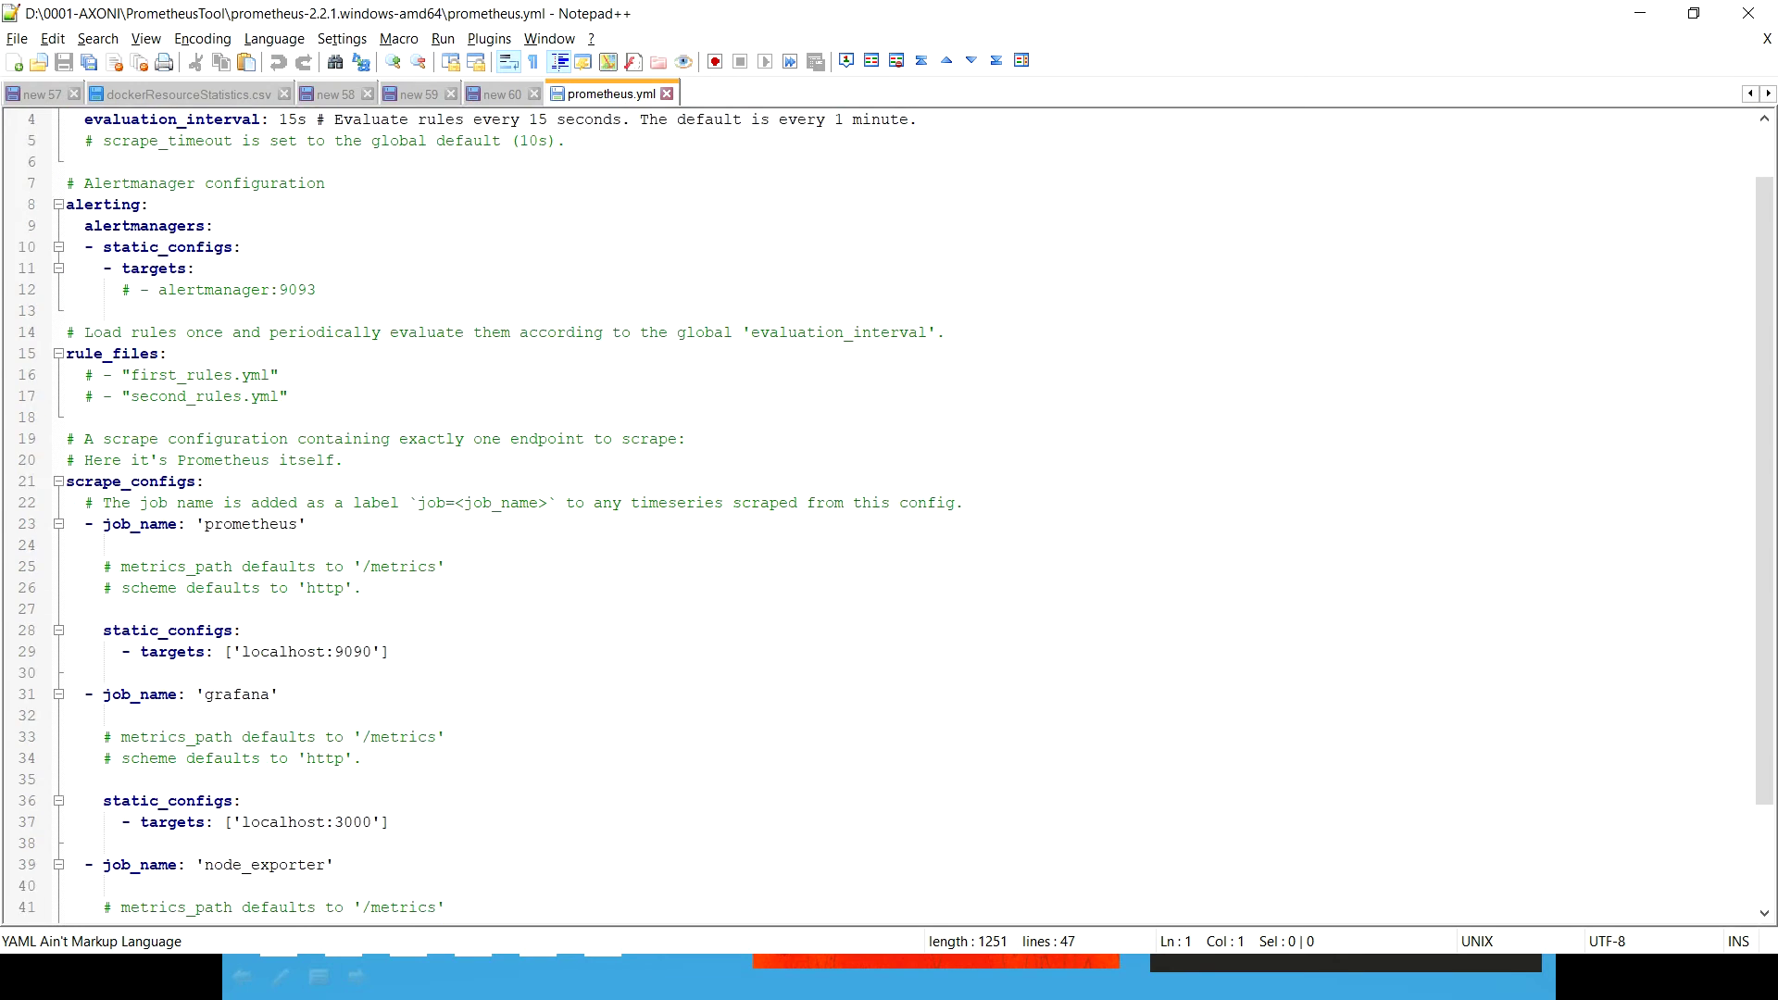
left_click_drag(67, 354, 196, 354)
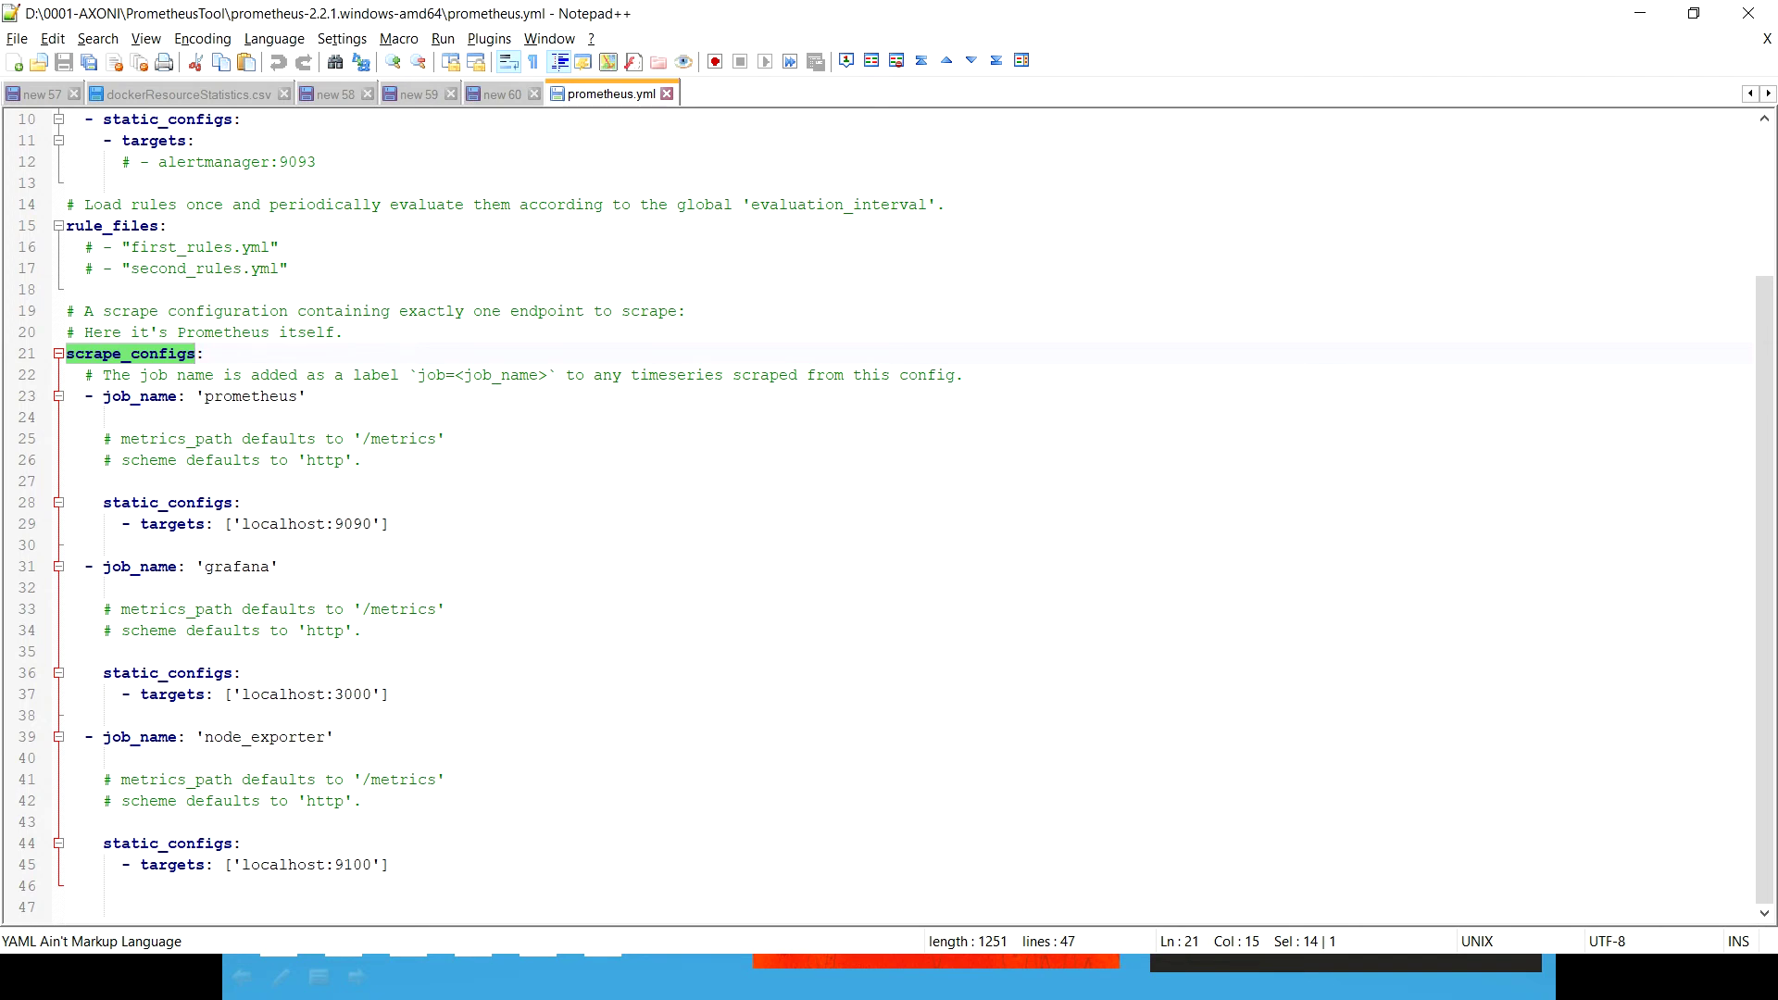
- Examine the prometheus, grafana and node_exporter scrape jobs in prometheus.yml, including their static targets and default metrics path and scheme
left_click_drag(68, 396, 416, 545)
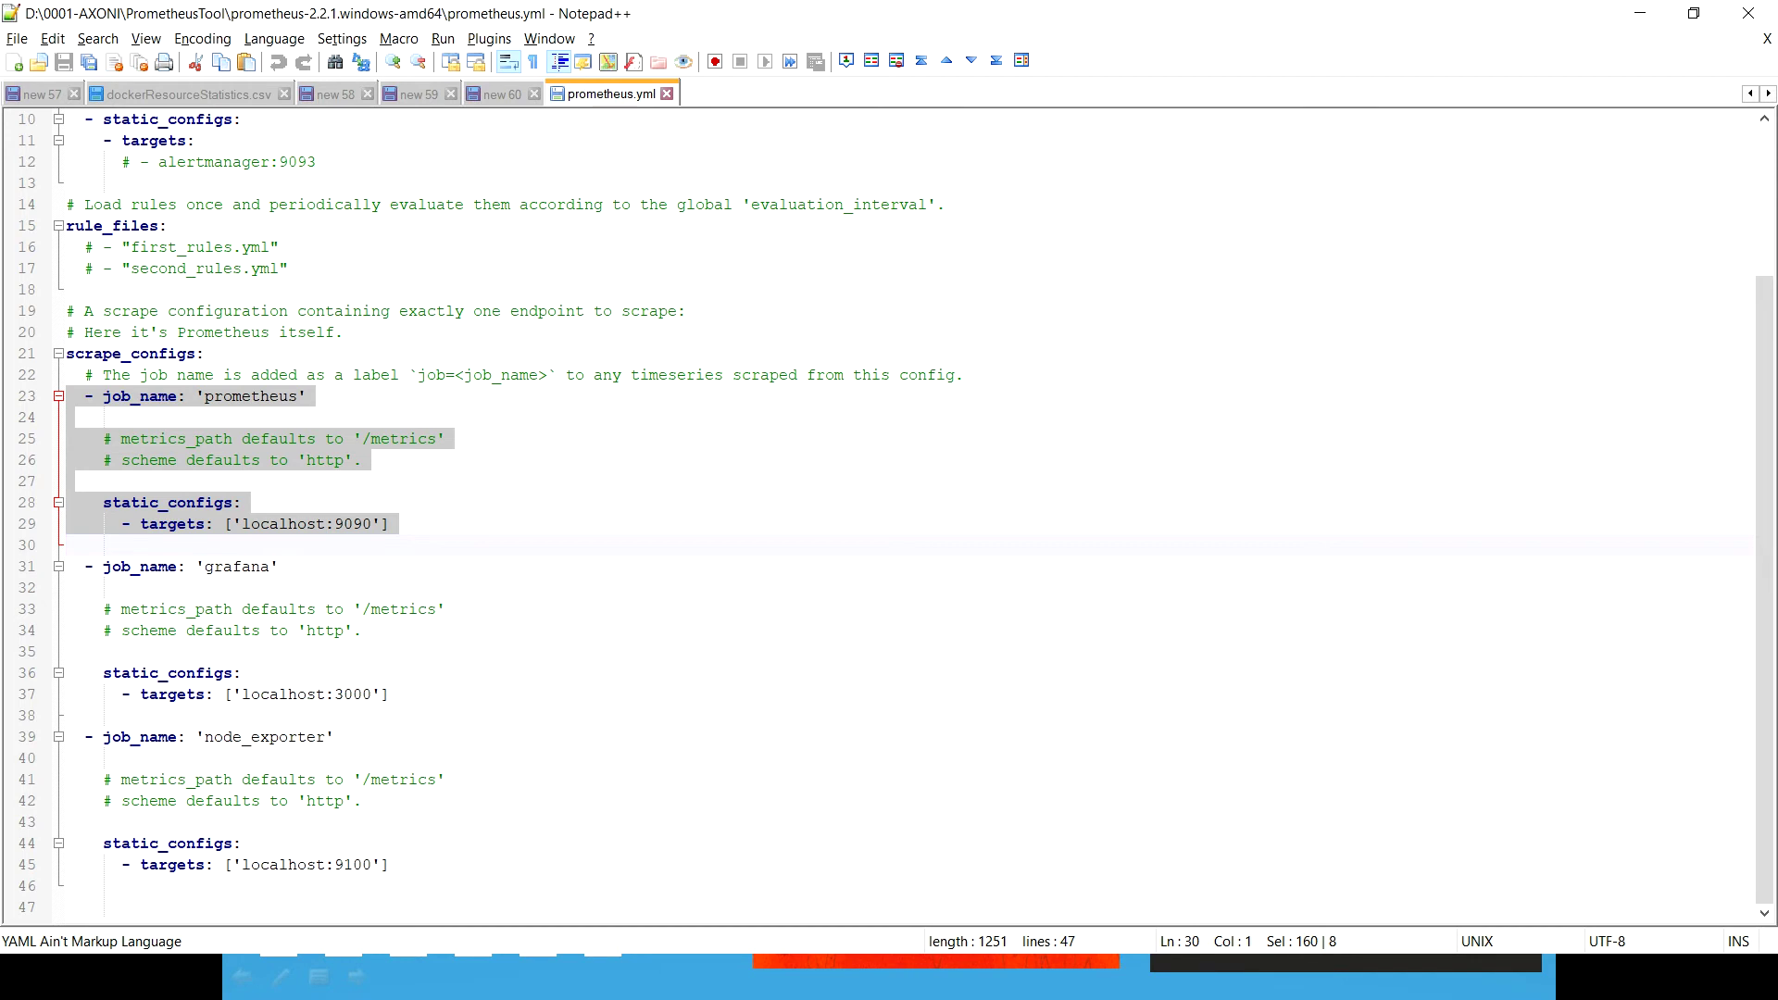
left_click_drag(68, 567, 398, 695)
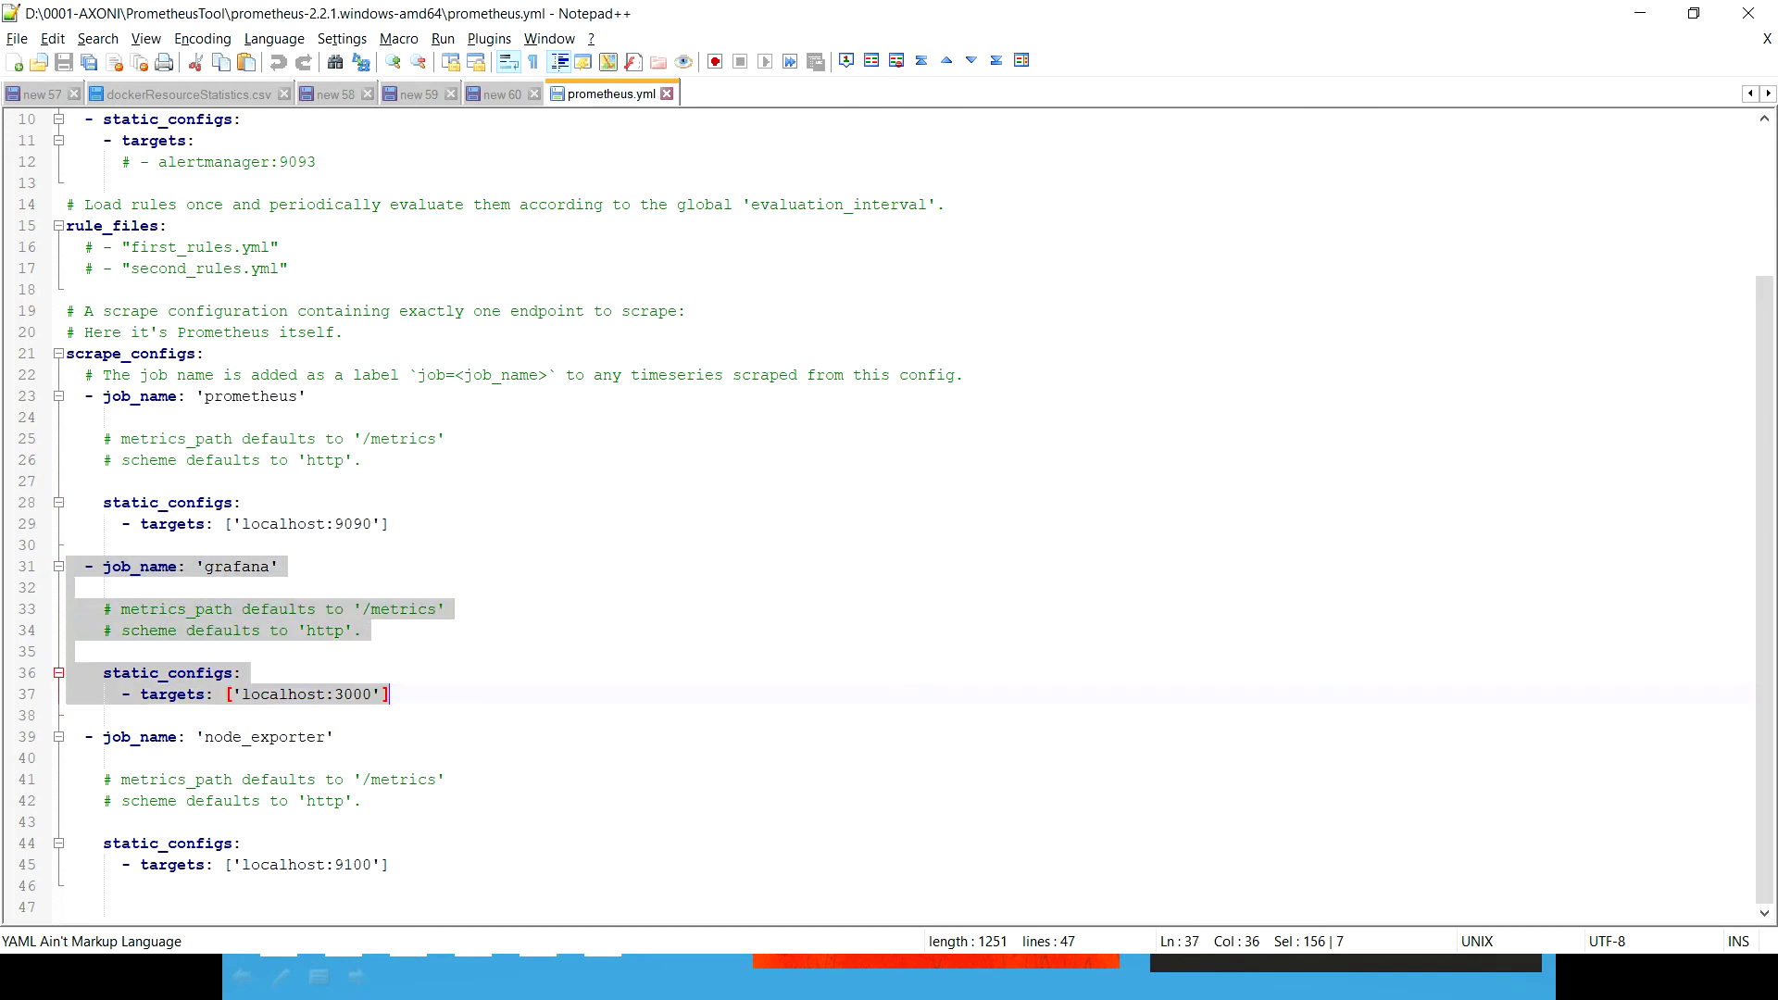
double_click(352, 694)
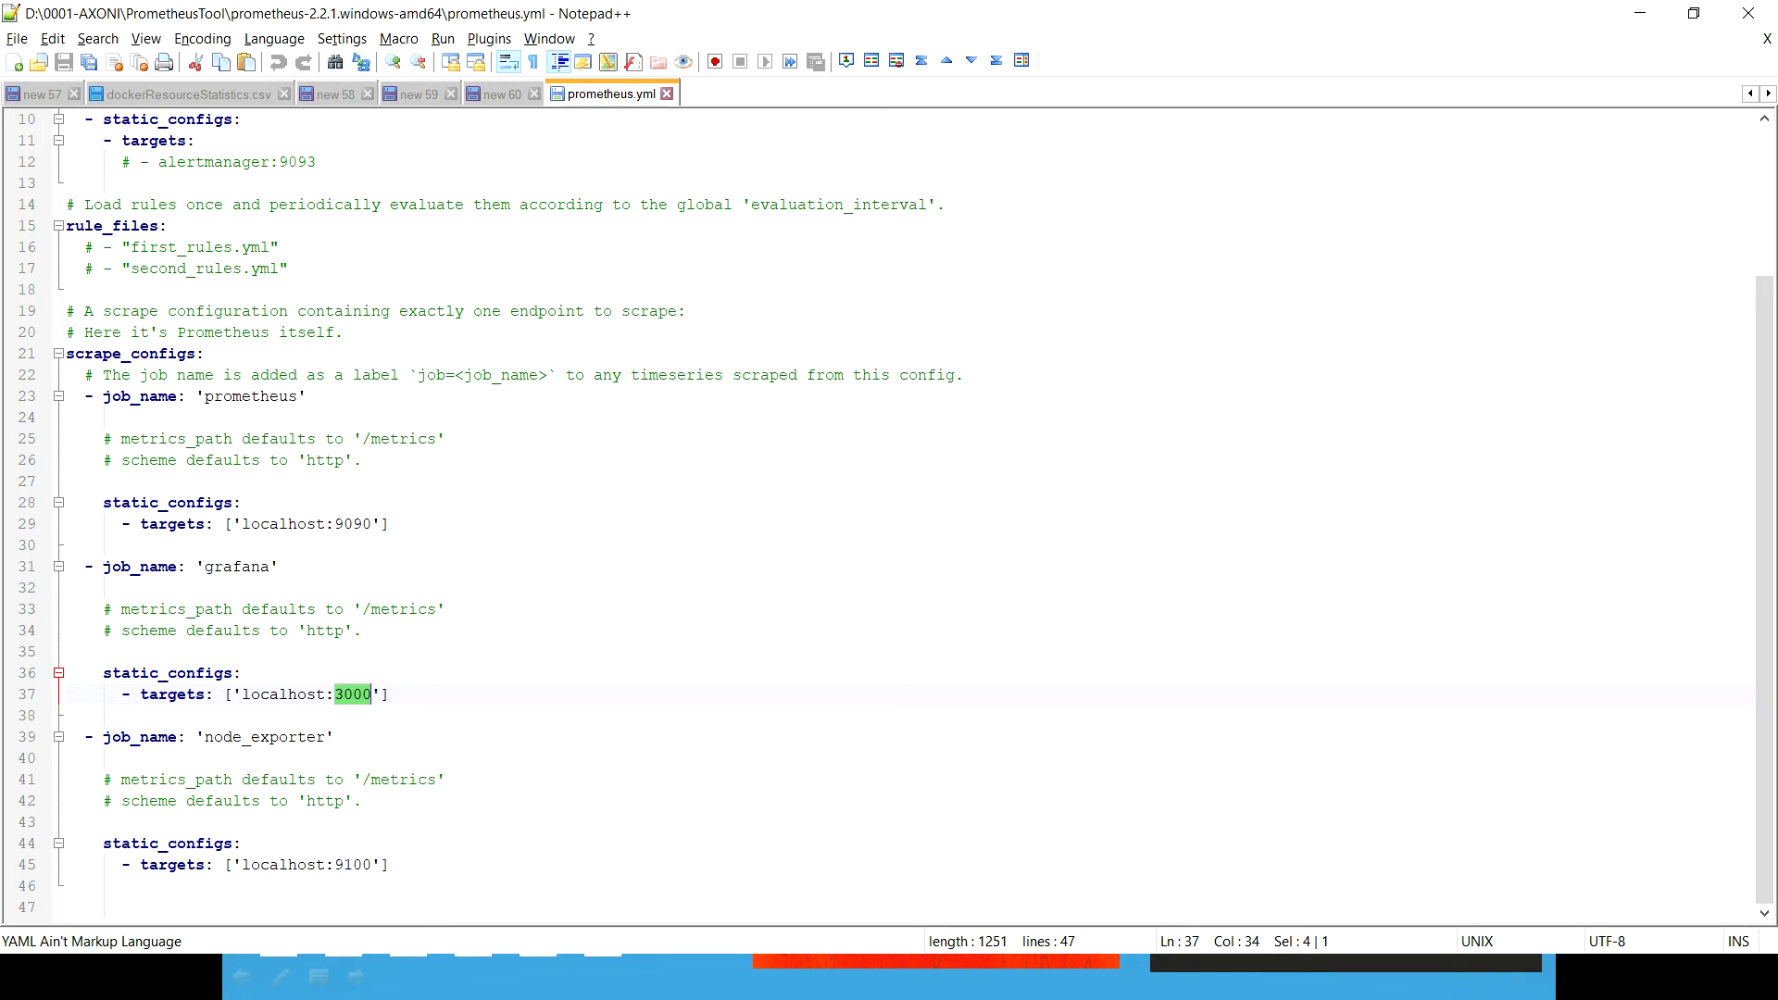
left_click_drag(67, 736, 335, 736)
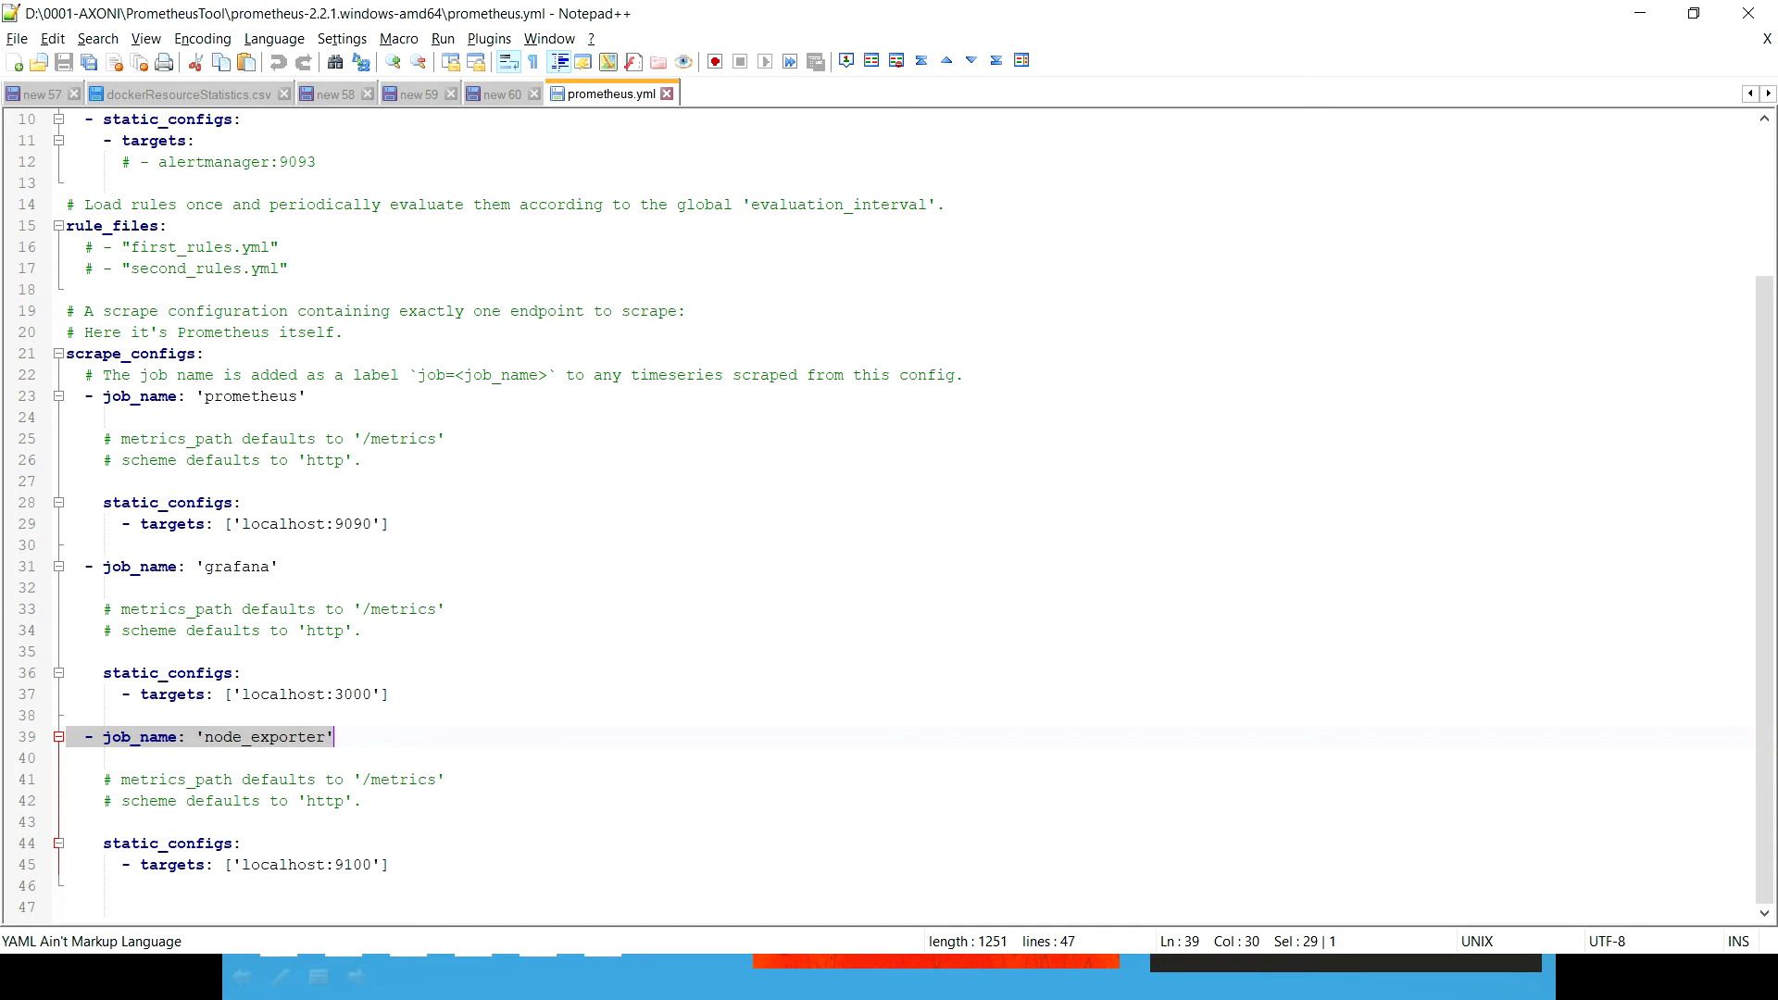
left_click_drag(103, 844, 244, 847)
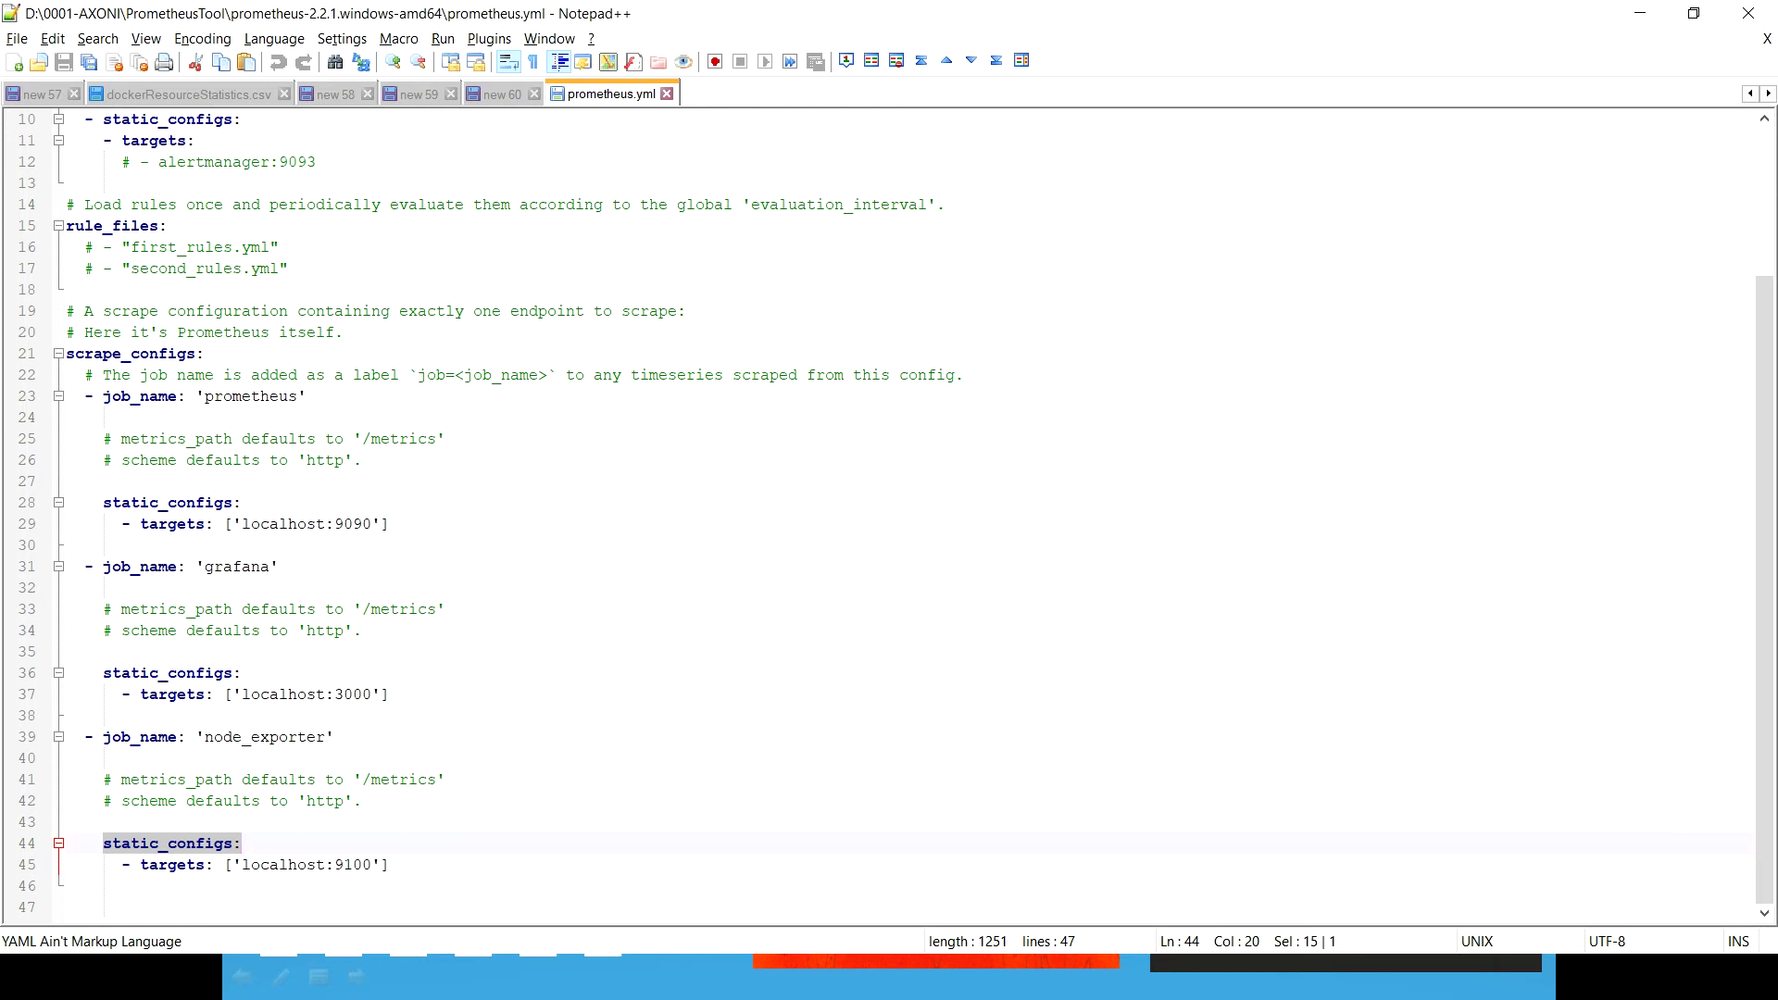
left_click_drag(390, 864, 361, 800)
left_click(66, 822)
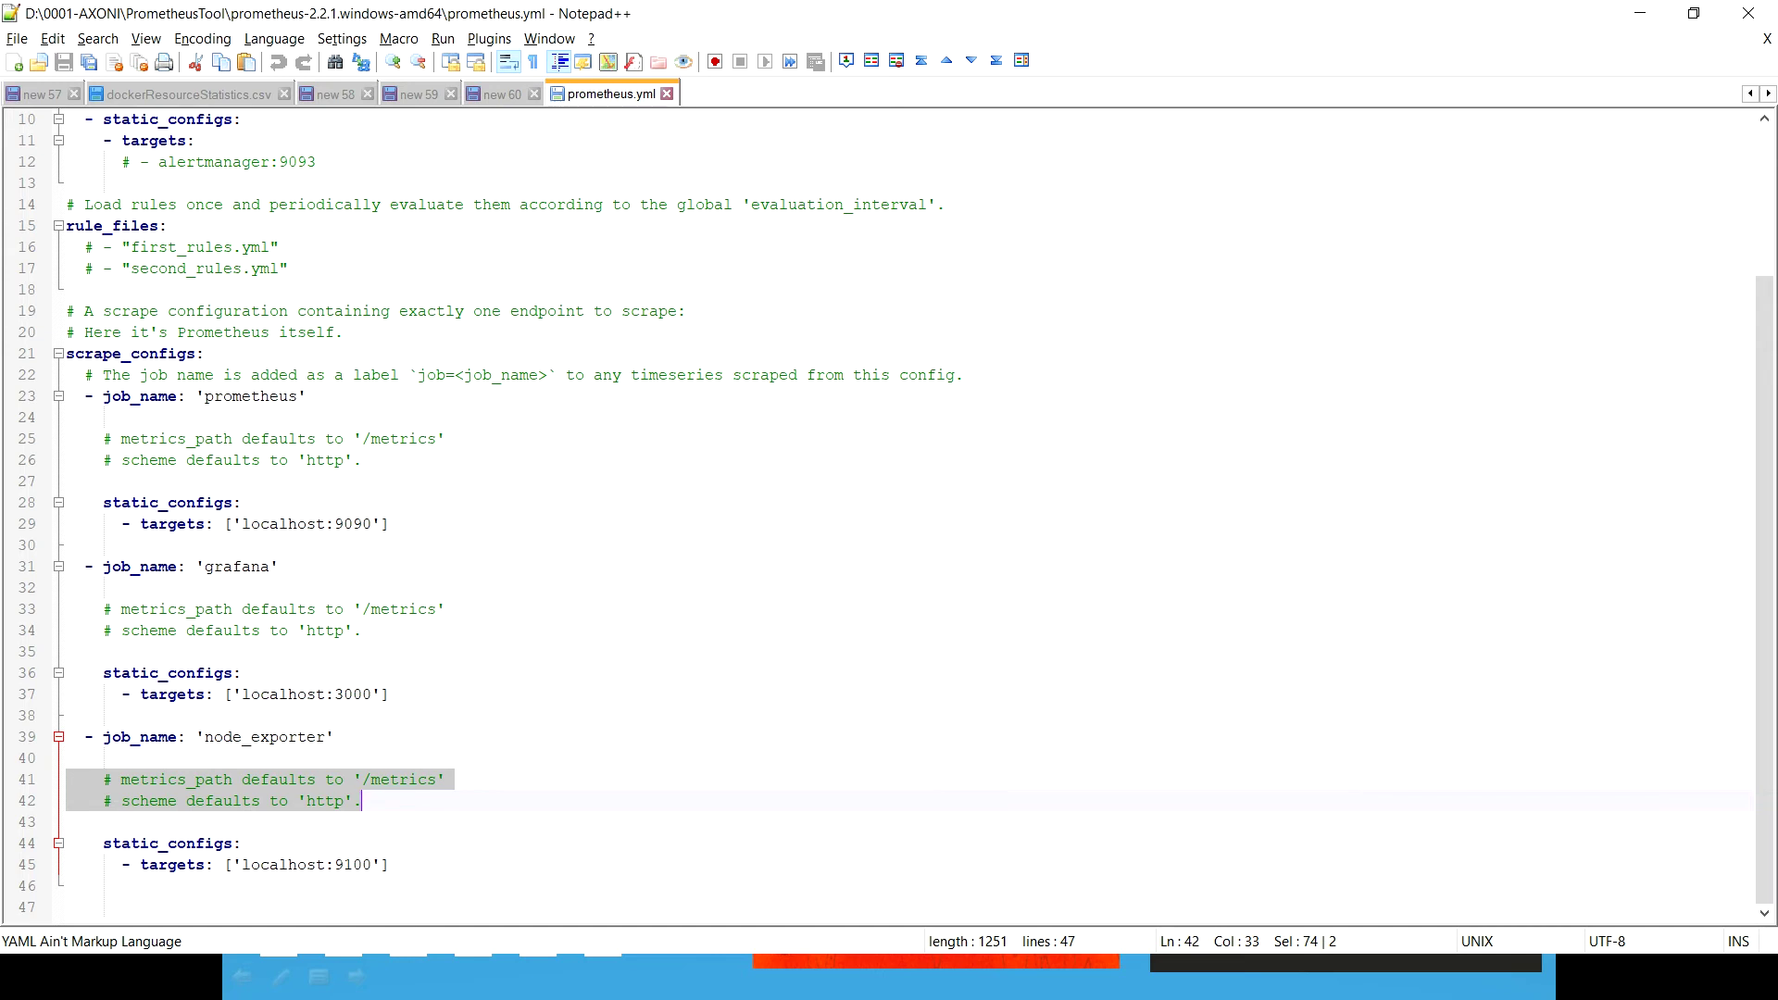
- Locate the prometheus application in the prometheus-2.2.1.windows-amd64 folder and switch to the prometheus.exe console to check that it is running
key("alt+Tab")
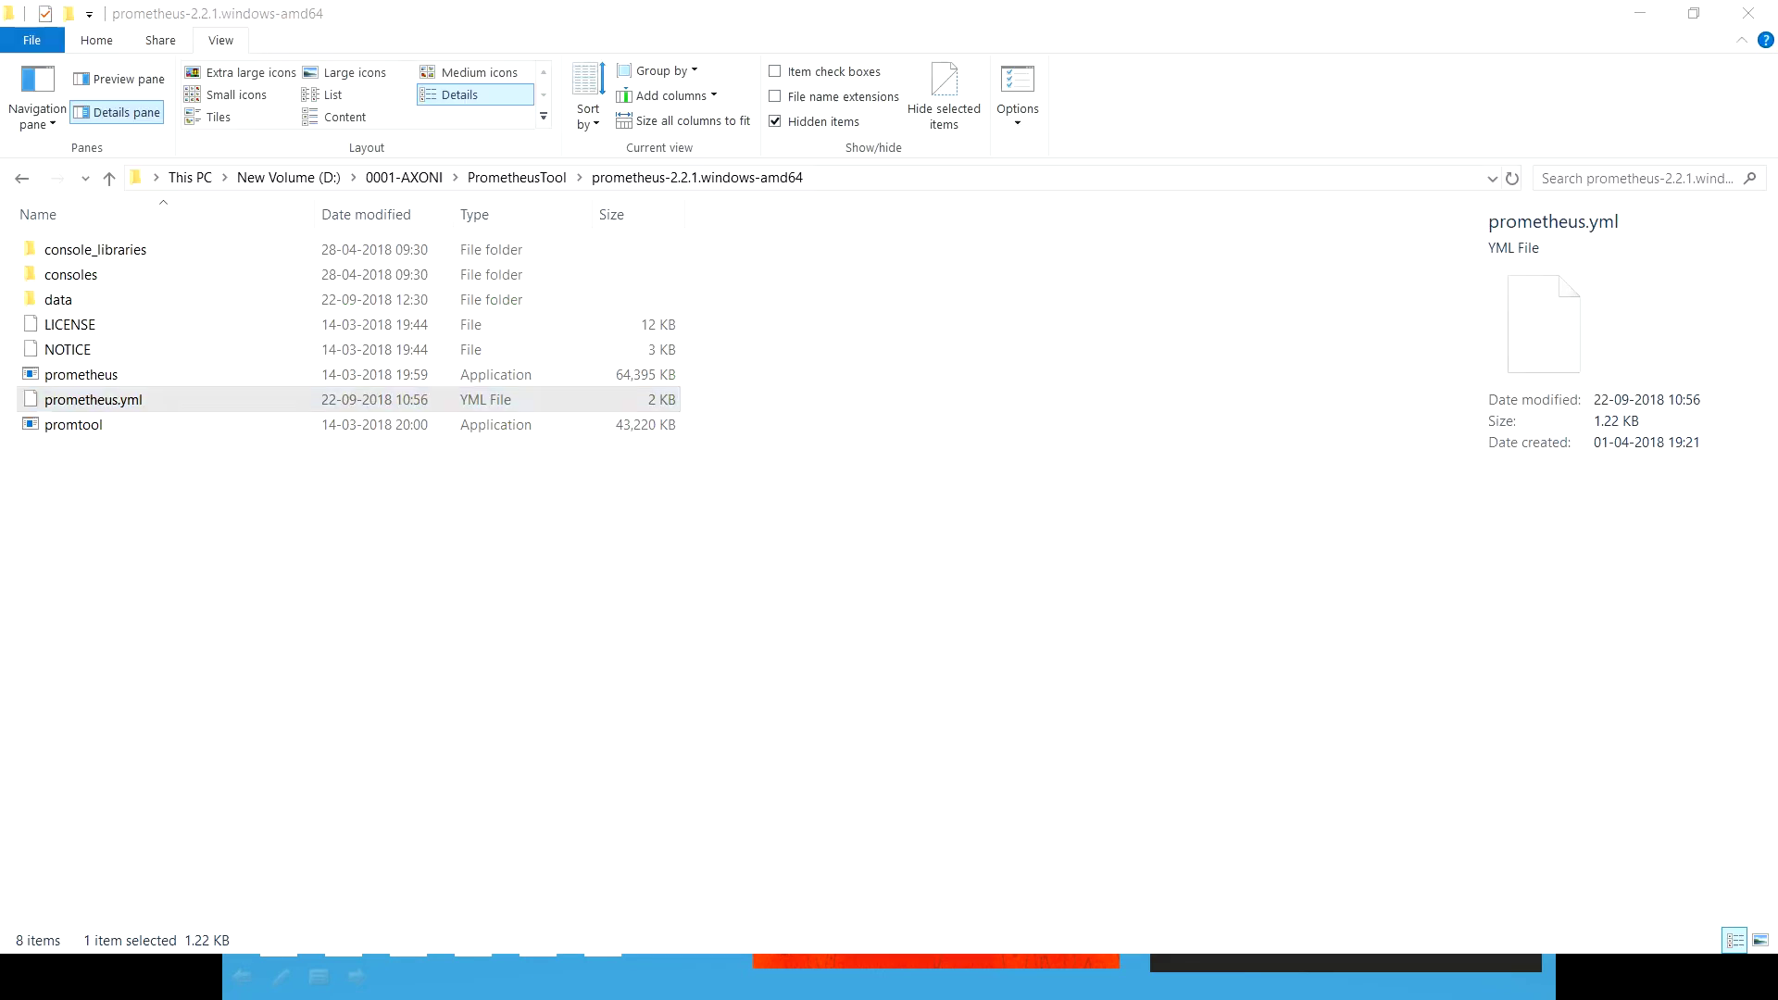
left_click(81, 375)
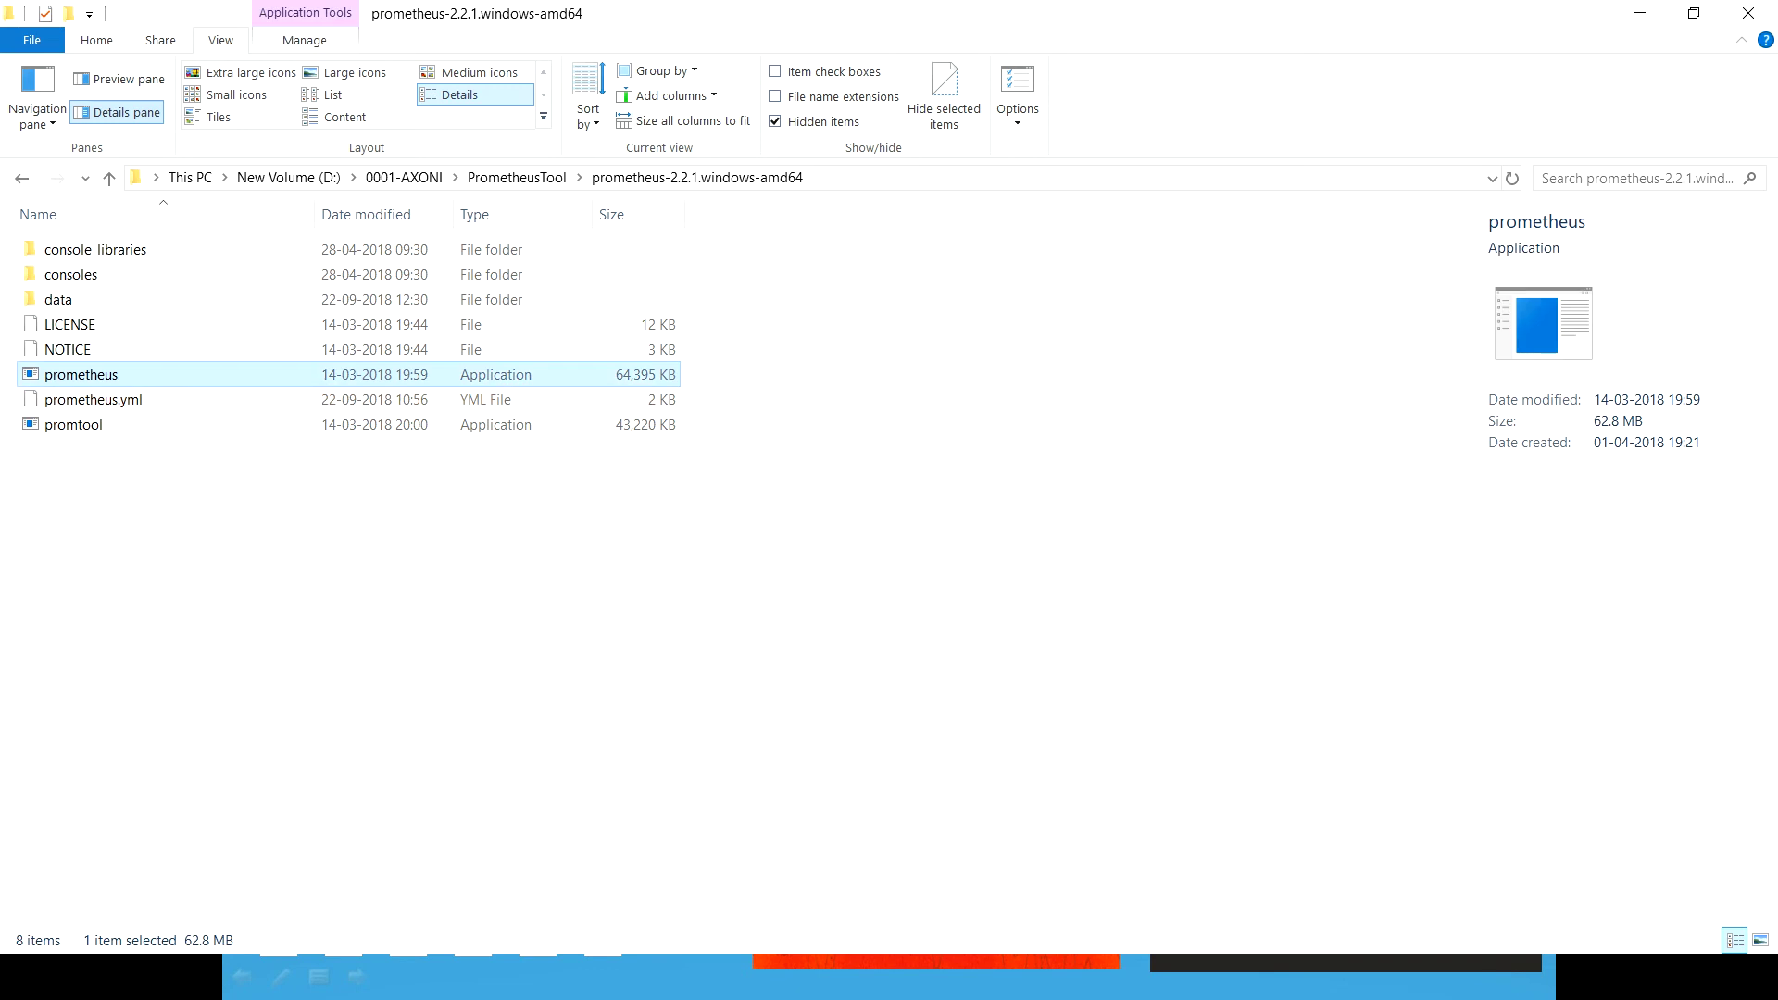
key("alt+Tab")
key("alt+Tab")
key("alt+Tab")
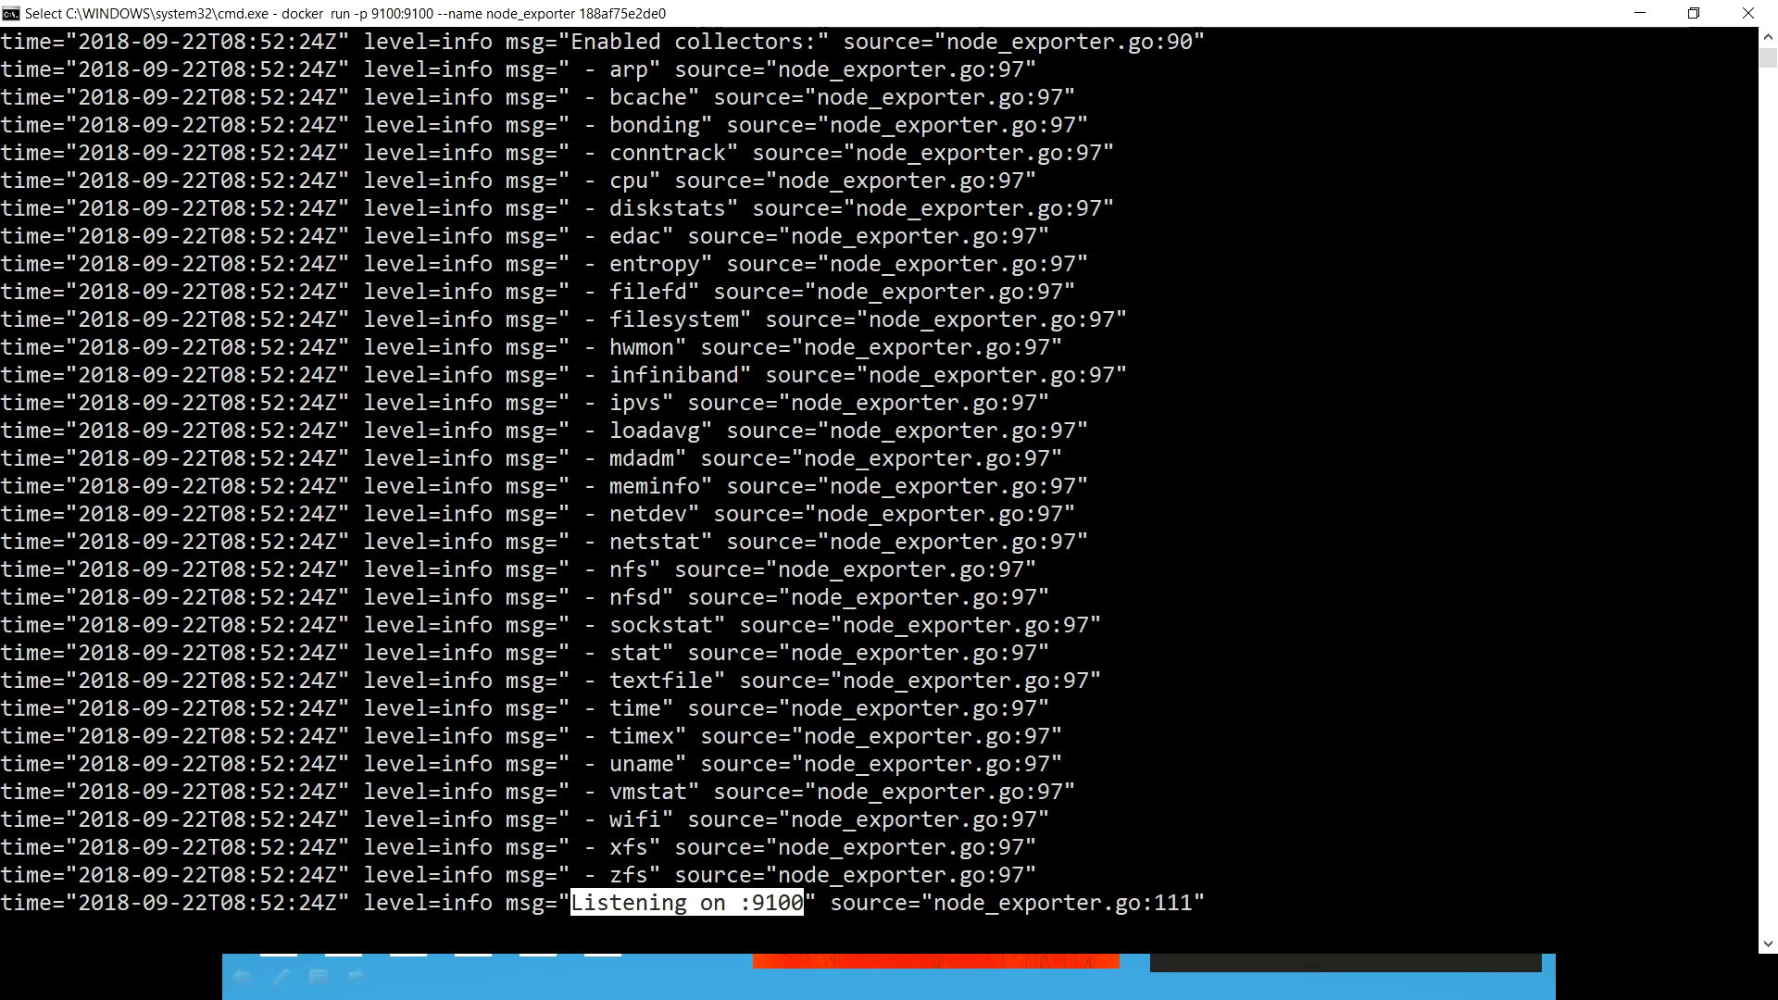
key("alt+Tab")
key("alt+Tab")
key("alt+Tab")
key("alt+Tab")
key("alt+Tab")
key("alt+Tab")
key("alt+Tab")
key("alt+Tab")
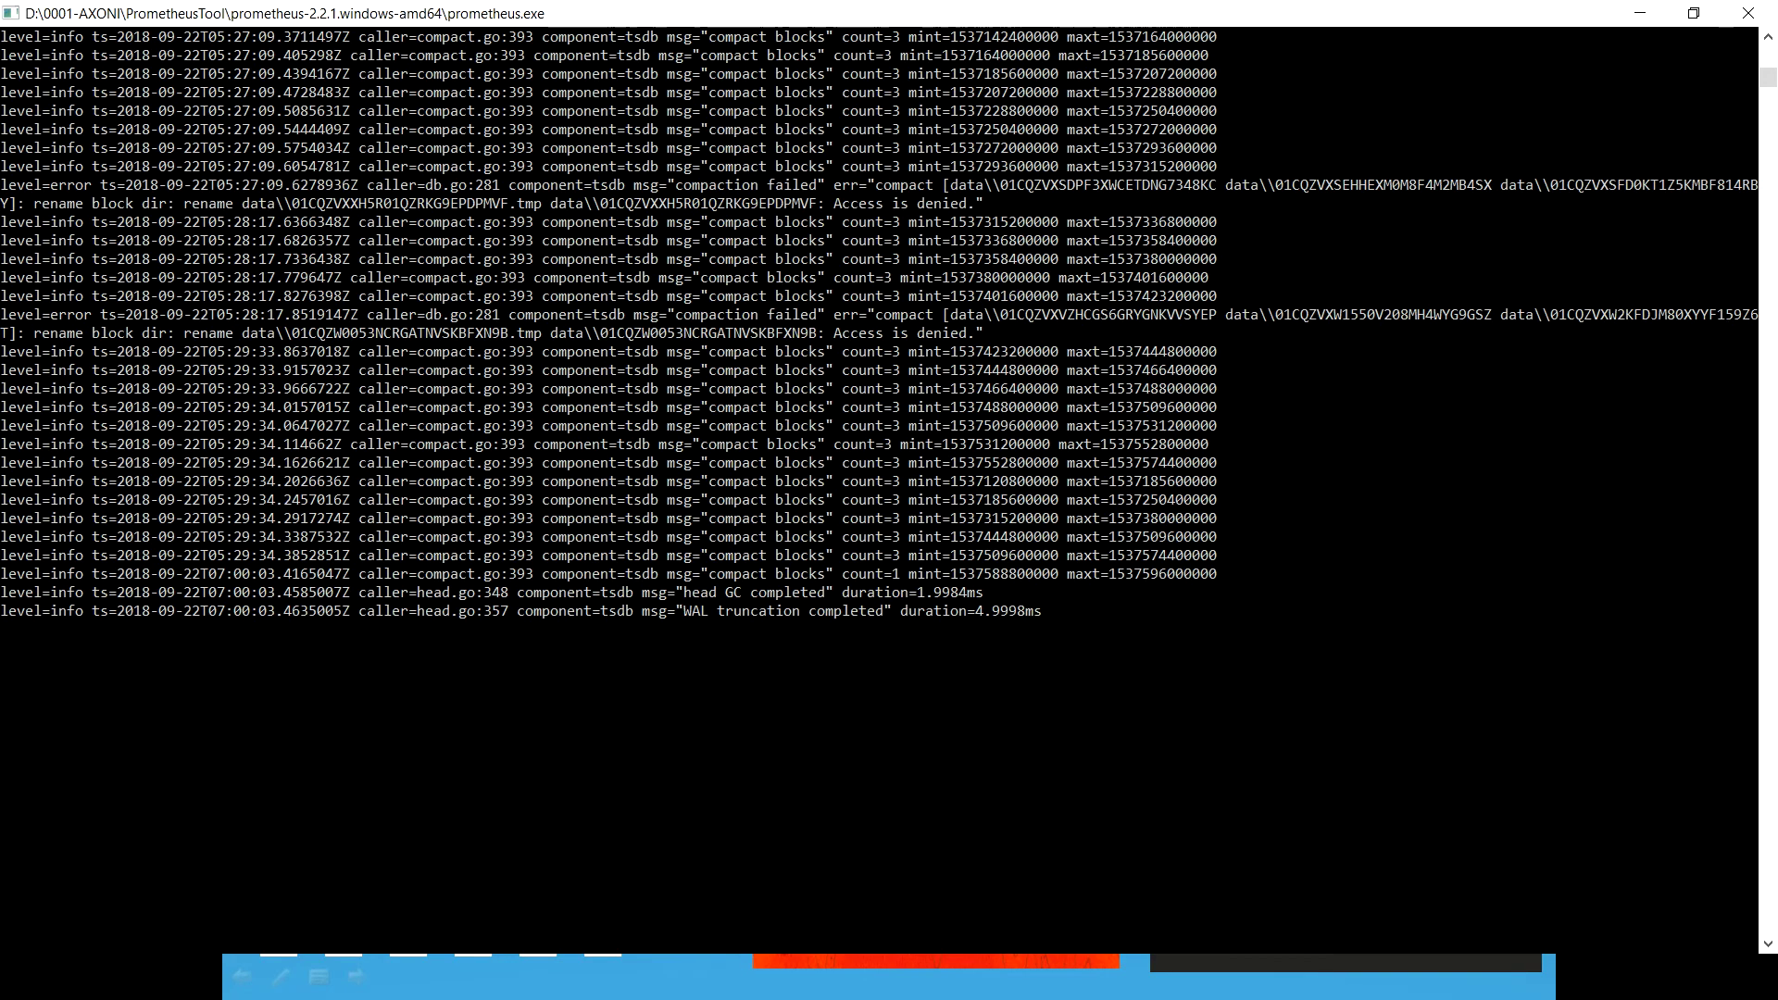
- Switch to the grafana-server.exe console to check that the Grafana server is running
key("alt+Tab")
key("alt+Tab")
key("alt+Tab")
key("alt+Tab")
key("alt+Tab")
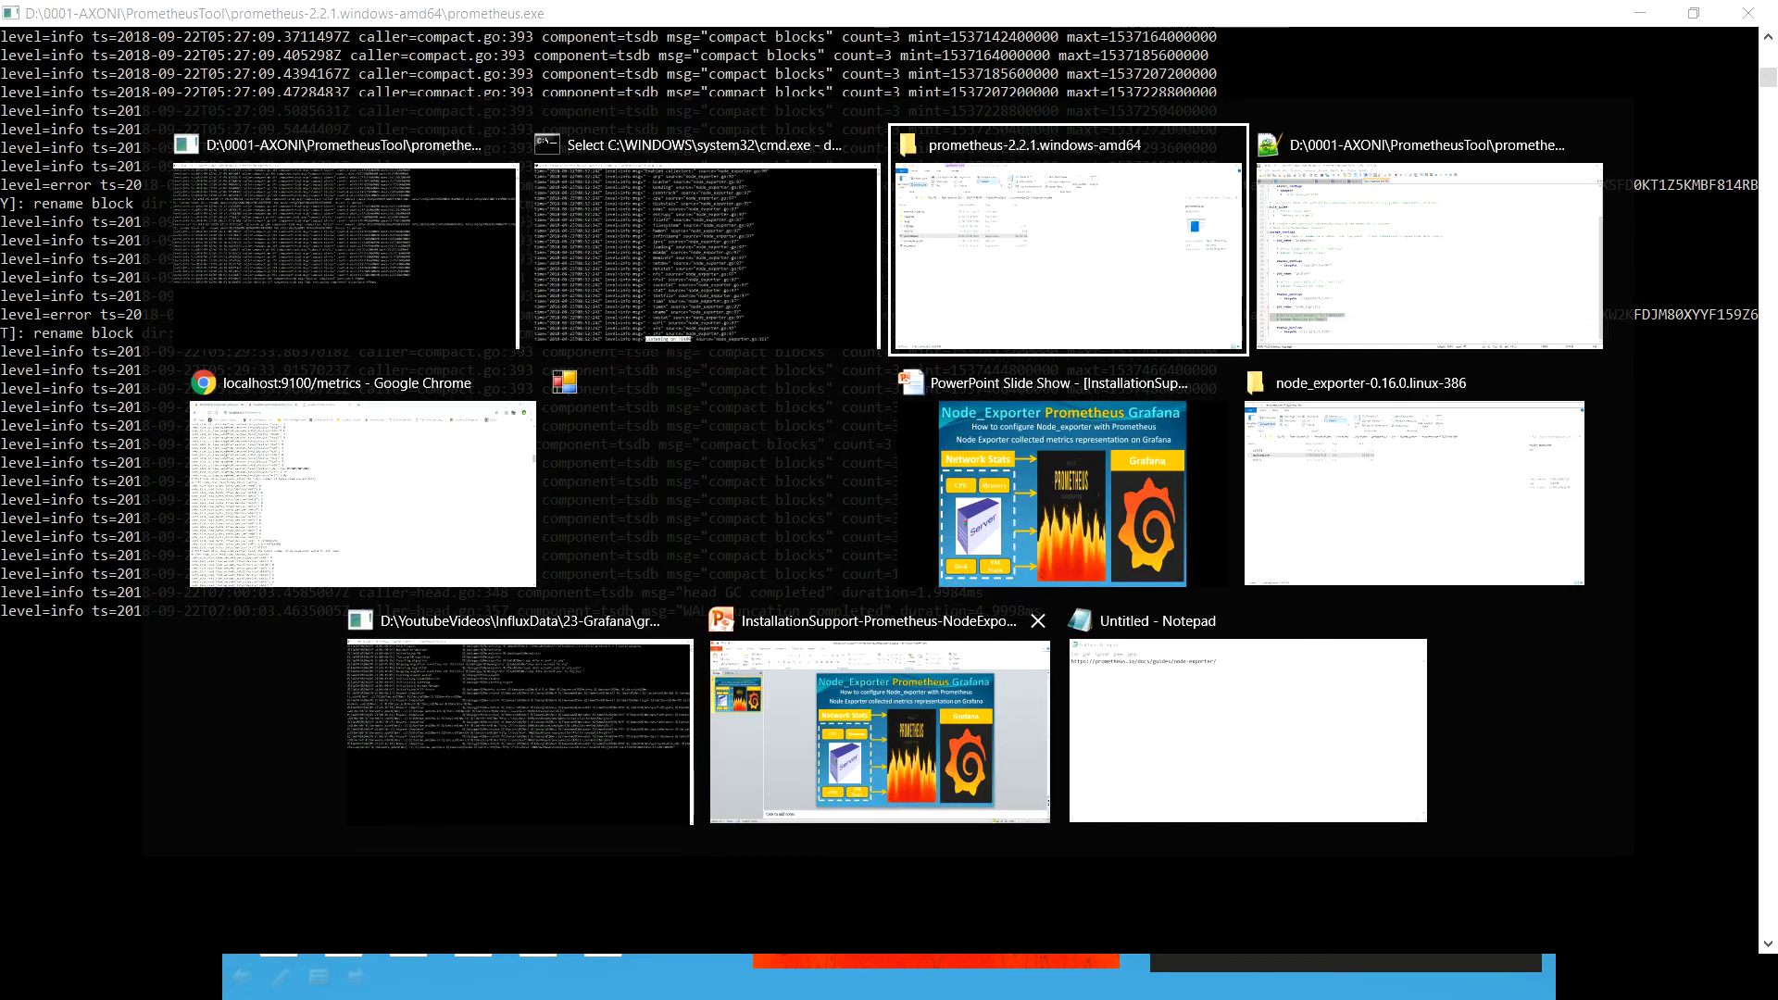
key("alt+Tab")
key("alt+Tab")
- Switch to Chrome and open the Prometheus web interface at localhost:9090 in a new tab
key("alt+Tab")
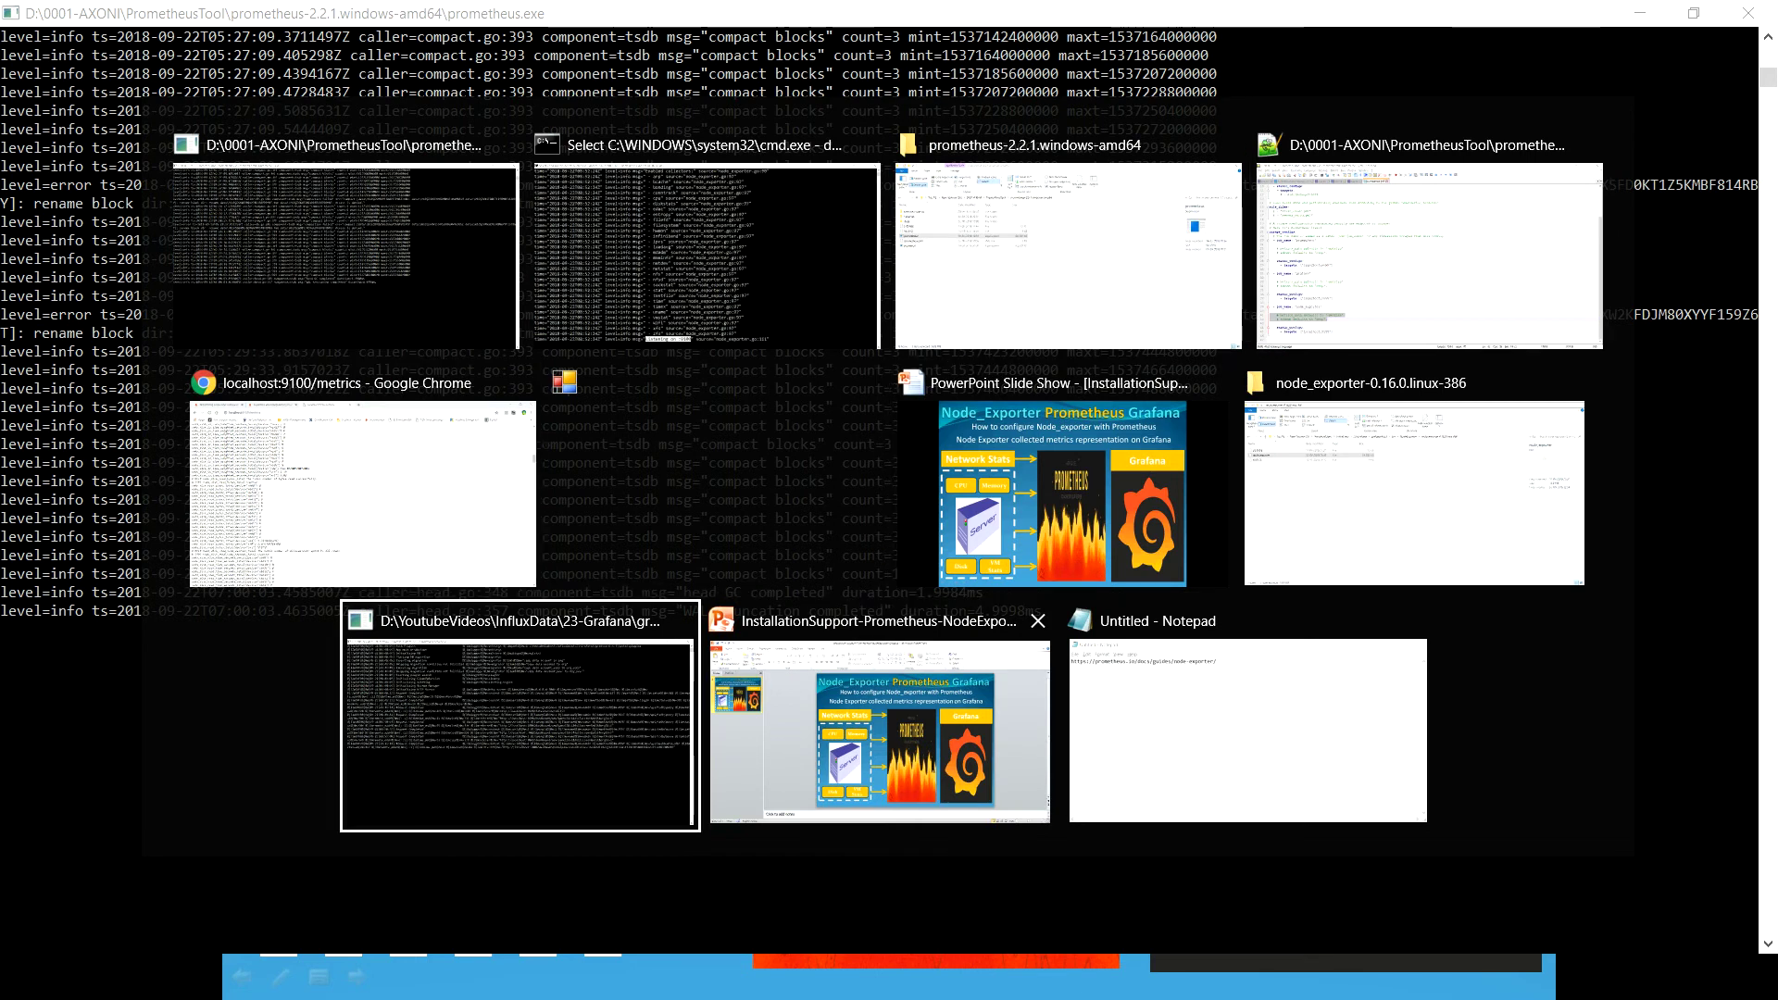
key("alt+Tab")
key("alt+Tab")
key("alt+Tab")
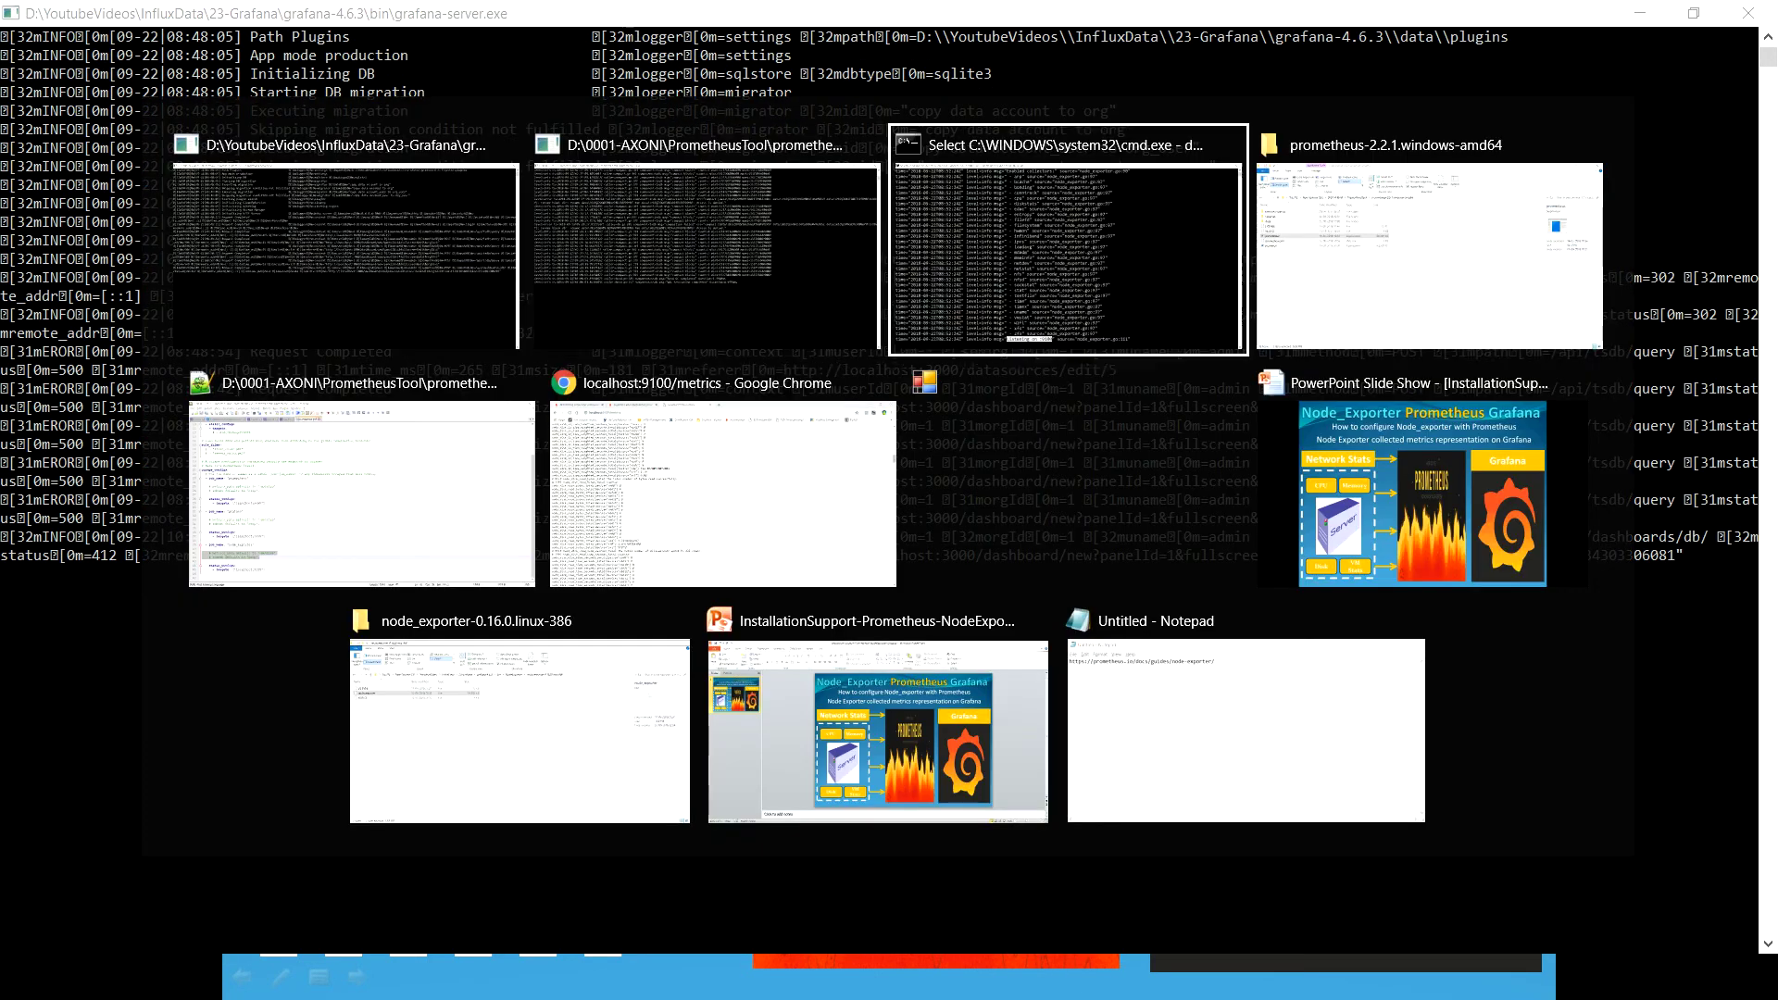
key("alt+Tab")
key("alt+Tab")
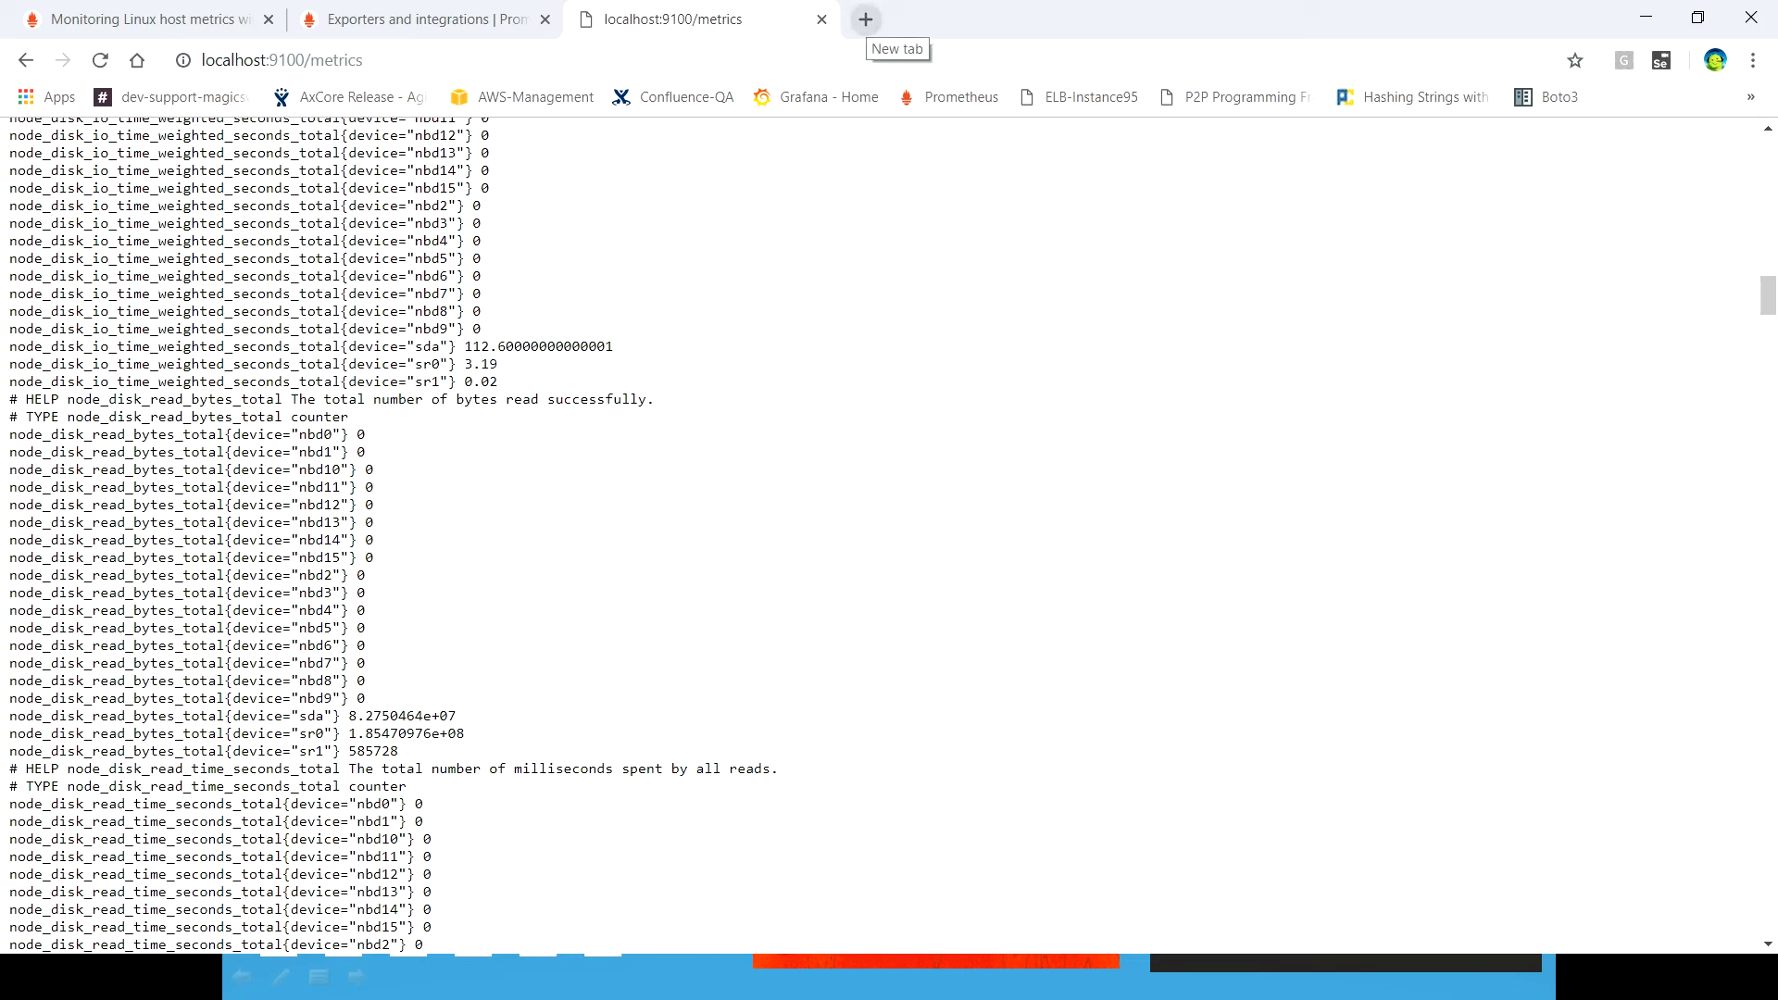
left_click(866, 19)
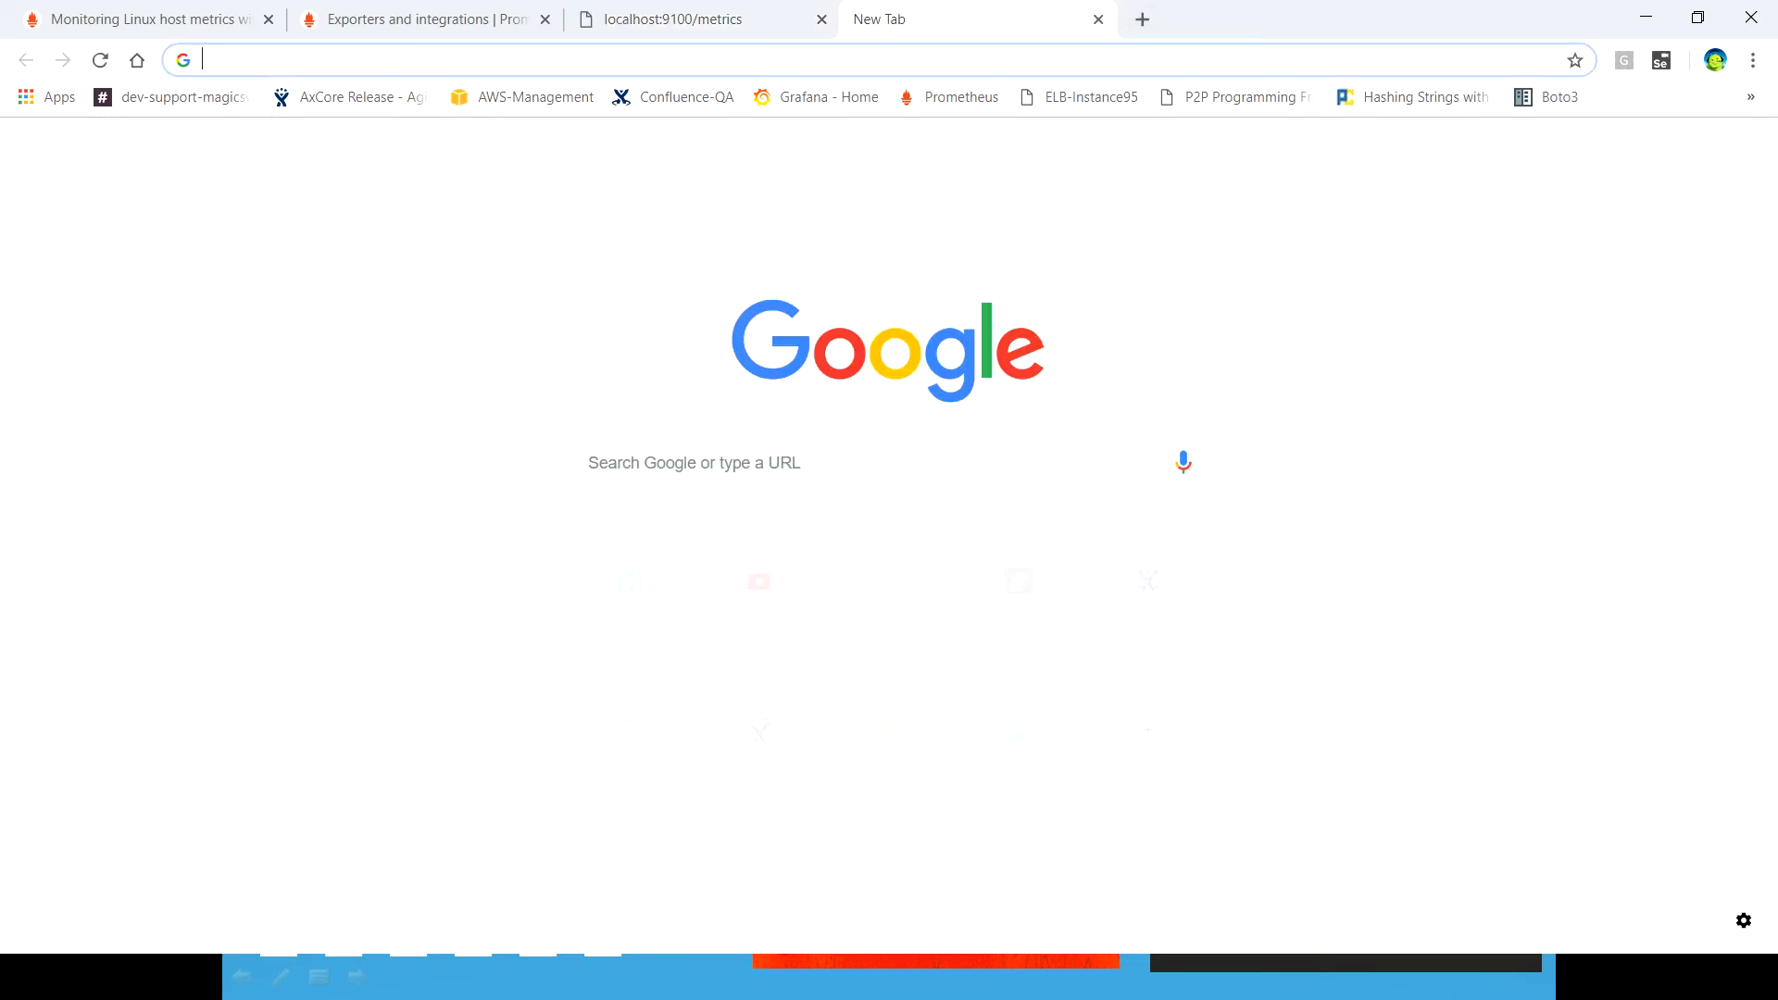
type("local")
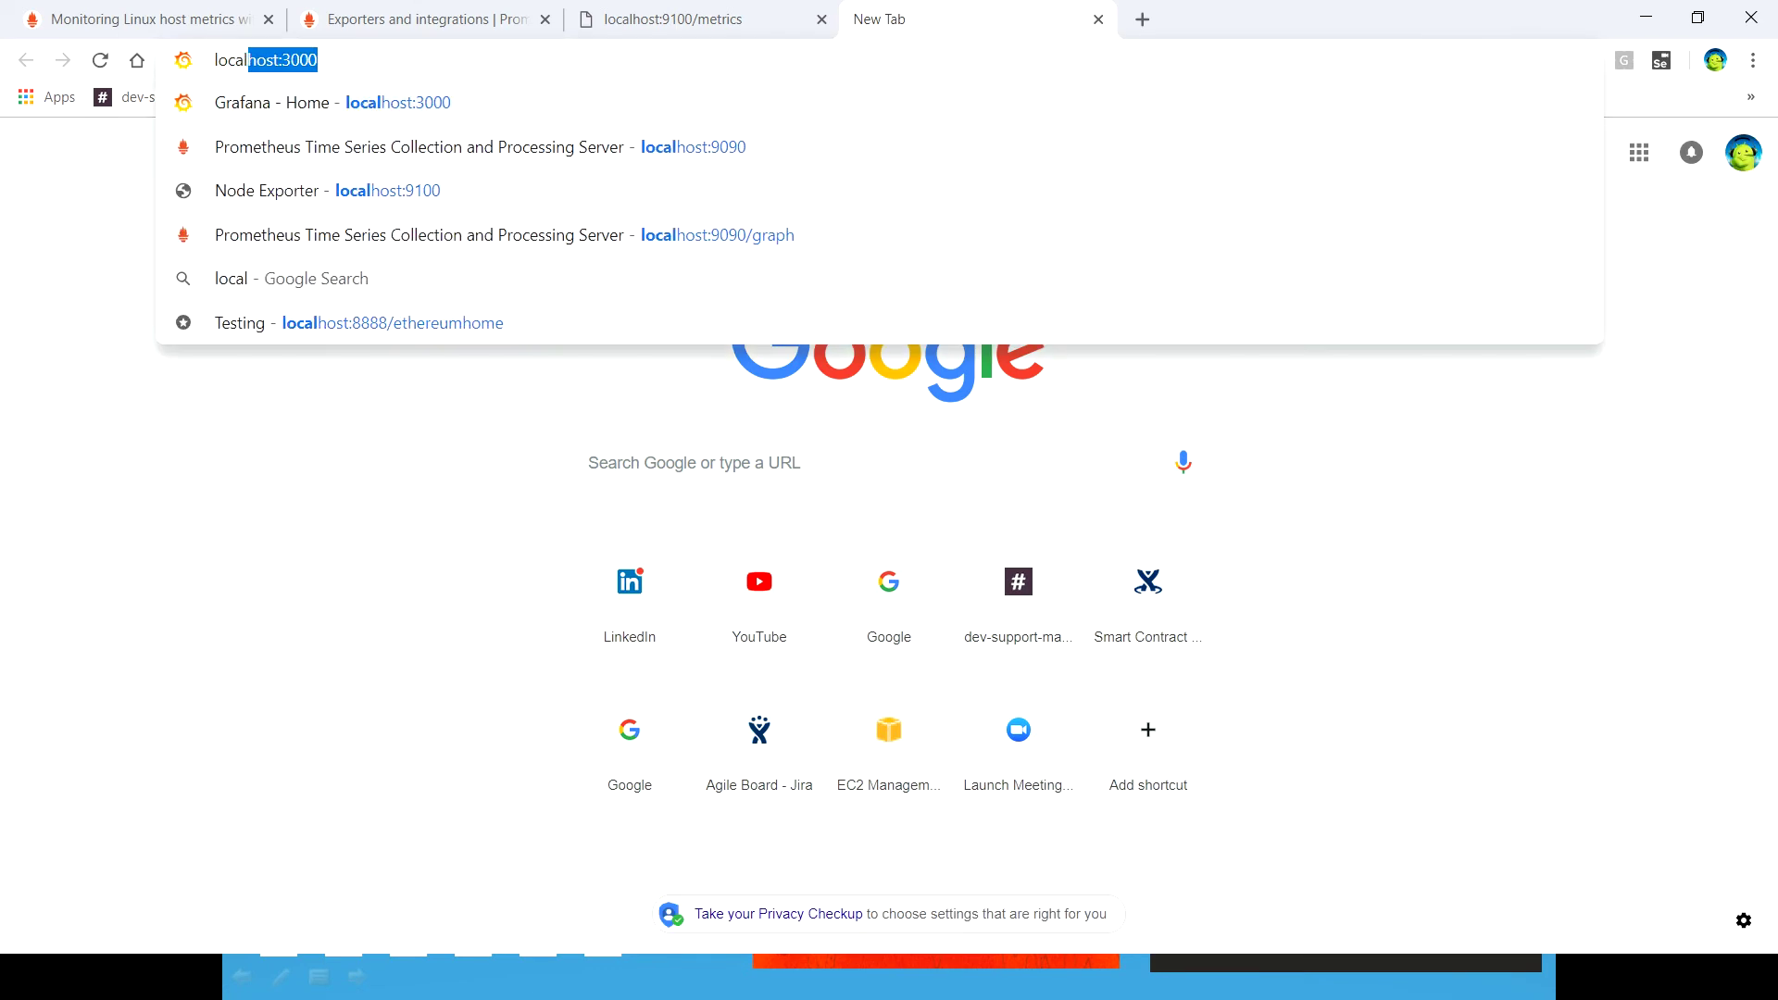
type("host")
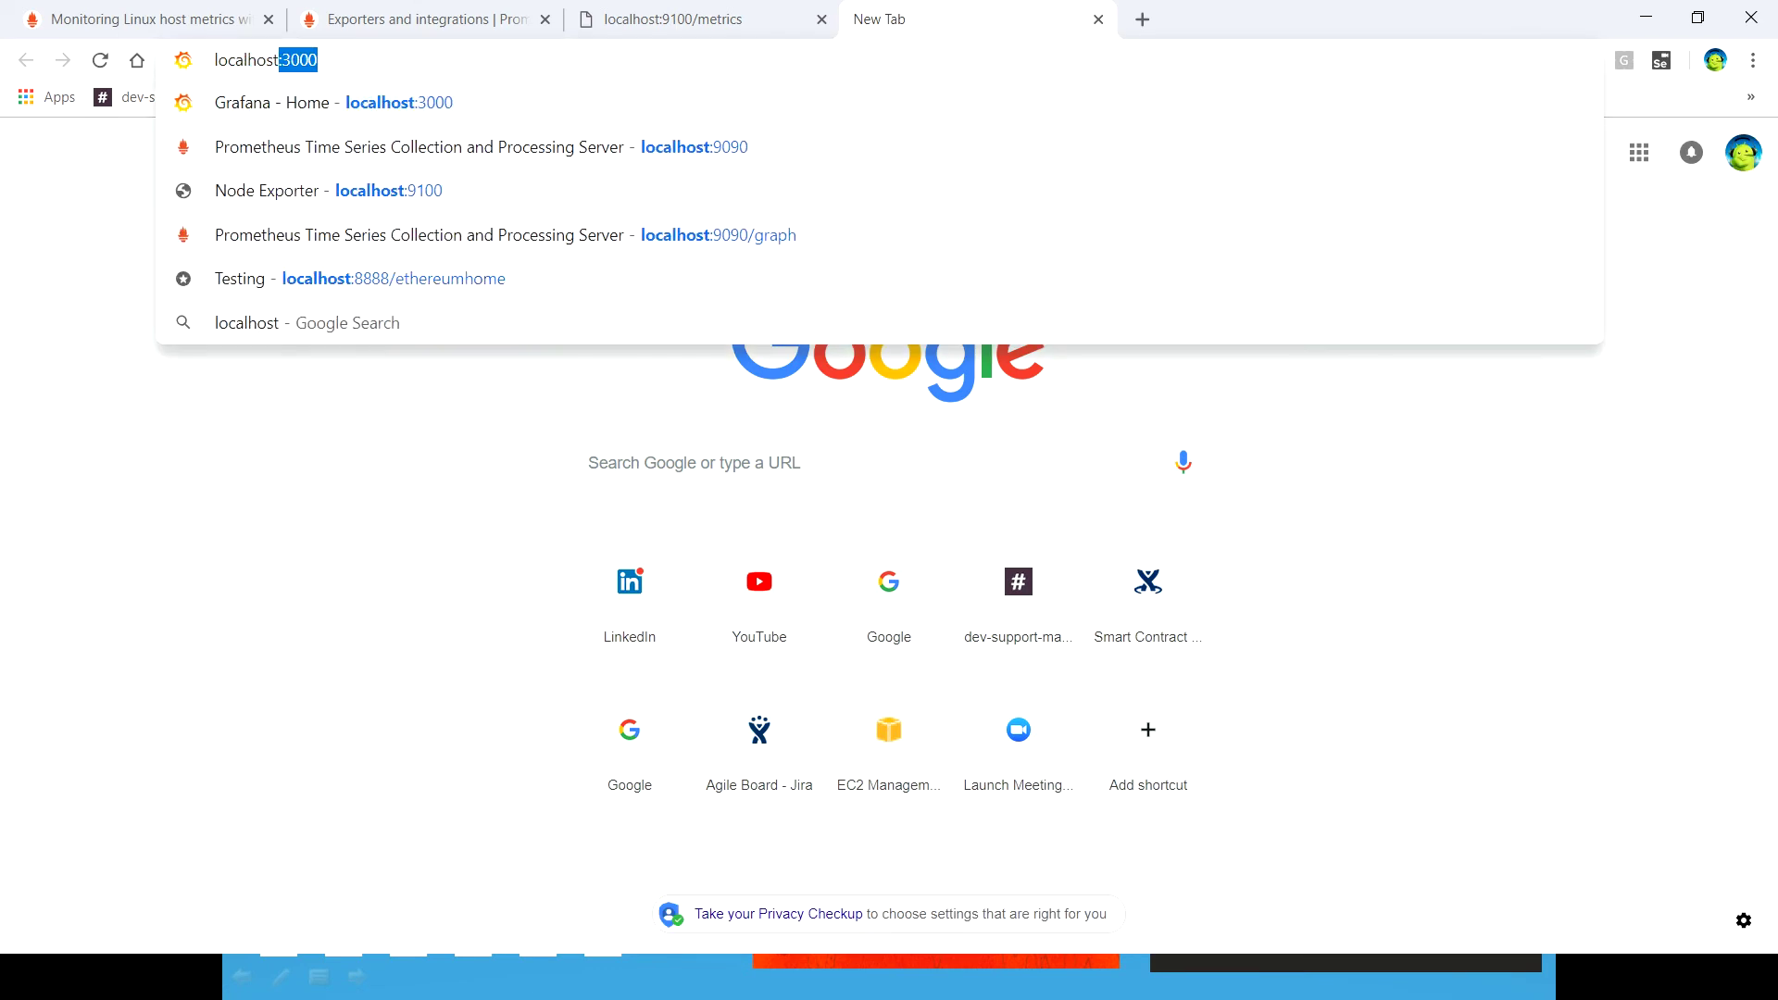
type(":9090/graph")
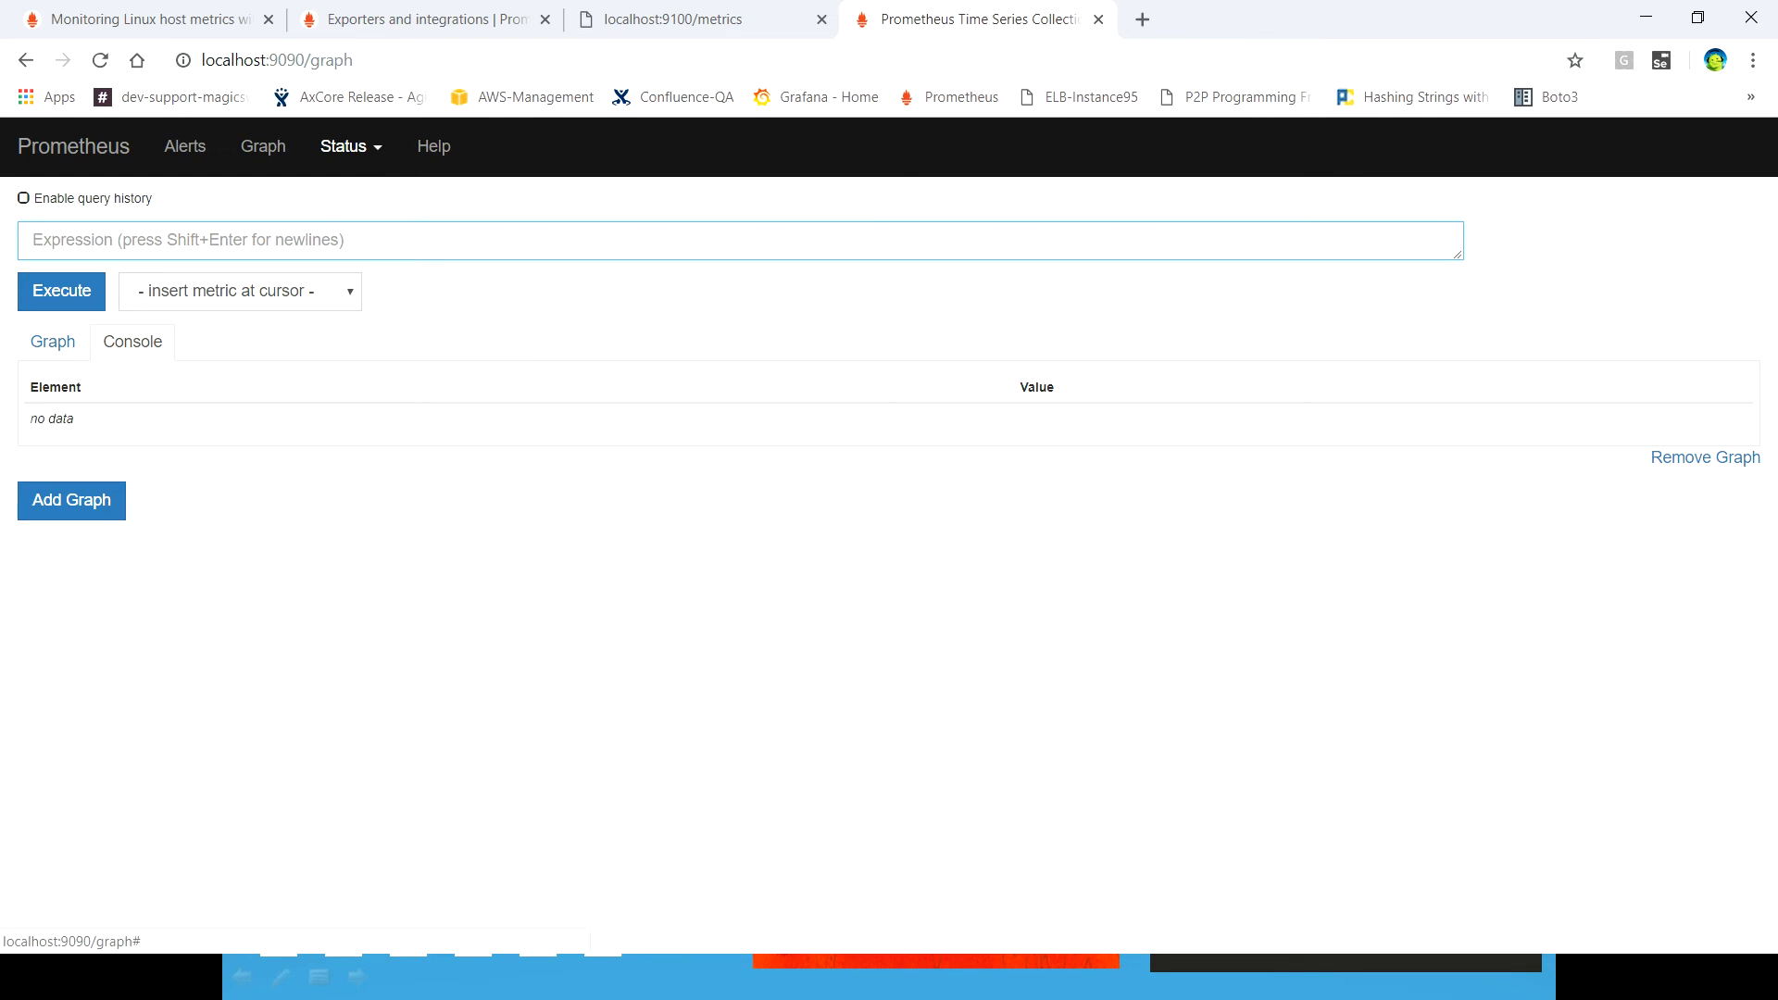
- Open the Prometheus Configuration page and examine the prometheus, grafana and node_exporter jobs under scrape_configs
left_click(350, 146)
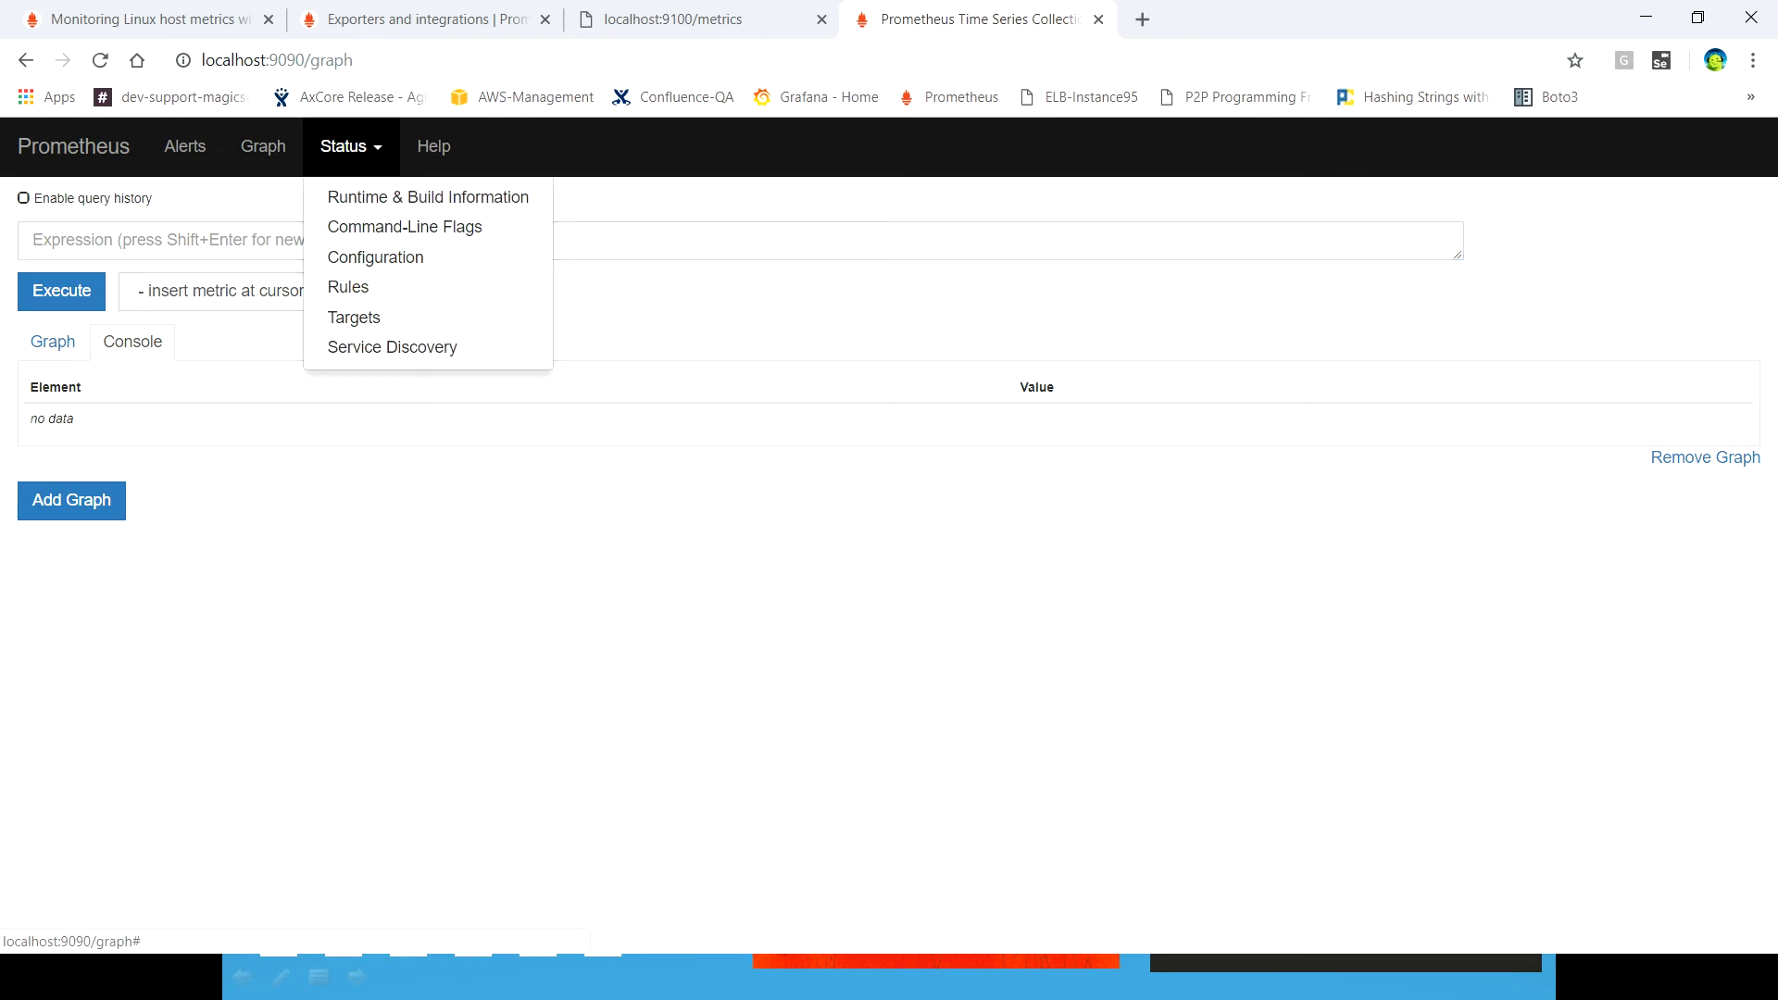
left_click(375, 256)
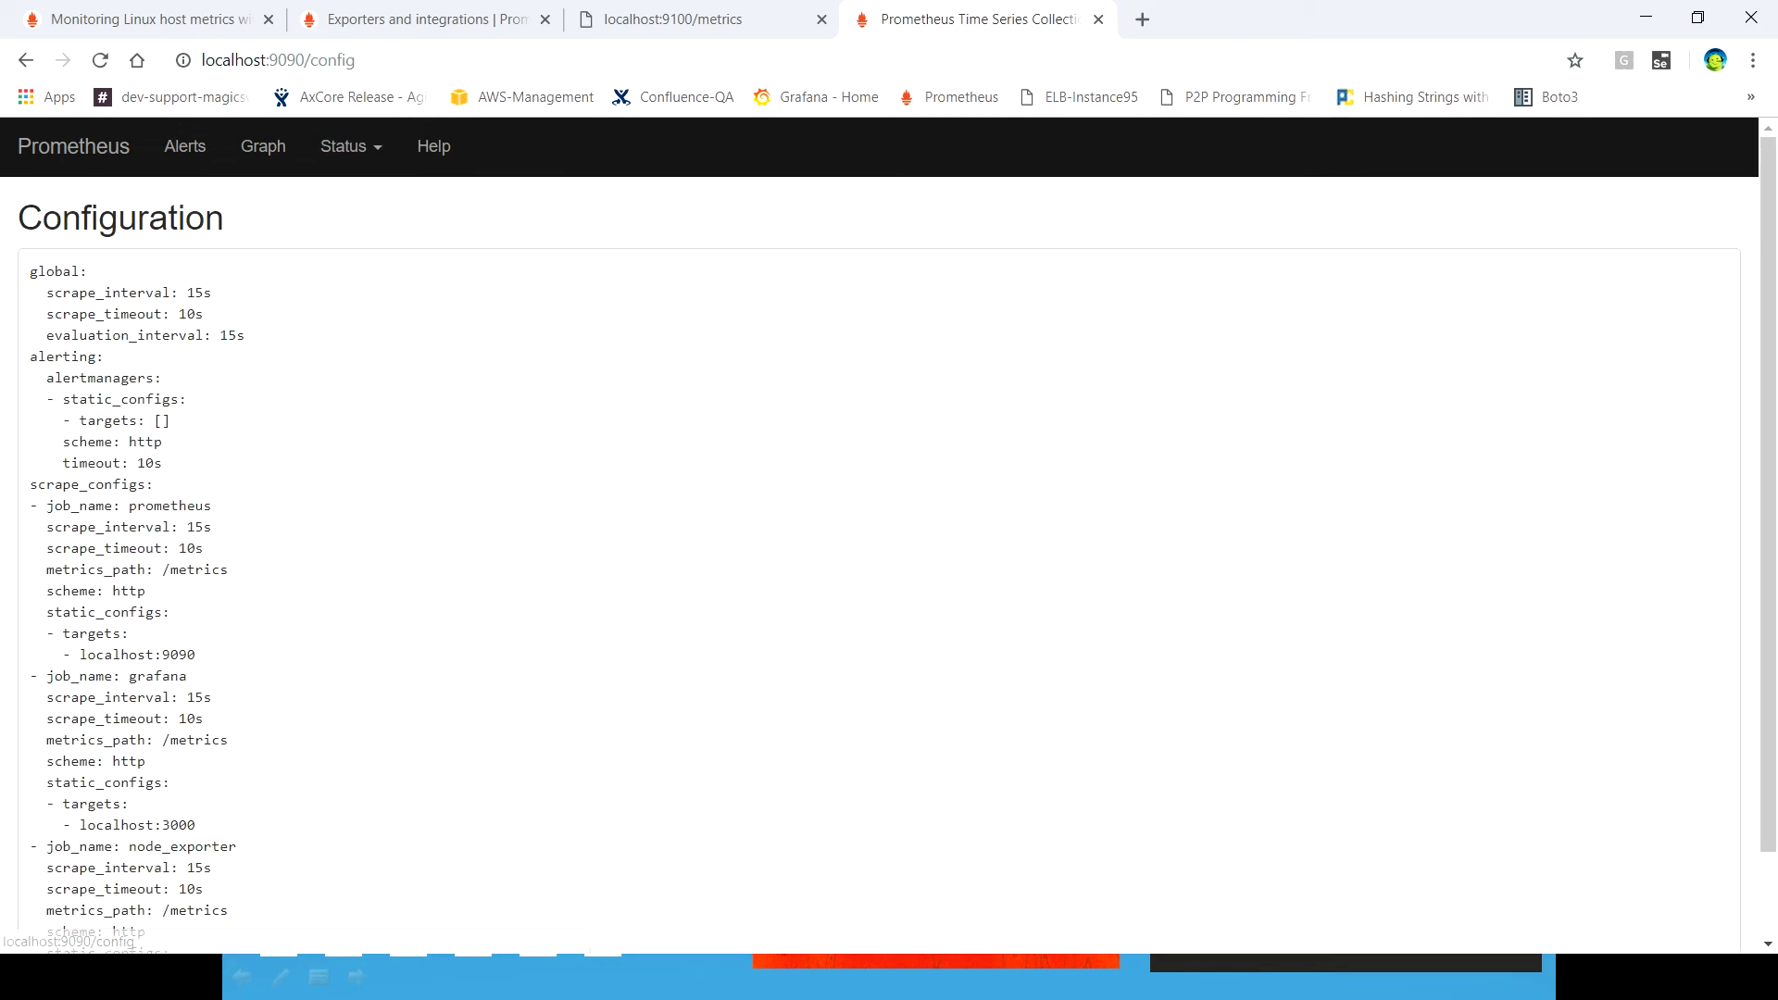
scroll(880, 556, "down", 2)
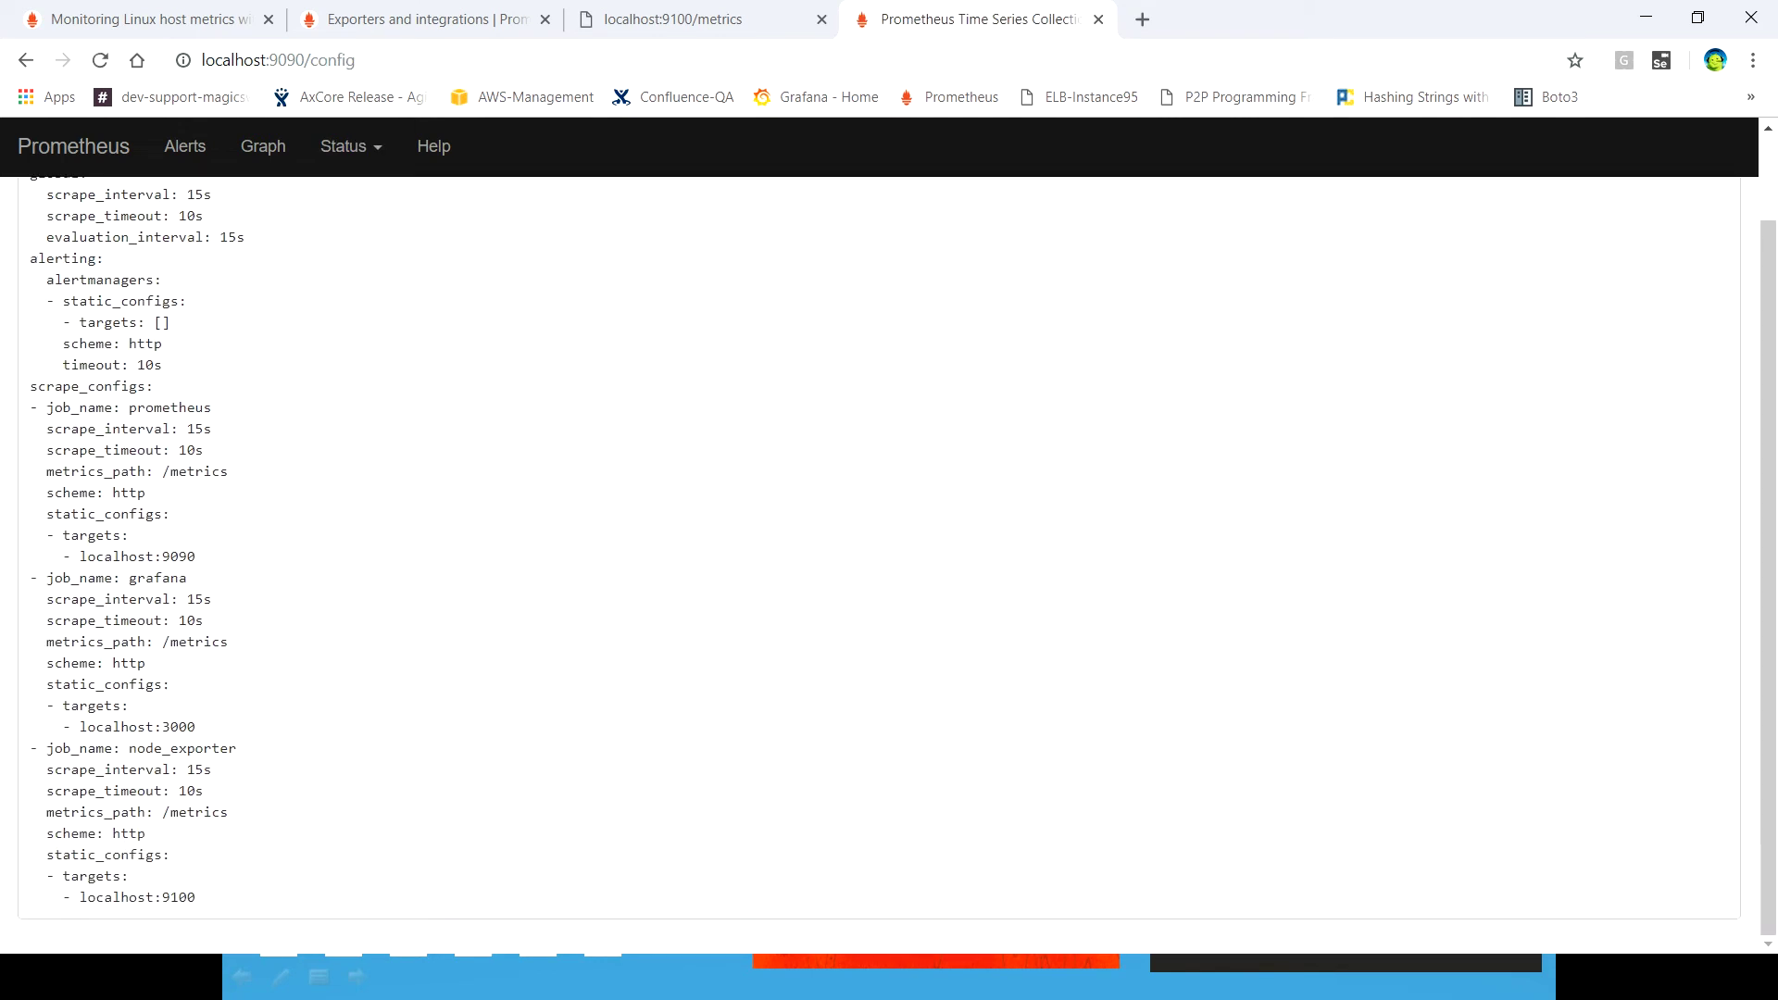
left_click_drag(30, 386, 154, 386)
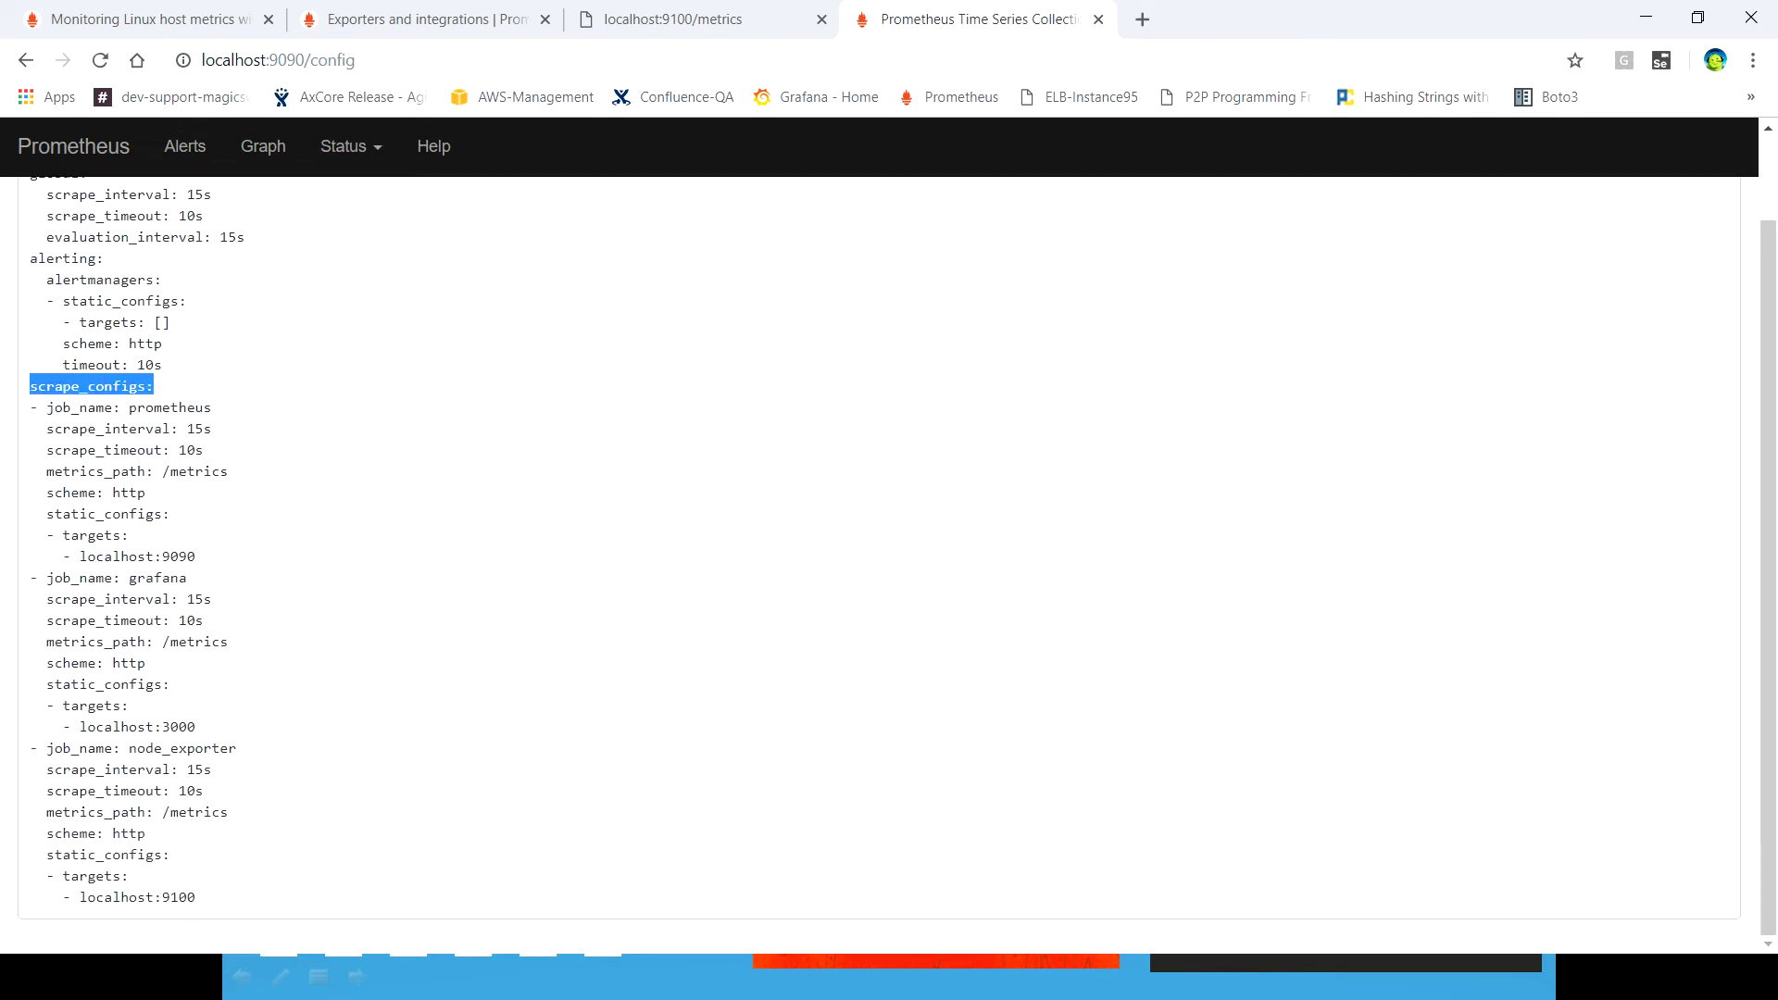
left_click_drag(30, 408, 196, 557)
left_click_drag(29, 577, 196, 727)
left_click_drag(30, 748, 129, 876)
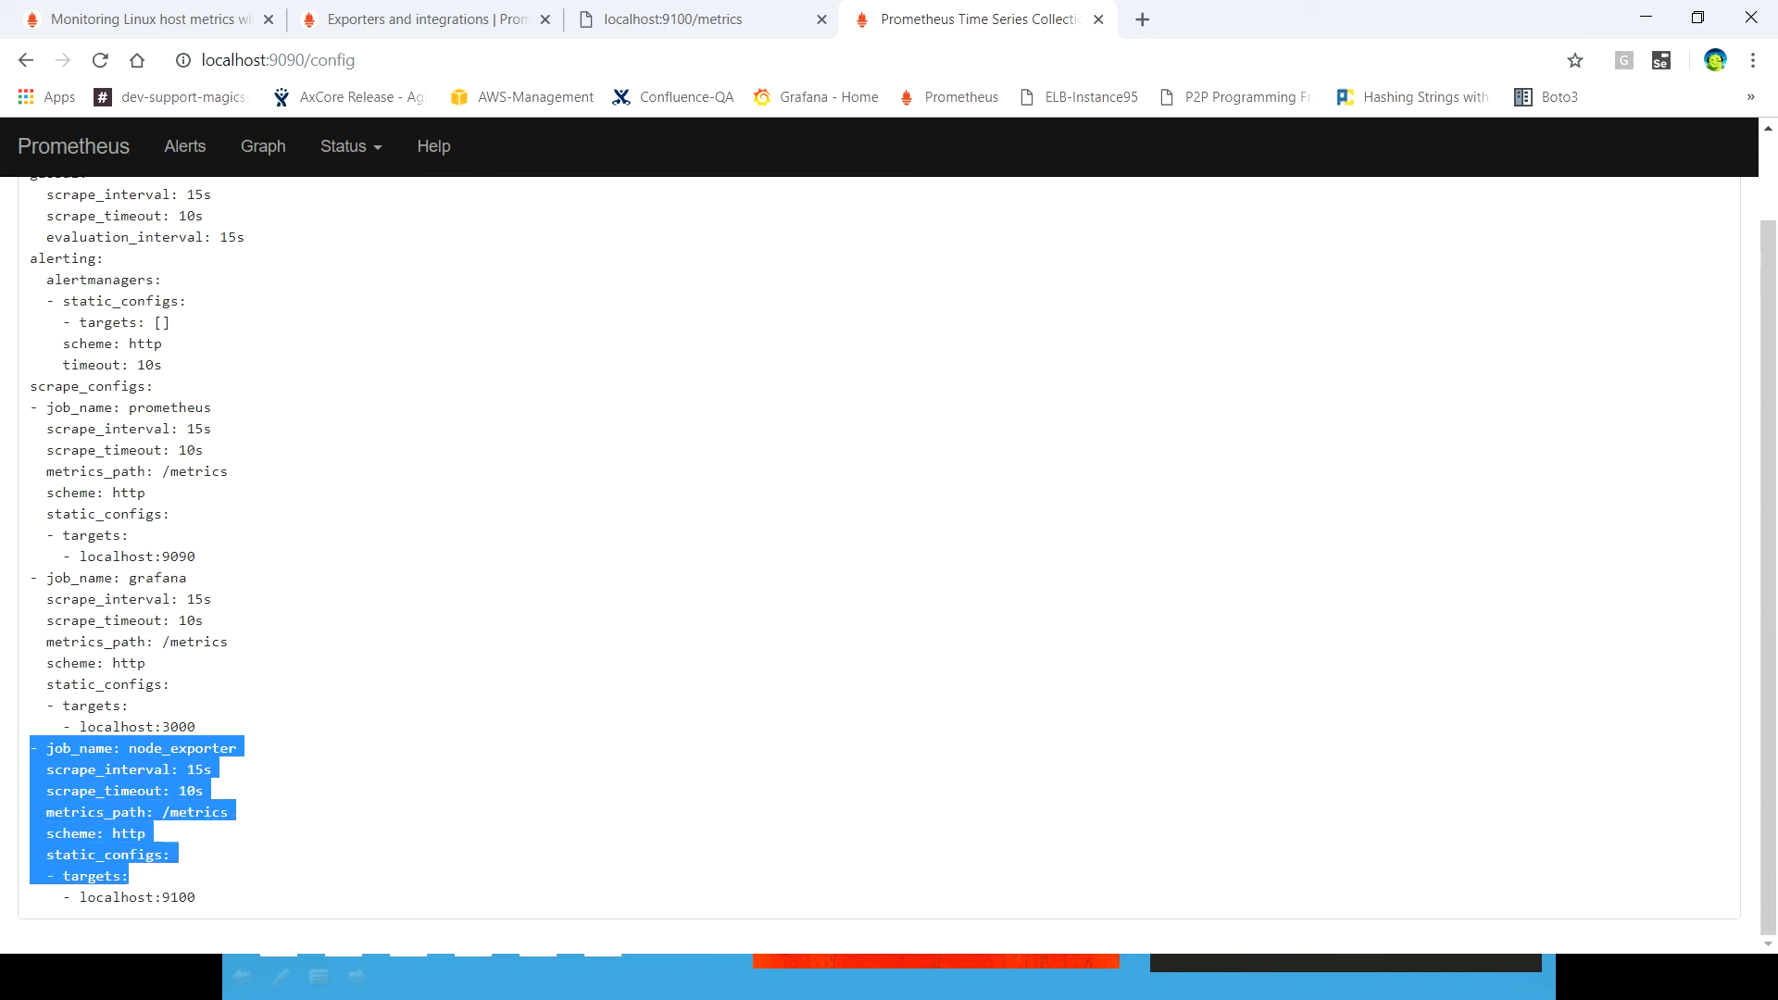
left_click_drag(195, 897, 29, 741)
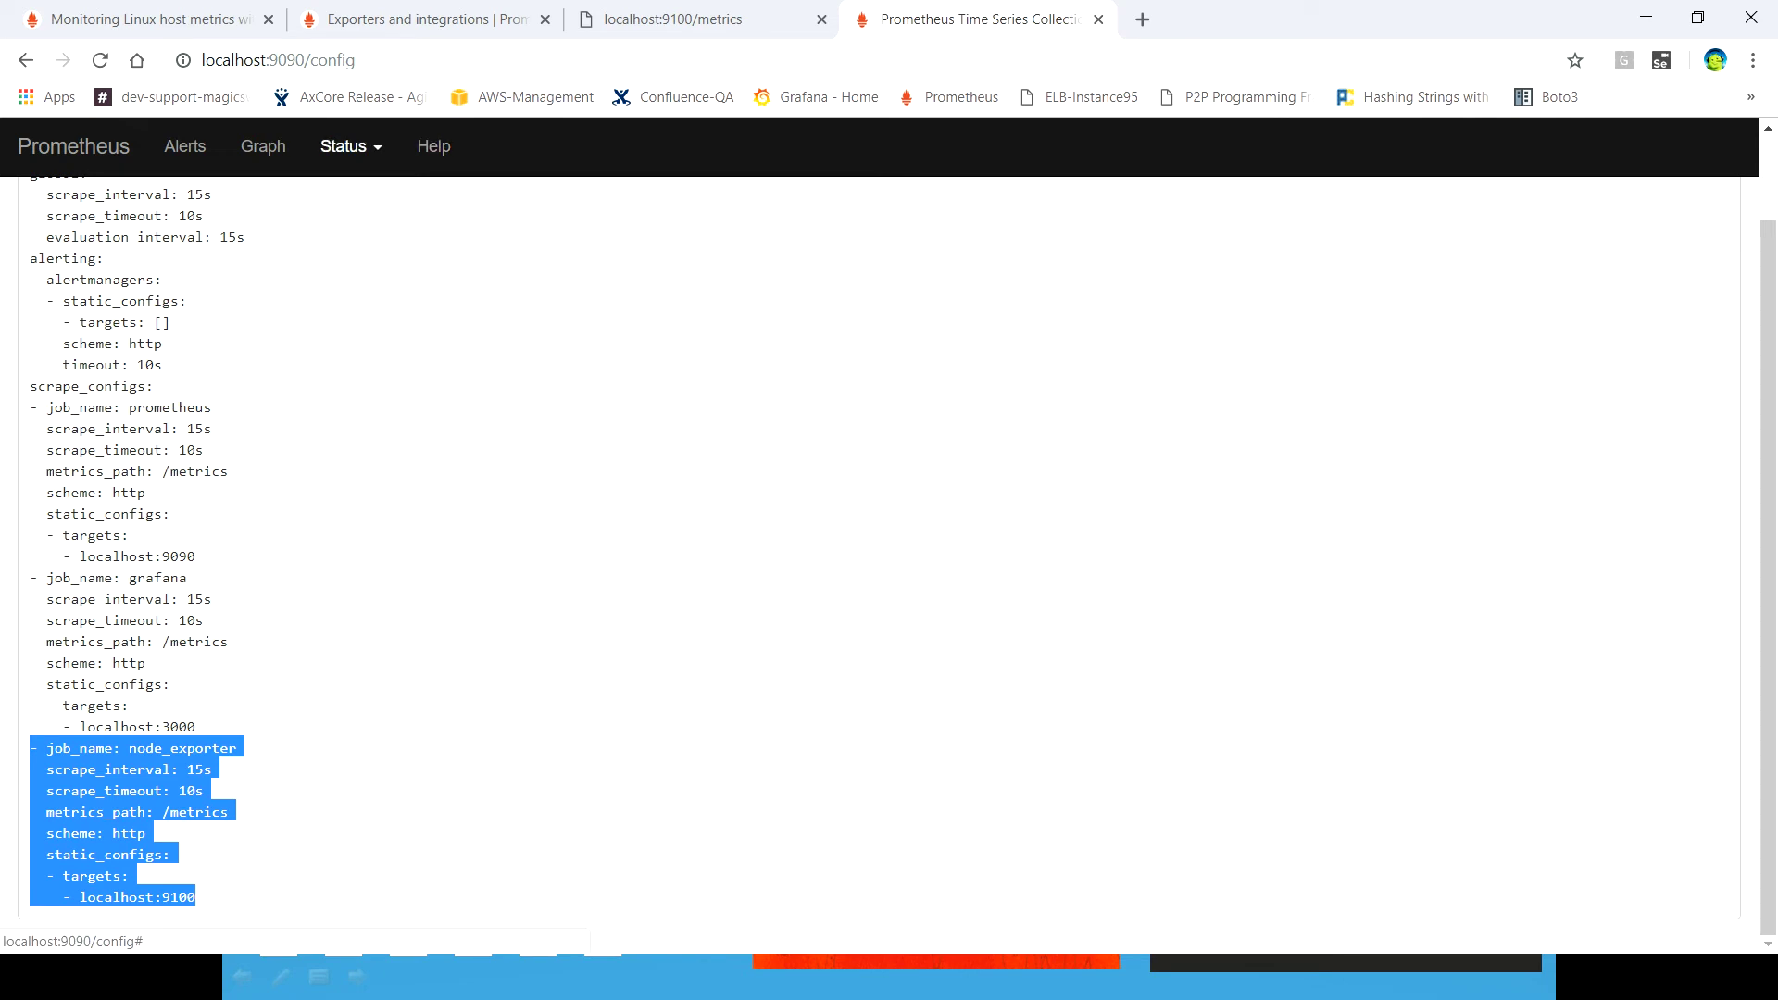
- Open the Prometheus Targets page and check the node_exporter target's state
left_click(350, 147)
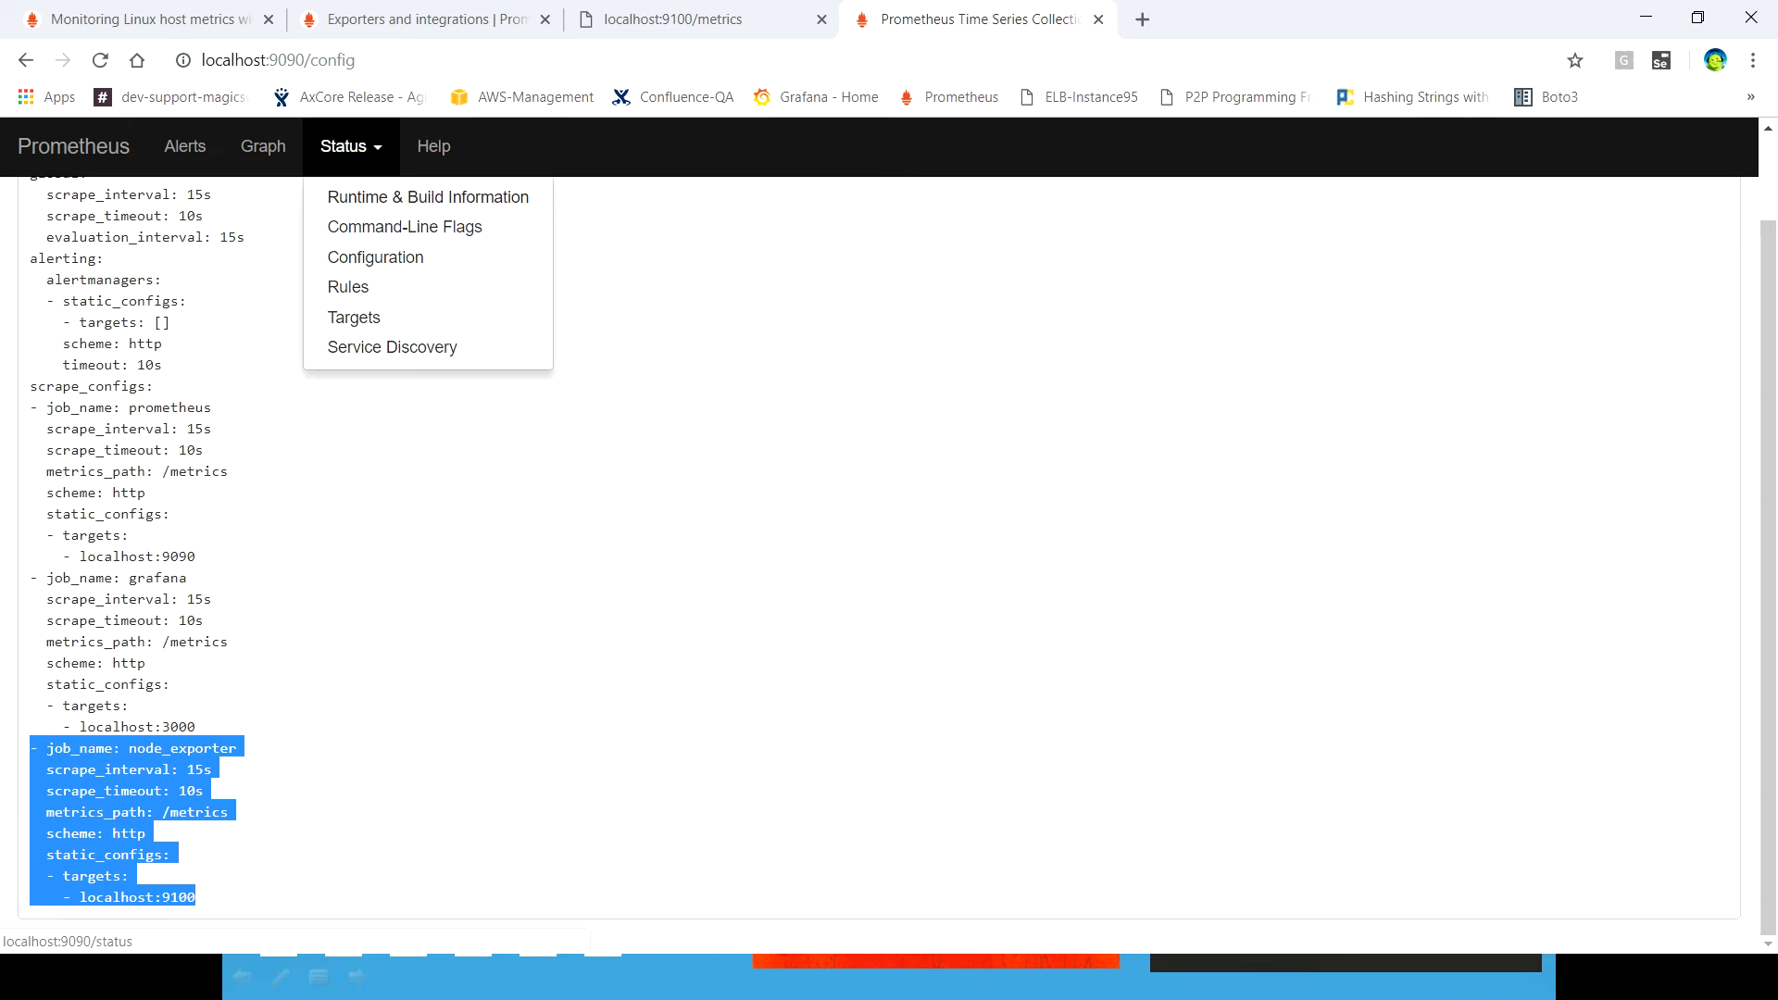
left_click(354, 318)
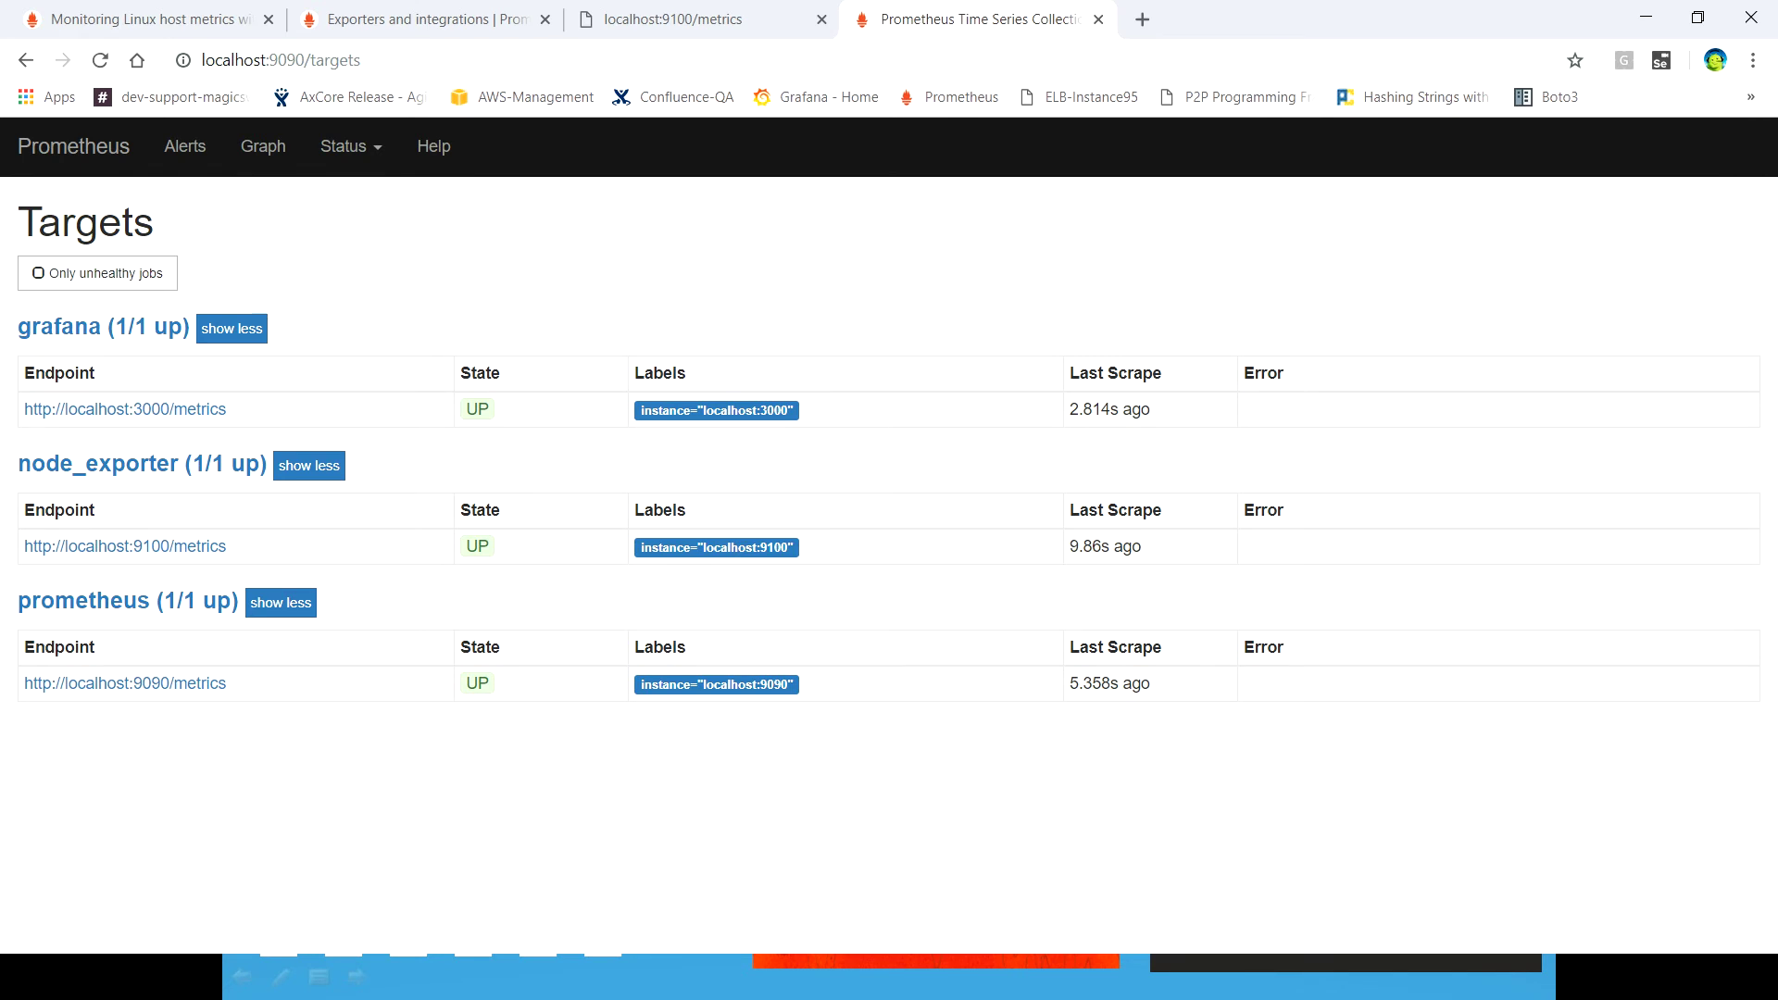
left_click(139, 463)
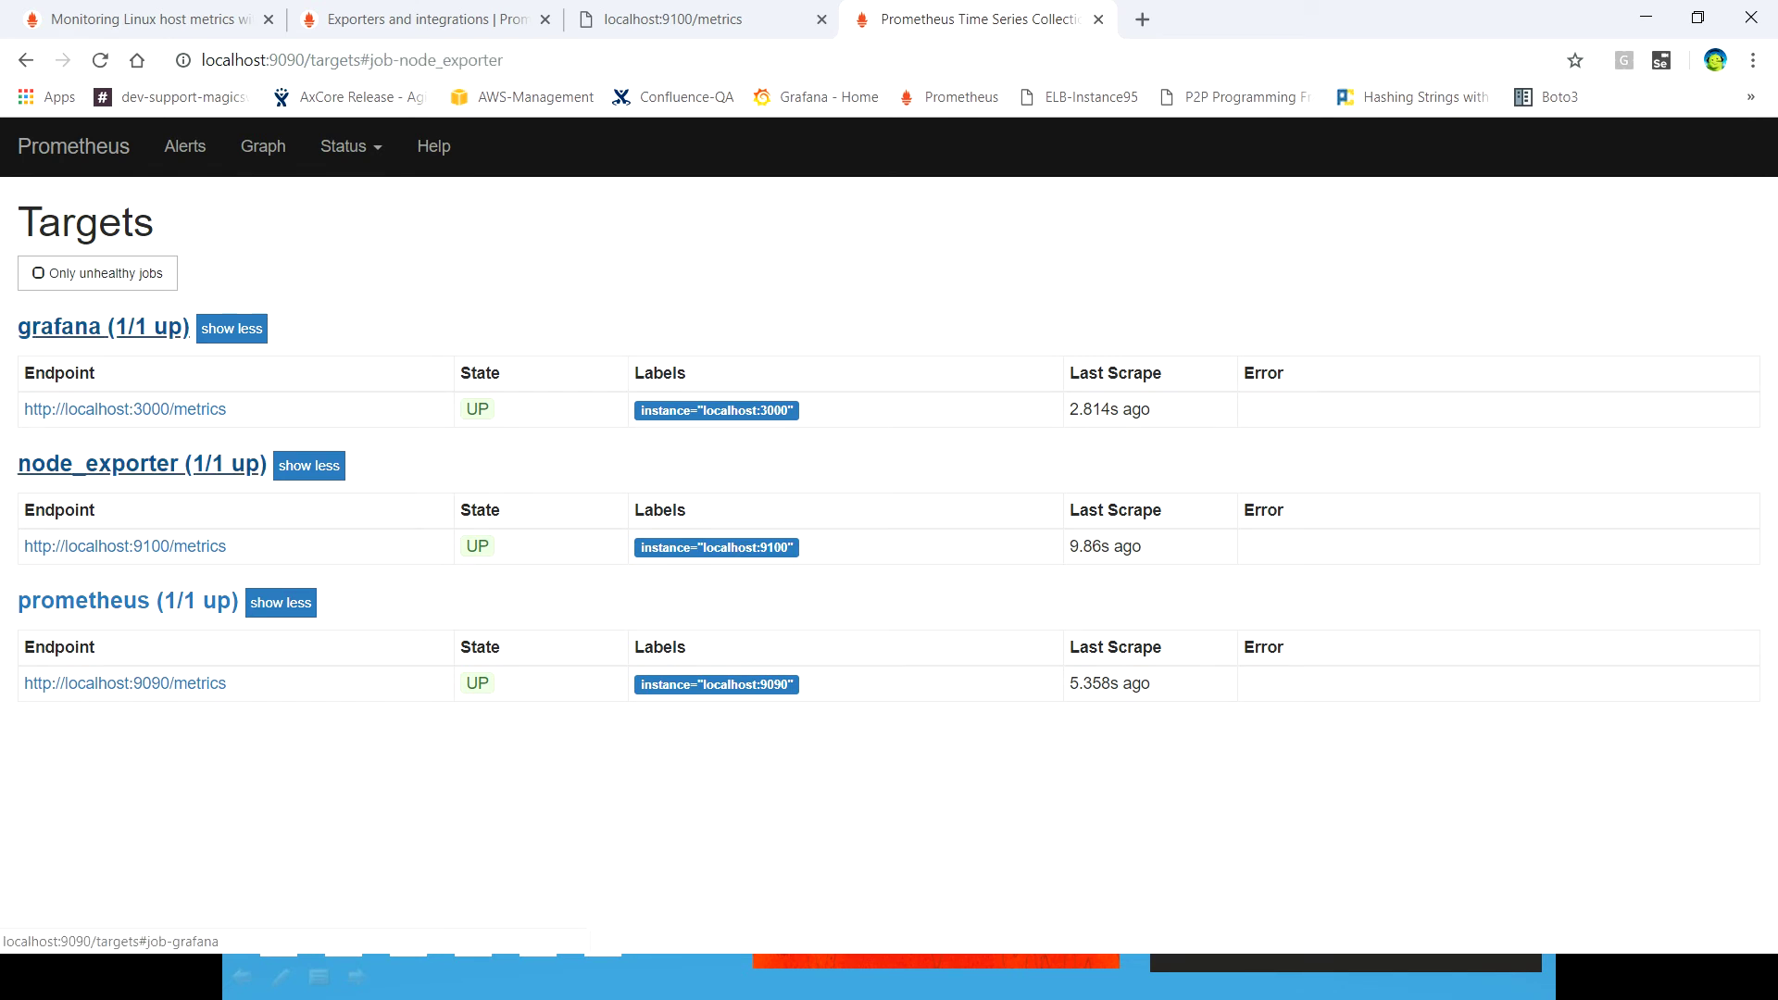
- Query Prometheus for node_disk_read_bytes_total{device="sr0"}, copied from the Node Exporter metrics page, and add a second graph panel
left_click(73, 146)
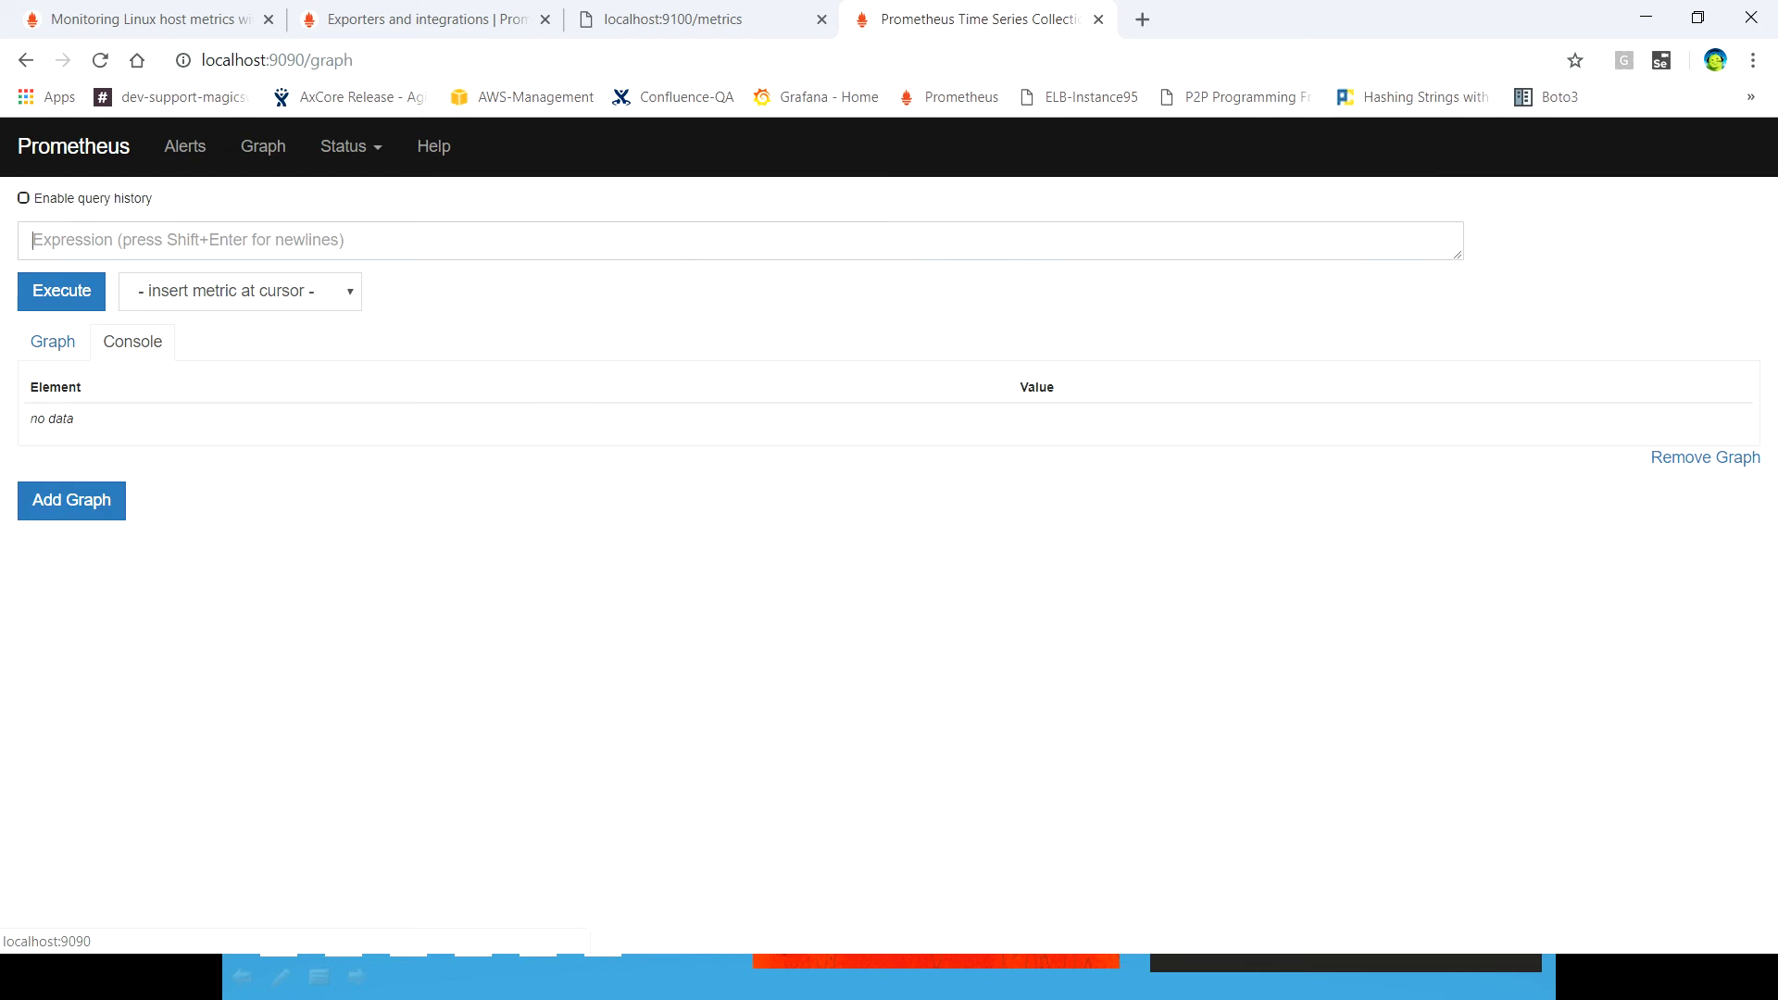
left_click(673, 18)
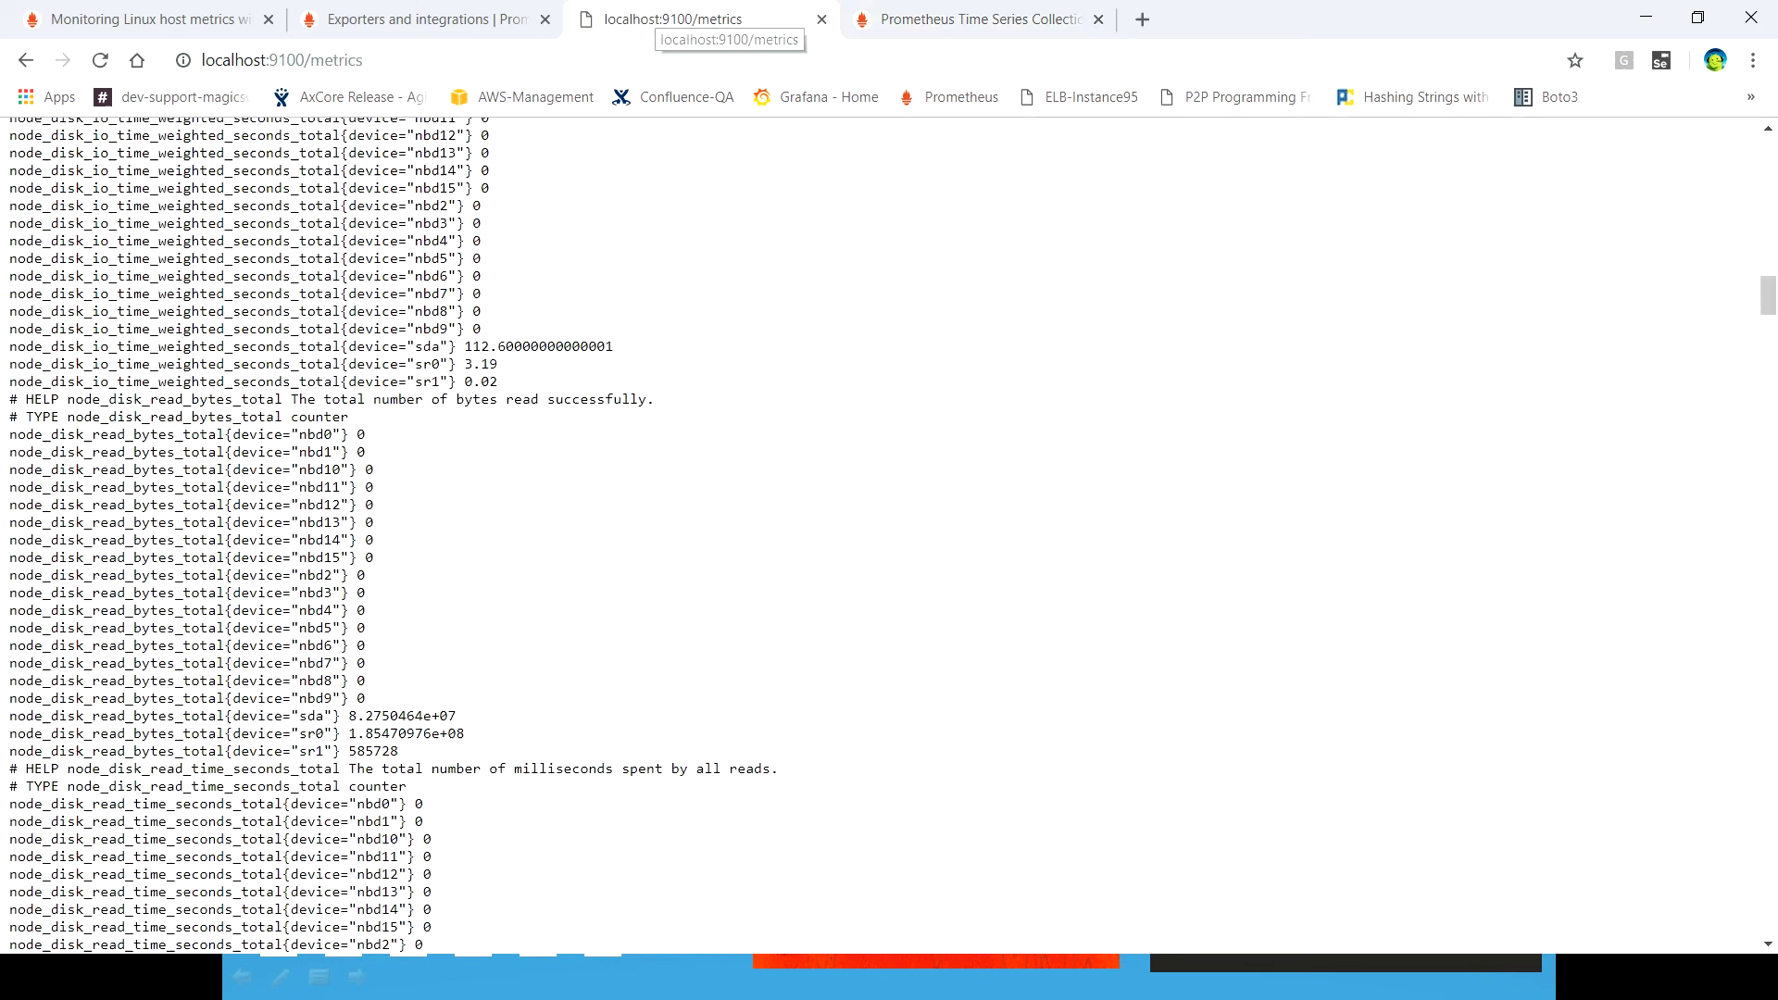
scroll(889, 535, "down", 3)
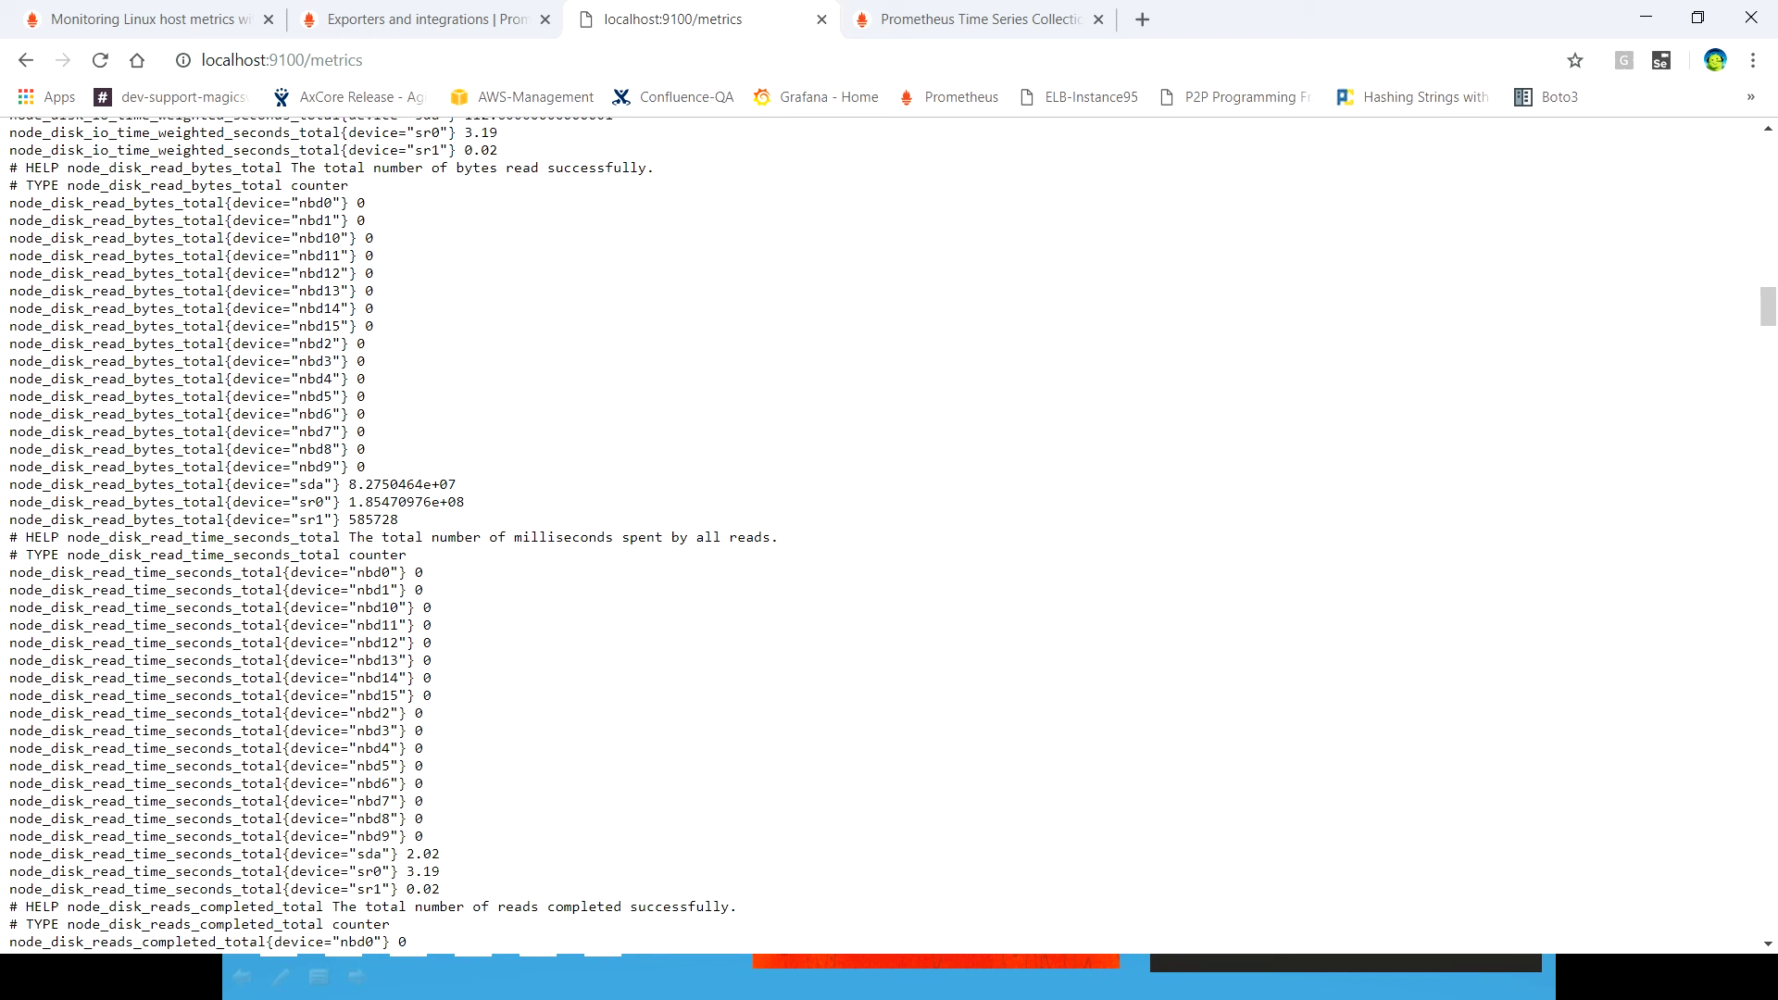
left_click_drag(341, 501, 9, 501)
key("ctrl+c")
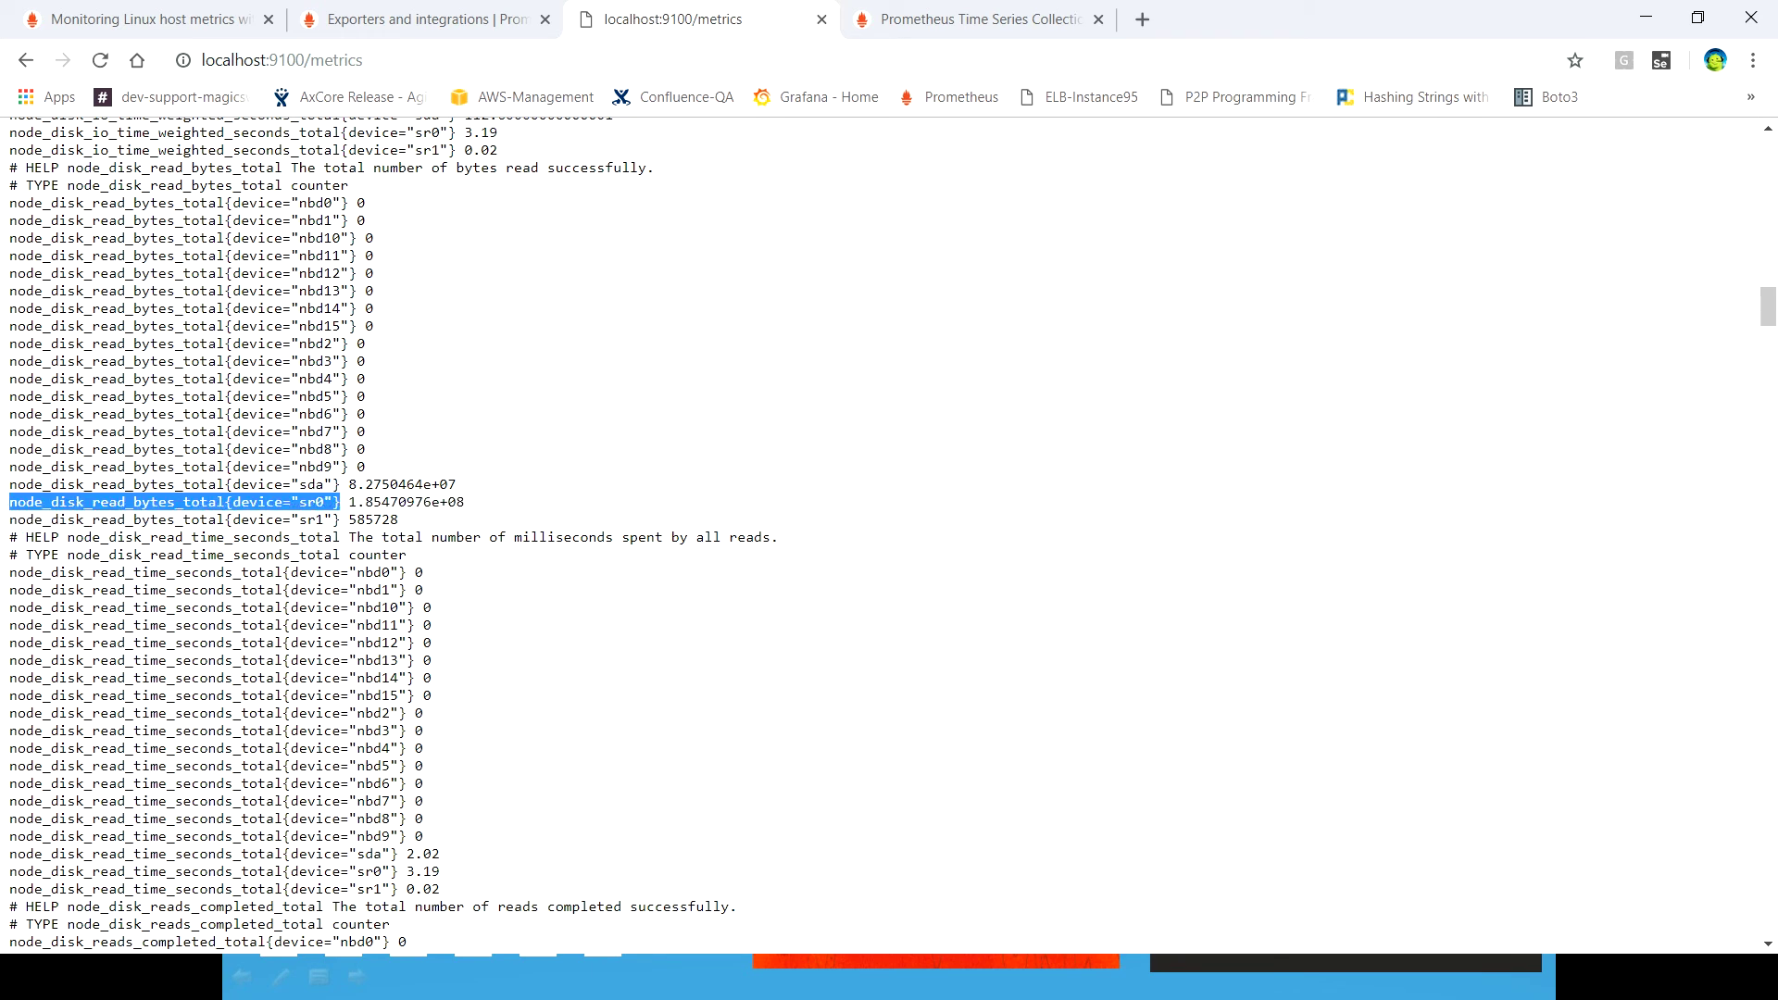
left_click(976, 18)
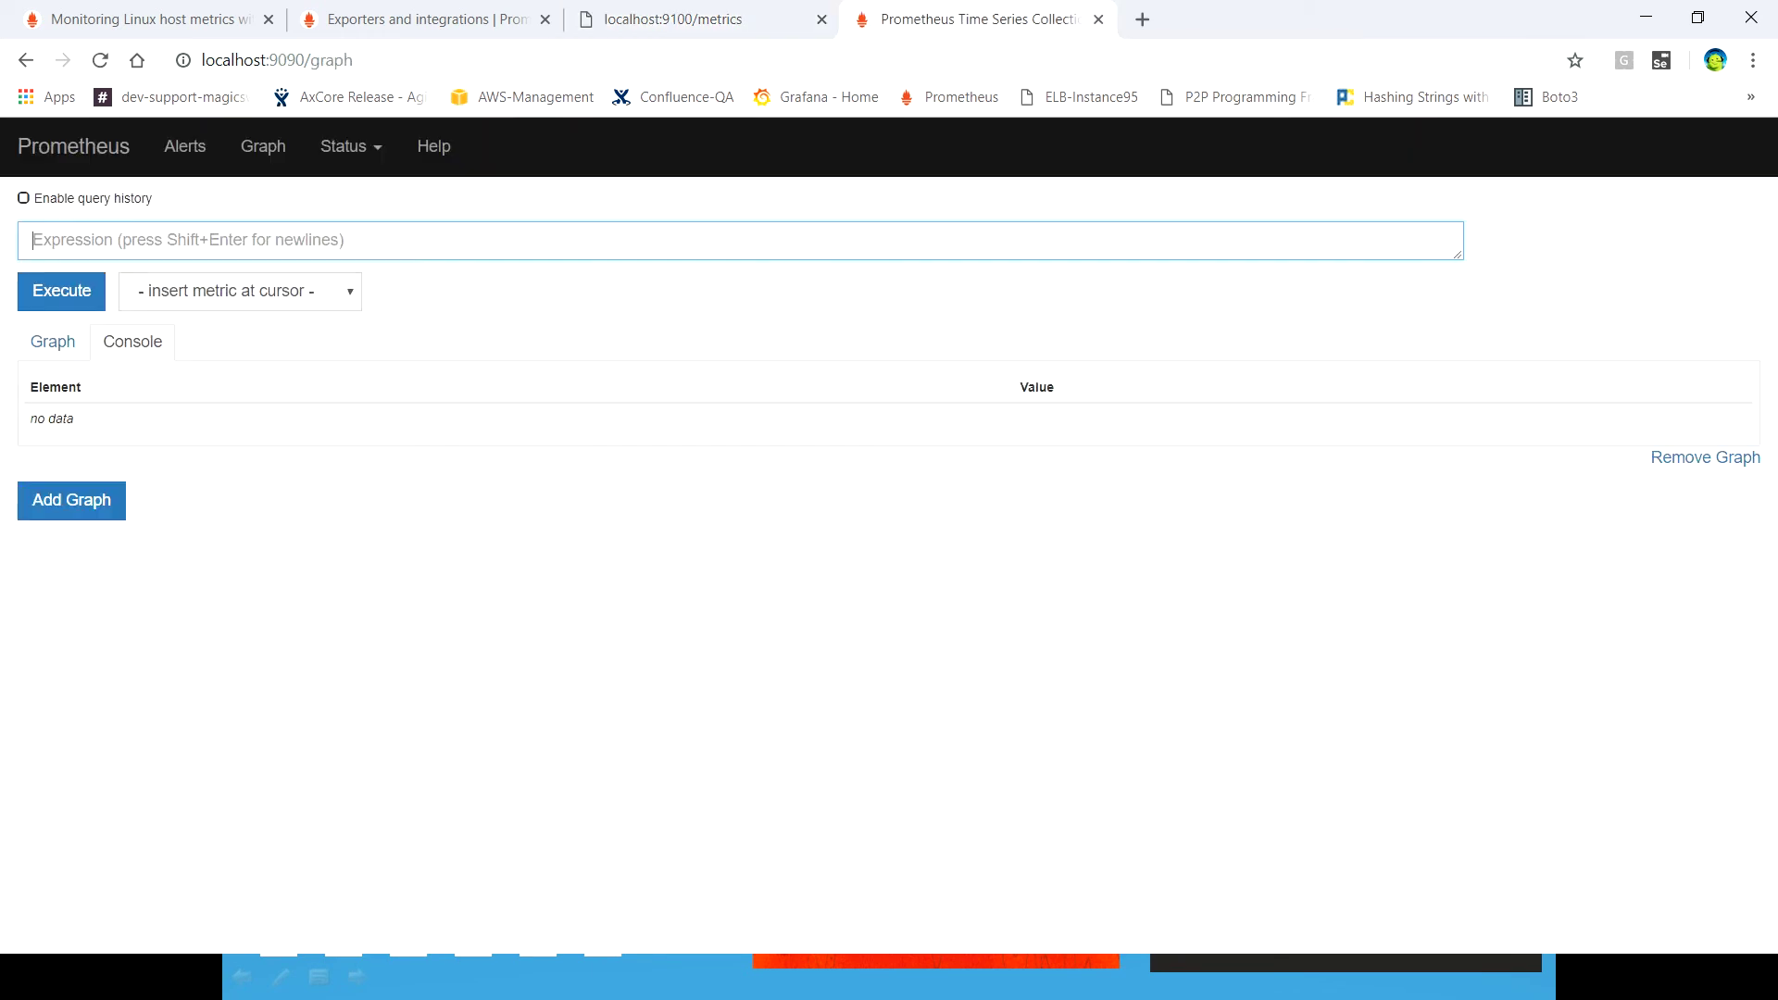
key("ctrl+v")
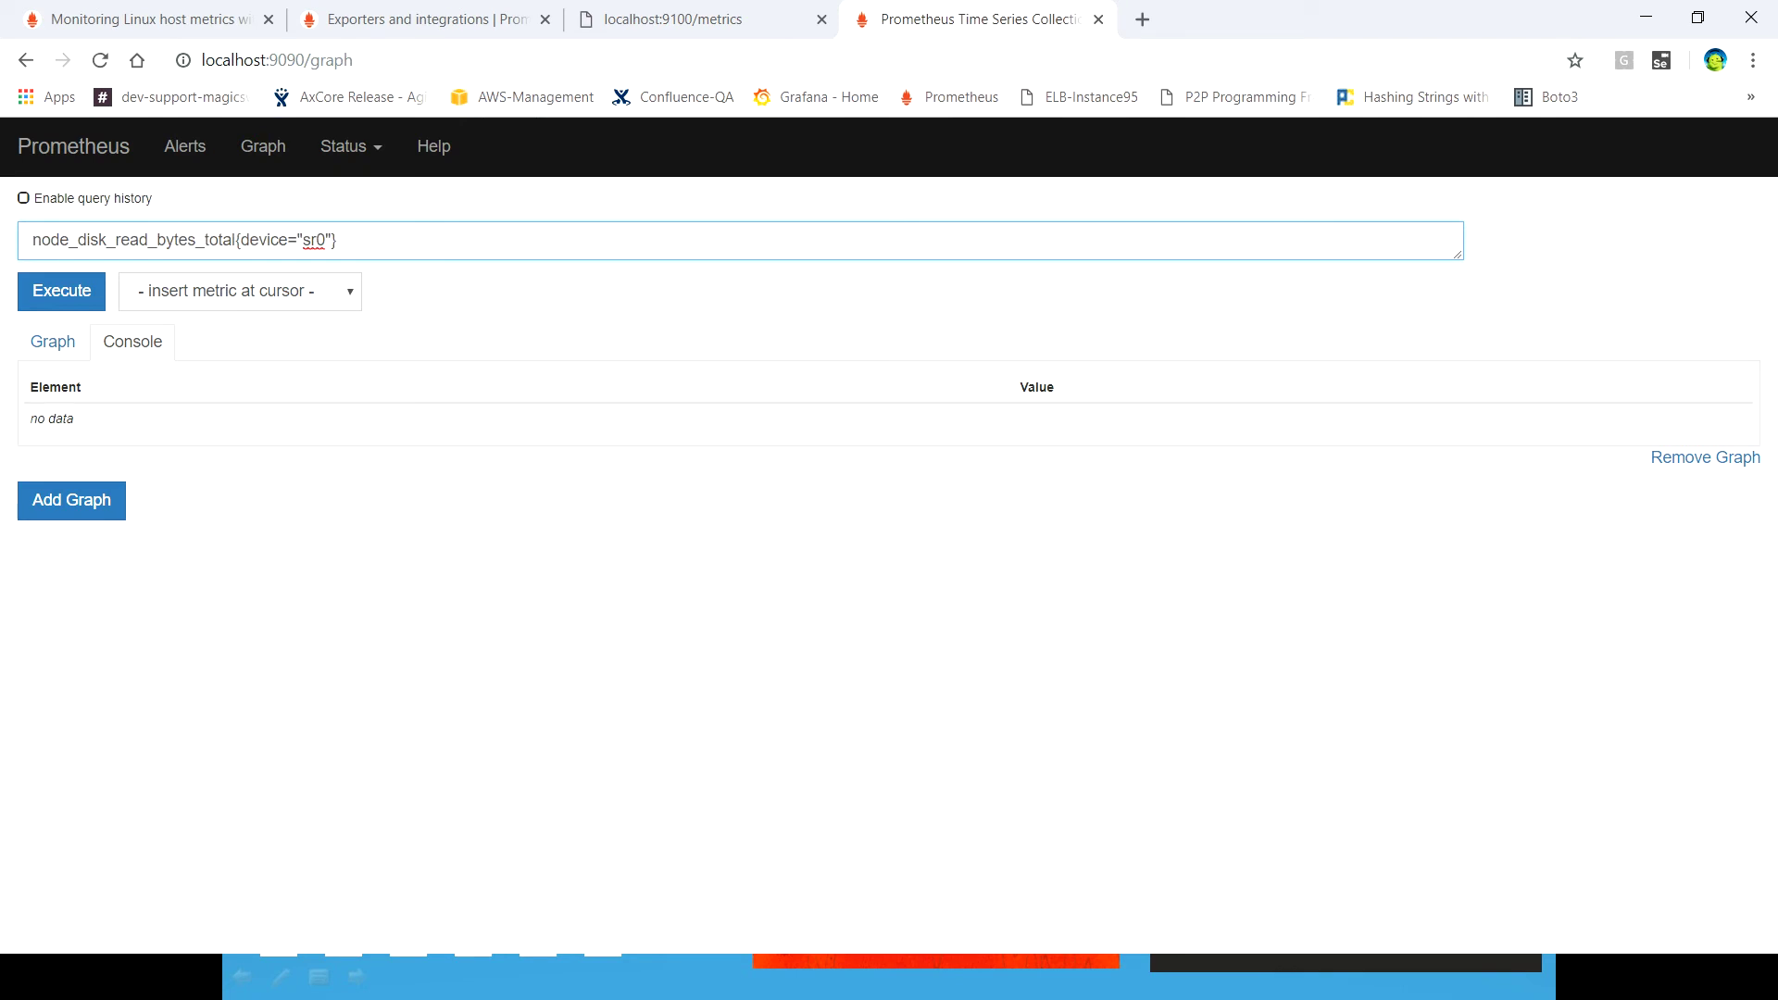
key("Return")
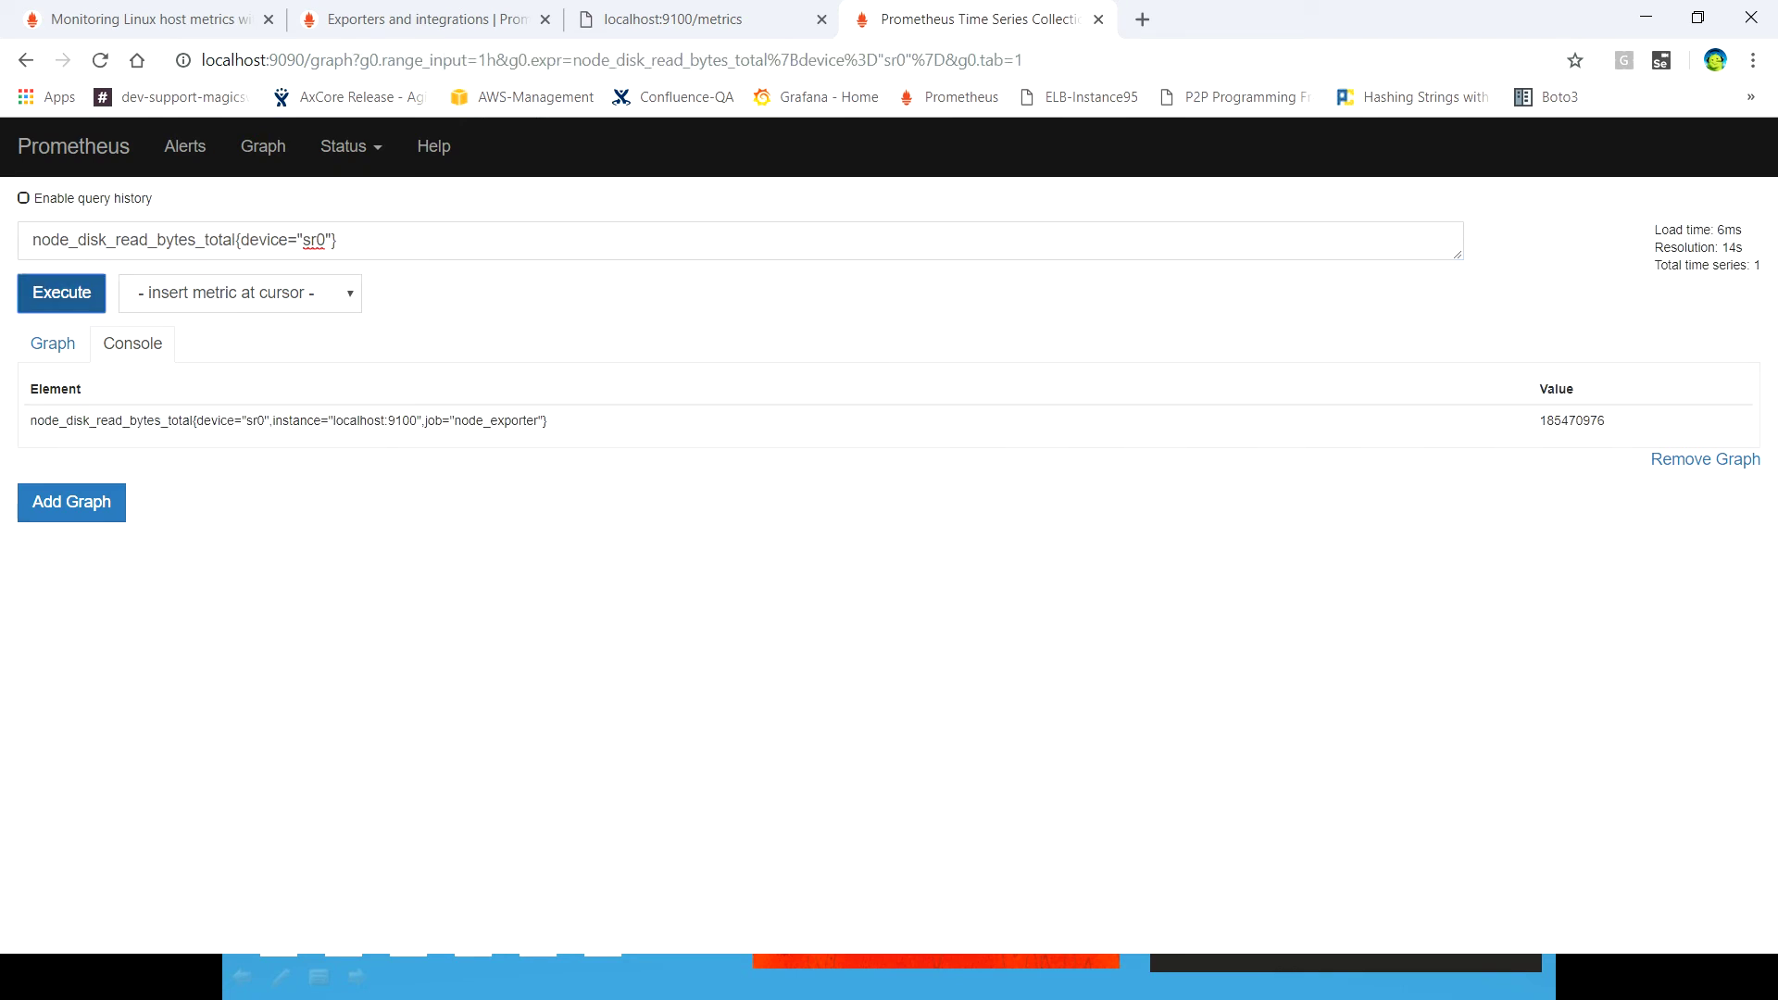
left_click(71, 501)
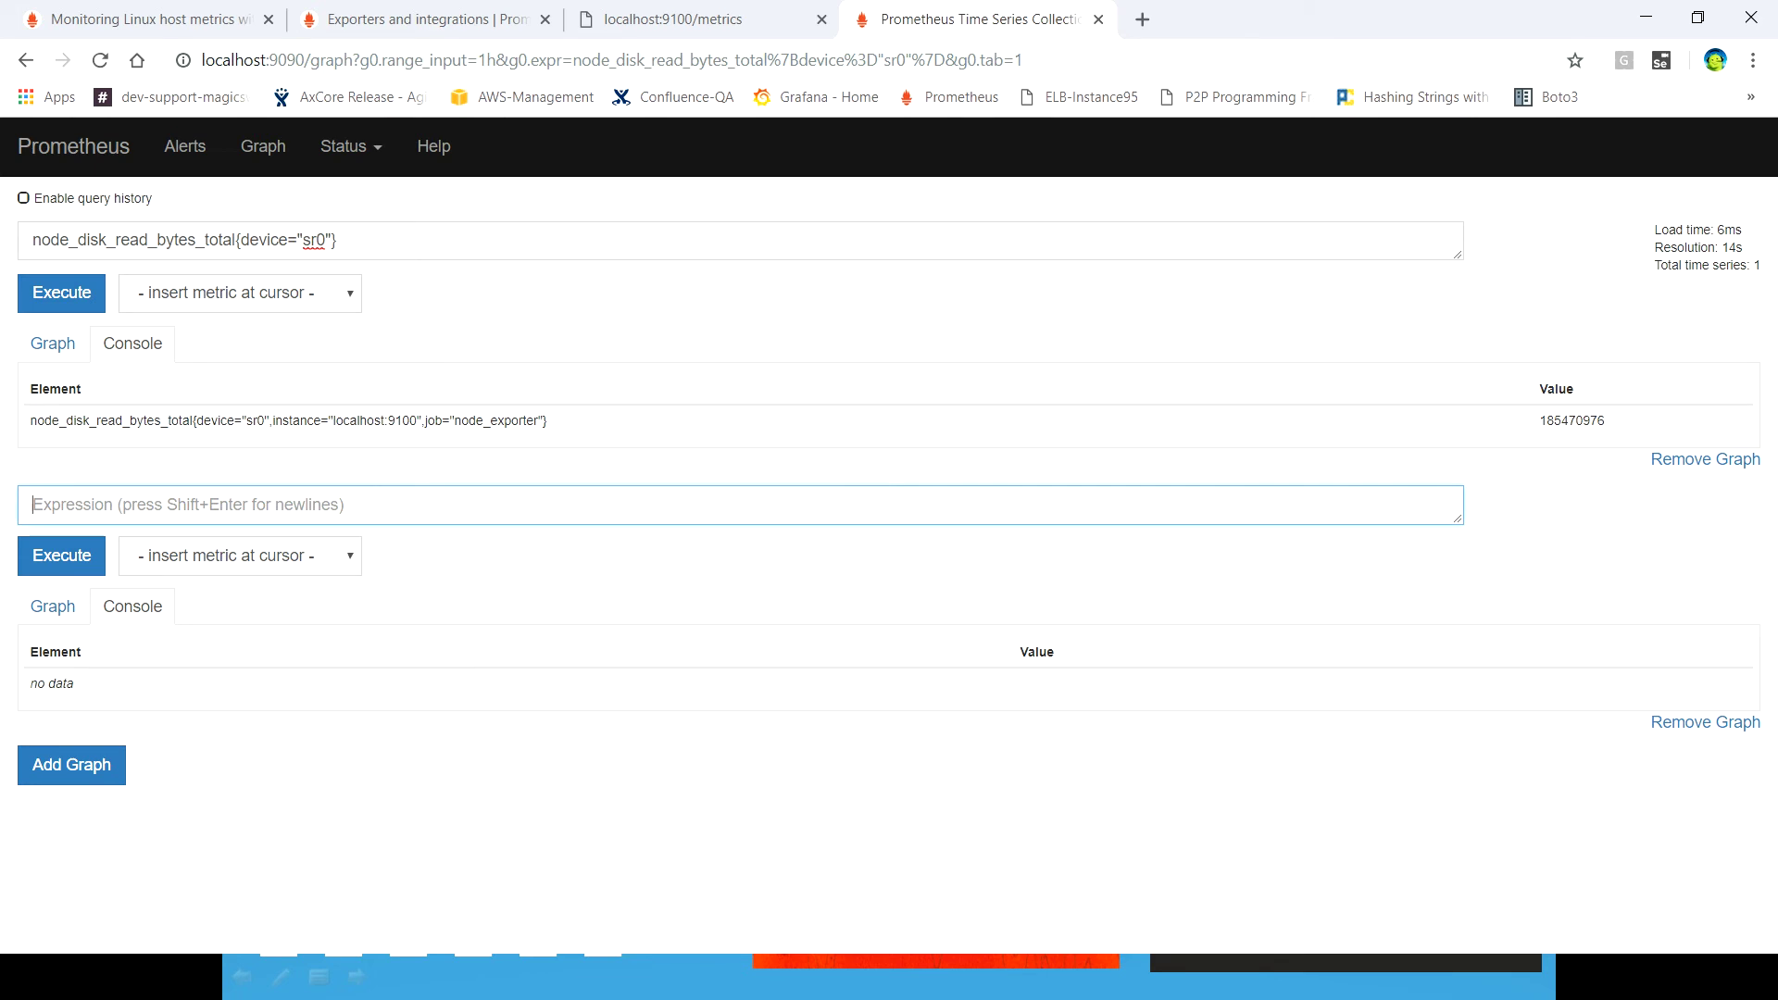
- Show the first Prometheus panel as a graph and plot node_disk_io_time_weighted_seconds_total{device="sda"}, copied from the Node Exporter metrics page
left_click(53, 344)
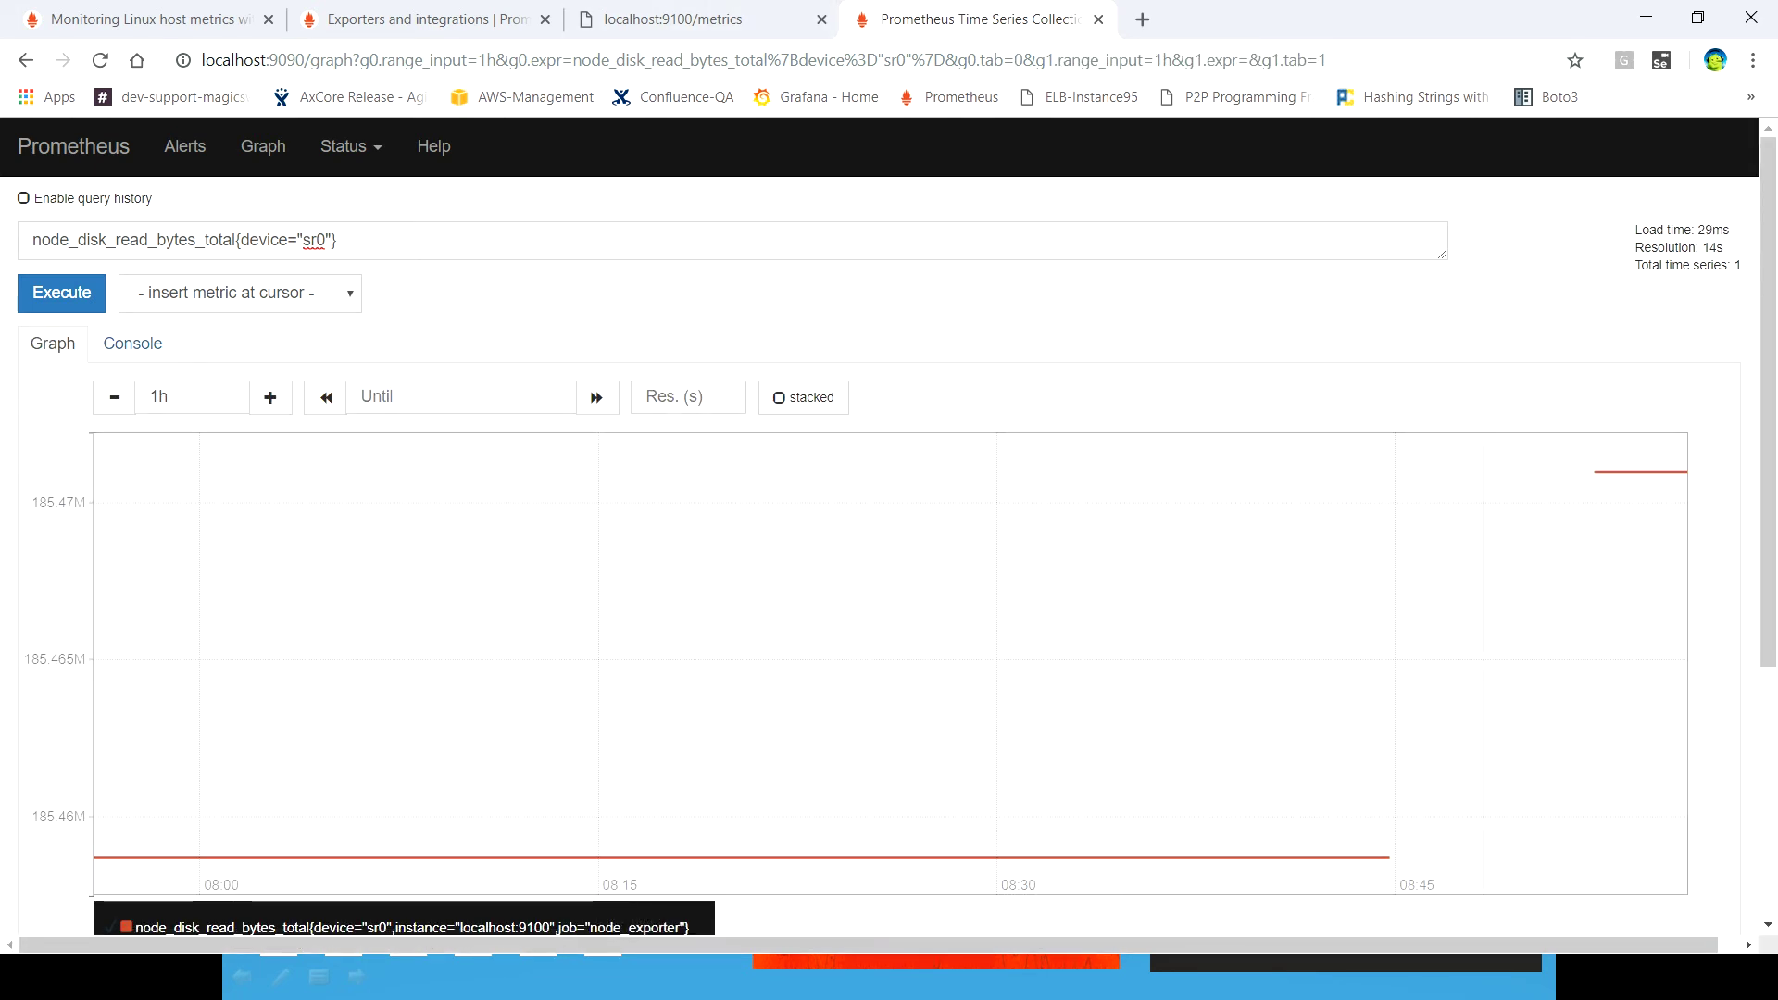
left_click(701, 19)
scroll(620, 536, "up", 5)
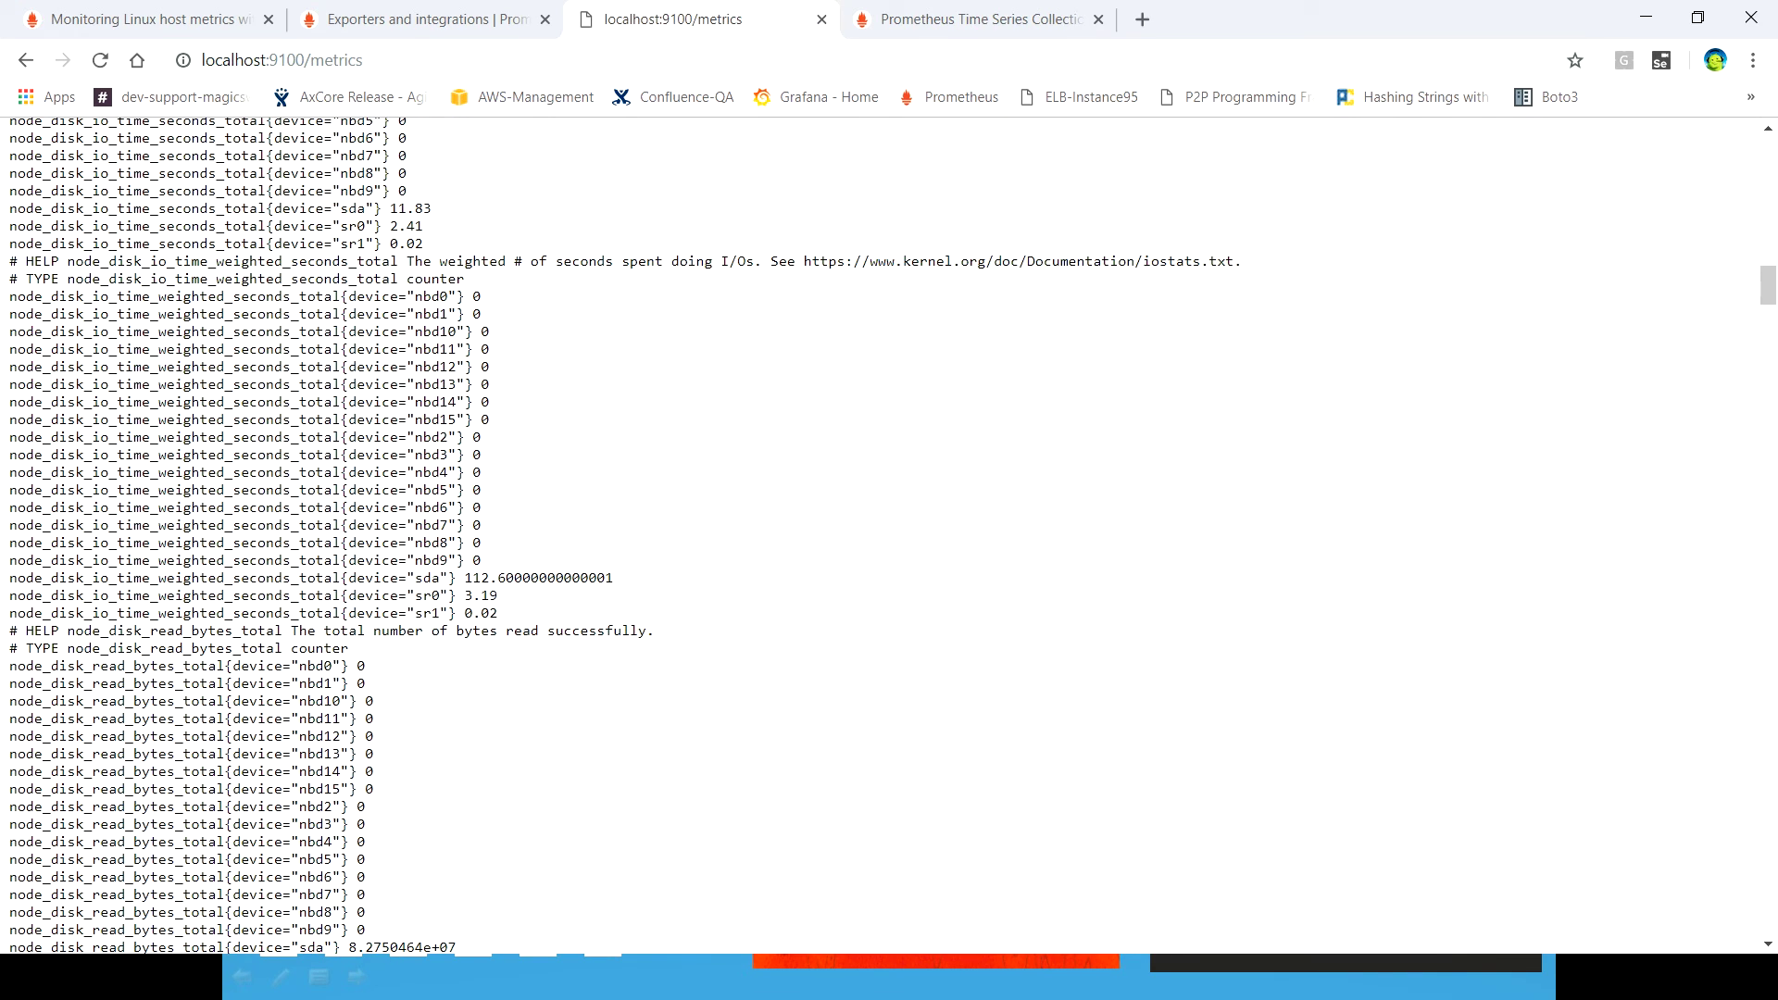
left_click_drag(455, 578, 9, 577)
key("ctrl+c")
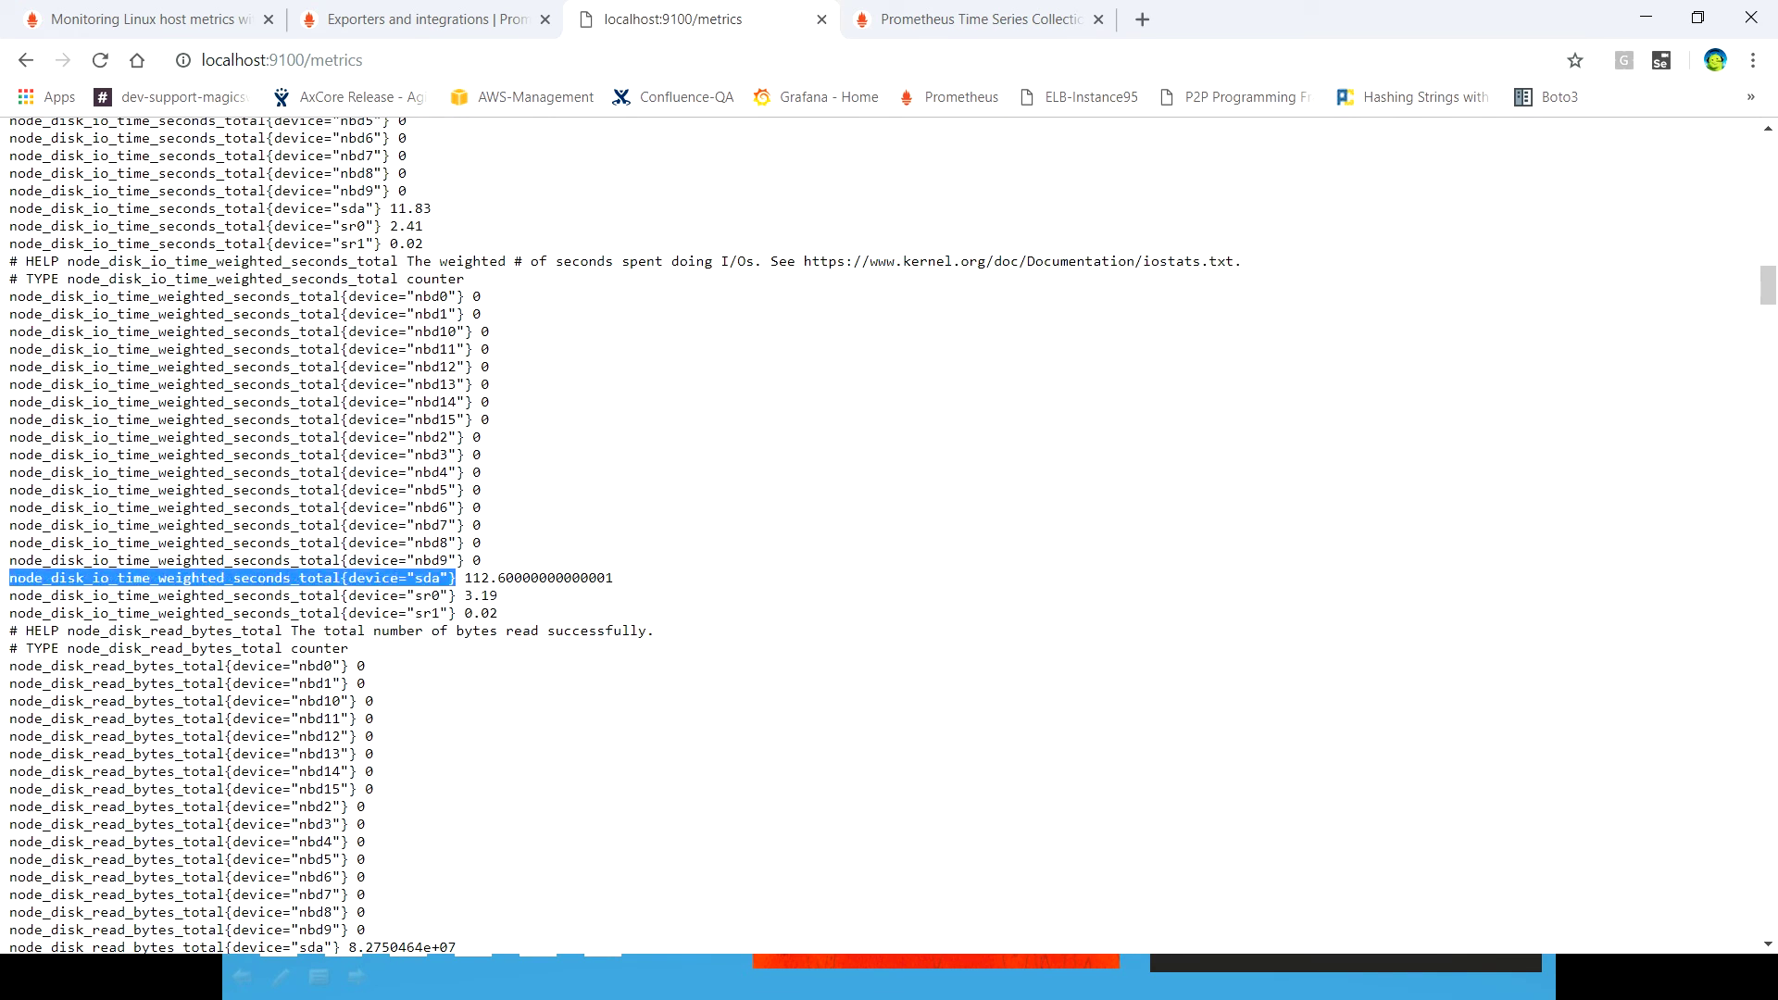
left_click(985, 19)
left_click(556, 241)
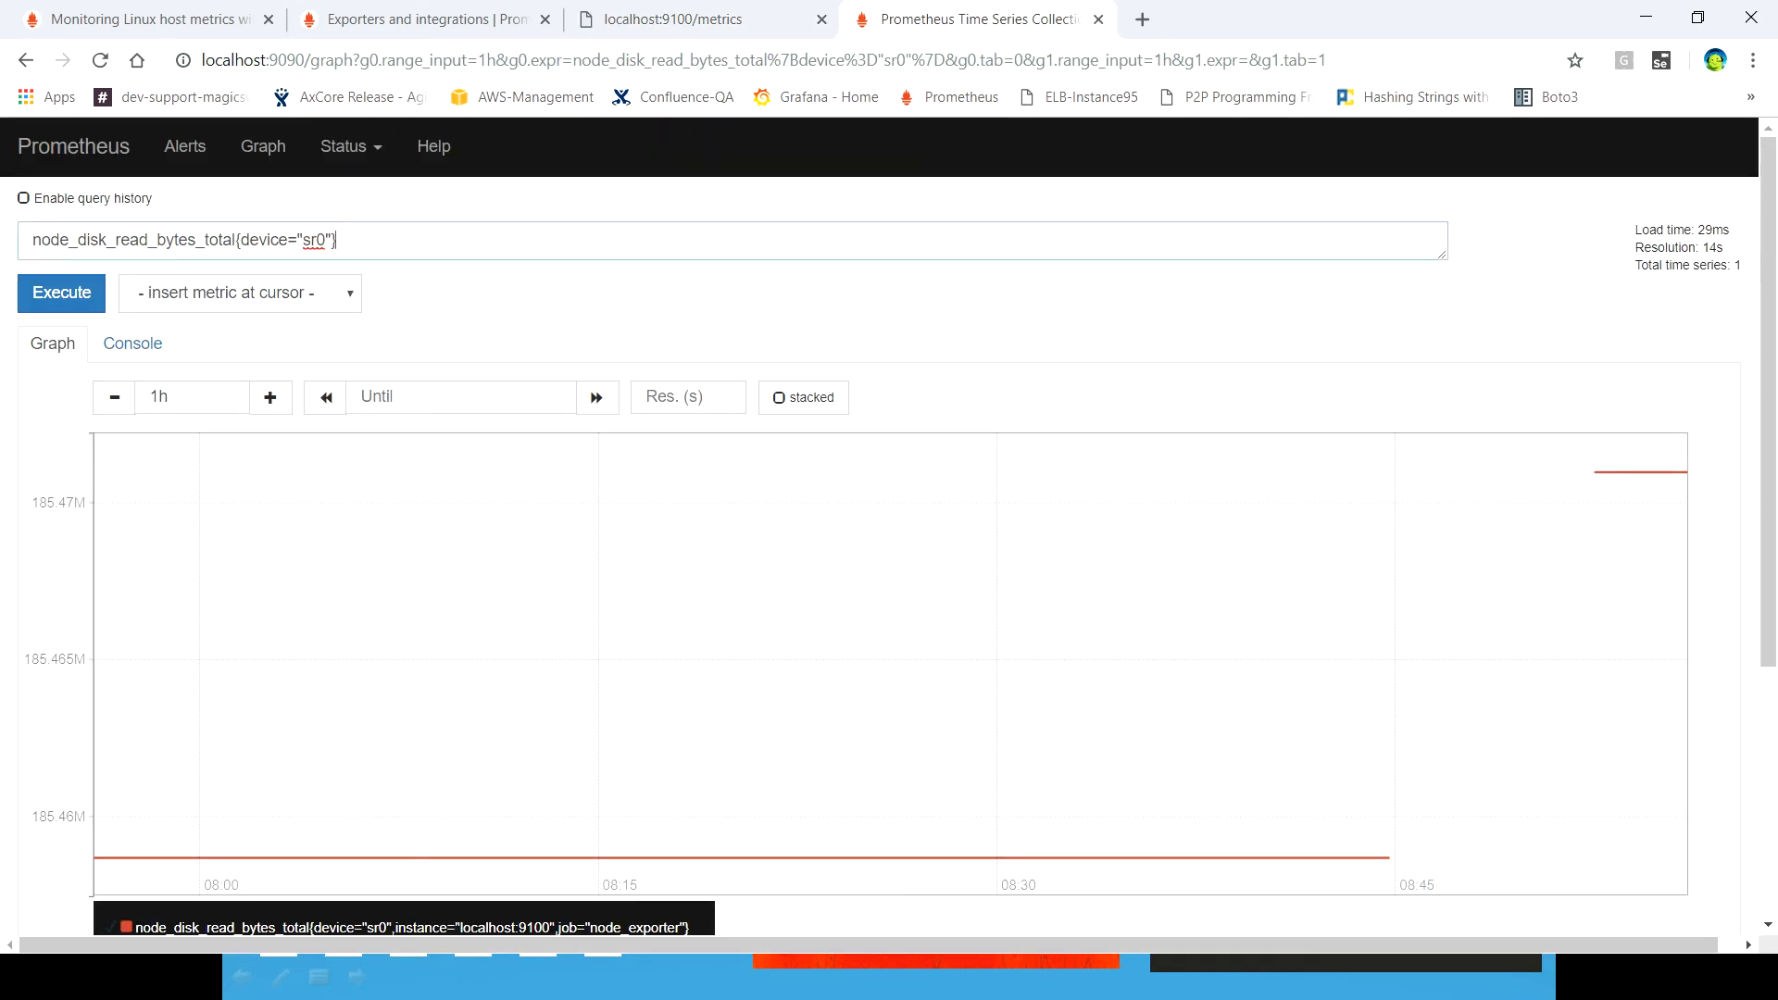
key("ctrl+a")
key("ctrl+v")
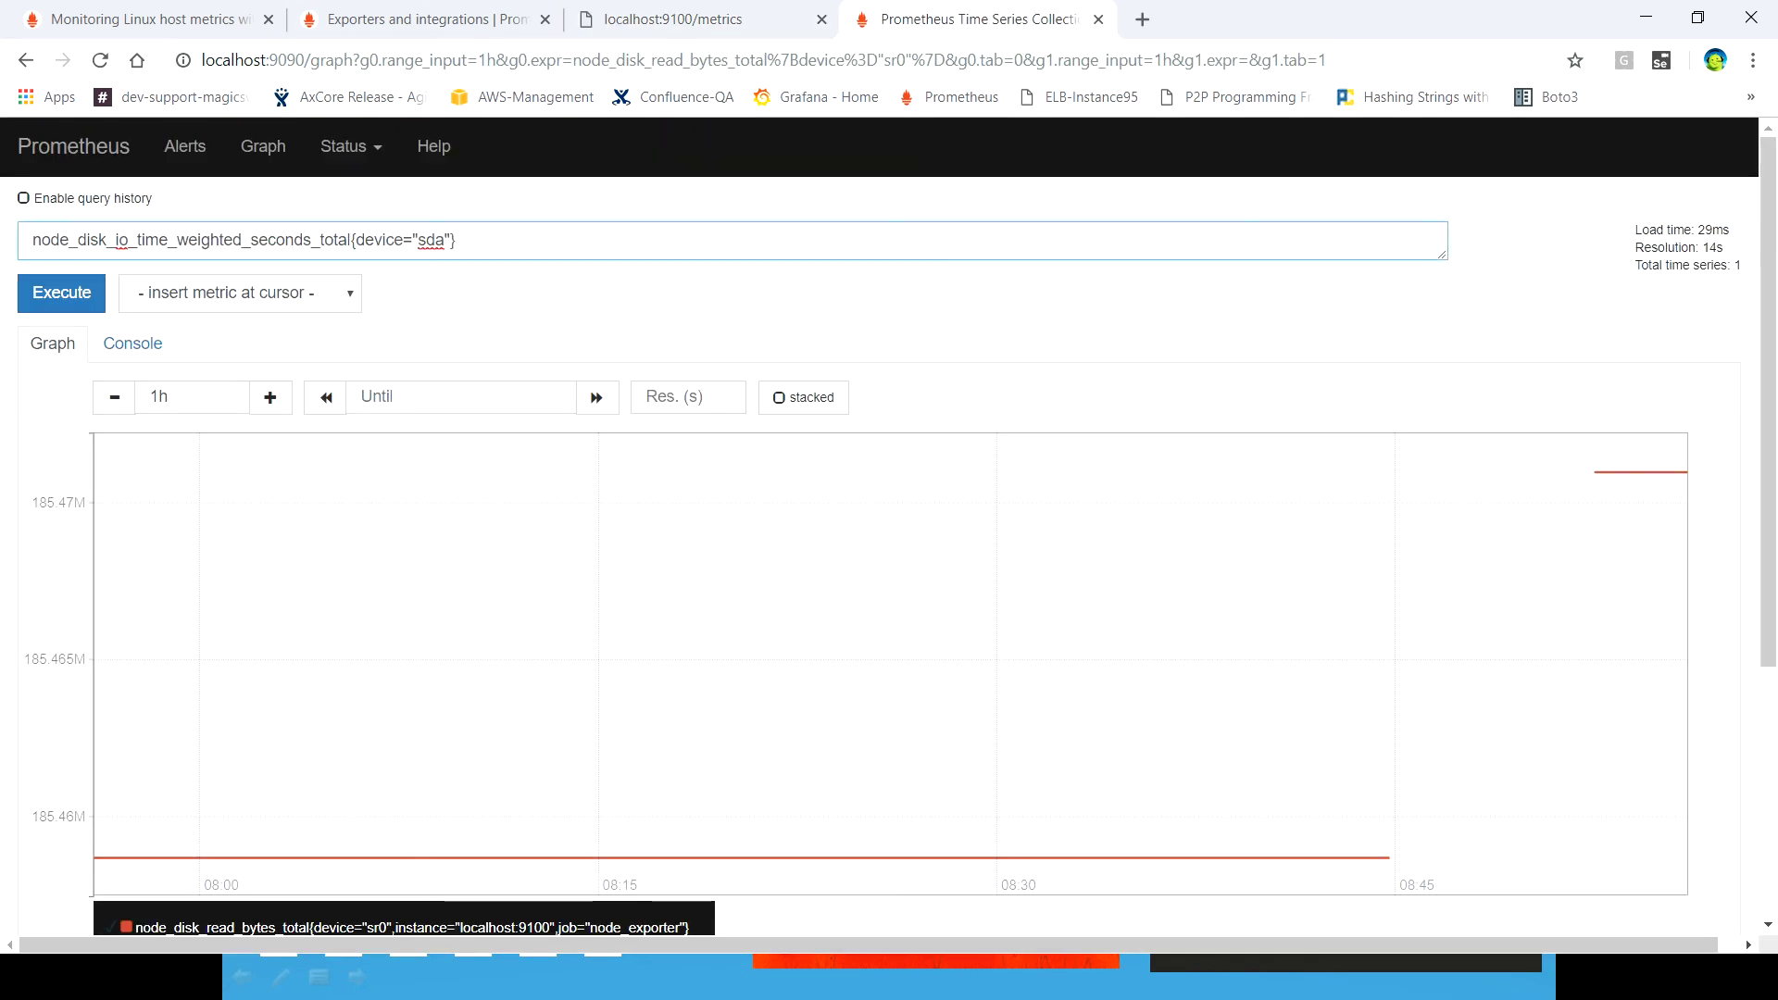
key("Return")
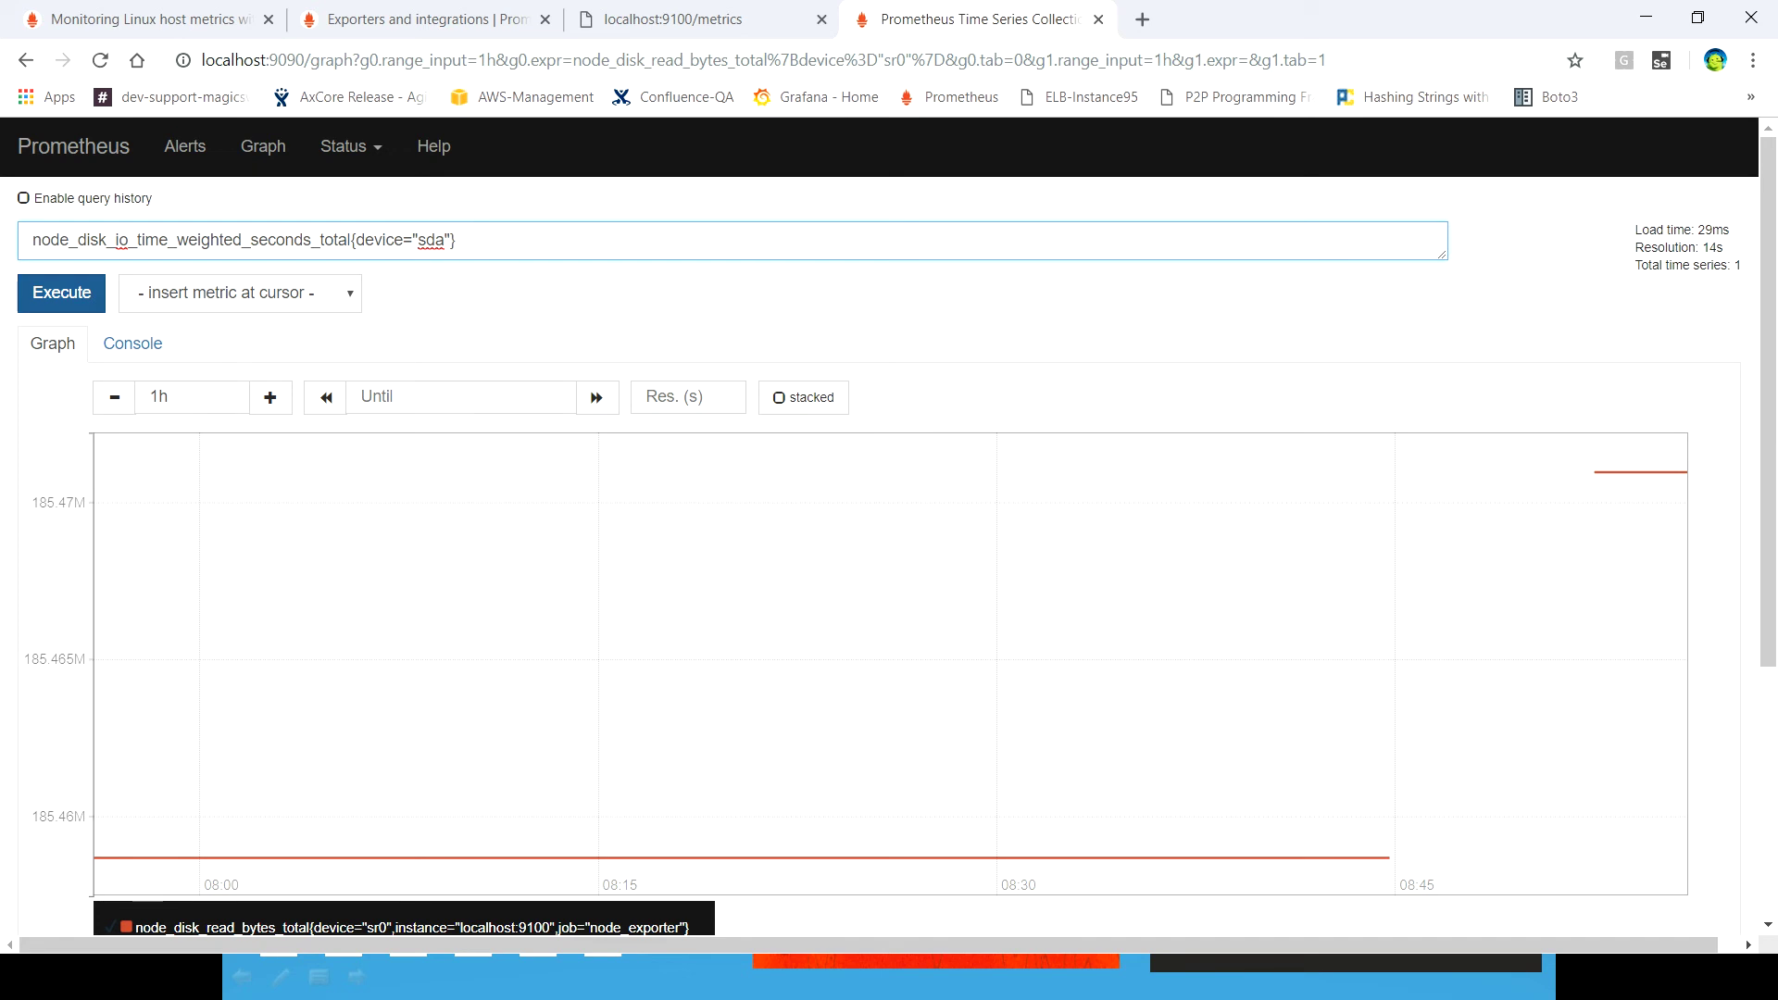
scroll(510, 664, "down", 2)
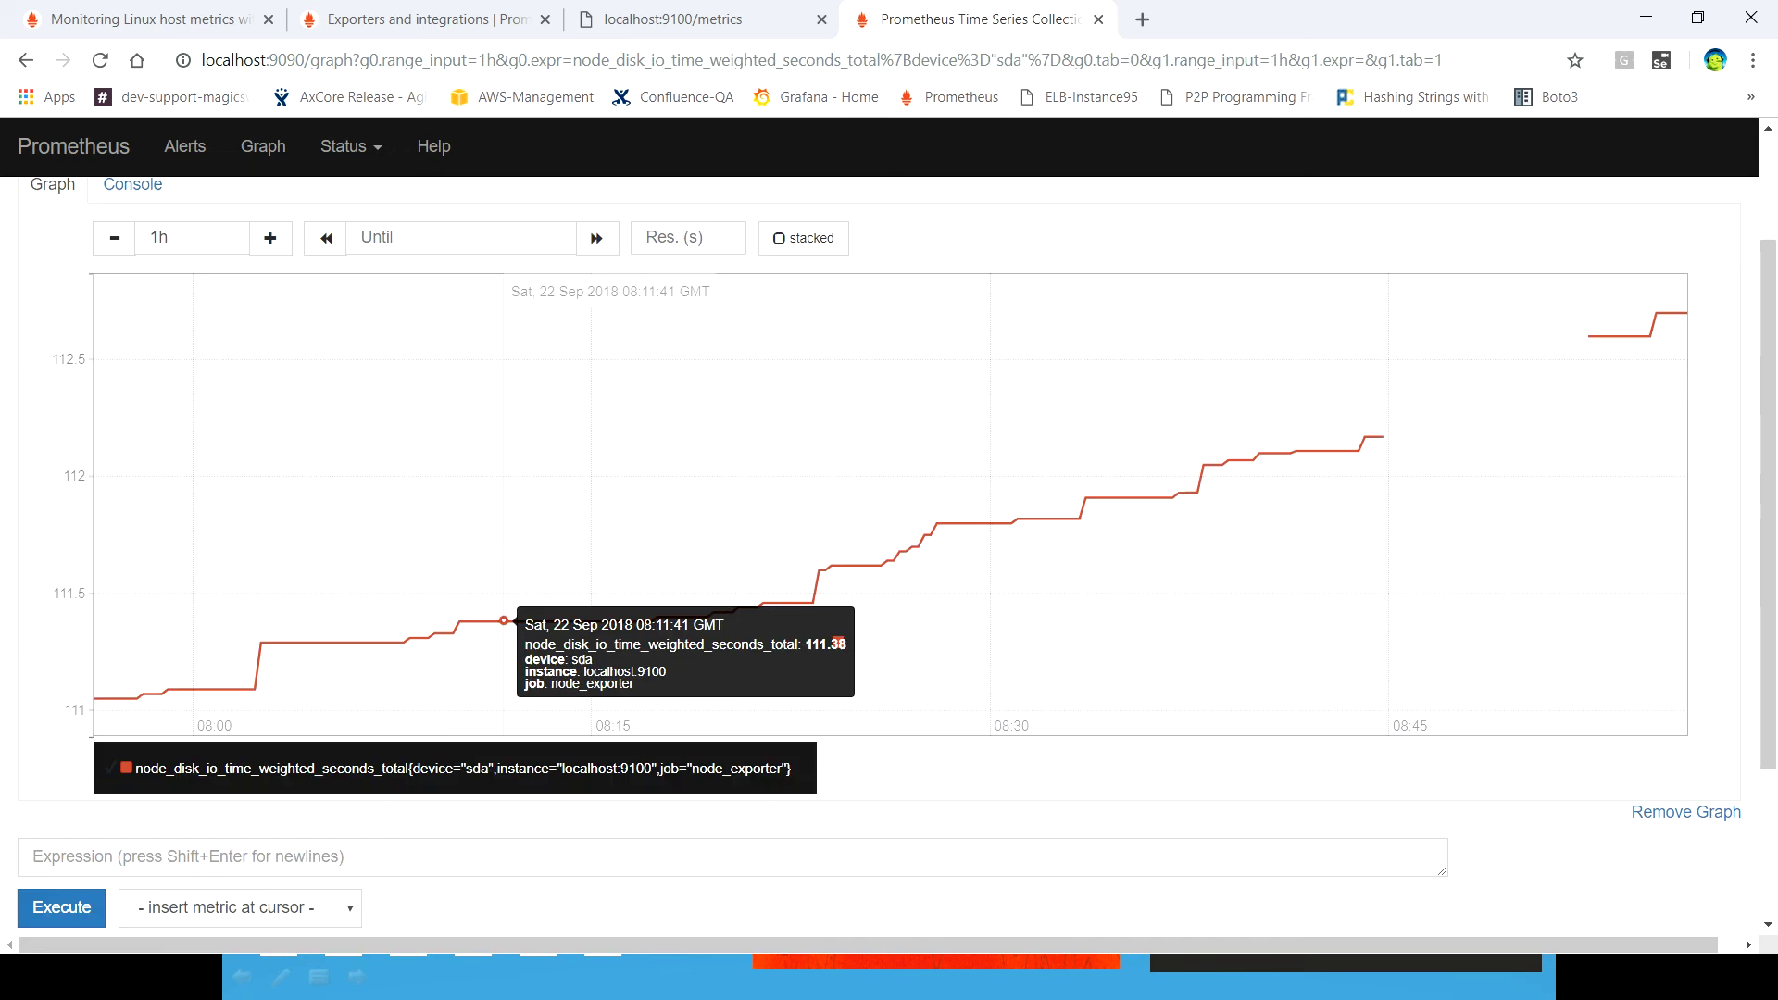
scroll(510, 664, "up", 1)
scroll(510, 664, "up", 1)
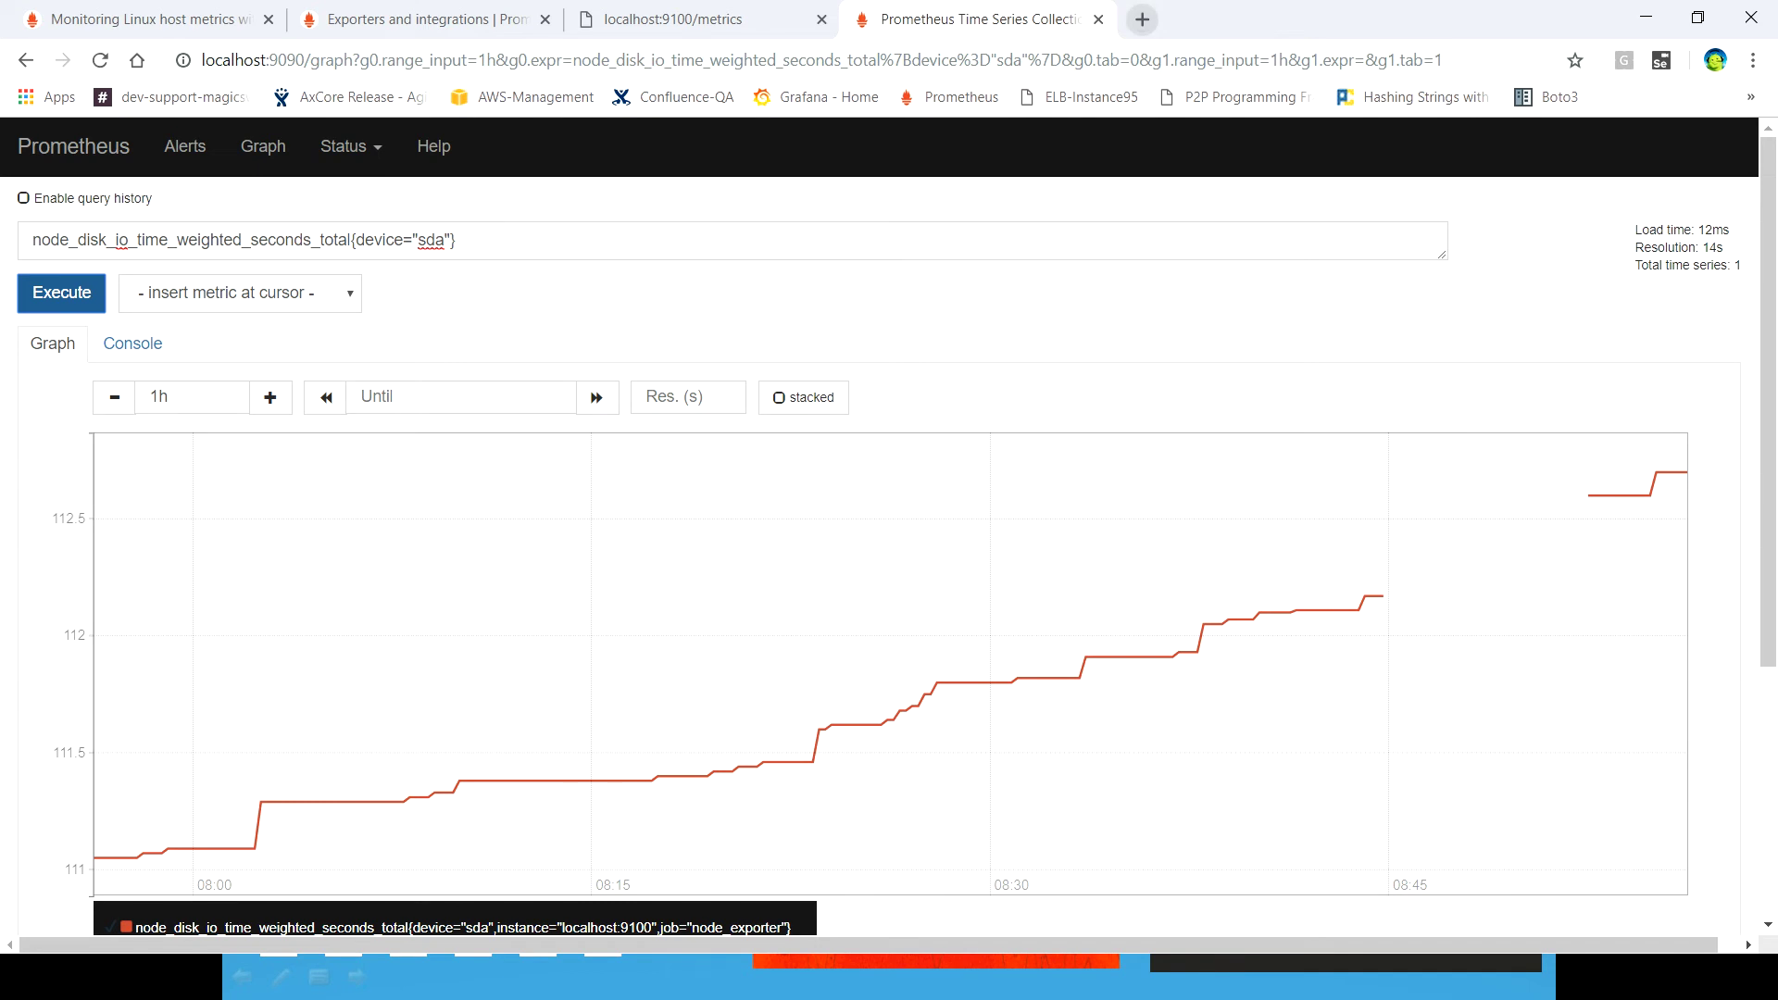
- Open Grafana at localhost:3000 in a new browser tab and start adding a new data source
left_click(1142, 19)
type("localhost")
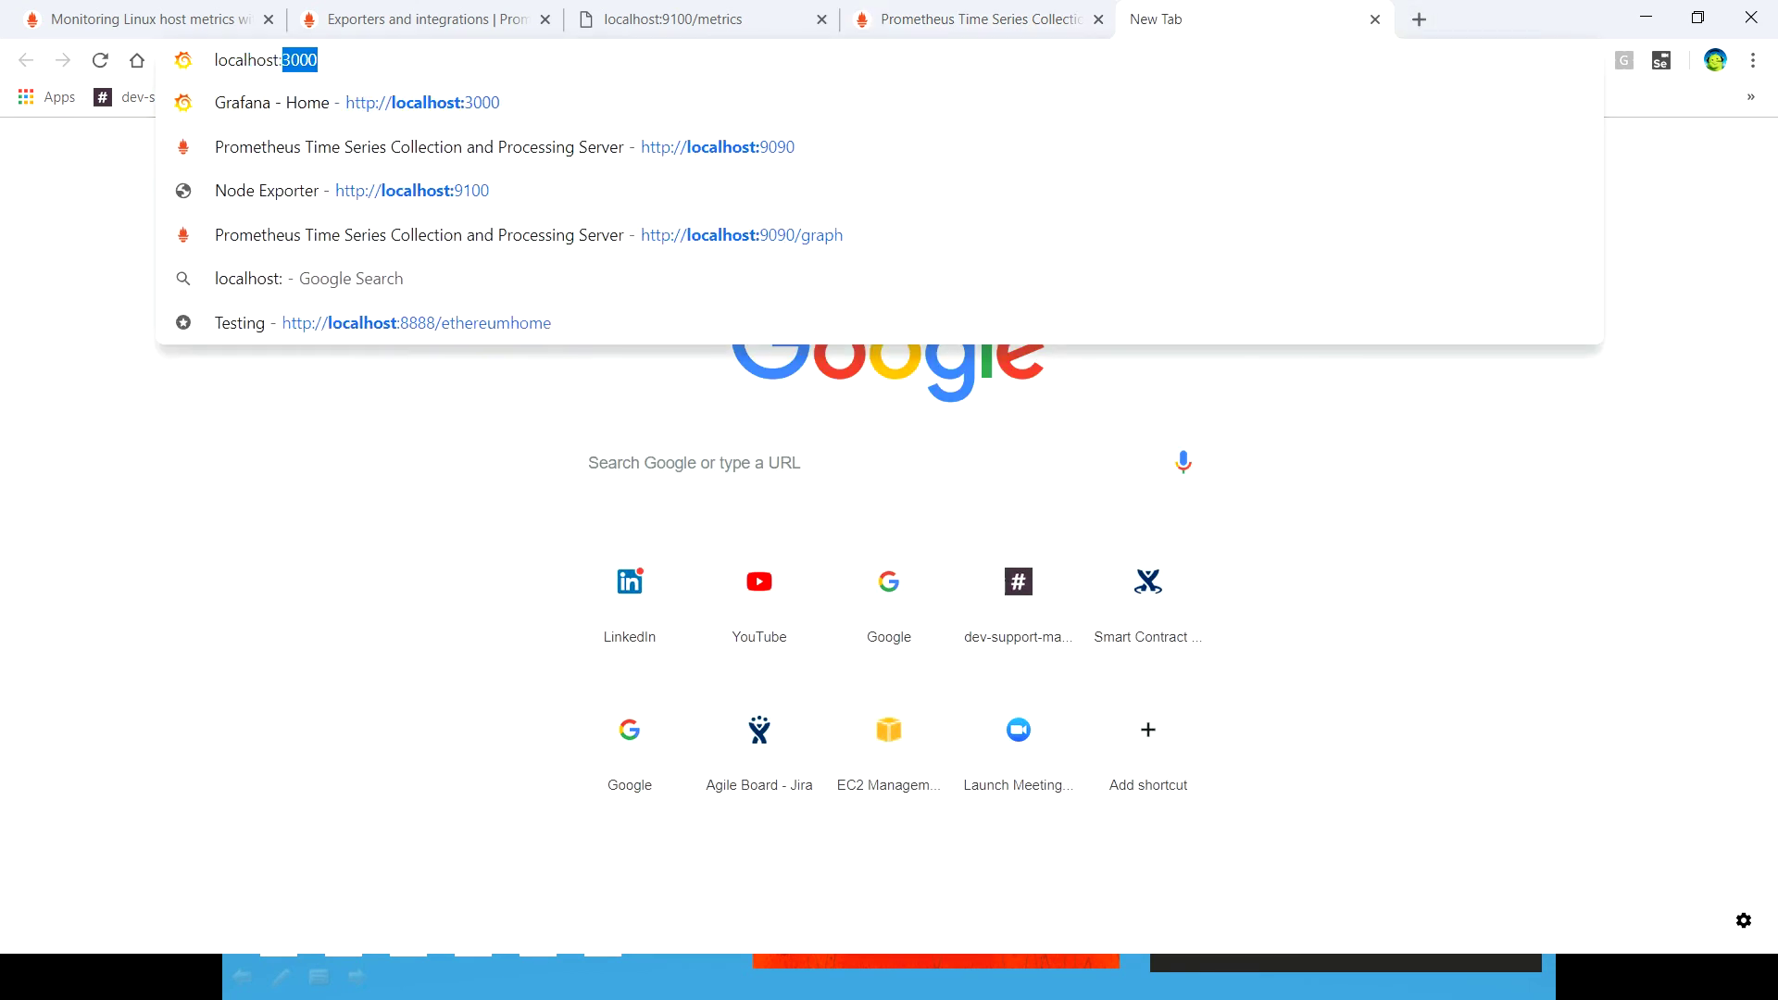
type(":3000")
key("Return")
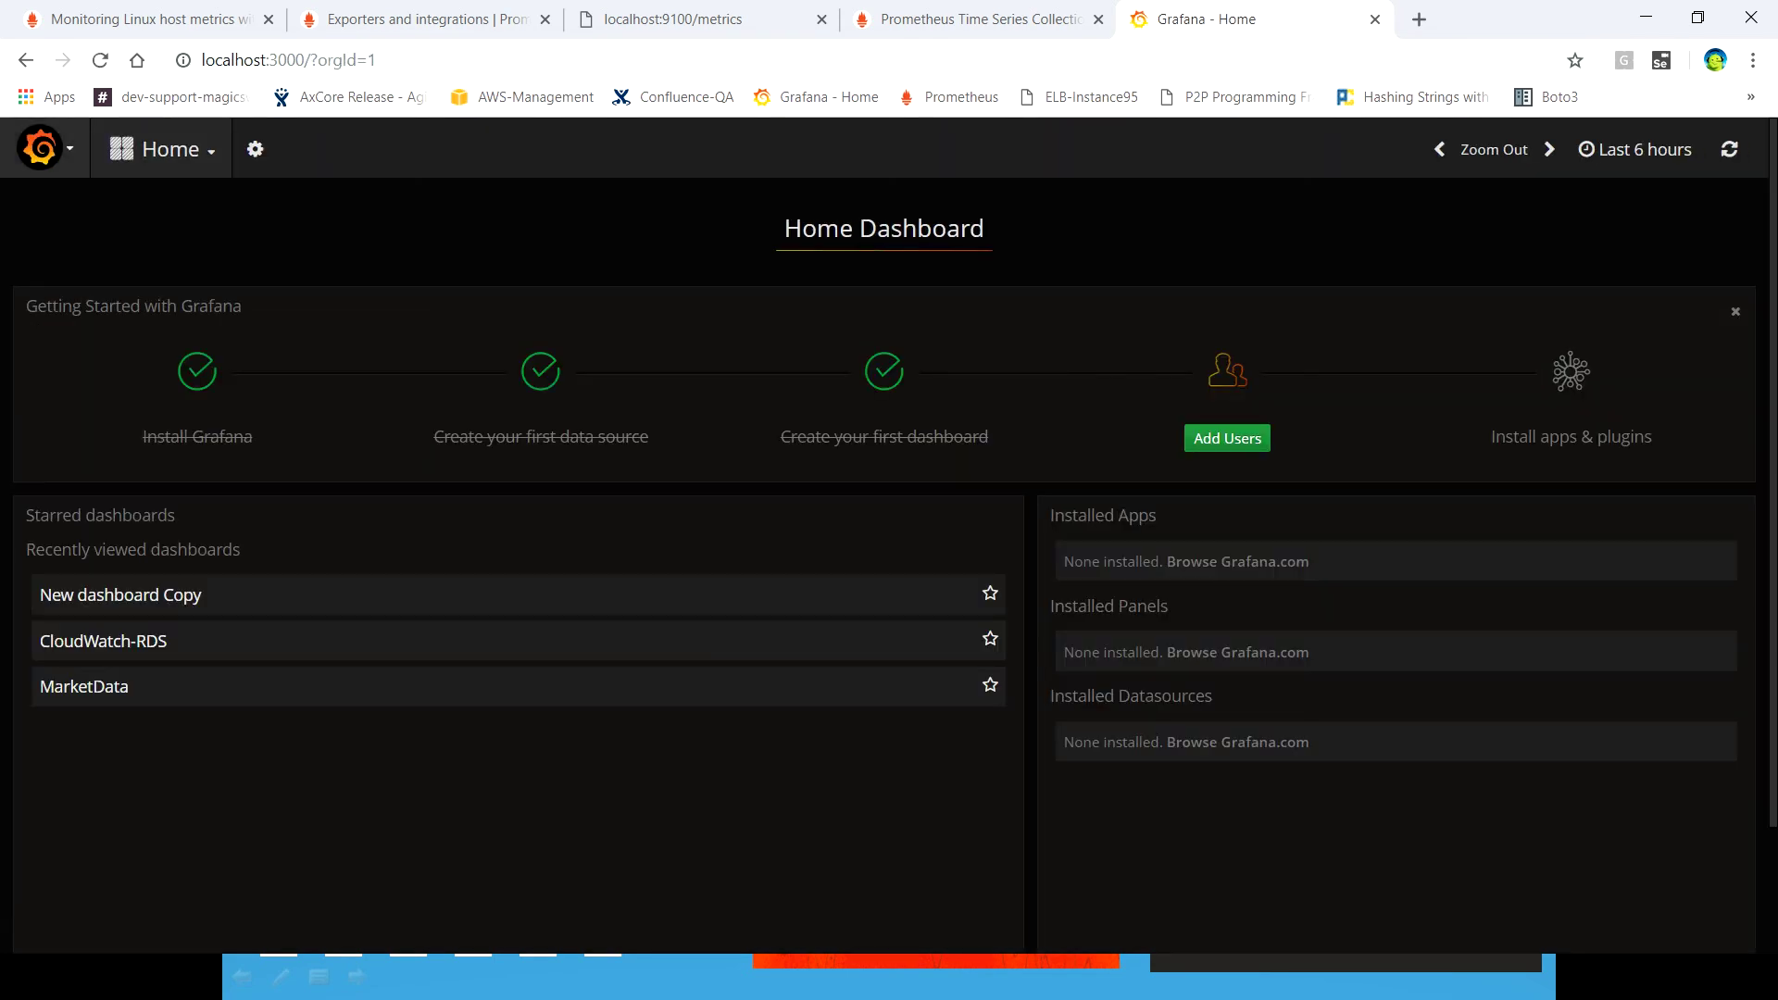
left_click(40, 148)
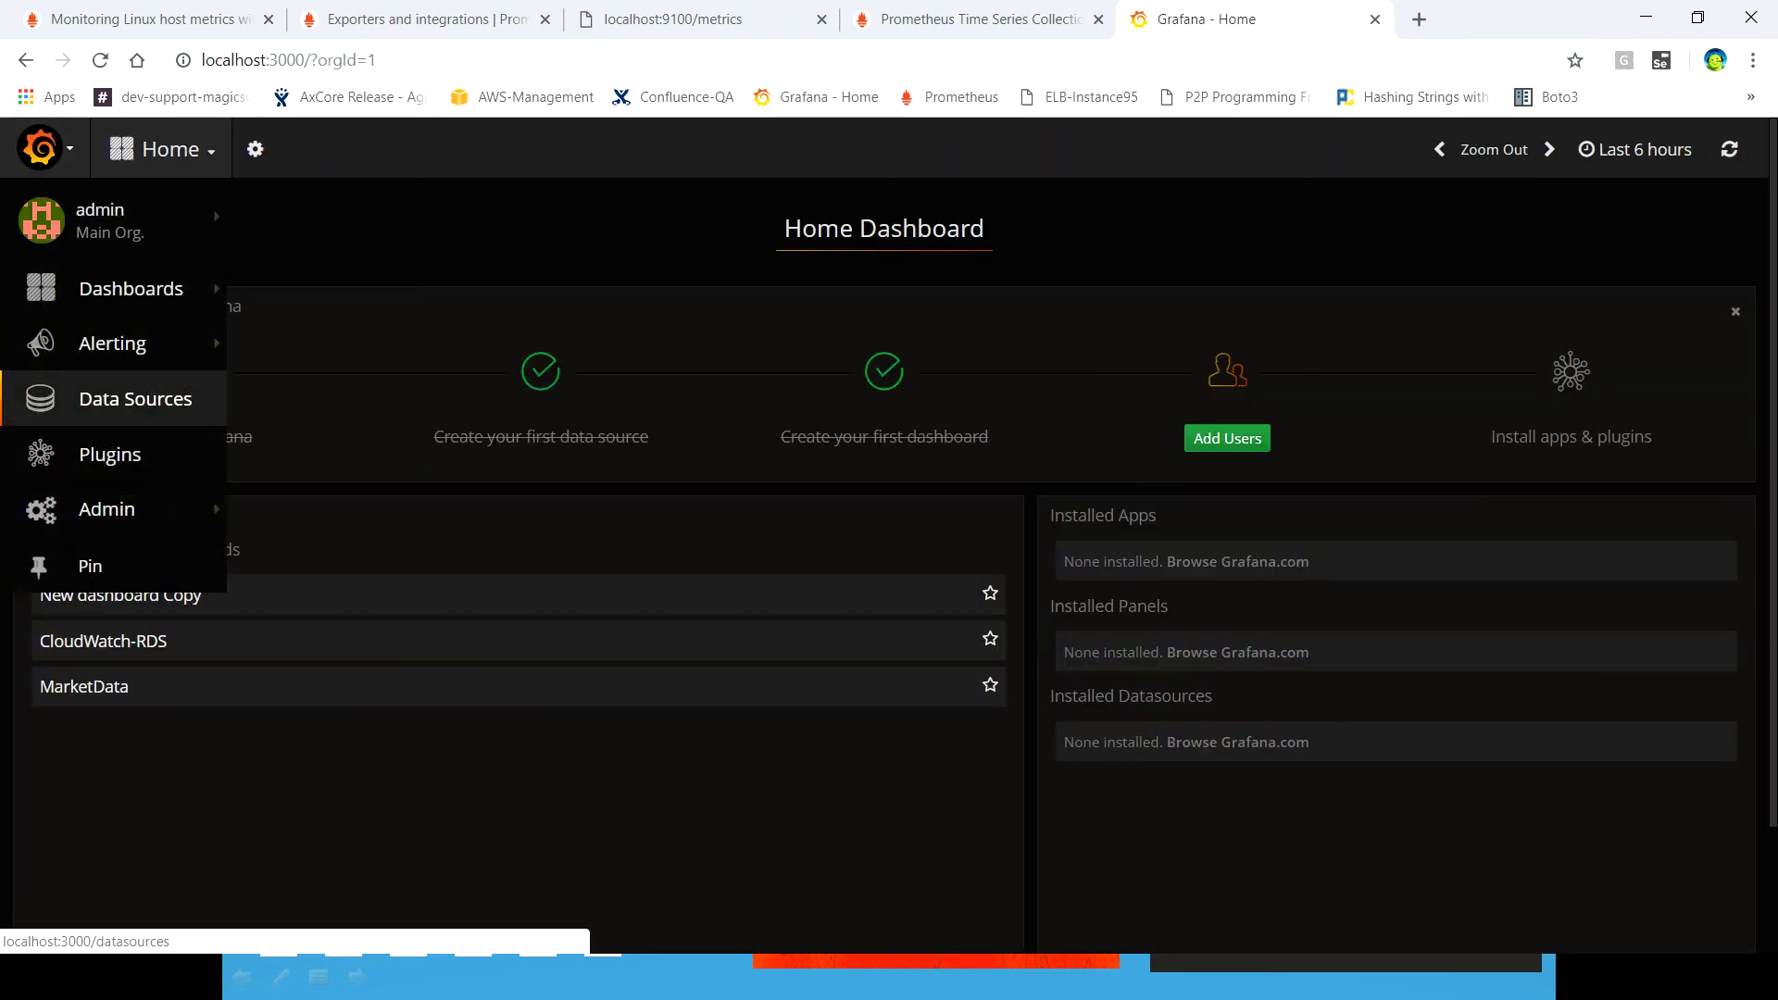
left_click(135, 398)
left_click(1075, 255)
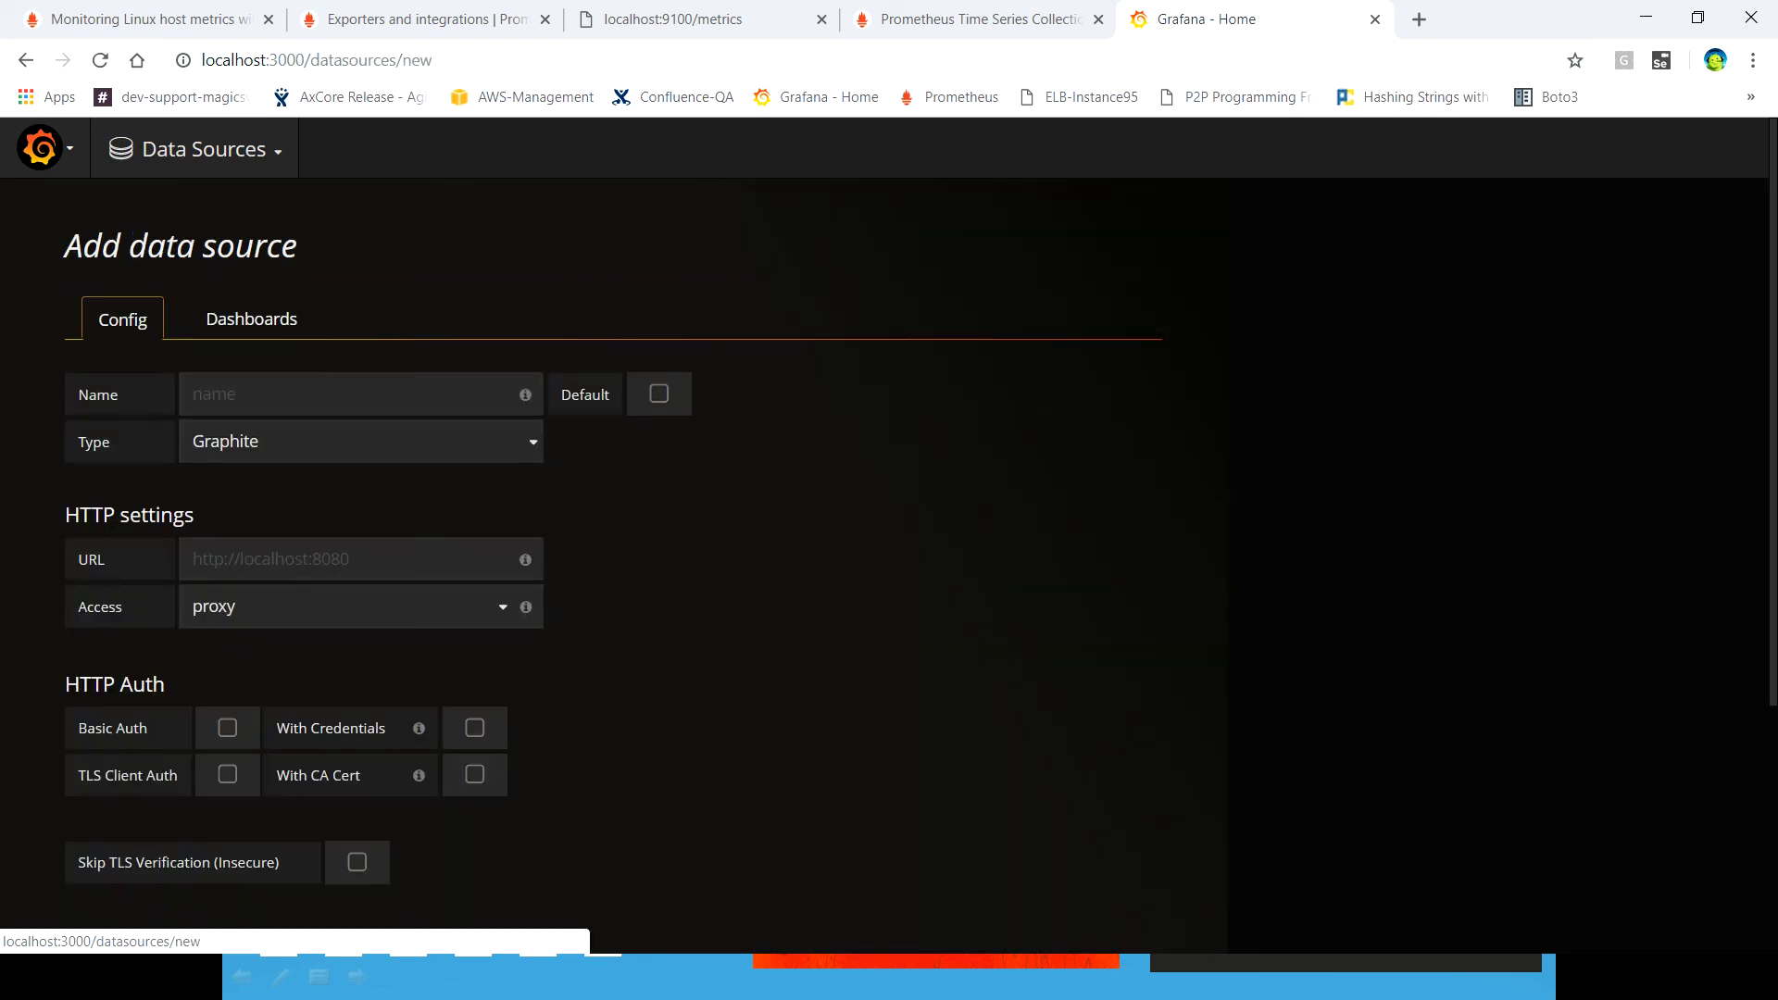
- Name the new data source PromethusIntegrationNode and set its type to Prometheus
type("Prome")
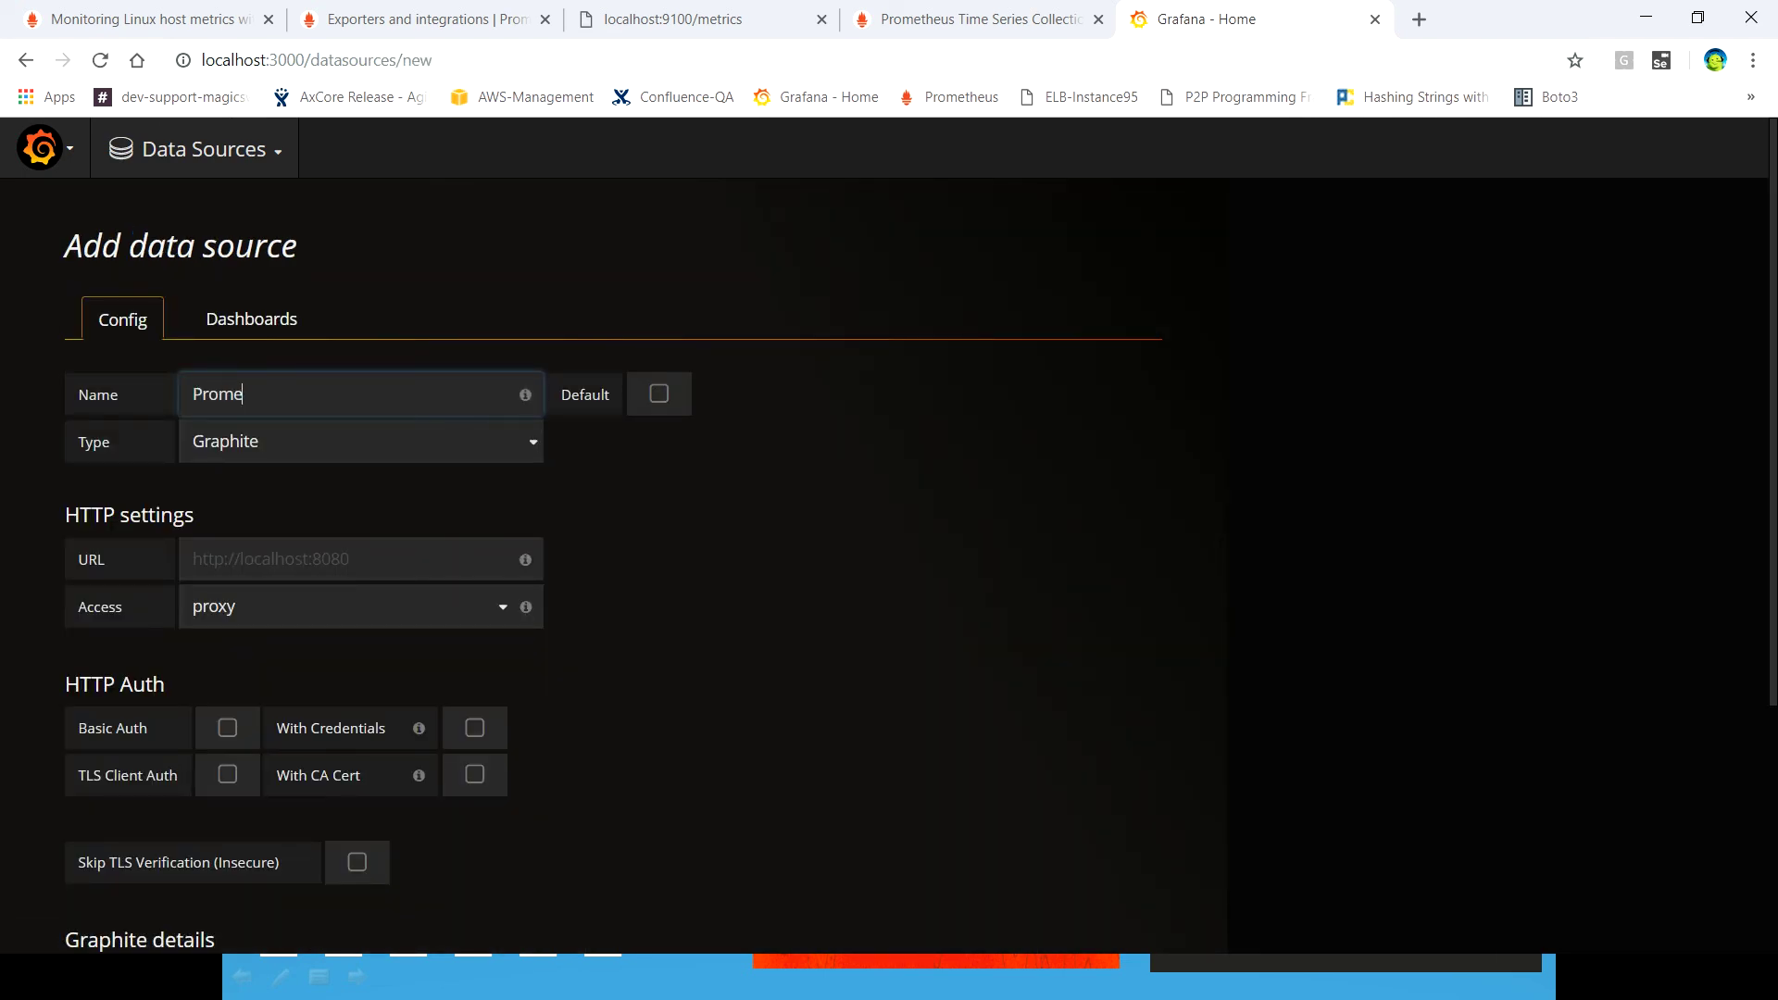
type("thusIntegrationNode")
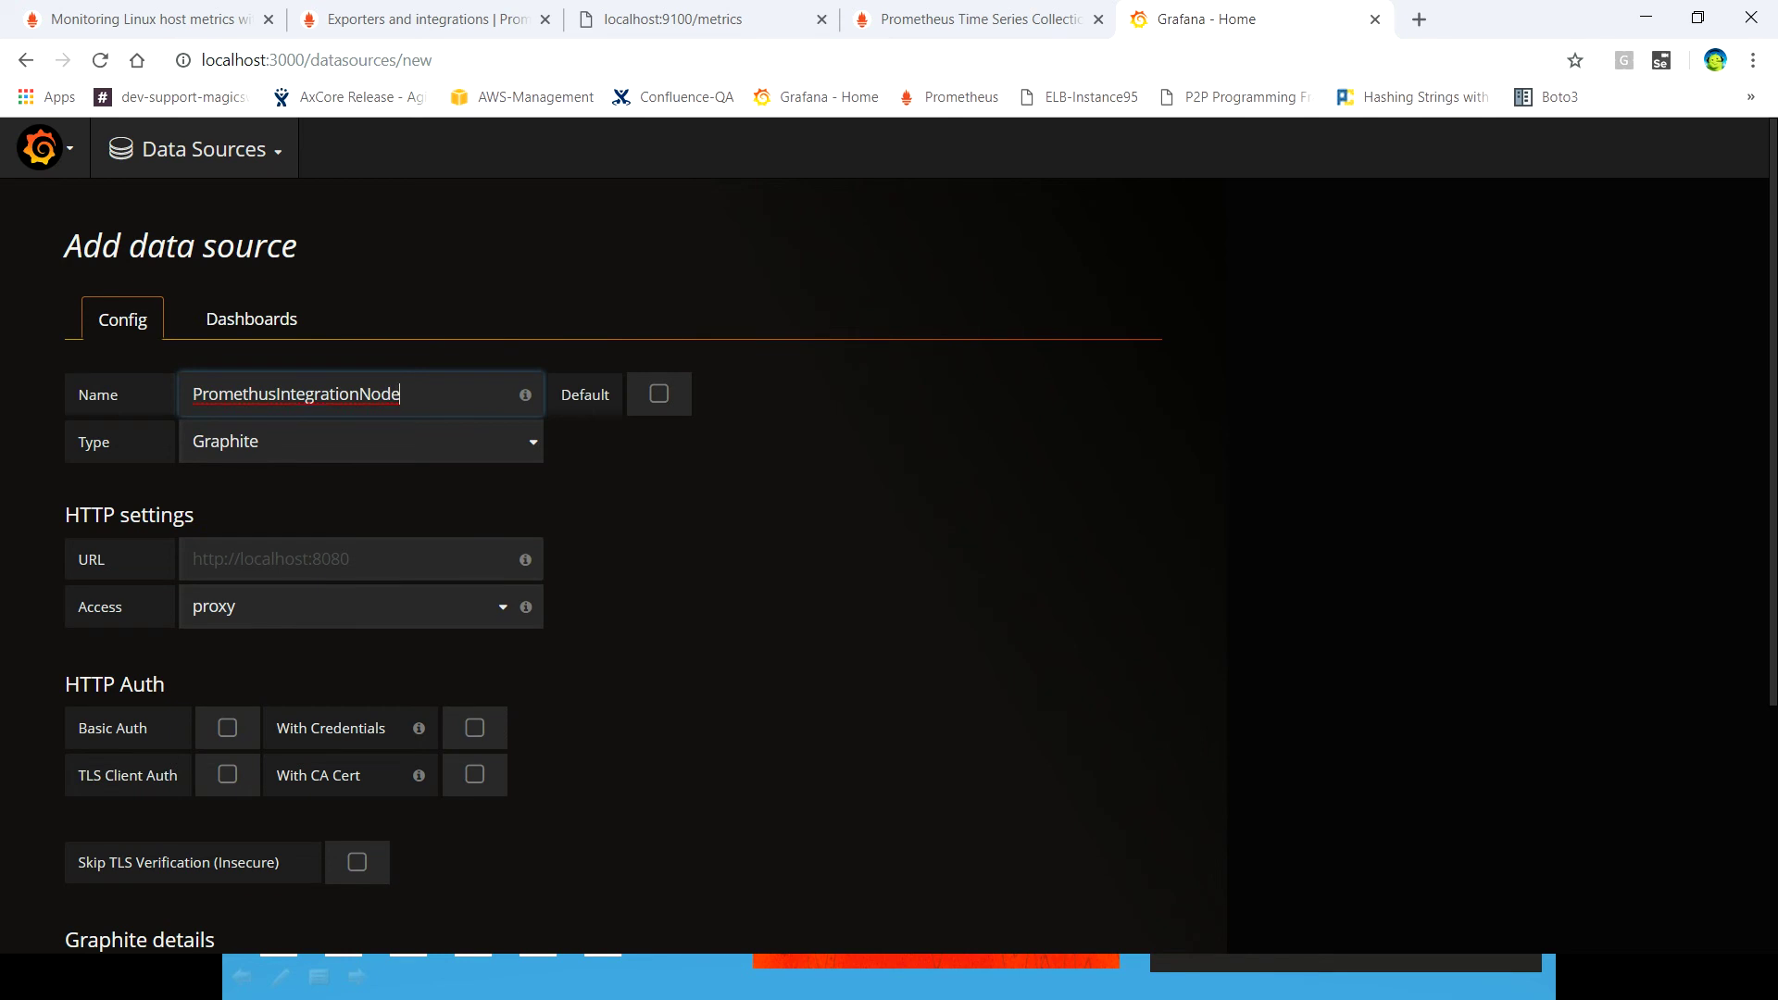
left_click(361, 442)
left_click(243, 635)
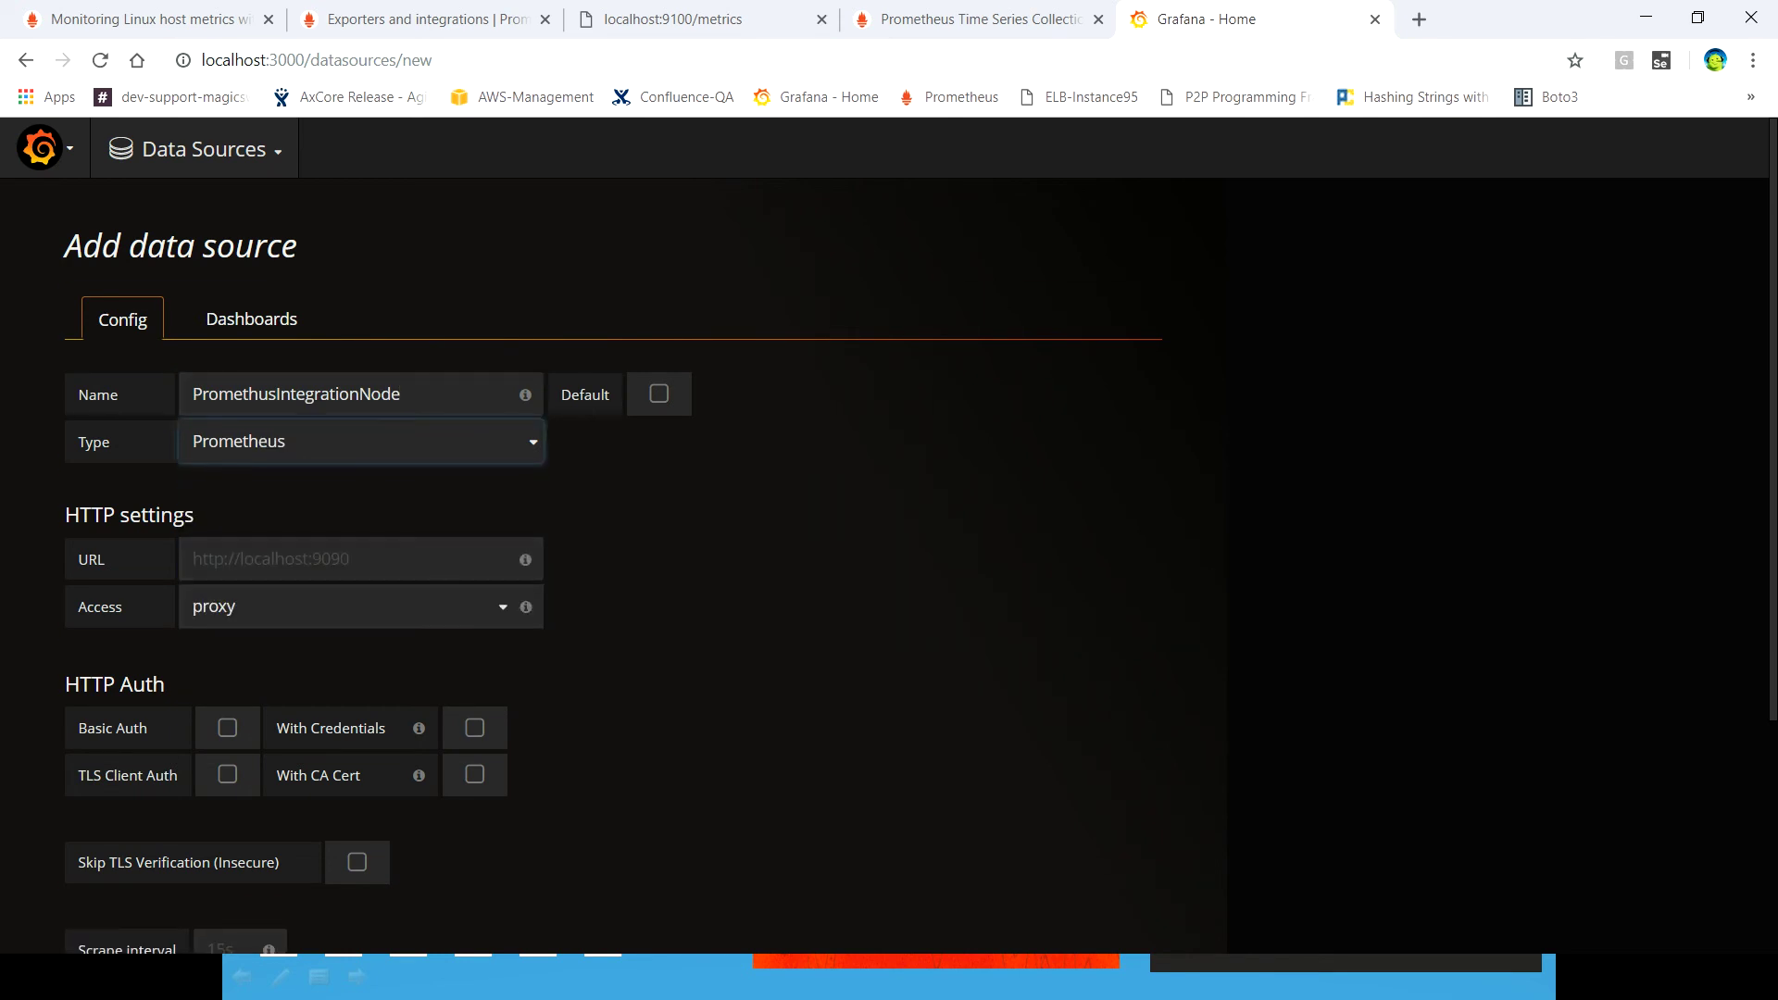
left_click(242, 559)
left_click(242, 599)
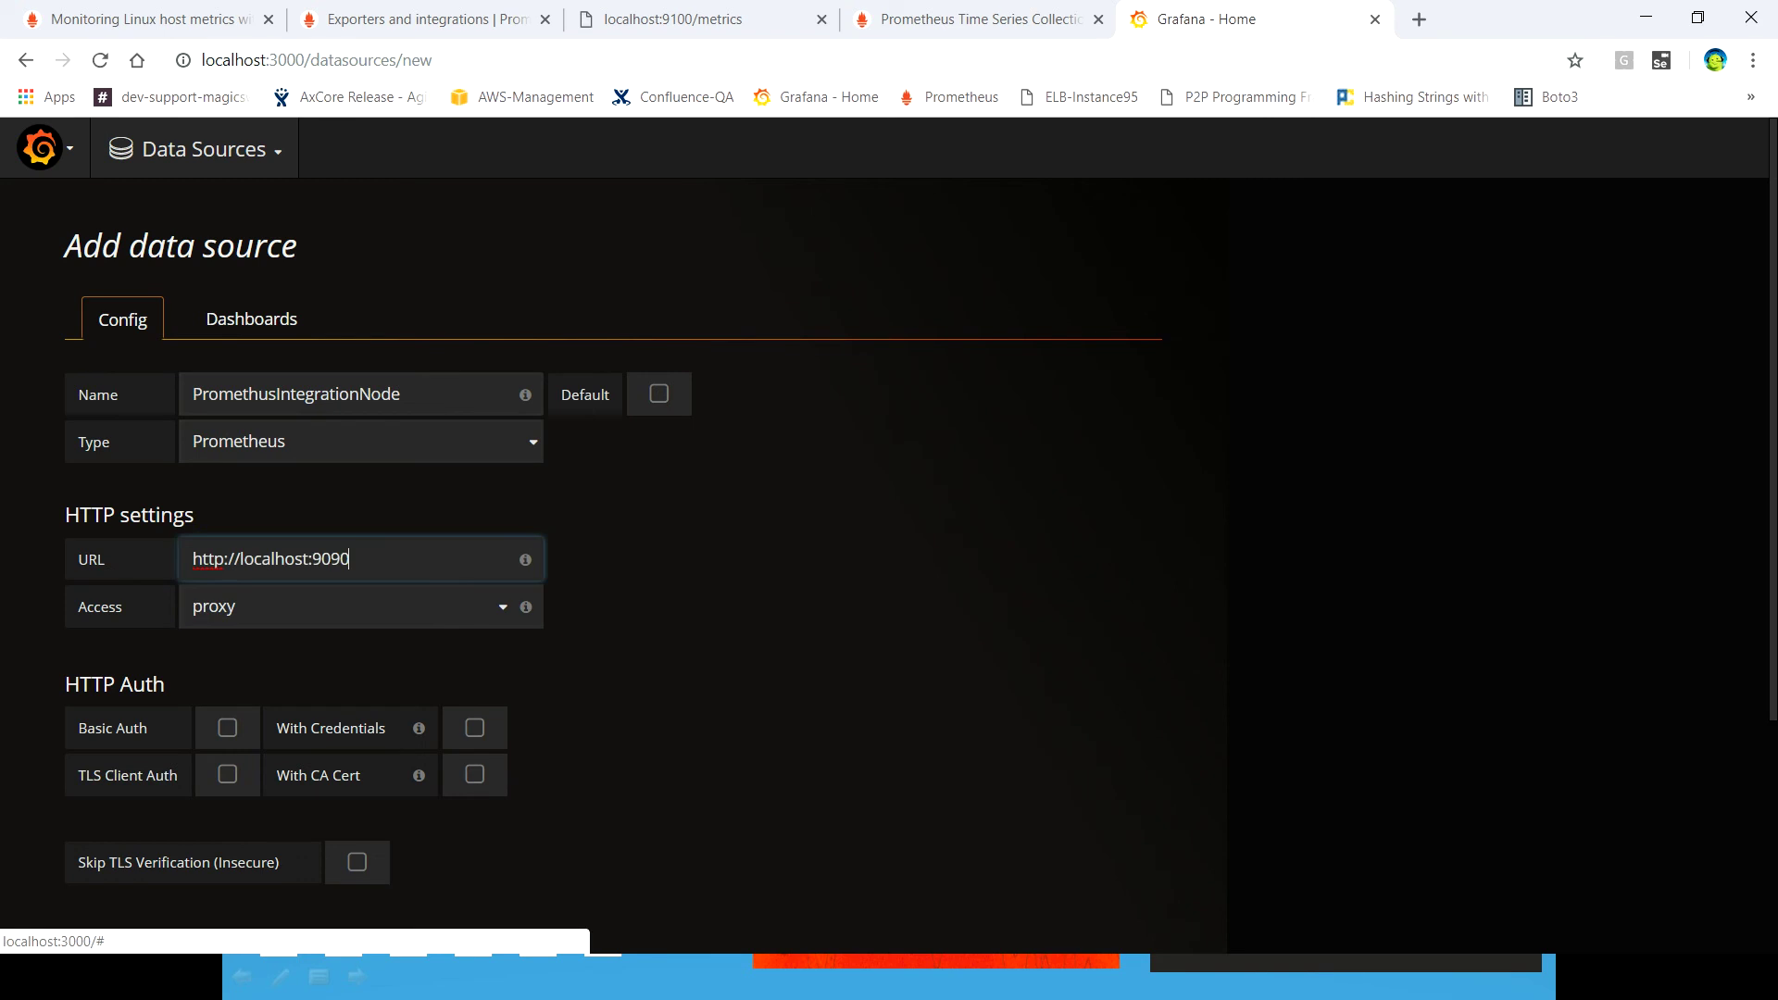
scroll(593, 648, "down", 3)
left_click(108, 830)
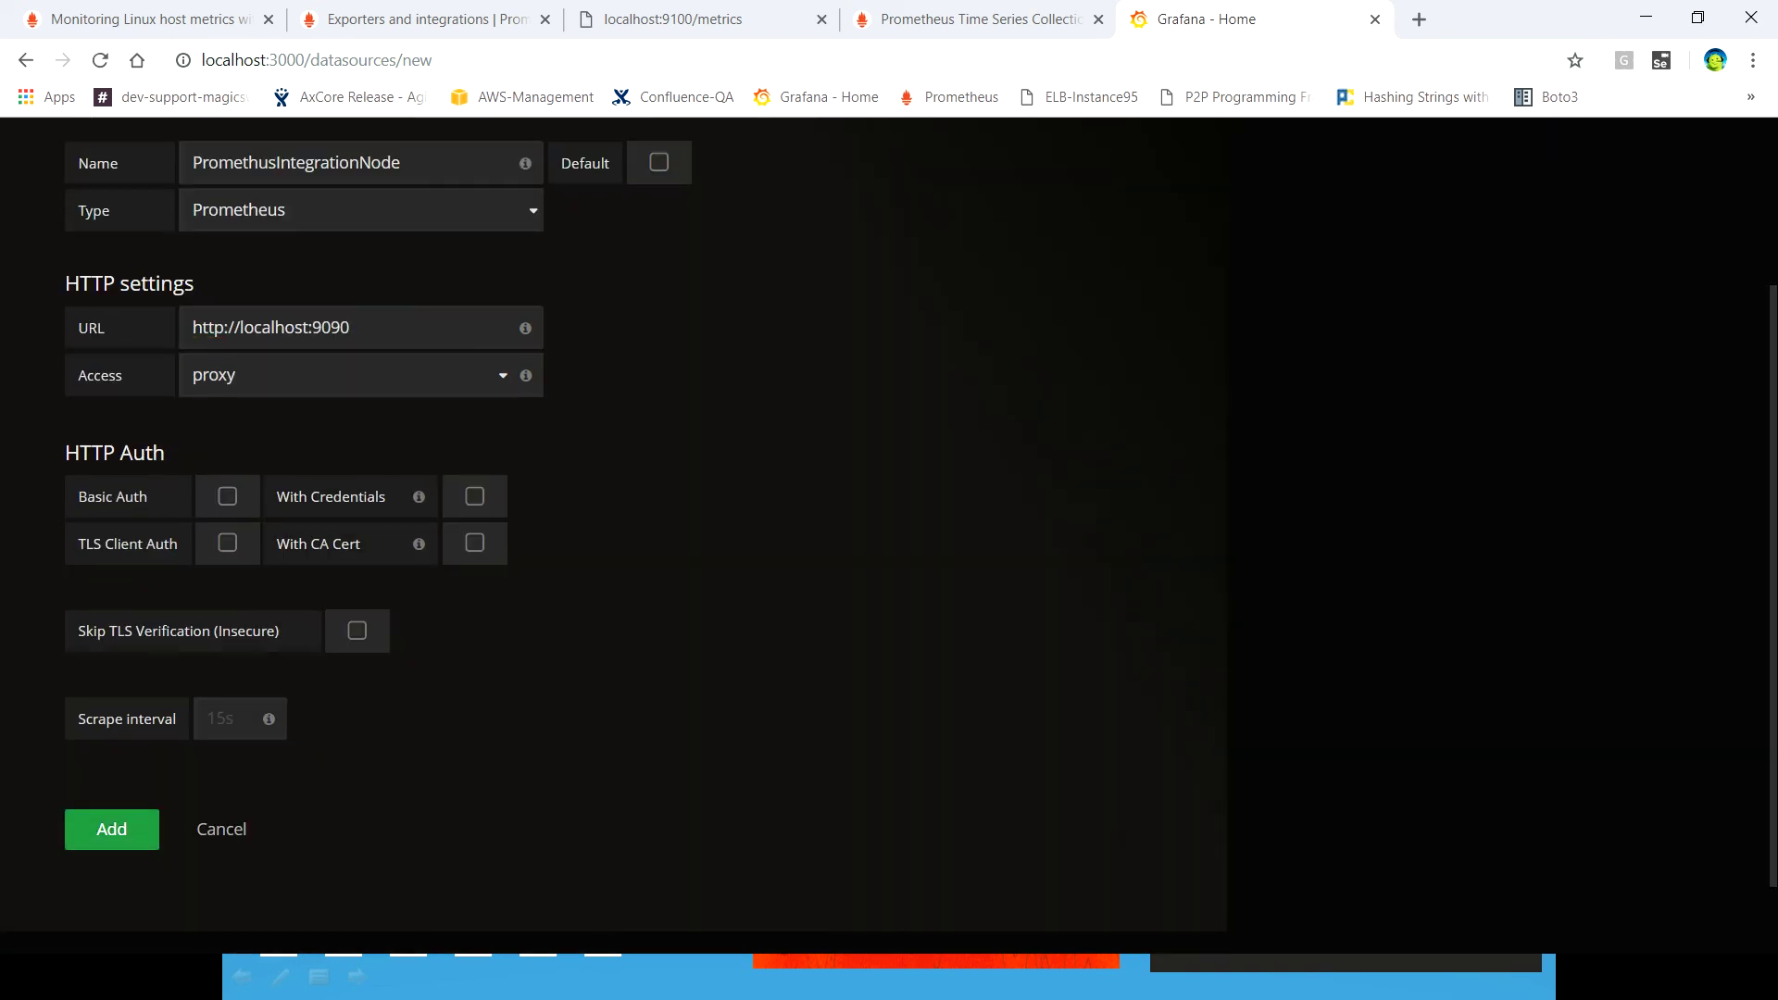
scroll(593, 593, "down", 4)
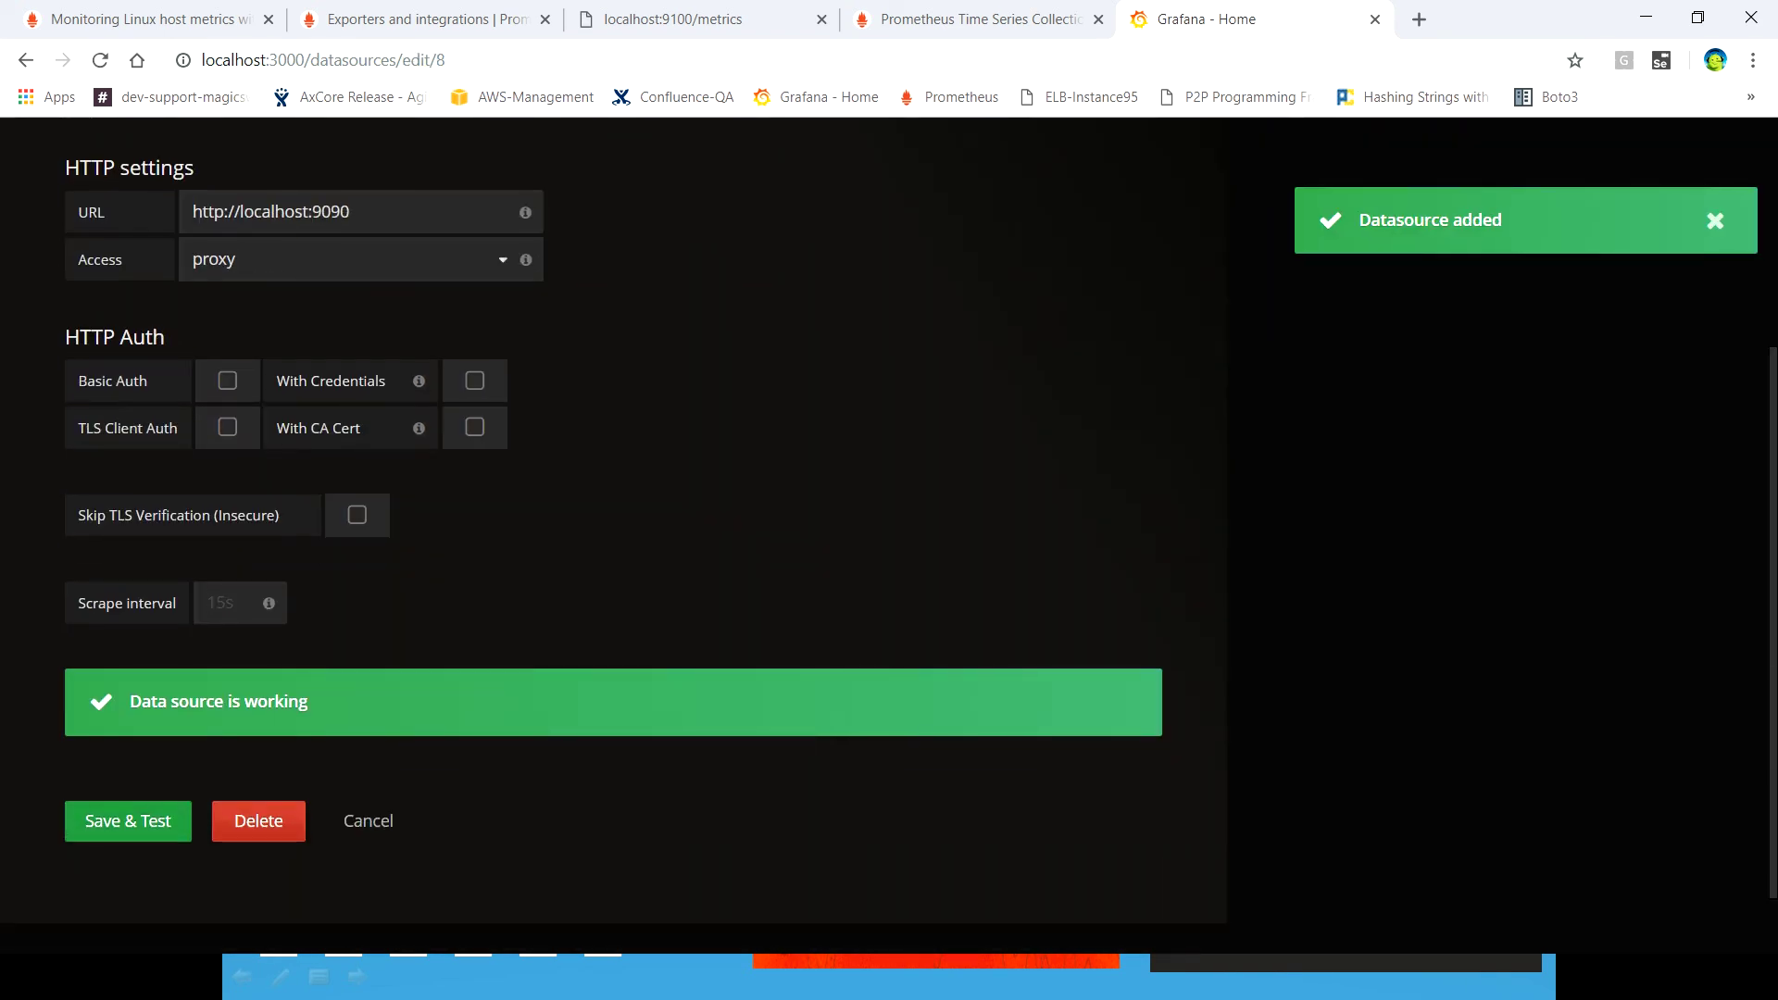
left_click(128, 822)
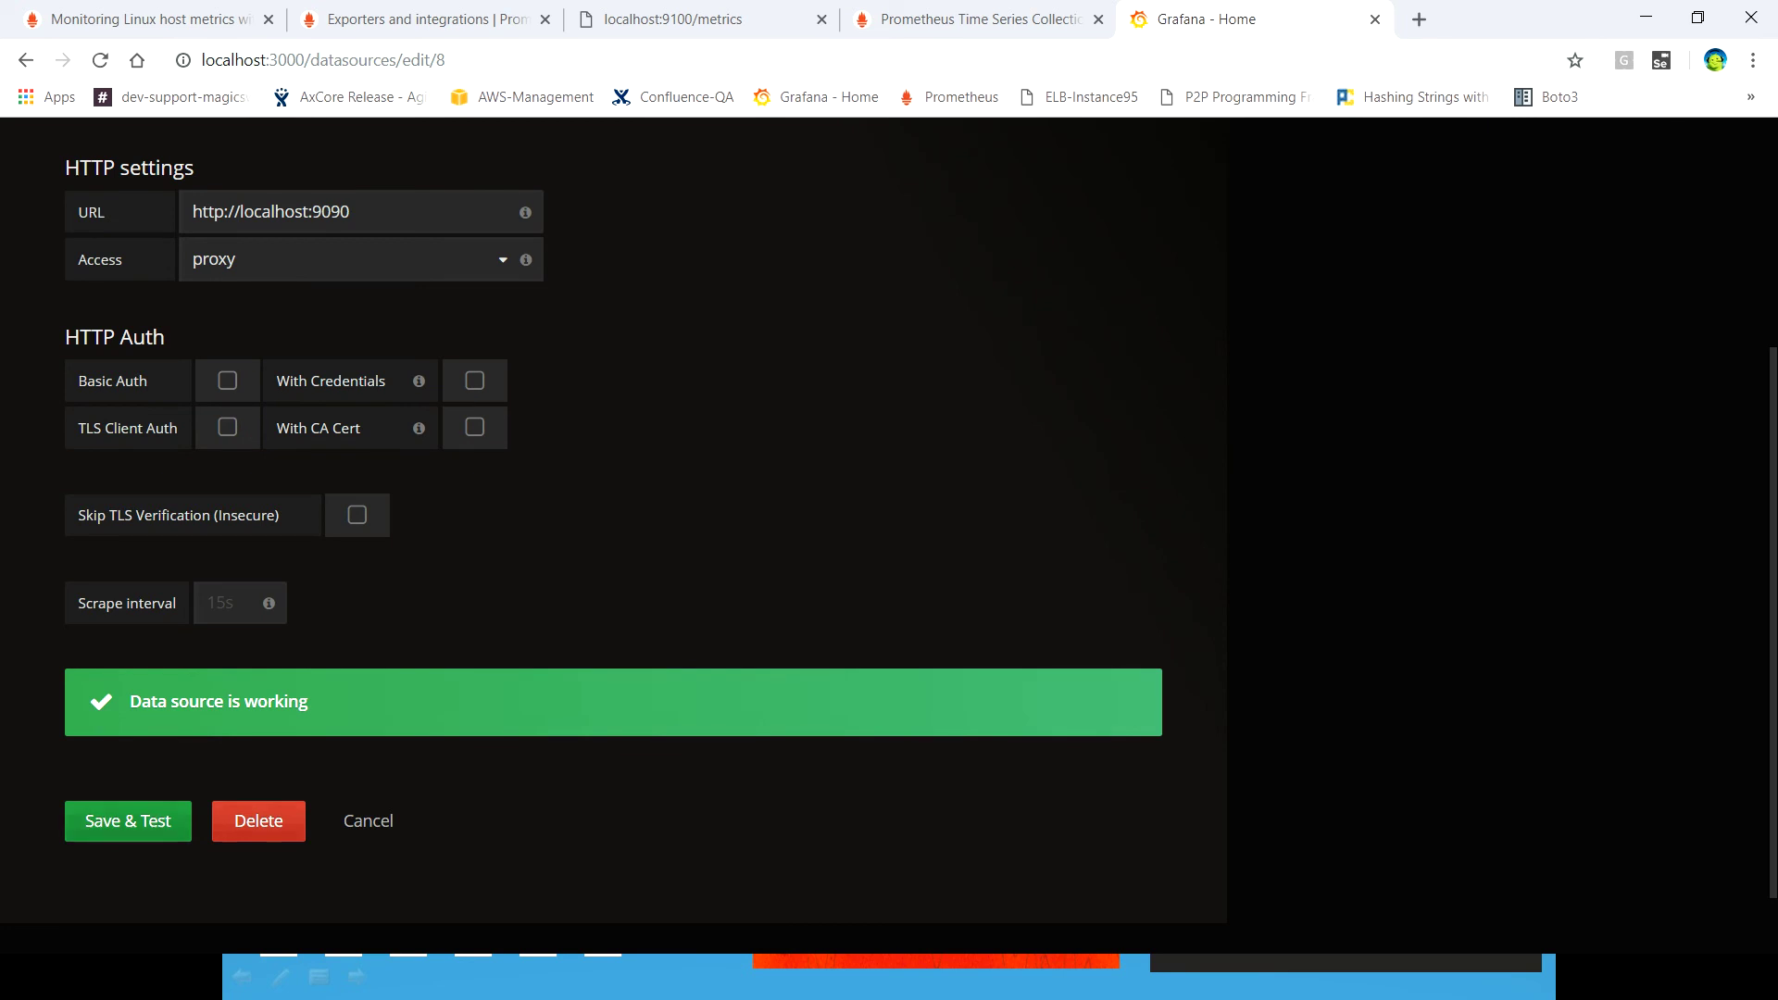
- Create a new Grafana dashboard with a Graph panel and open that panel for editing
scroll(592, 555, "up", 4)
left_click(45, 148)
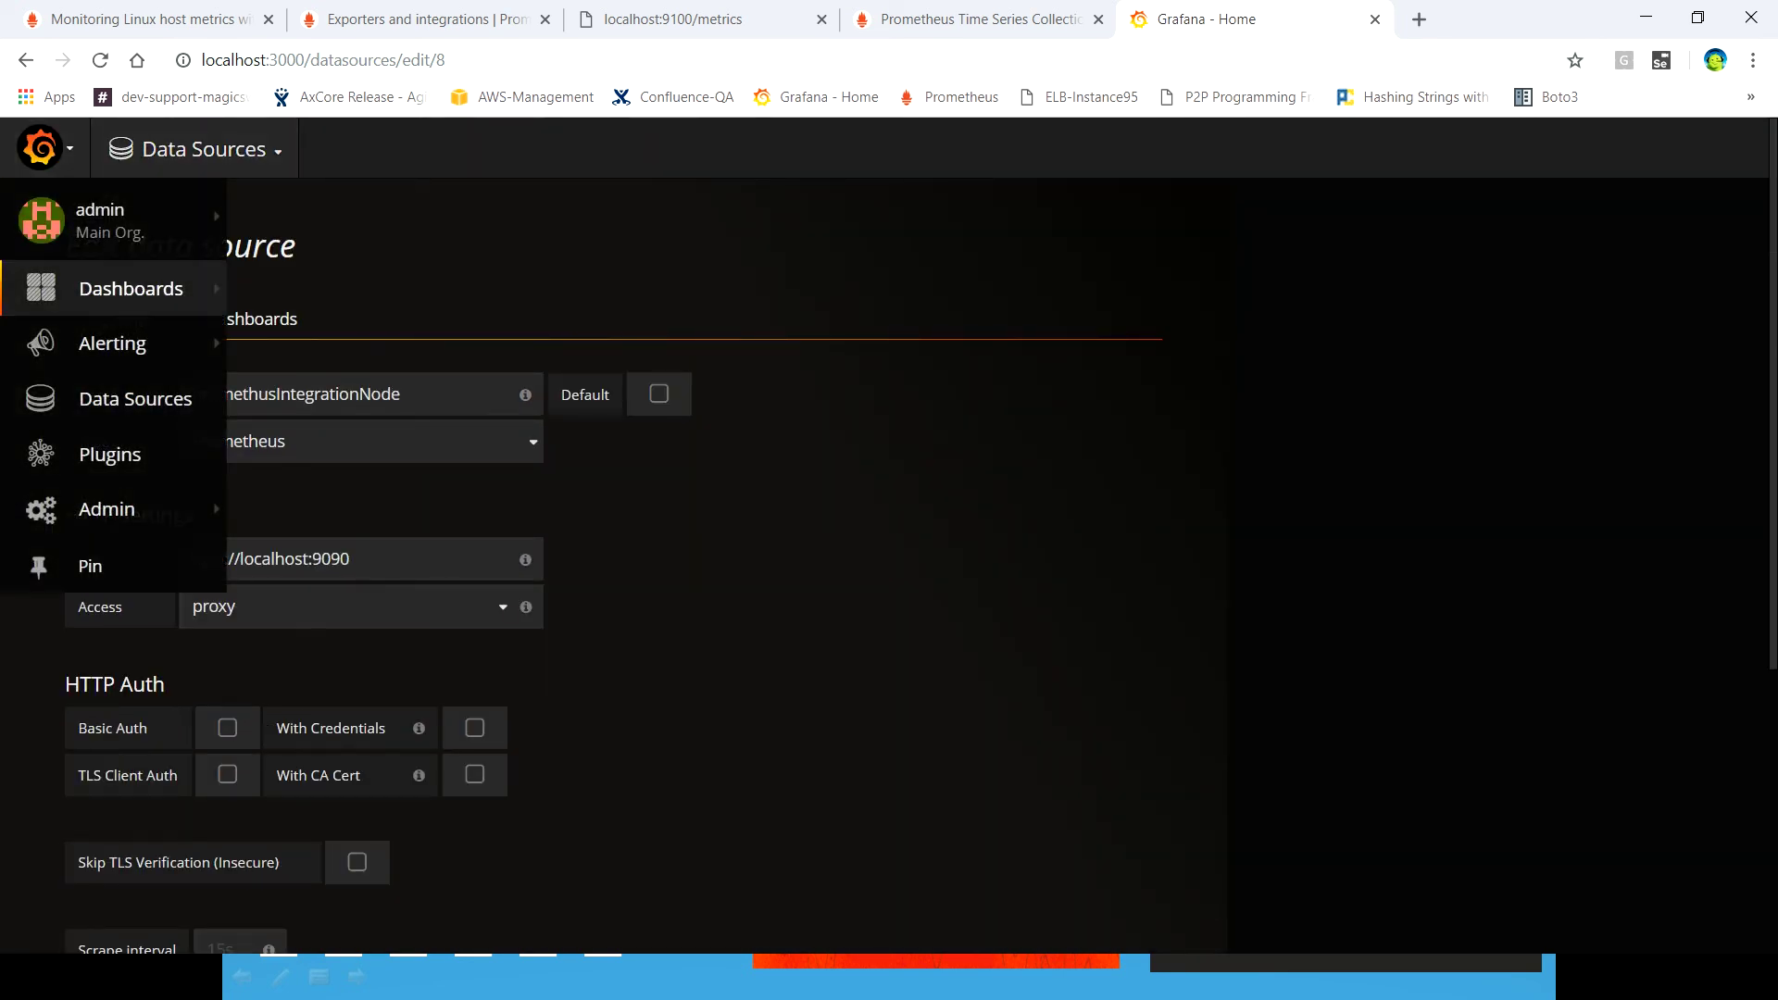
mouse_move(131, 289)
left_click(278, 390)
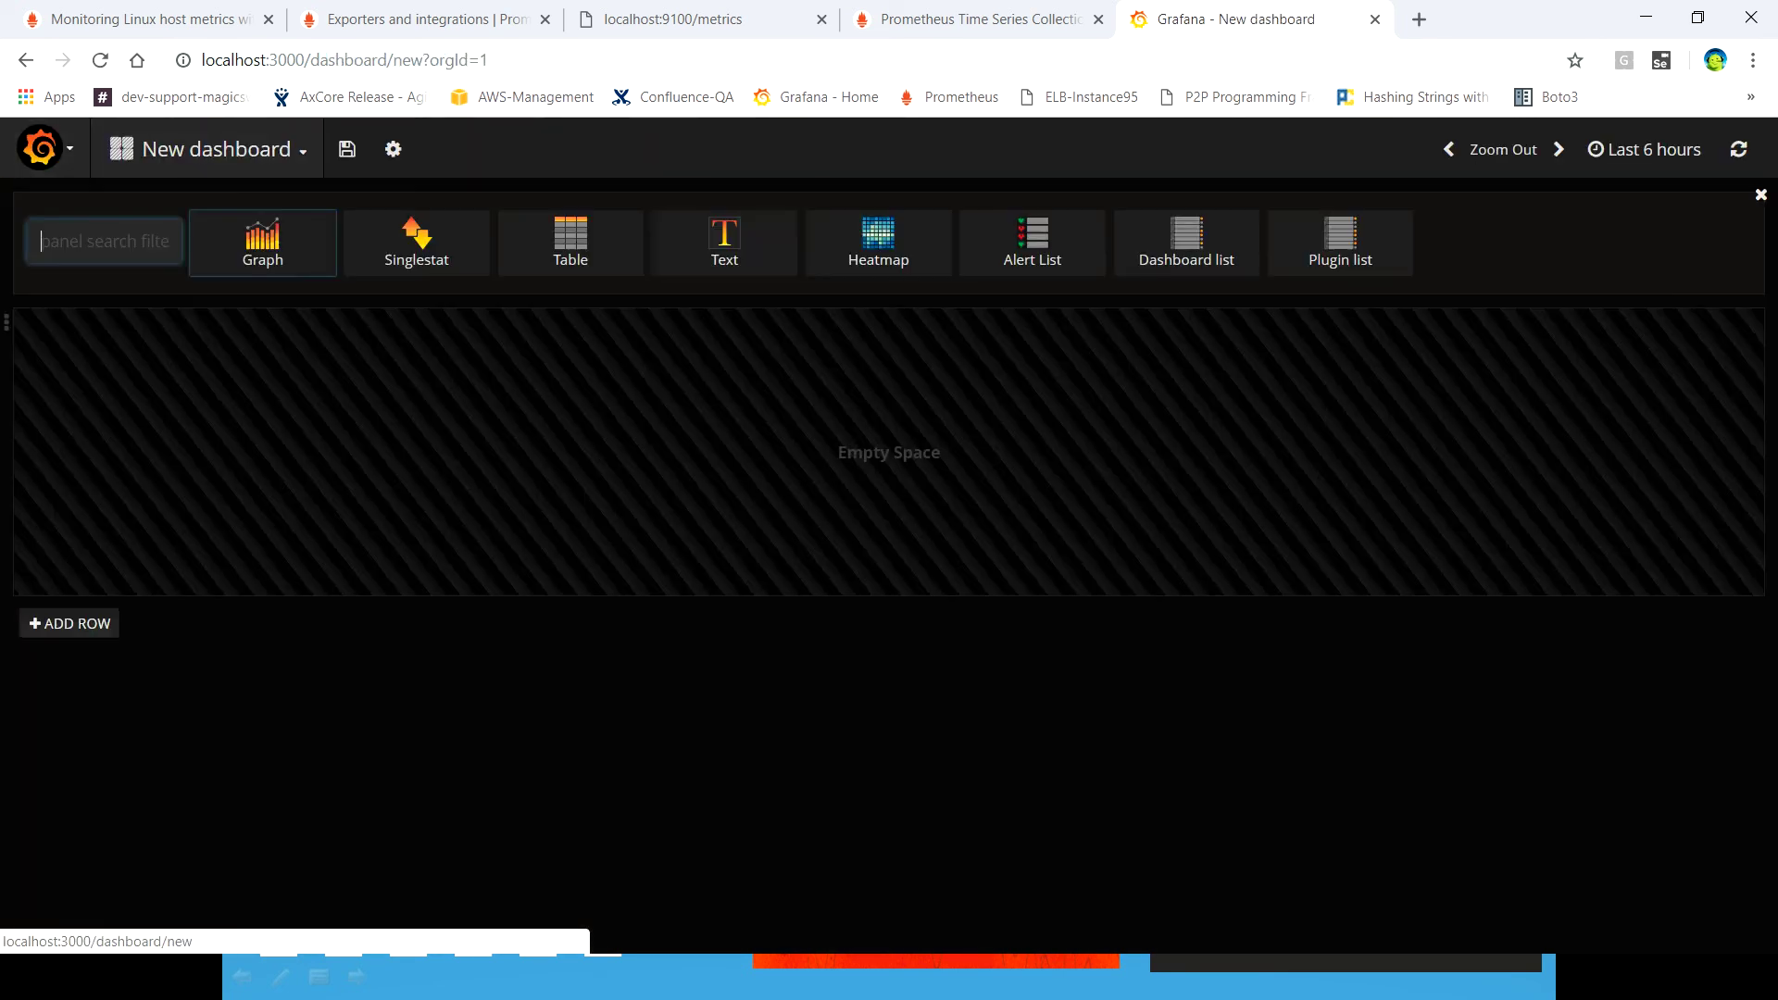
left_click(262, 243)
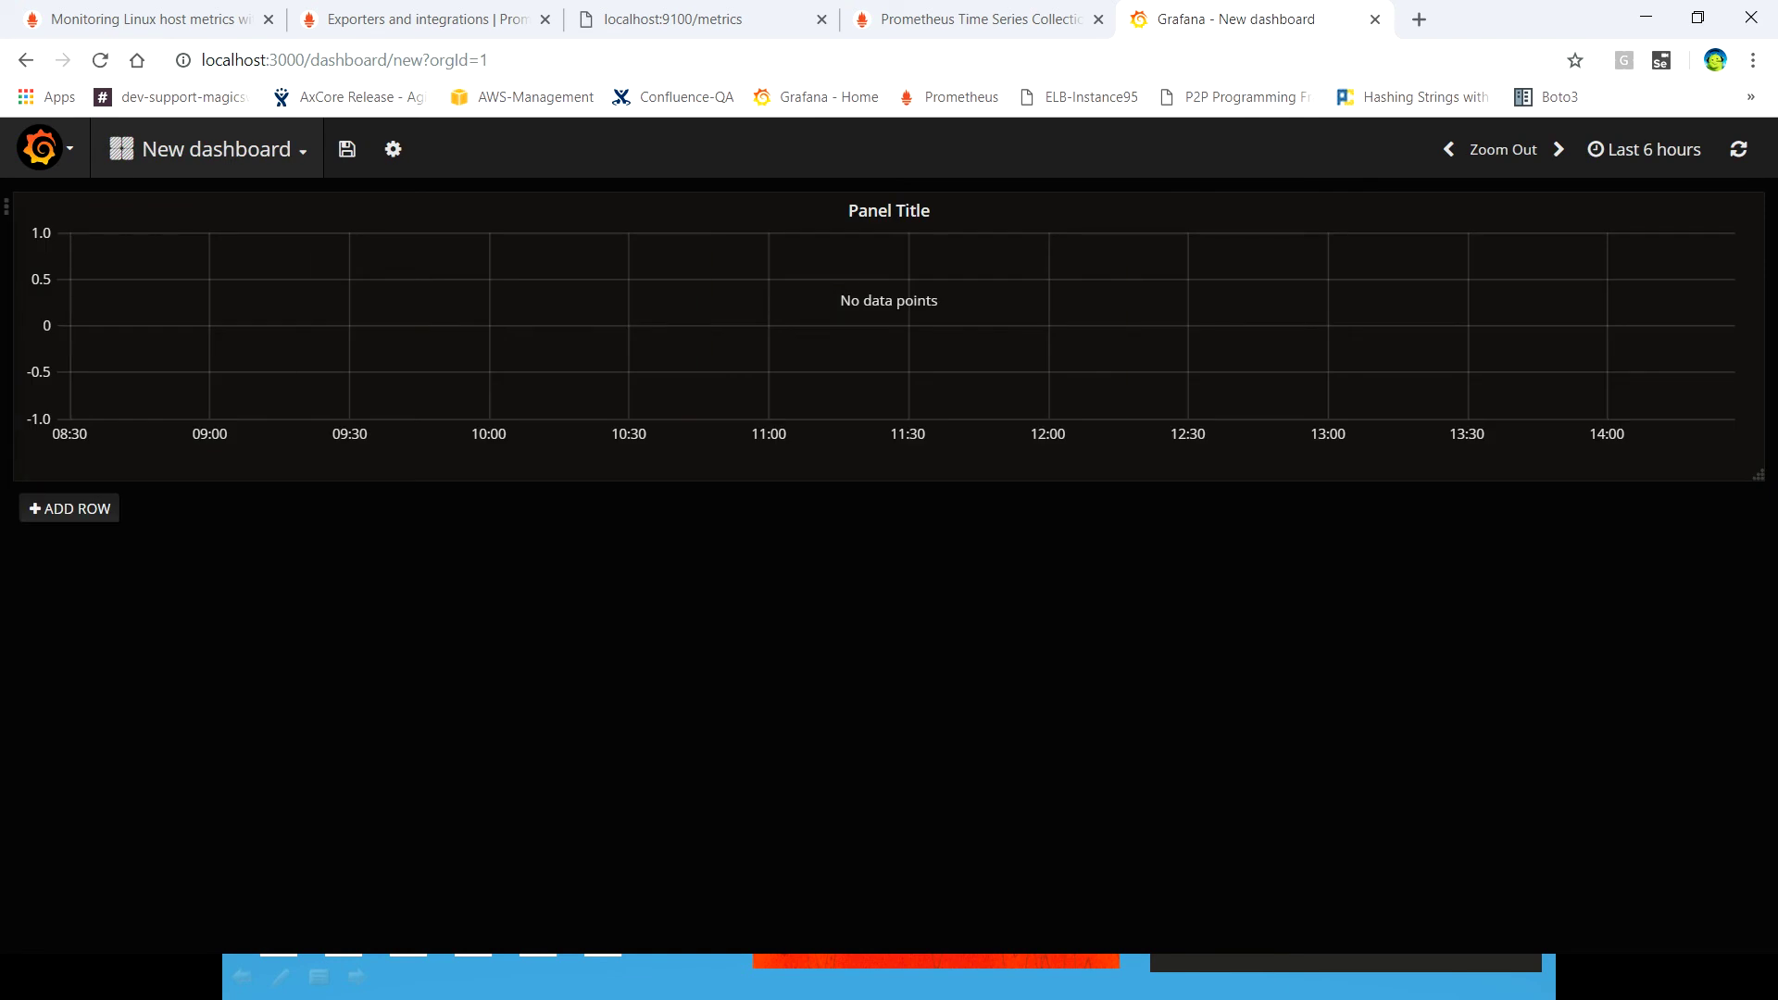
left_click(888, 211)
left_click(860, 176)
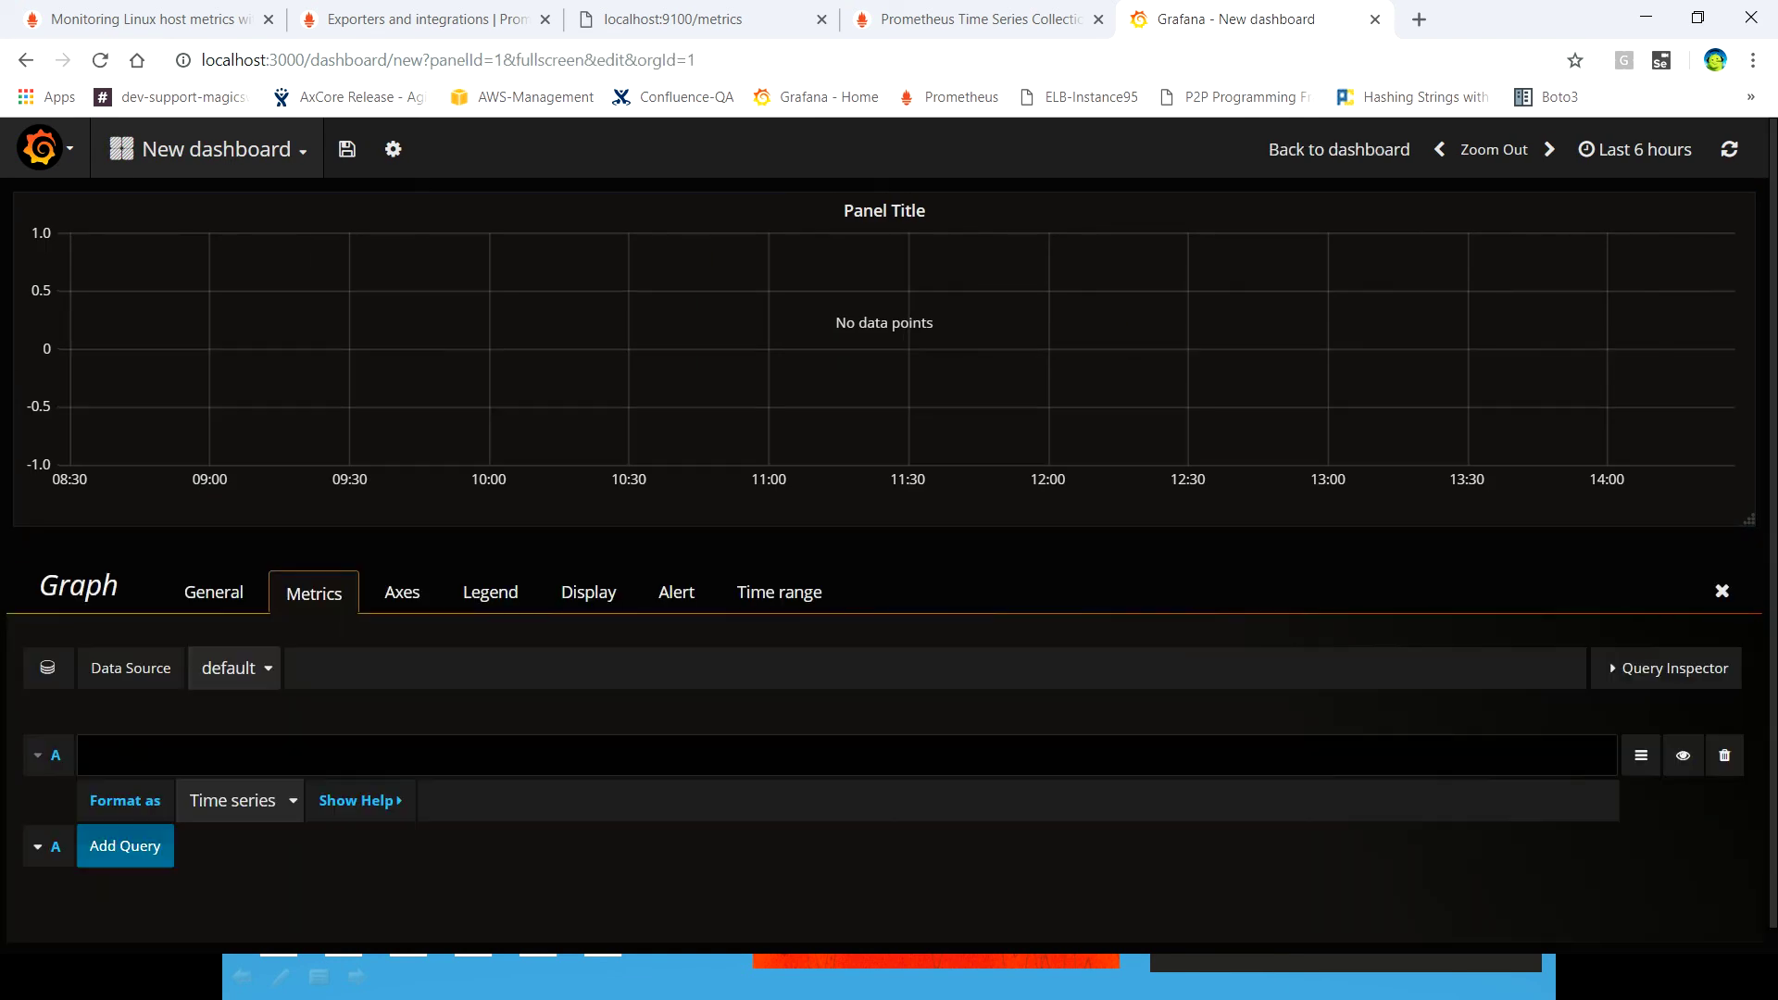
- Set the graph panel's title to PrometheusIntegrationNodeExporter
left_click(214, 593)
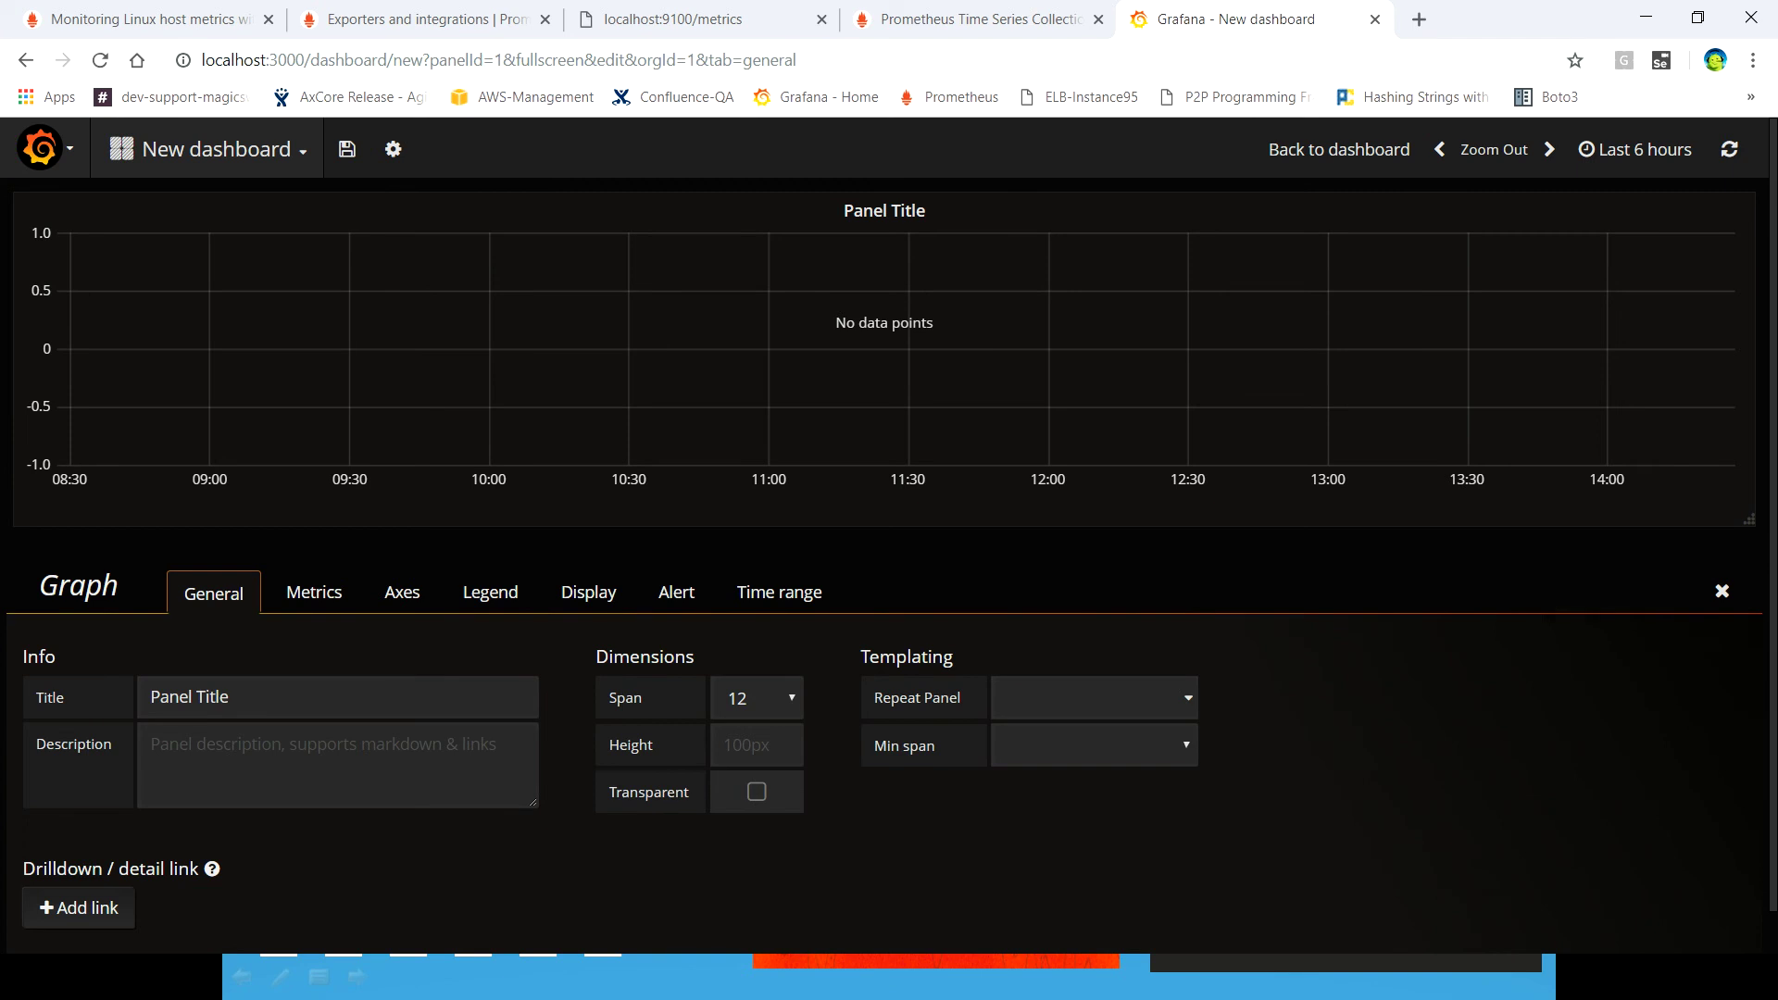
left_click(229, 698)
key("BackSpace")
key("BackSpace")
key("BackSpace")
key("BackSpace")
key("BackSpace")
key("BackSpace")
key("BackSpace")
key("BackSpace")
key("BackSpace")
key("BackSpace")
key("BackSpace")
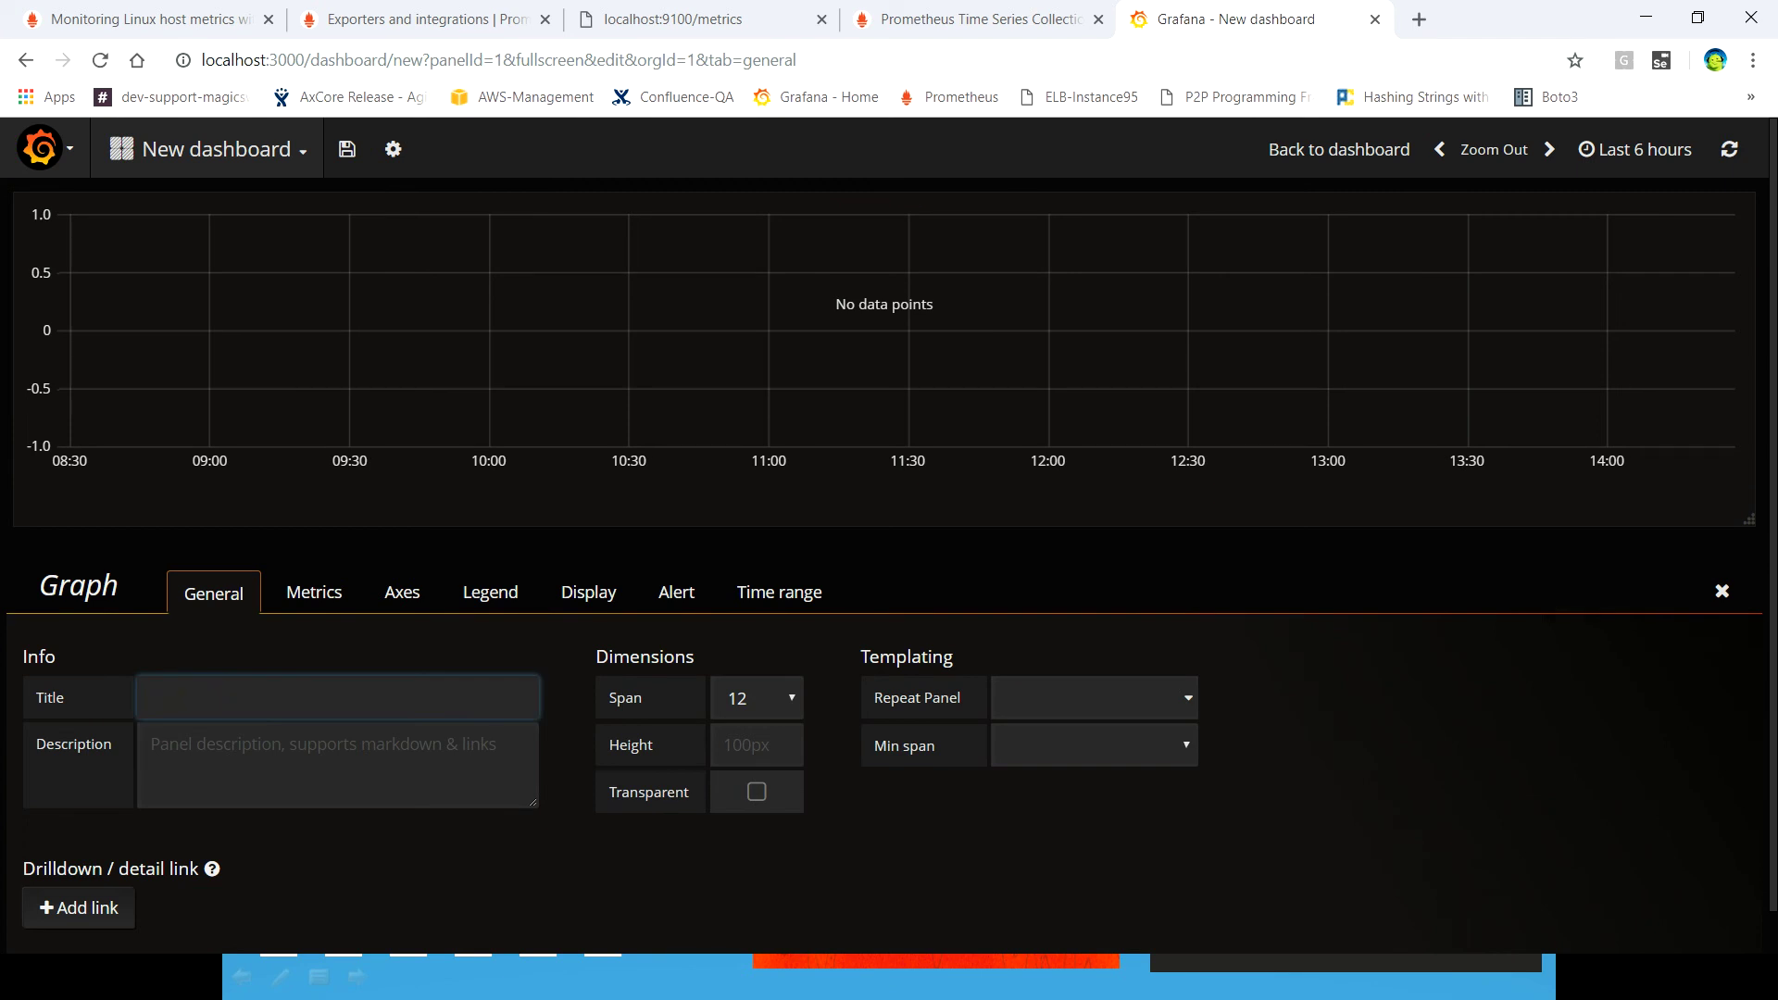
type("Prometheu")
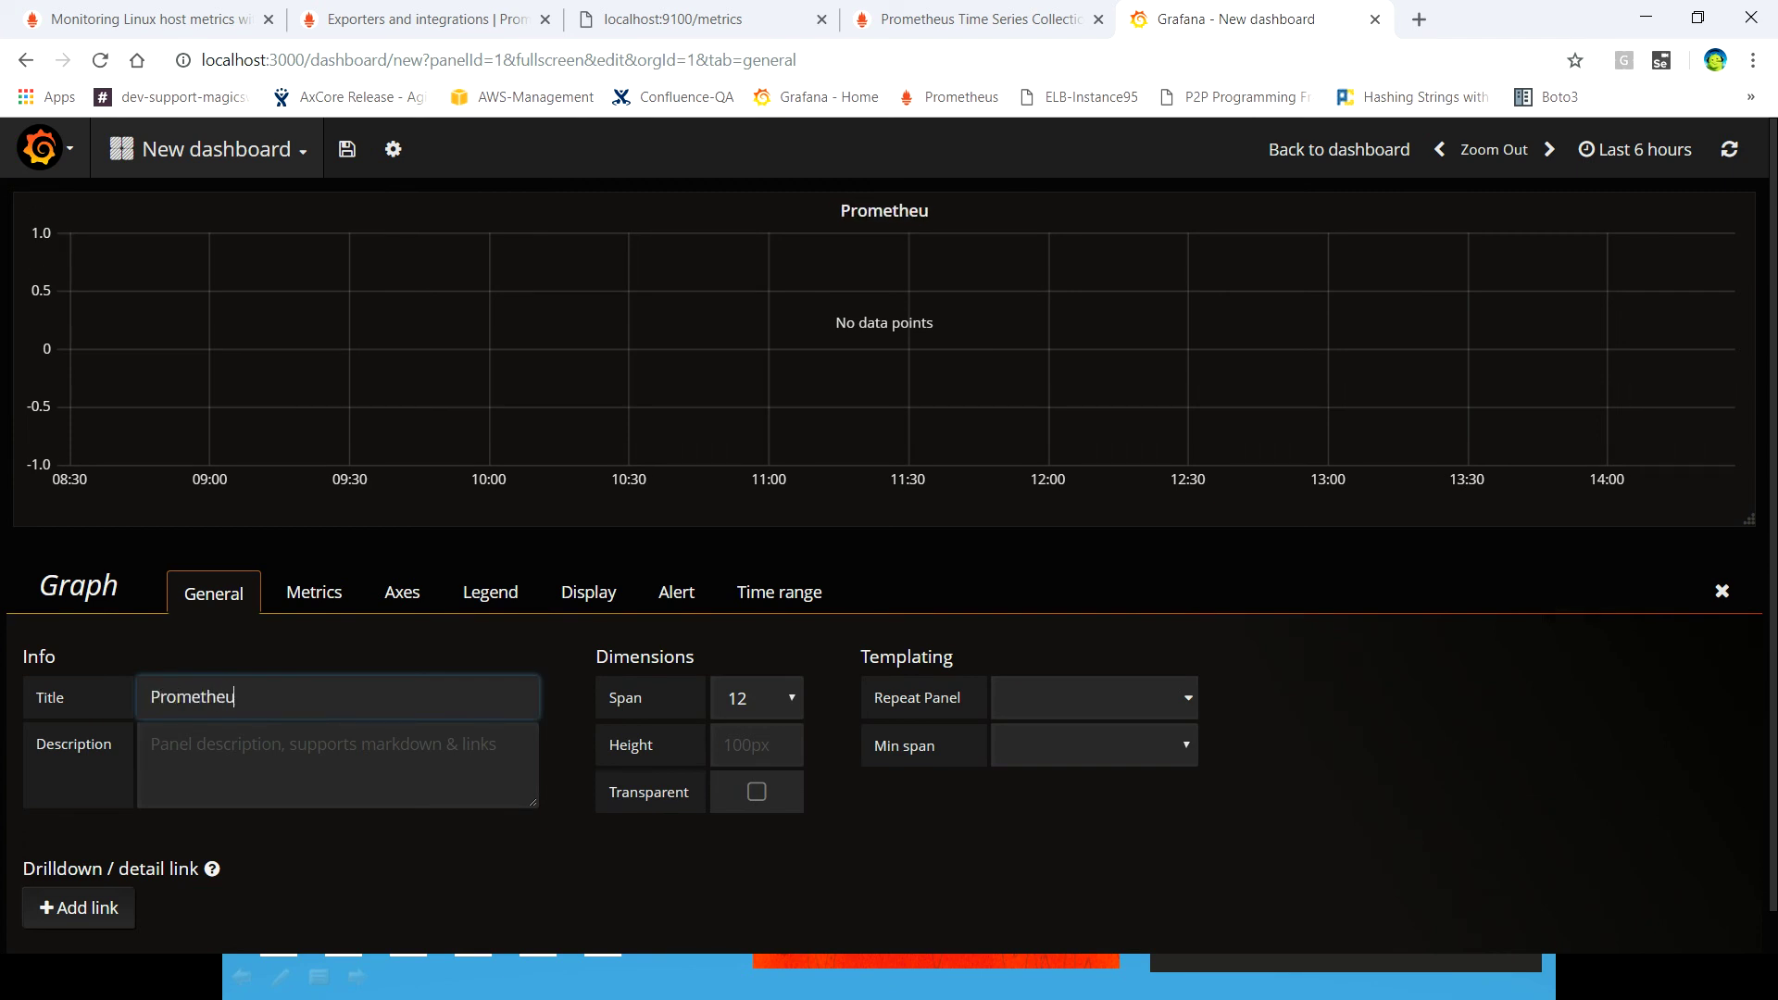
type("sIntegrati")
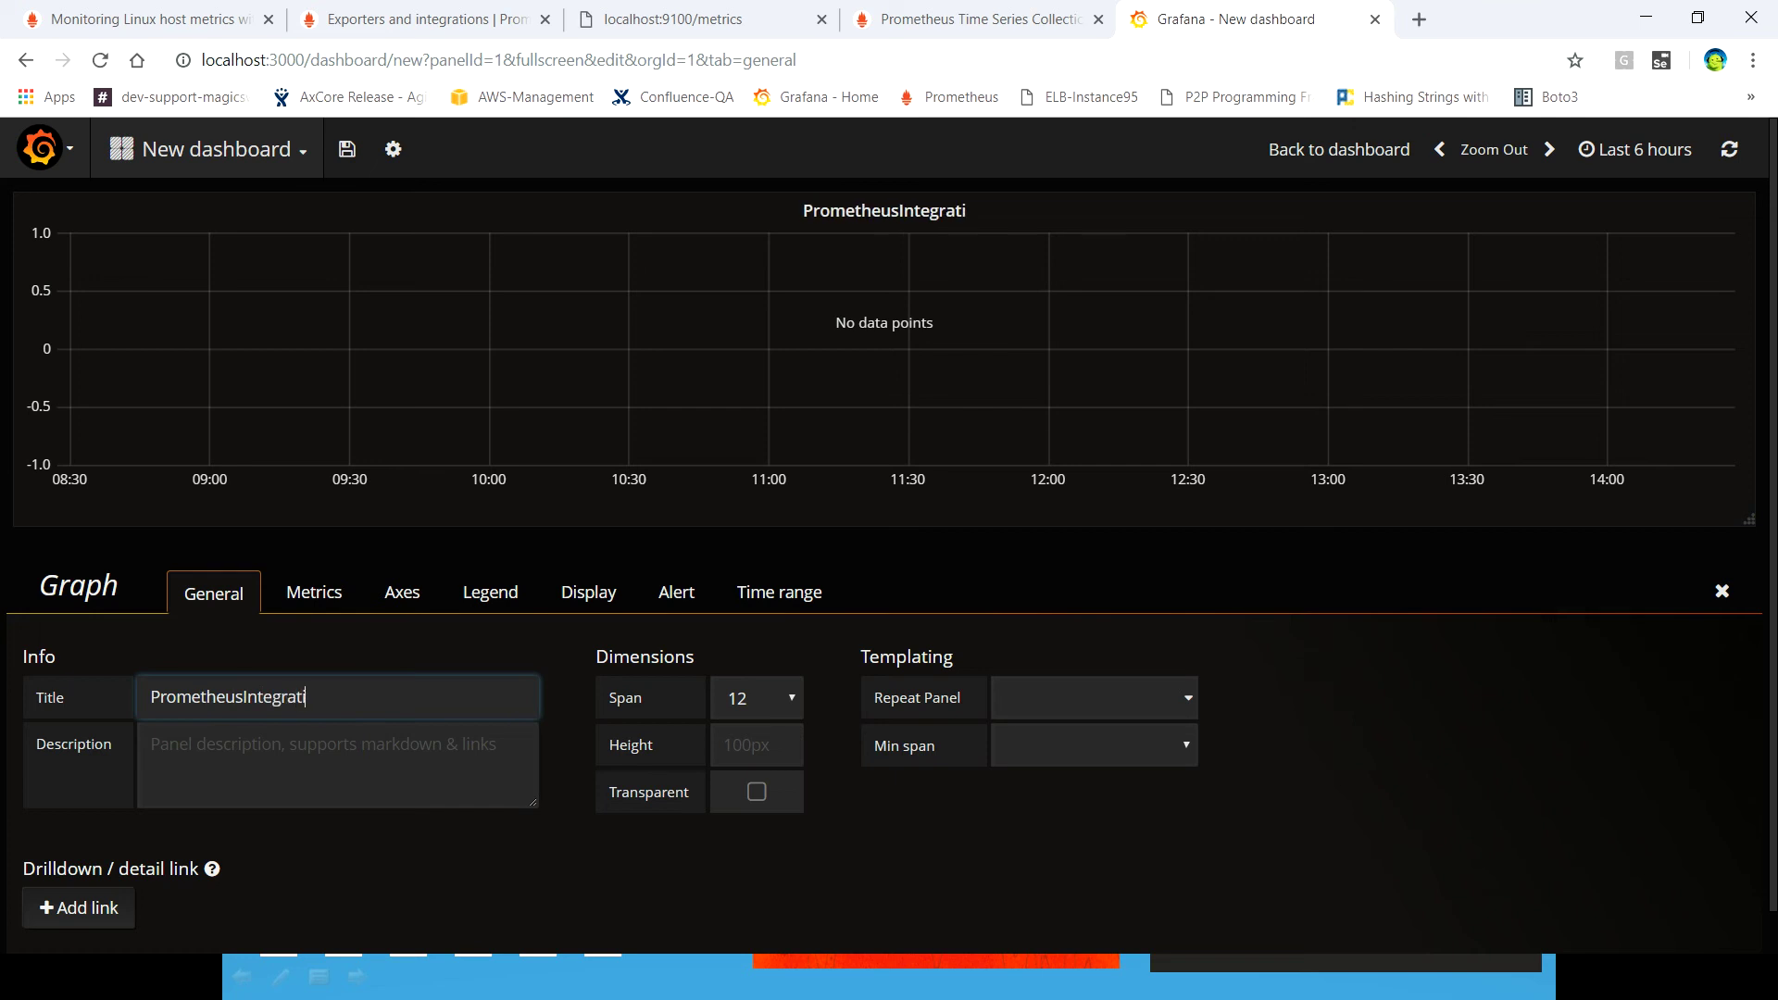
type("onNodeExporter")
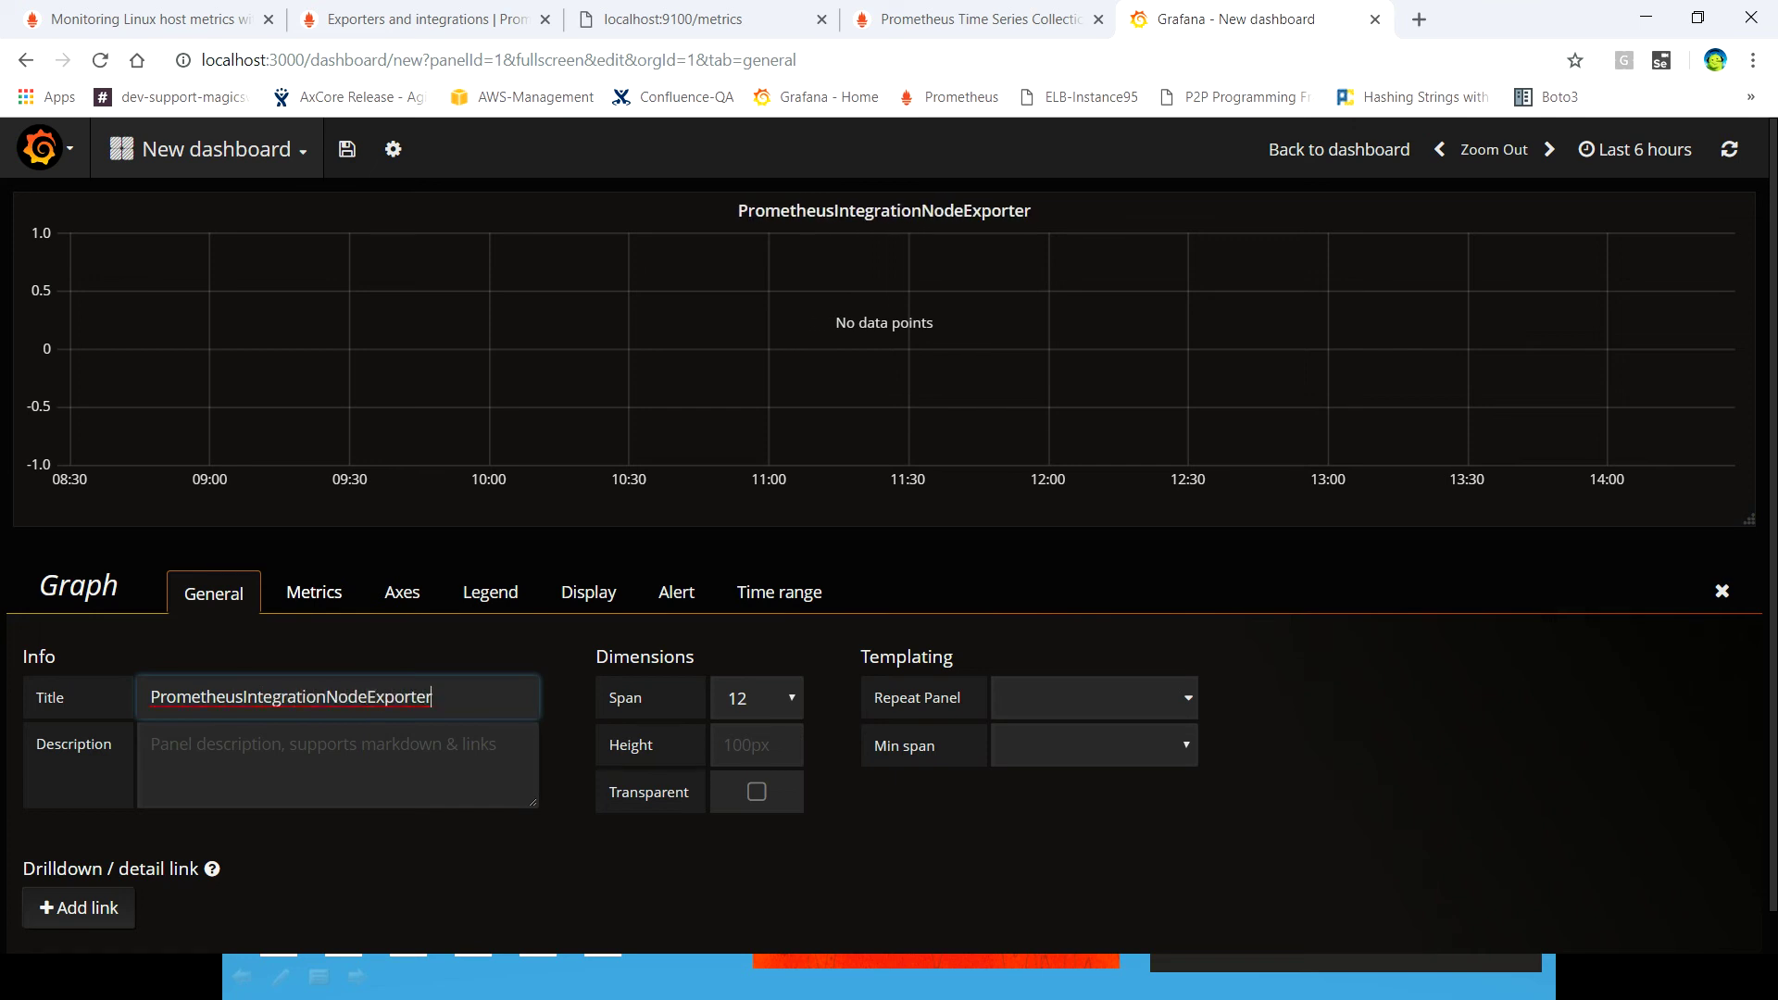
- Set PromethusIntegrationNode as the data source for the graph panel's metrics
left_click(314, 593)
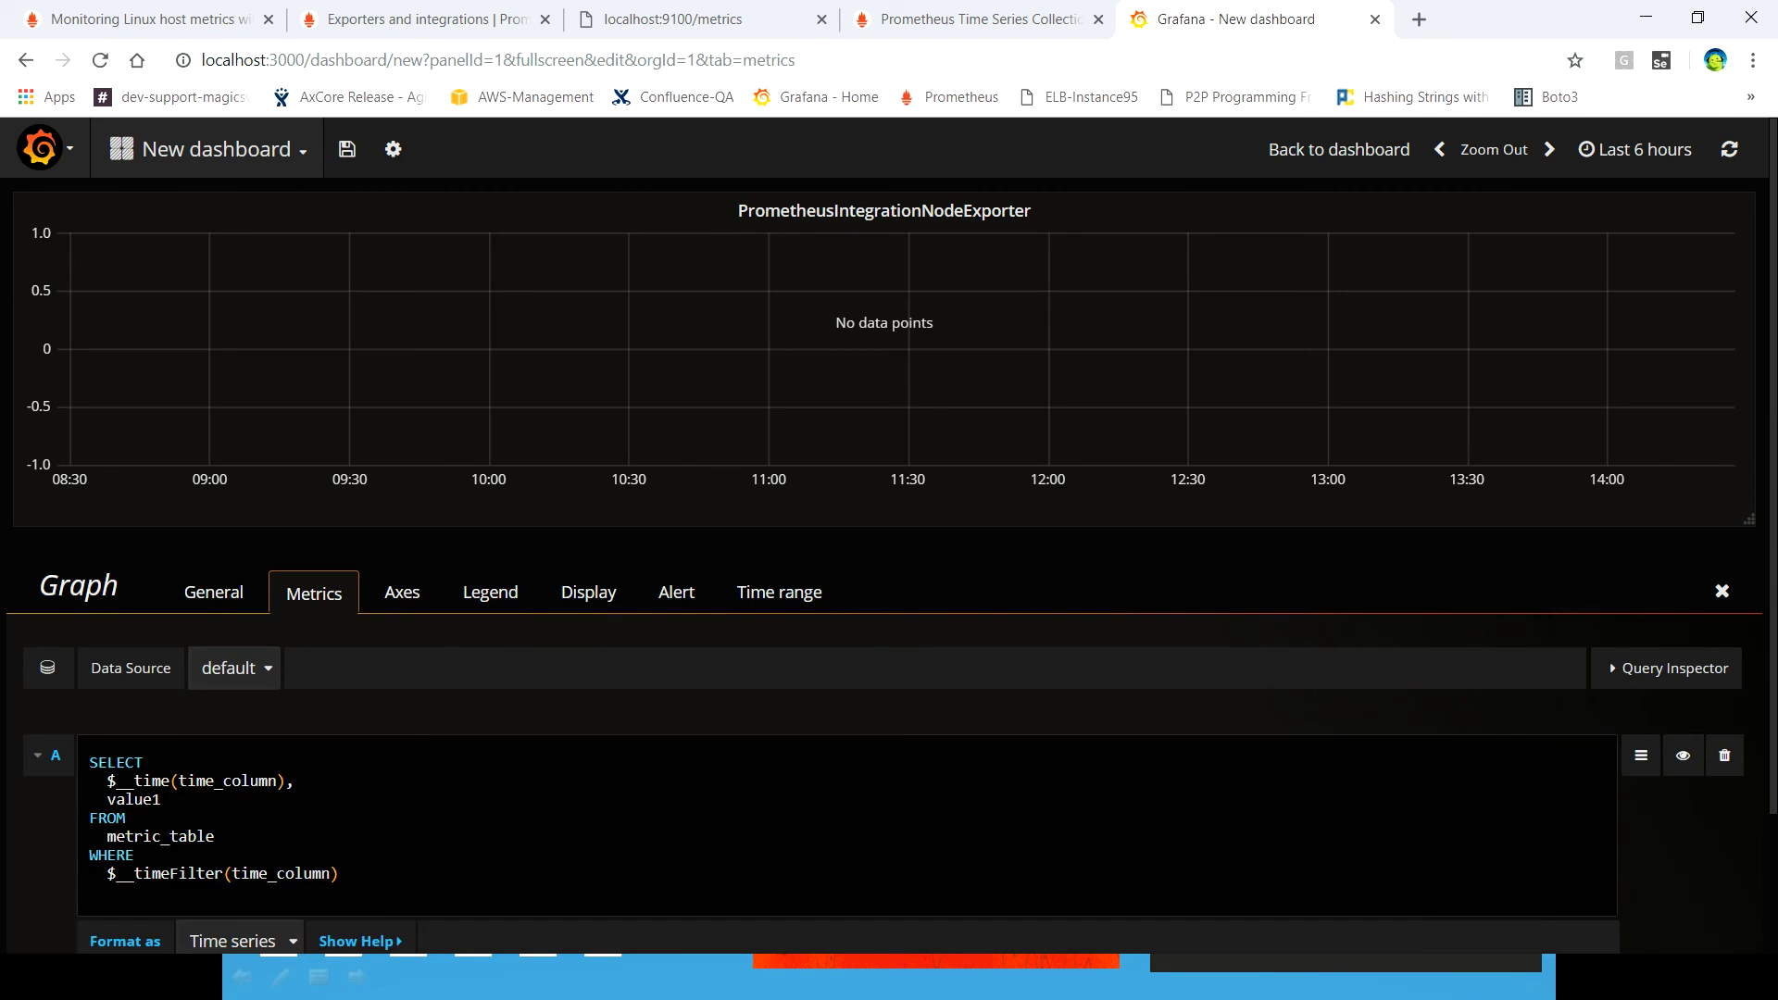
scroll(889, 538, "down", 2)
left_click(235, 501)
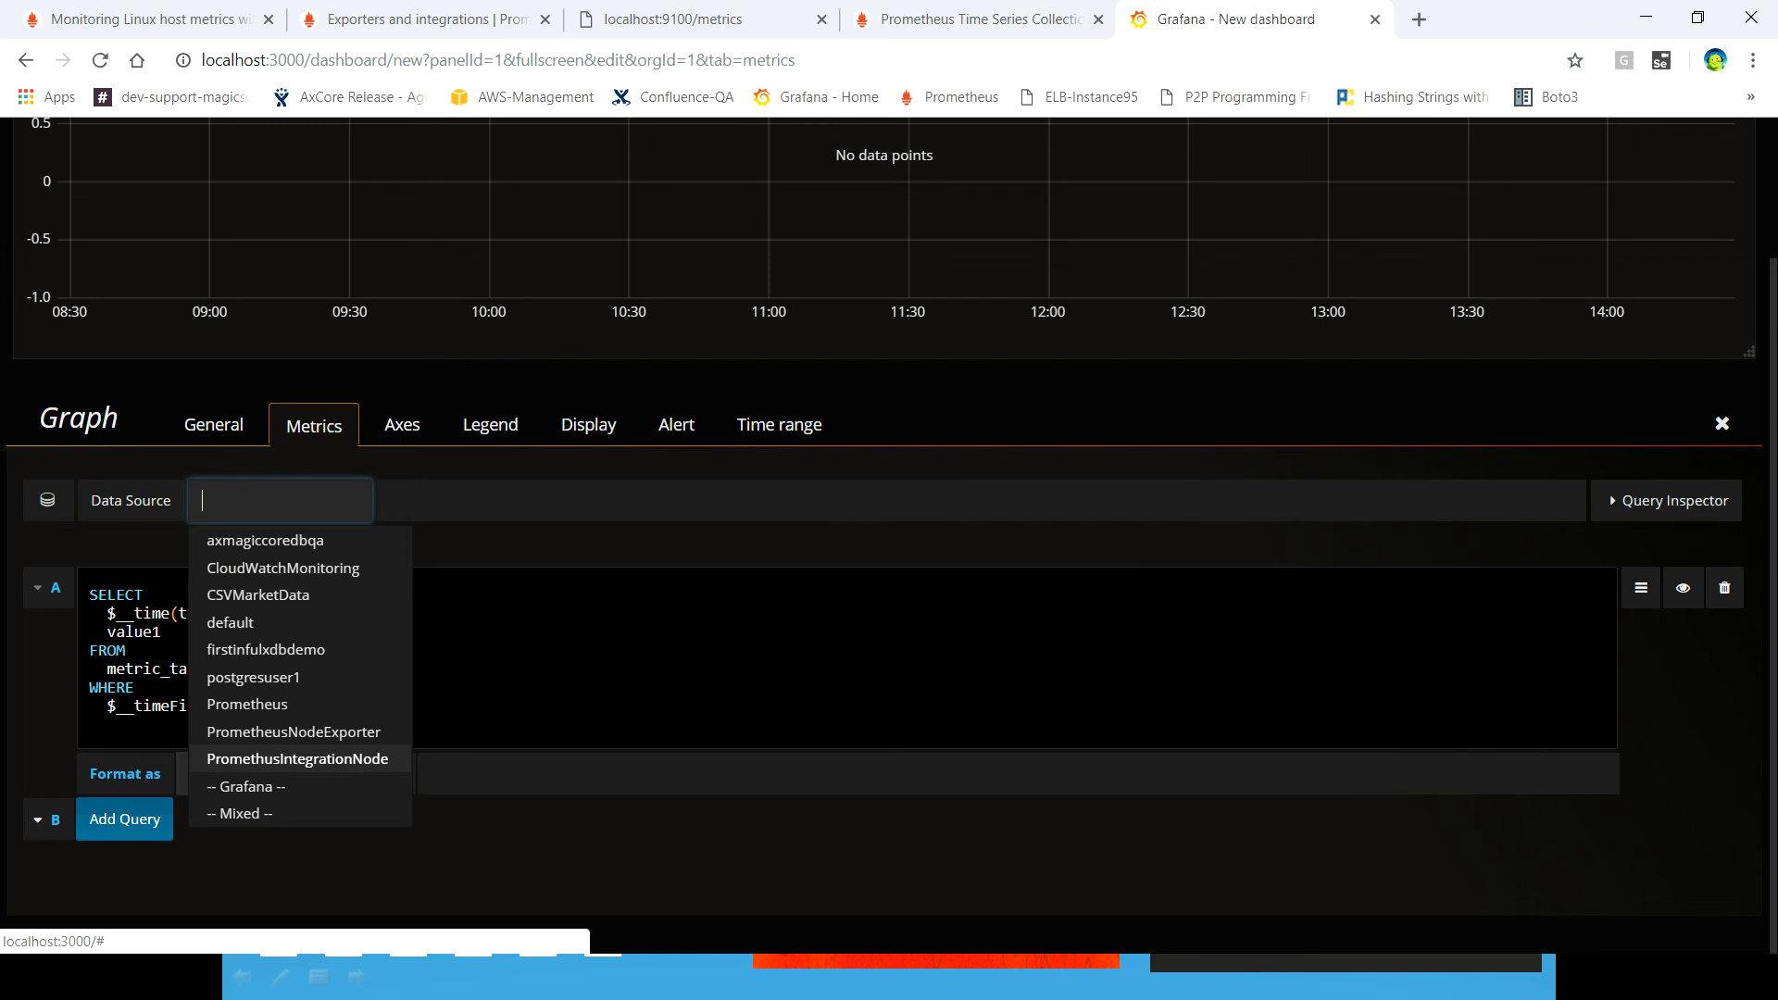
left_click(297, 759)
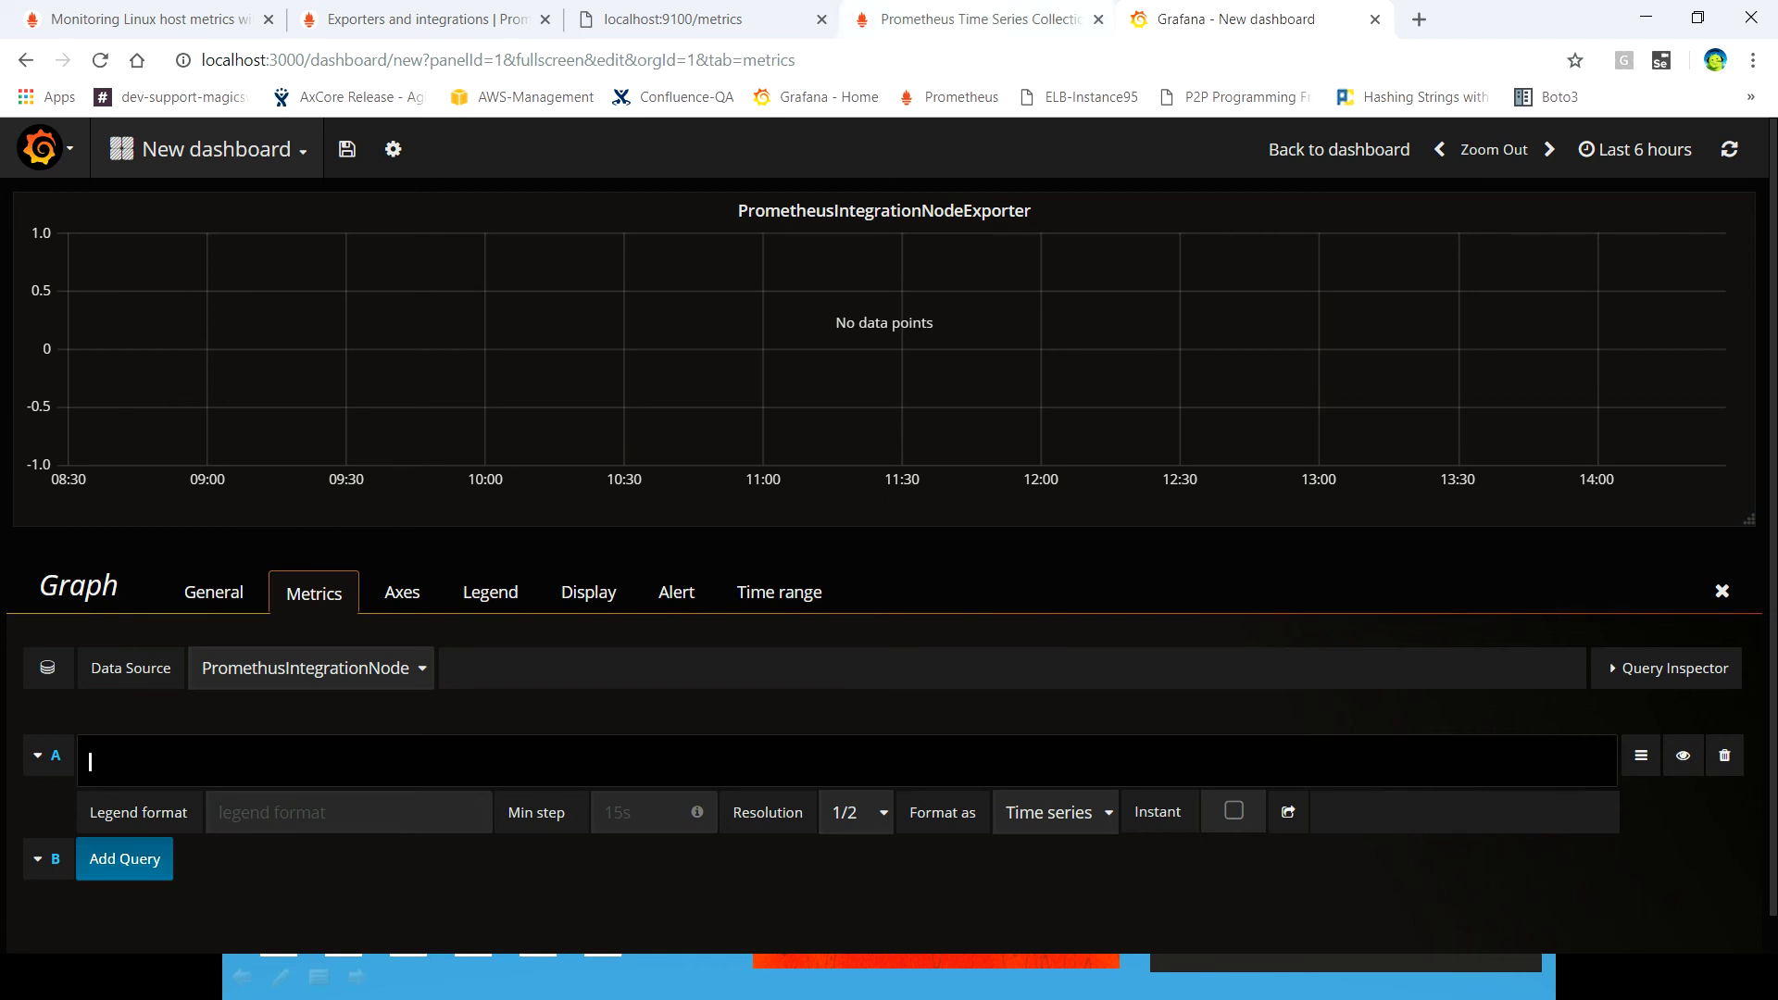
- Copy the metric name node_disk_io_time_weighted_seconds_total, without its device filter, from the Prometheus expression into query A of the Grafana panel
left_click(982, 18)
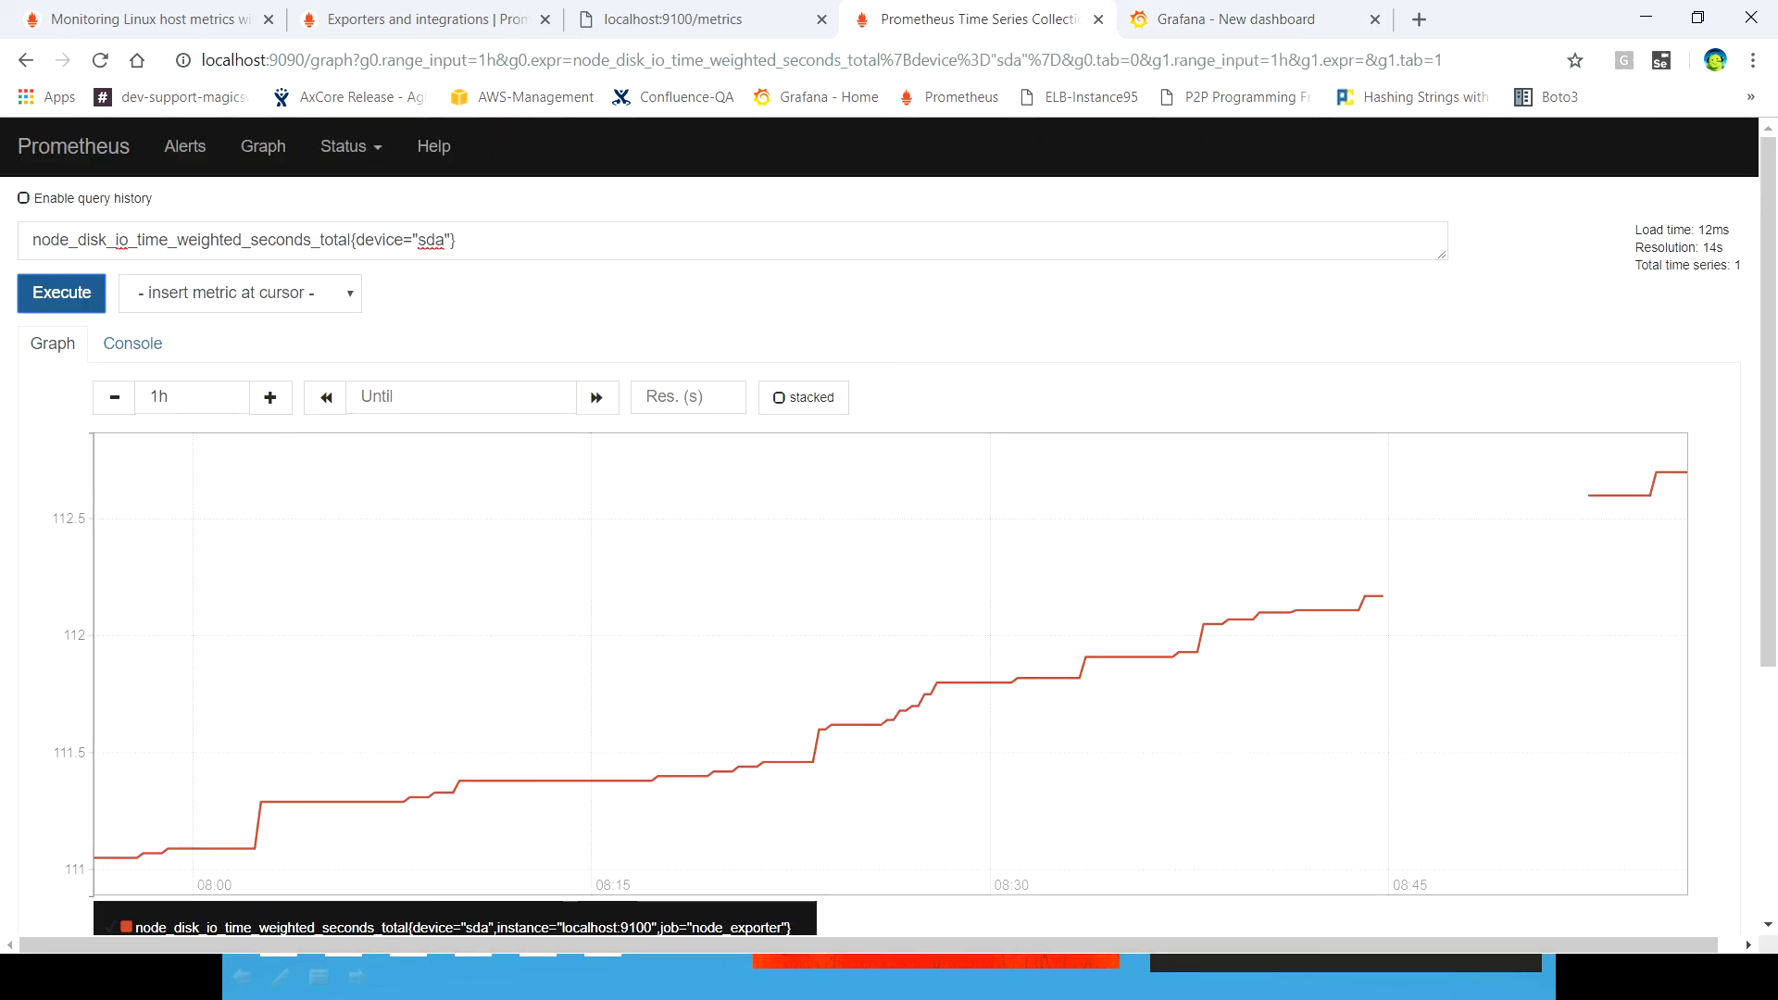
left_click_drag(349, 240, 32, 240)
key("ctrl+c")
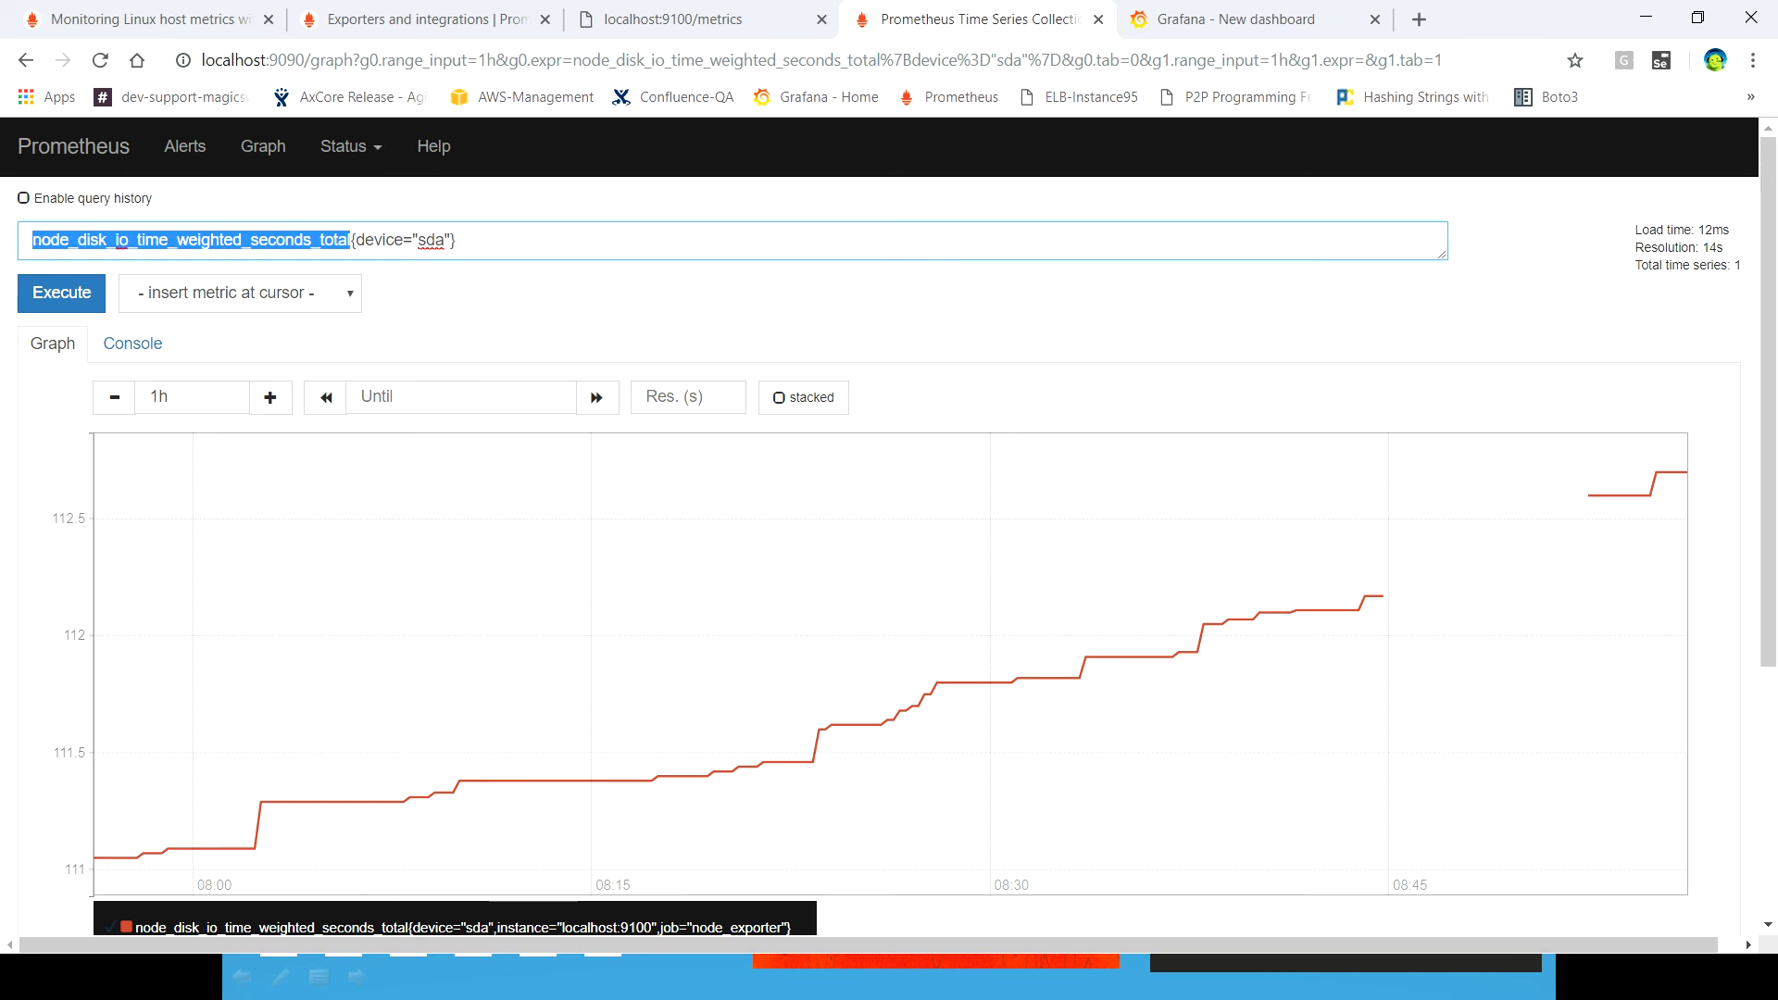
left_click(1245, 19)
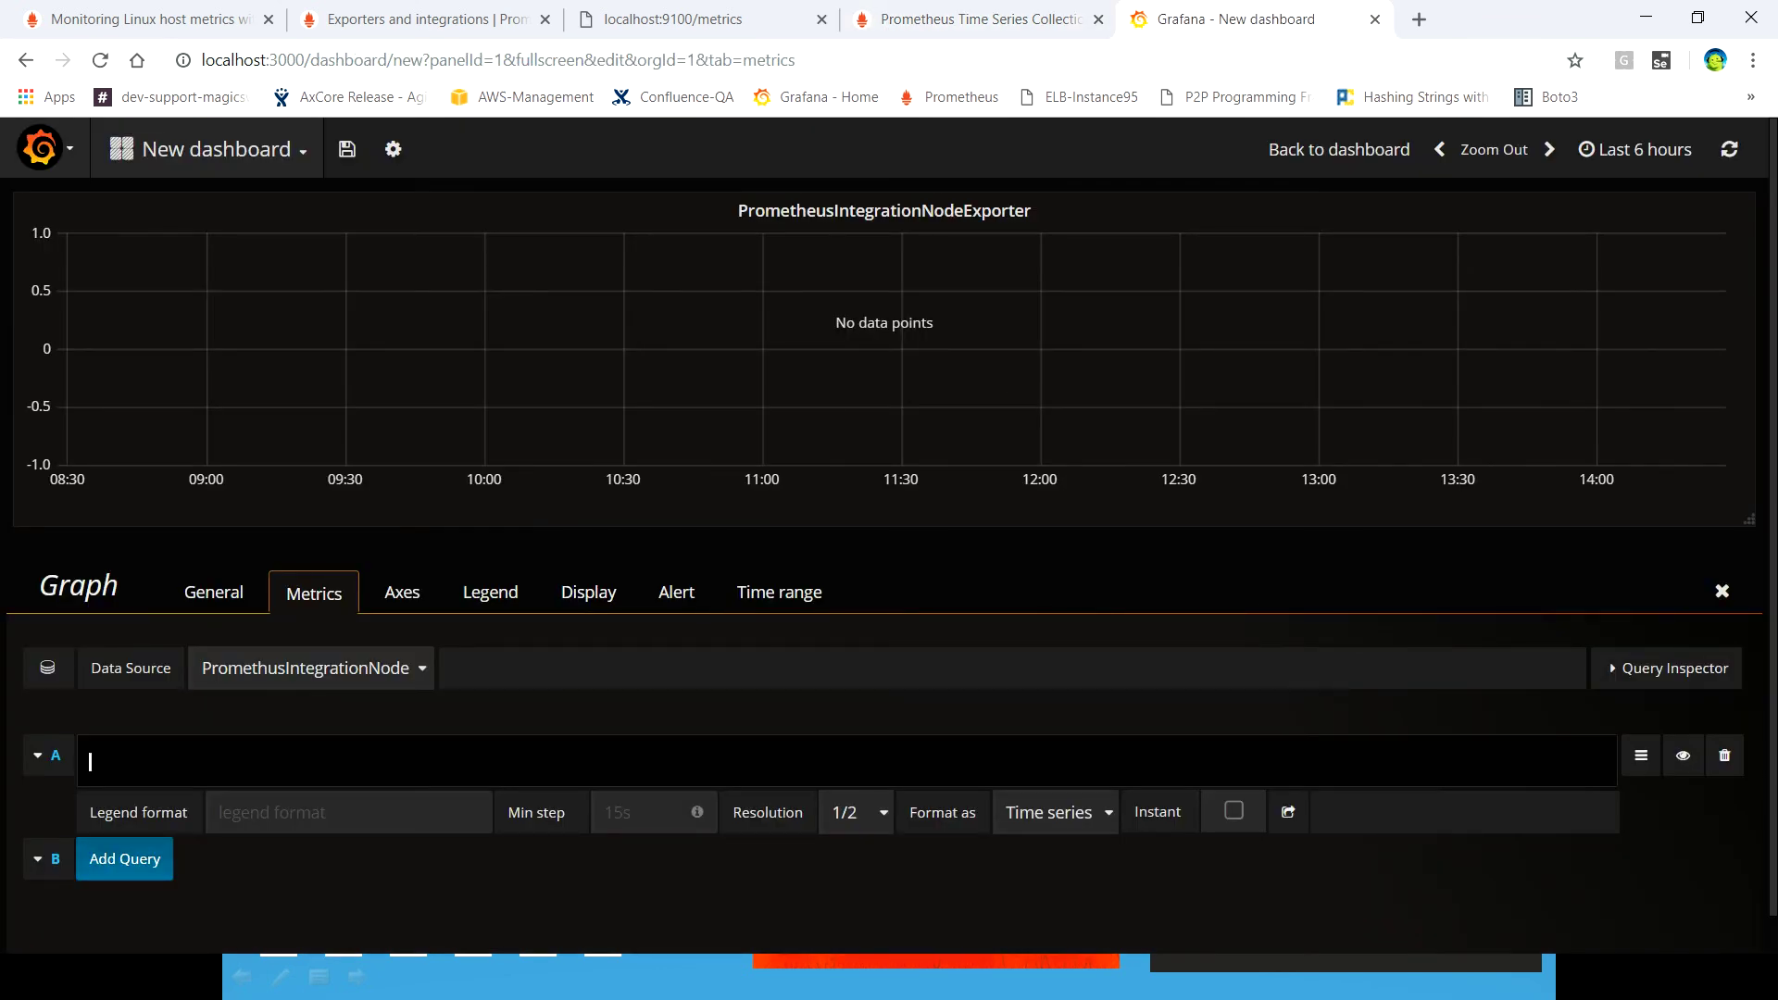
key("ctrl+v")
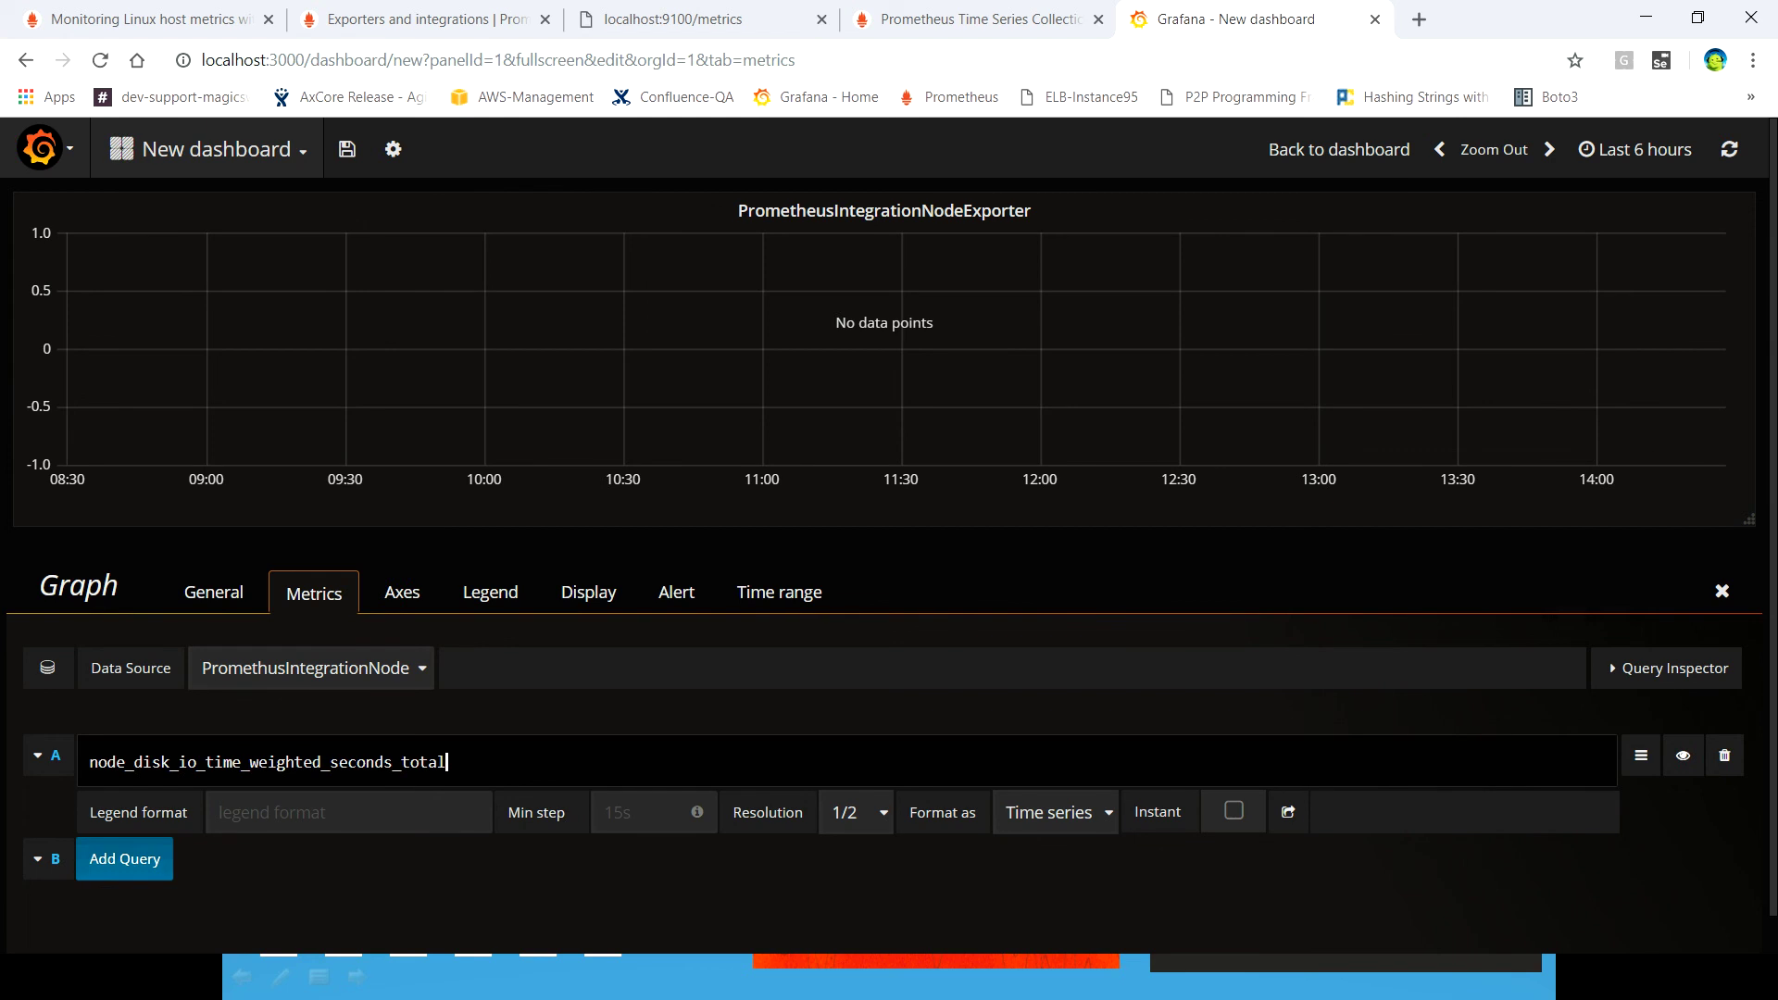
- Run the graph panel's query A, and copy the metric name node_disk_reads_completed_total from the Node Exporter metrics page
key("ctrl+Return")
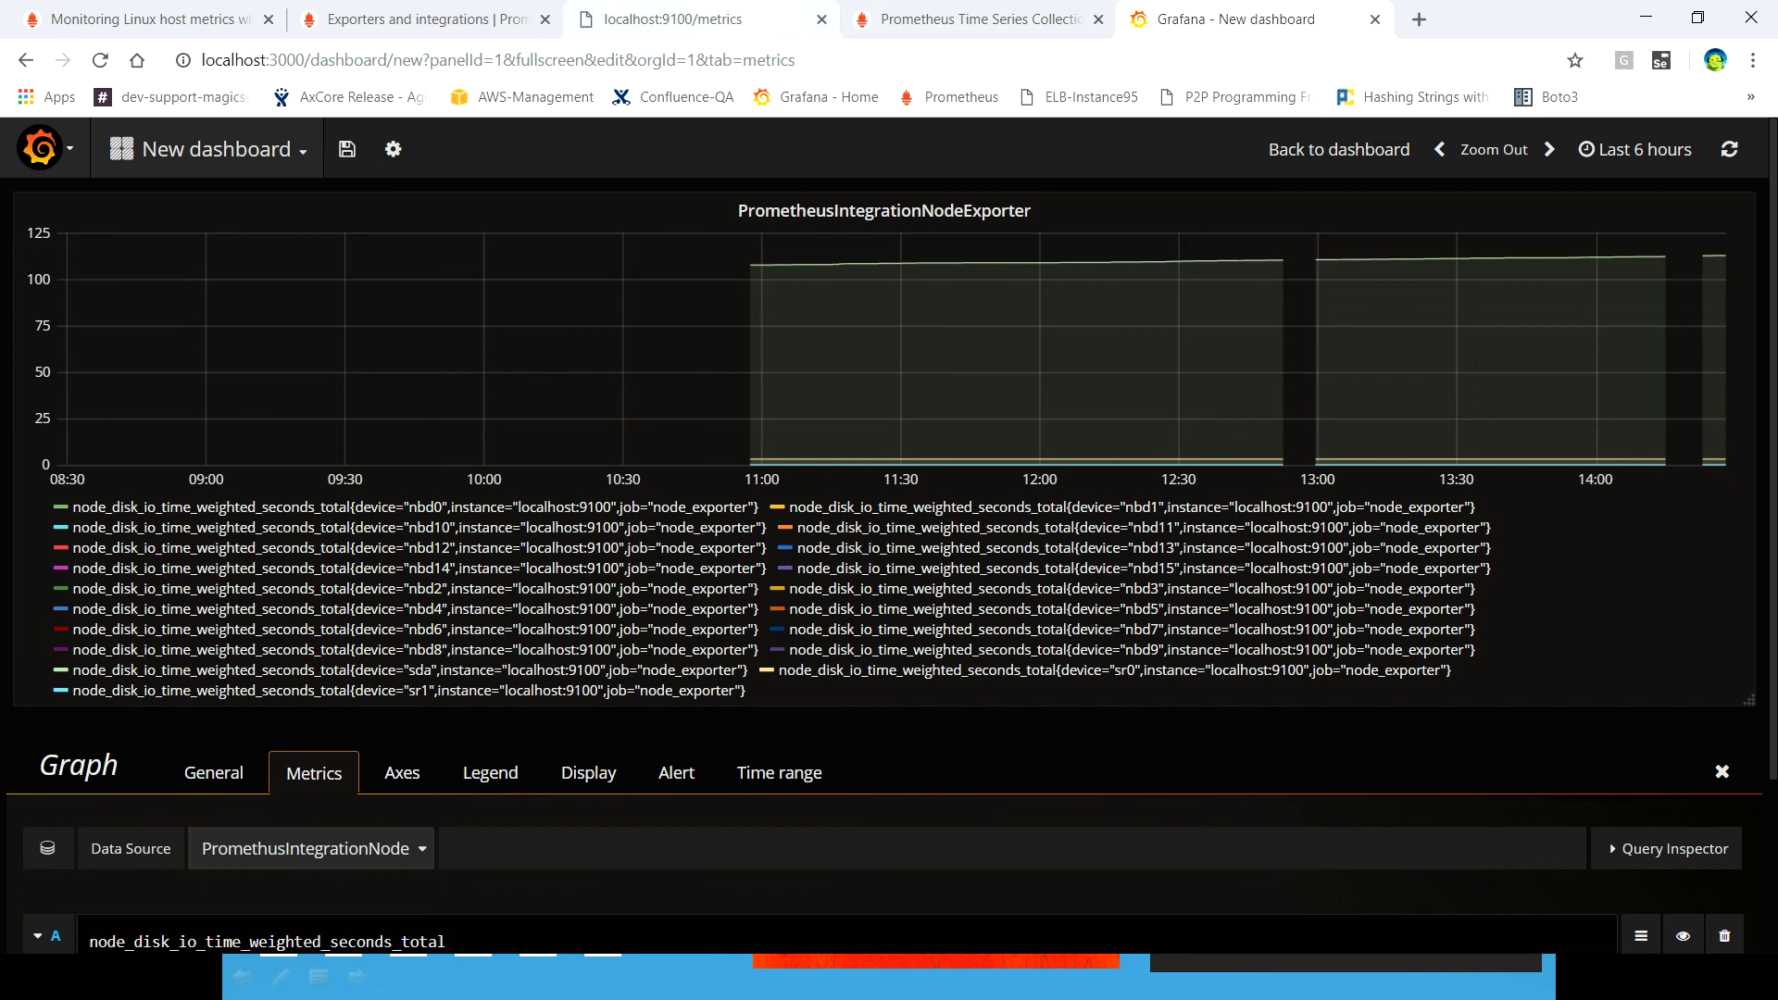
left_click(707, 19)
scroll(889, 536, "down", 5)
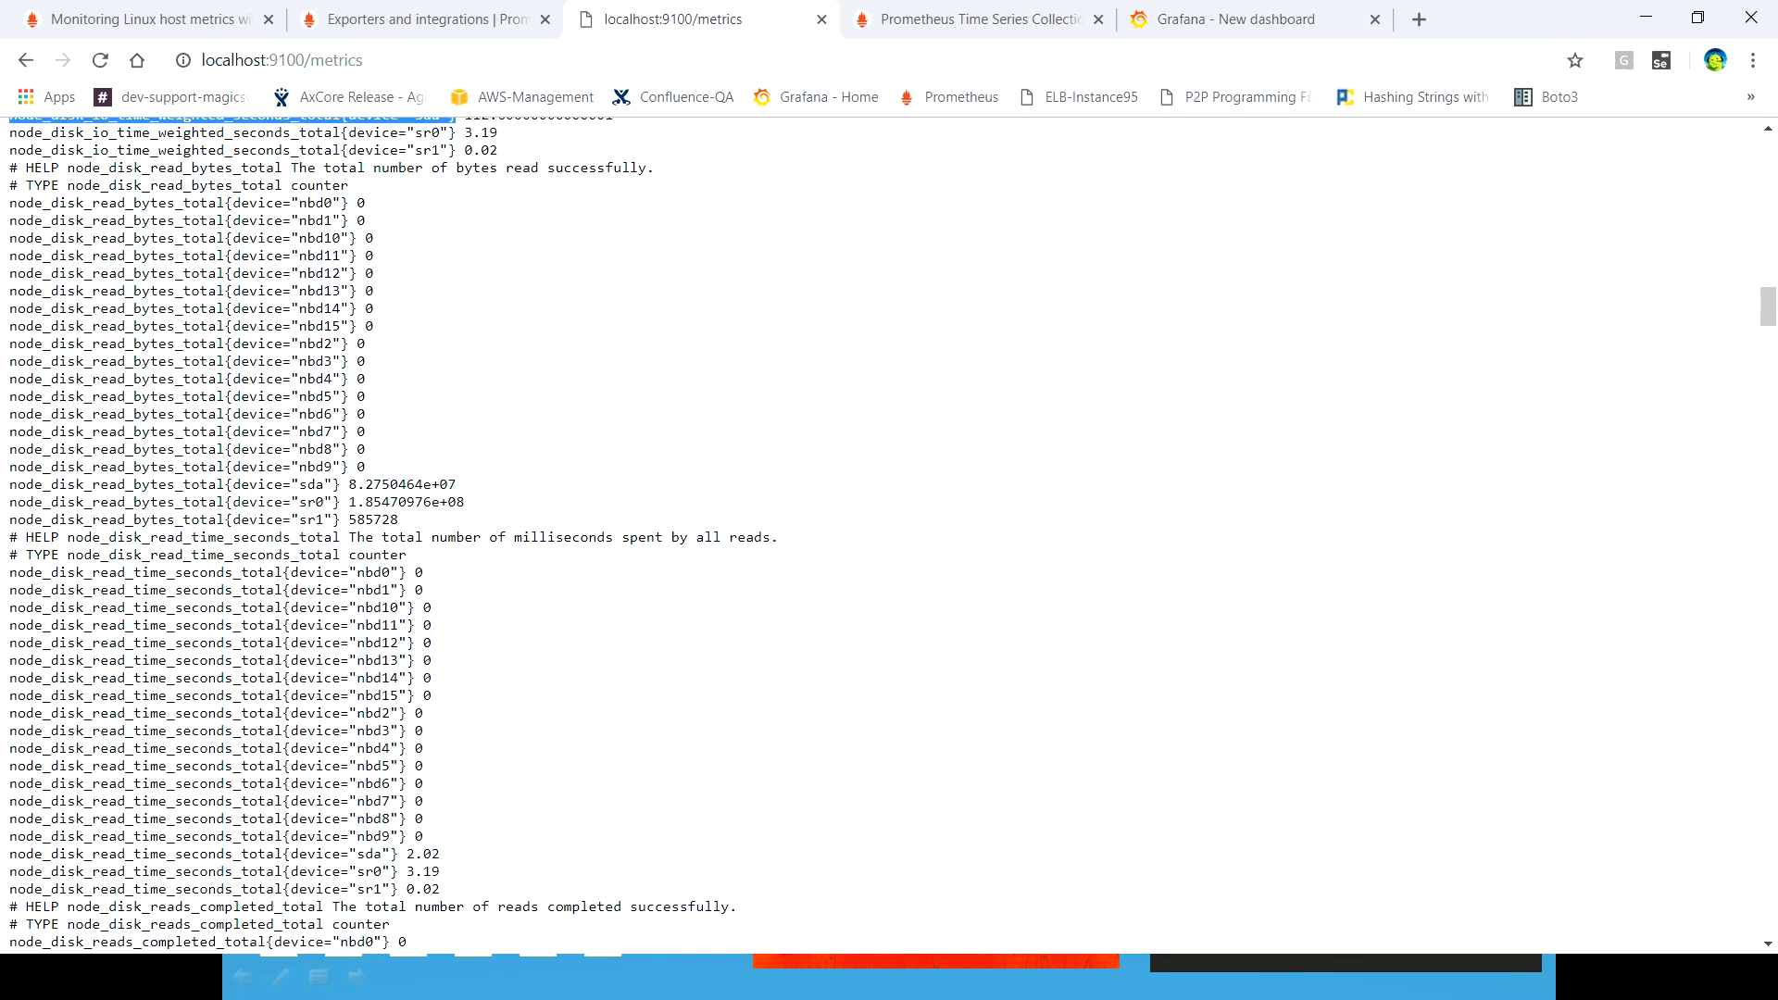
scroll(889, 536, "down", 6)
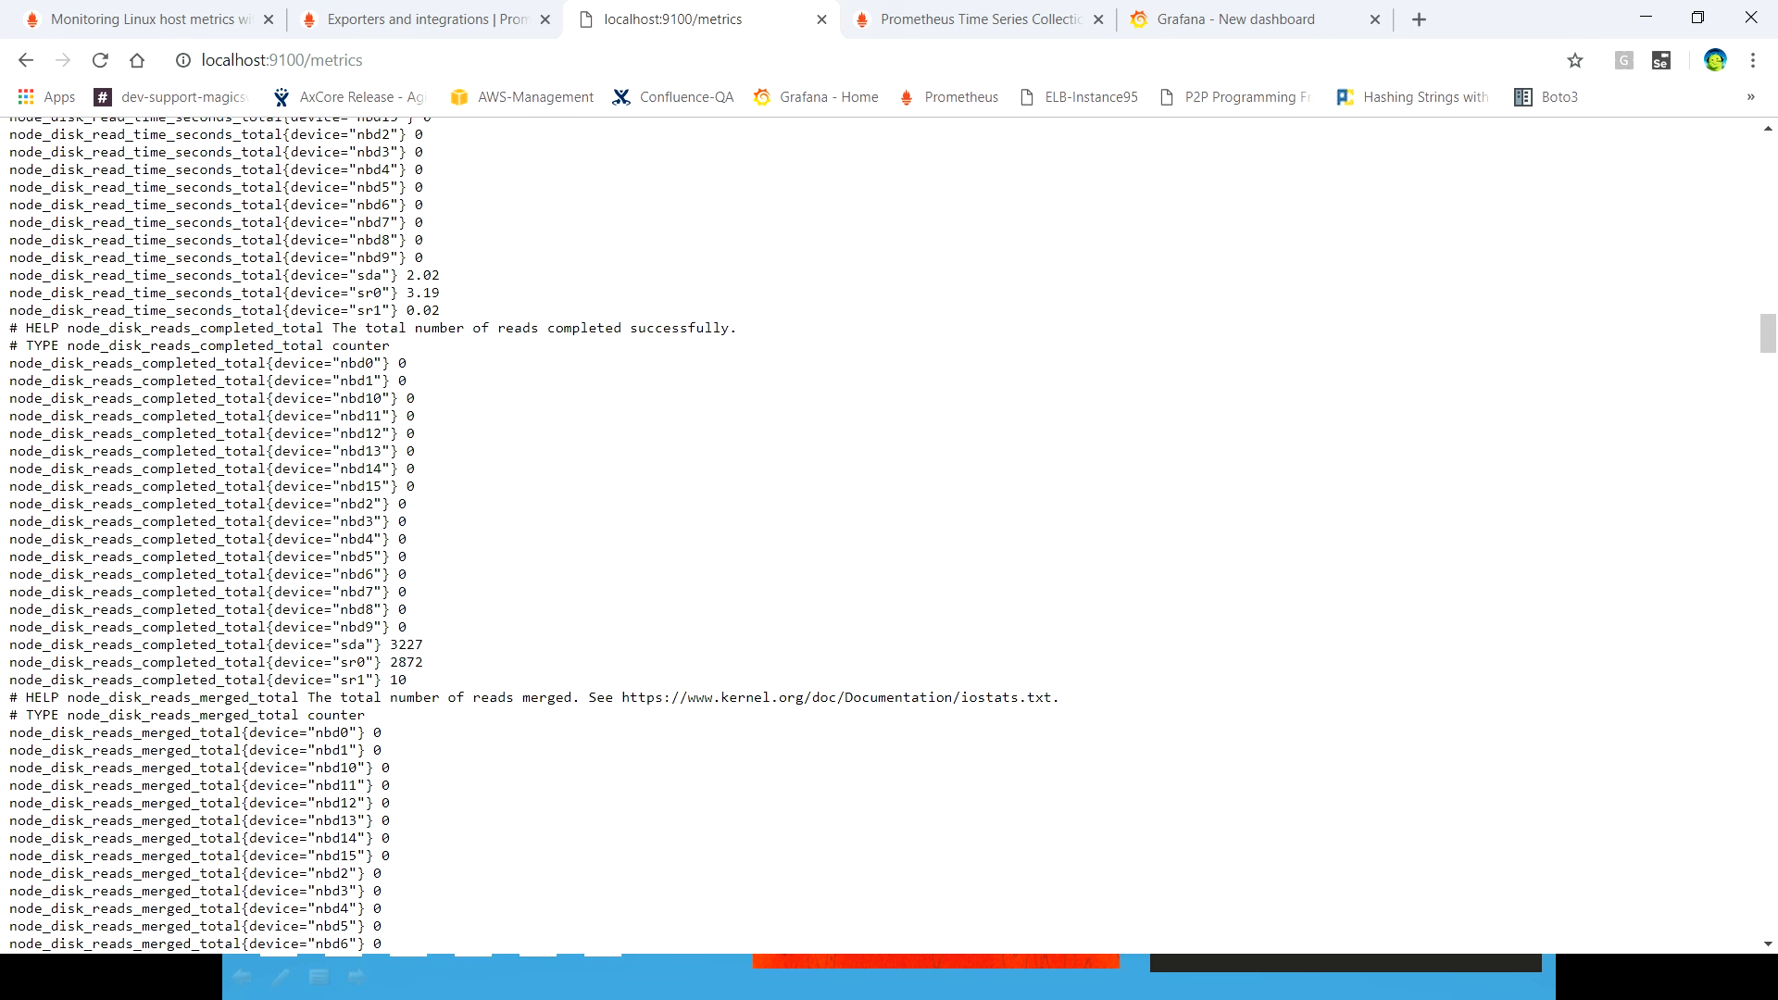
left_click_drag(267, 644, 9, 644)
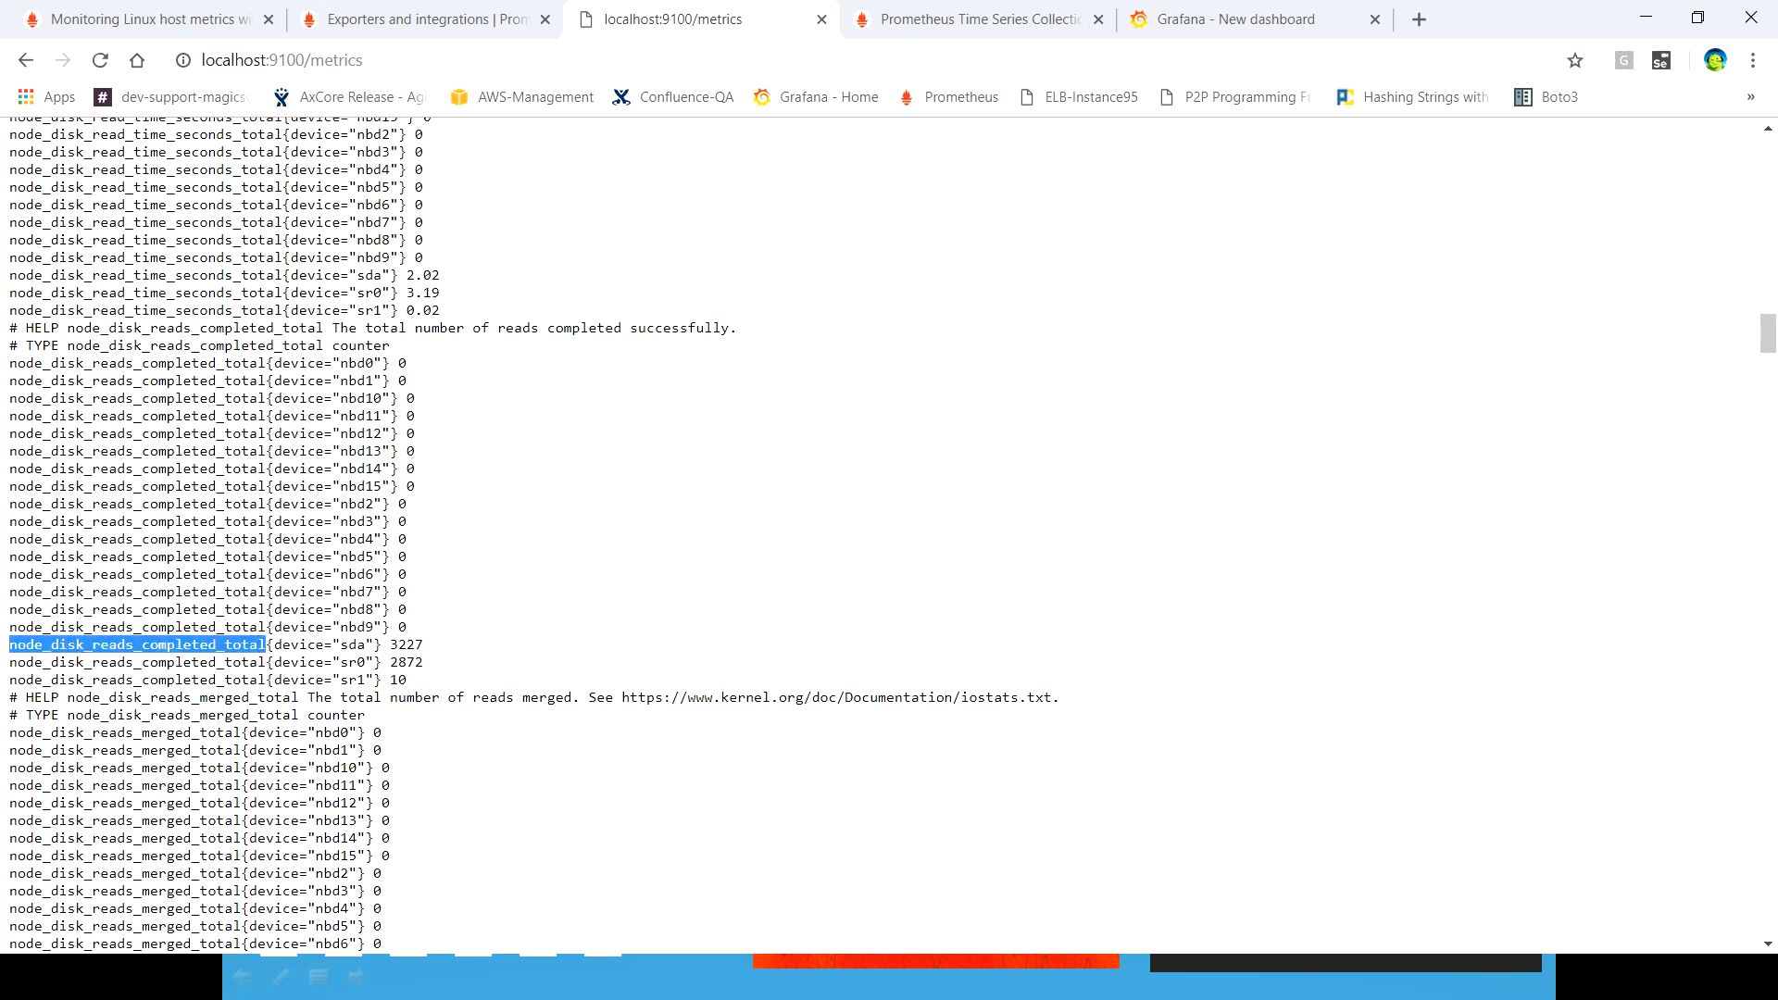
- Return to the Grafana dashboard, add a Graph panel in a new row below the first graph, and open it for editing
left_click(1231, 18)
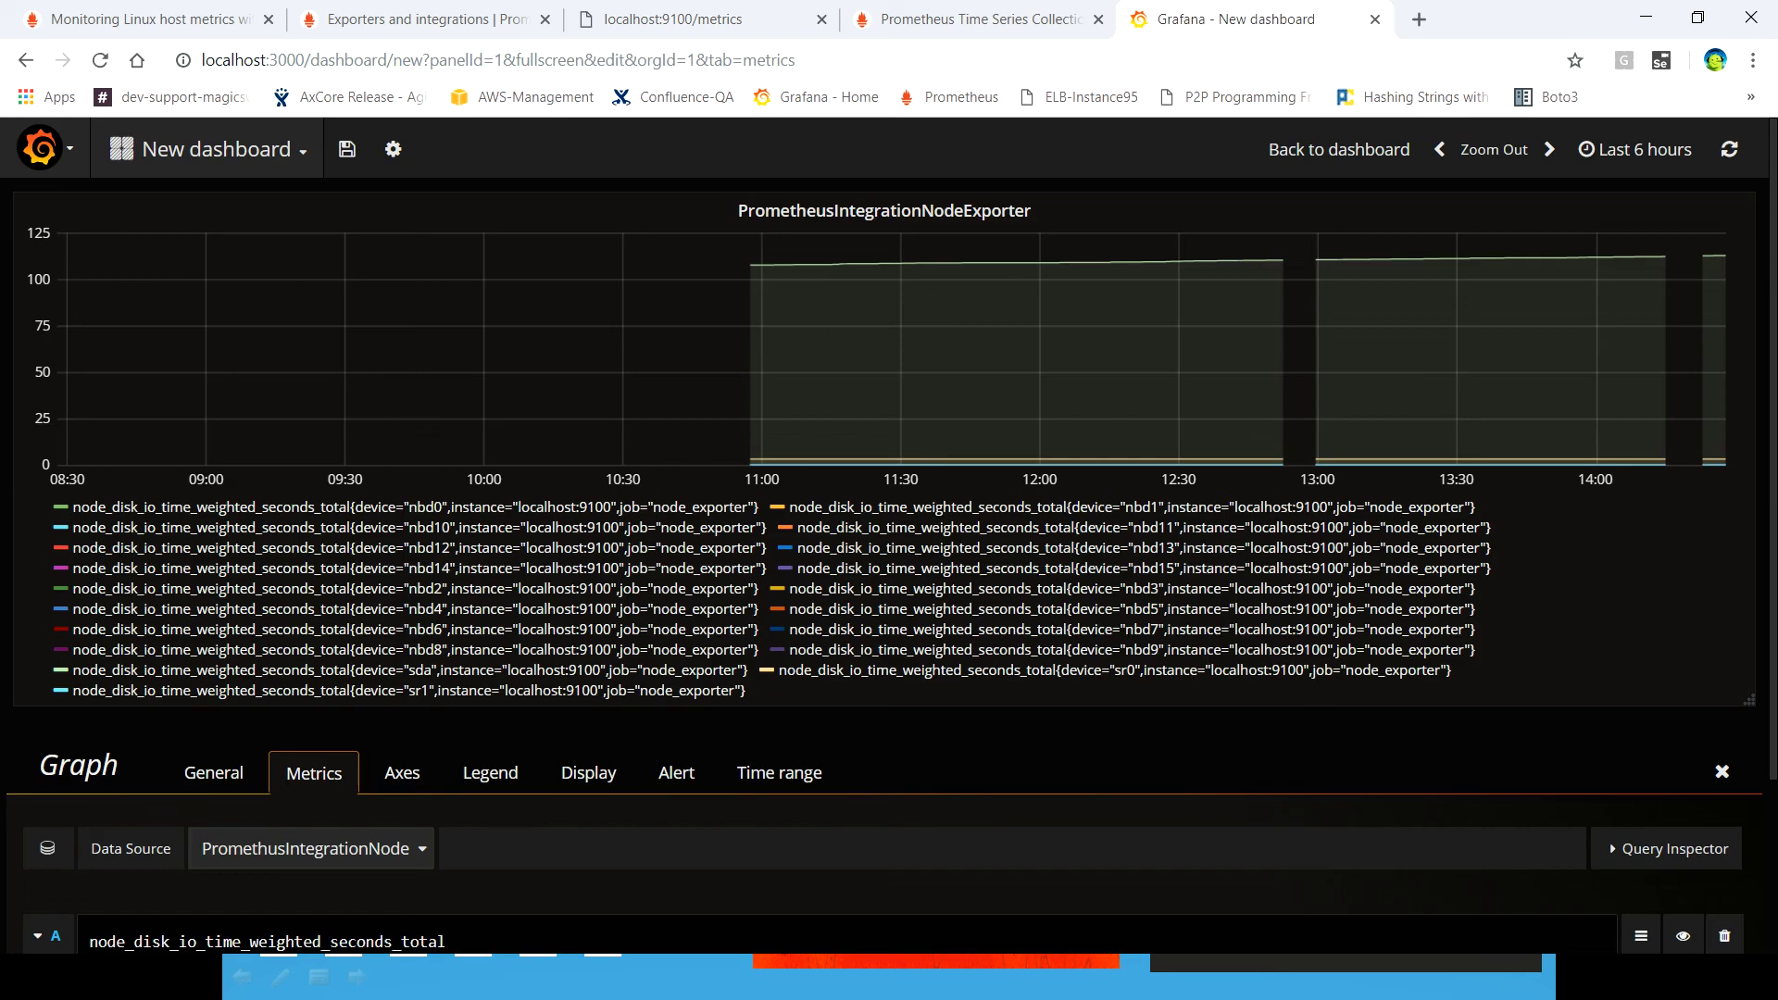
scroll(889, 536, "down", 3)
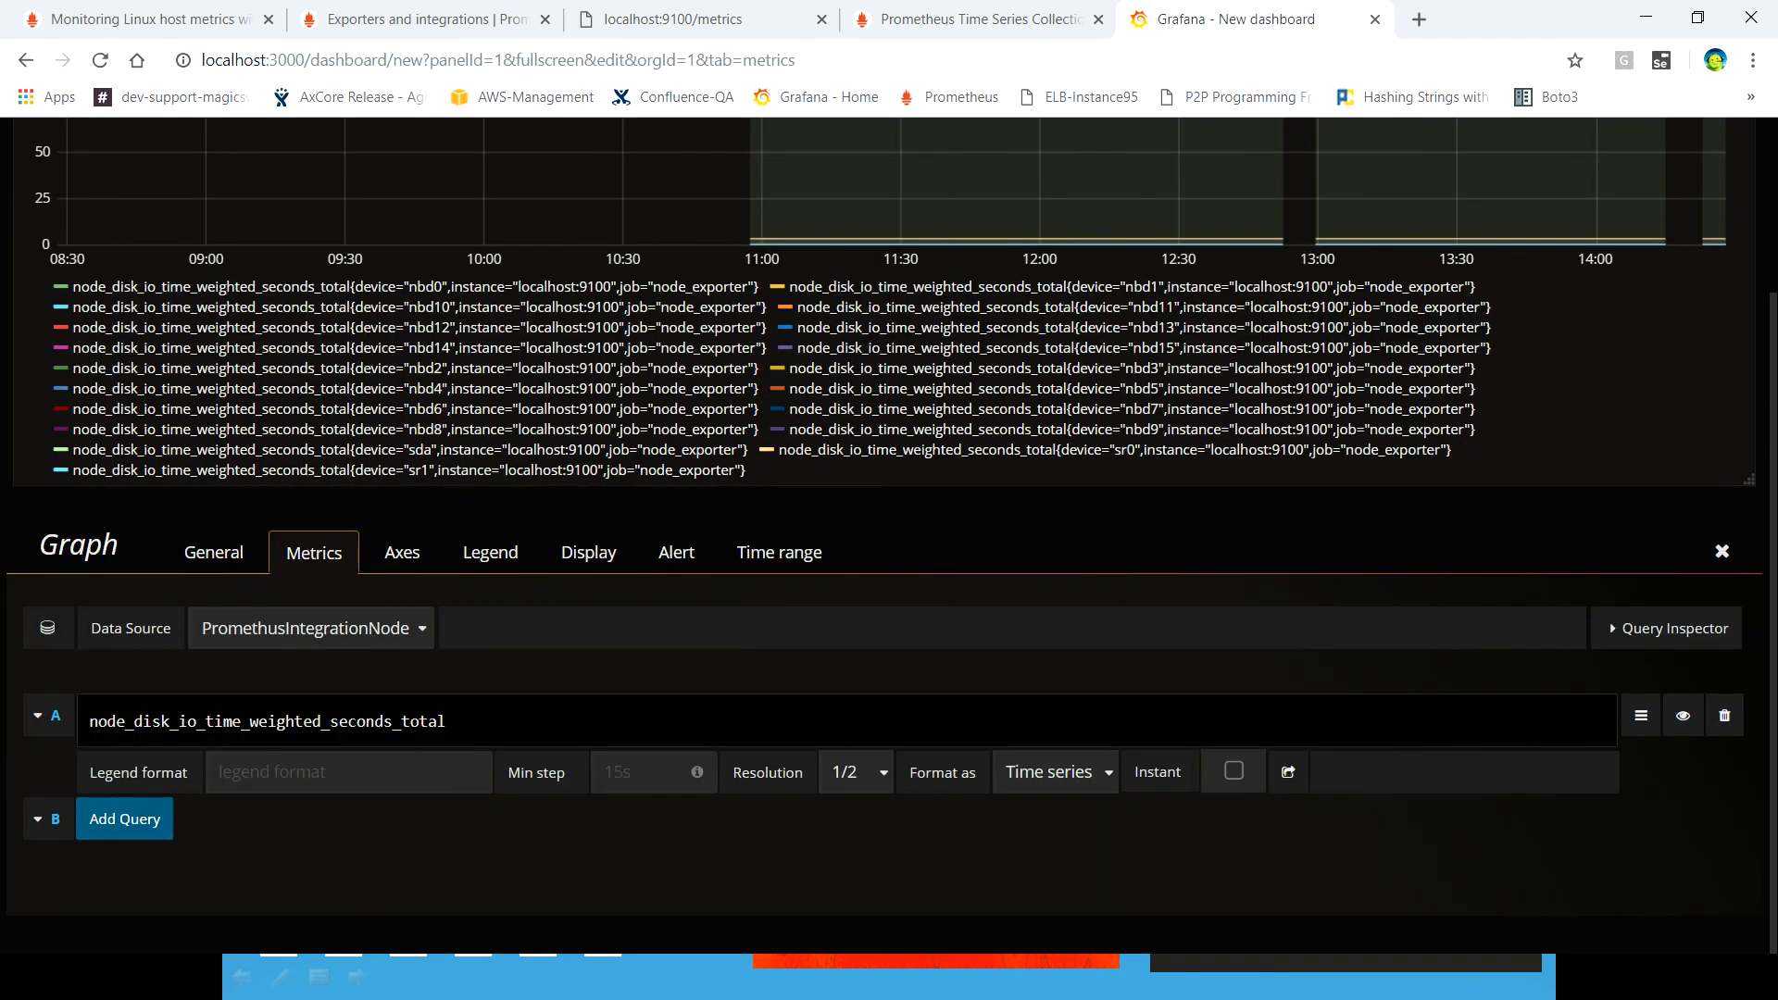
scroll(888, 535, "up", 3)
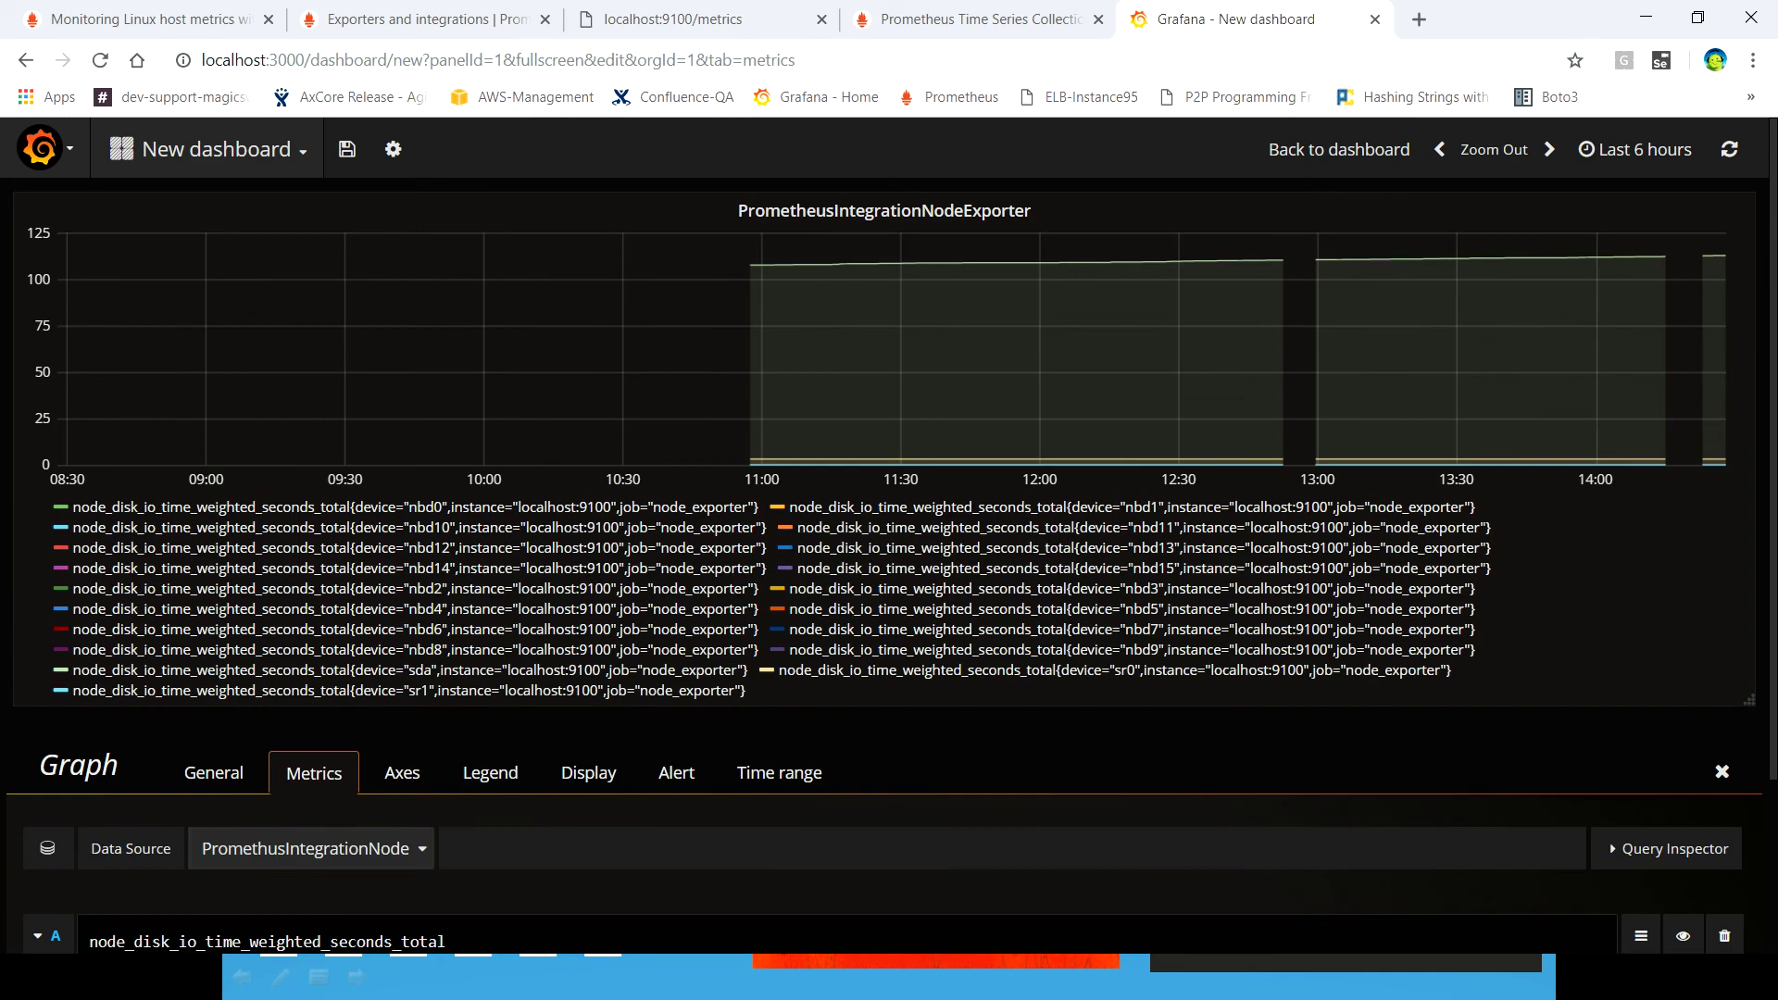
left_click(1721, 772)
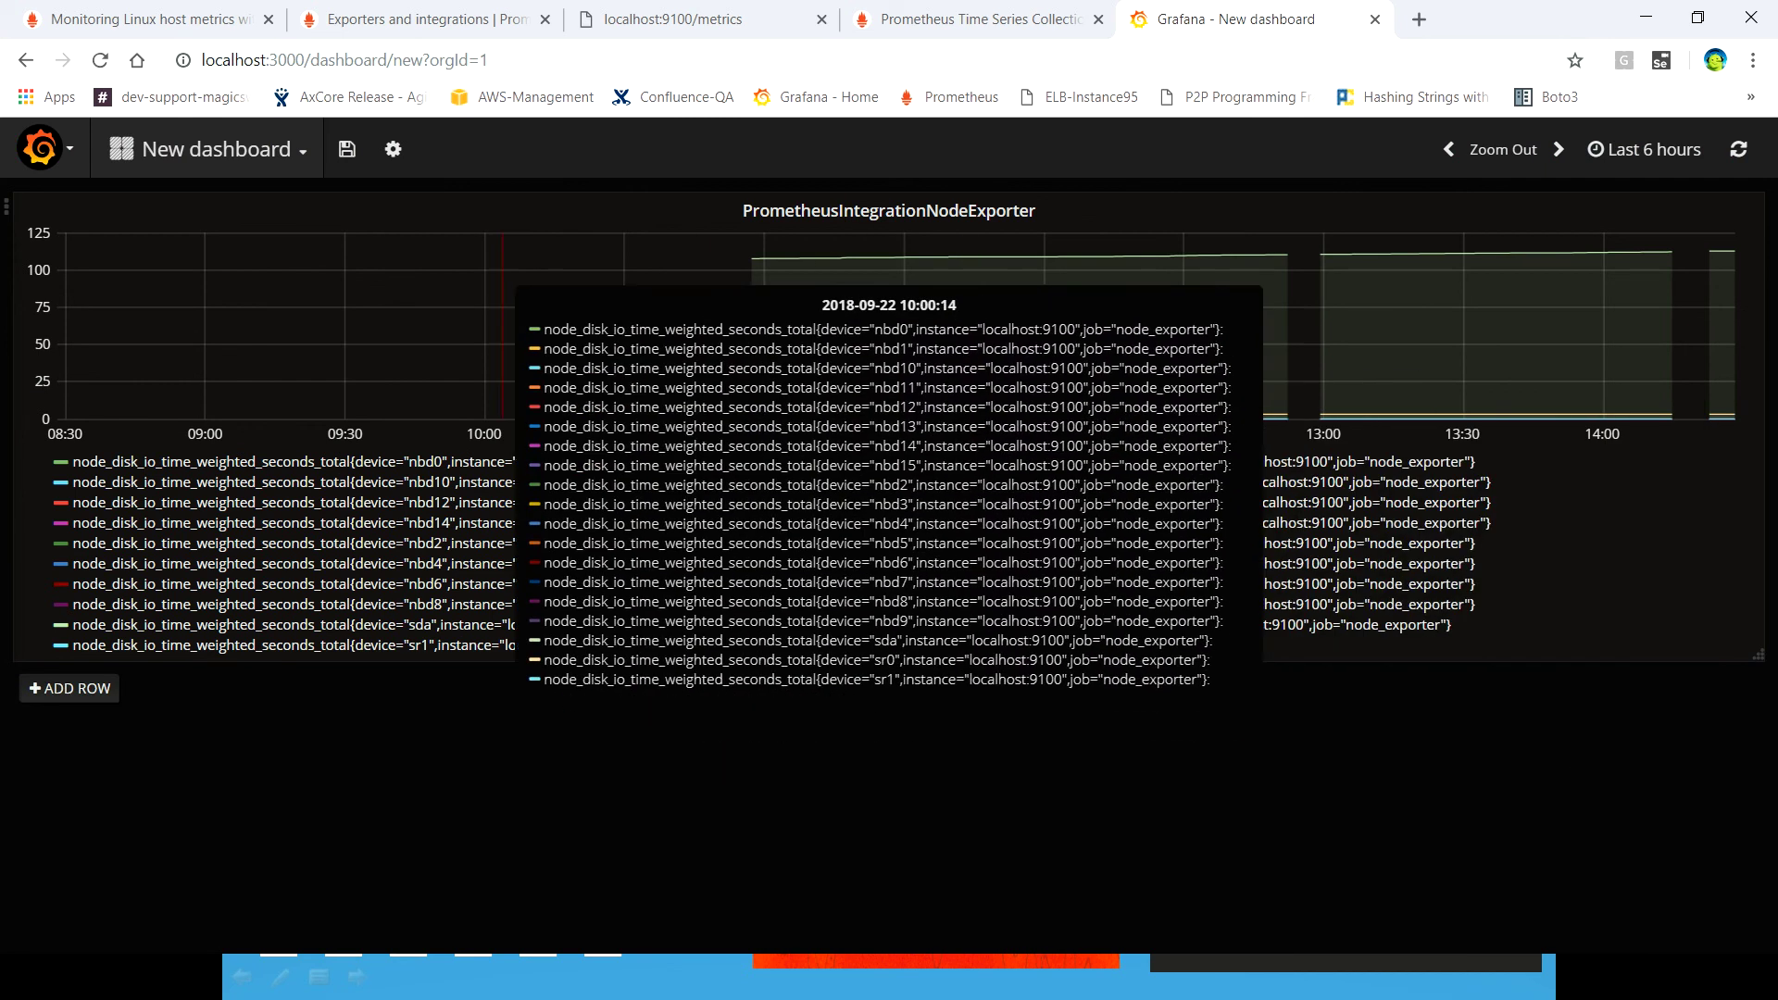
left_click(70, 688)
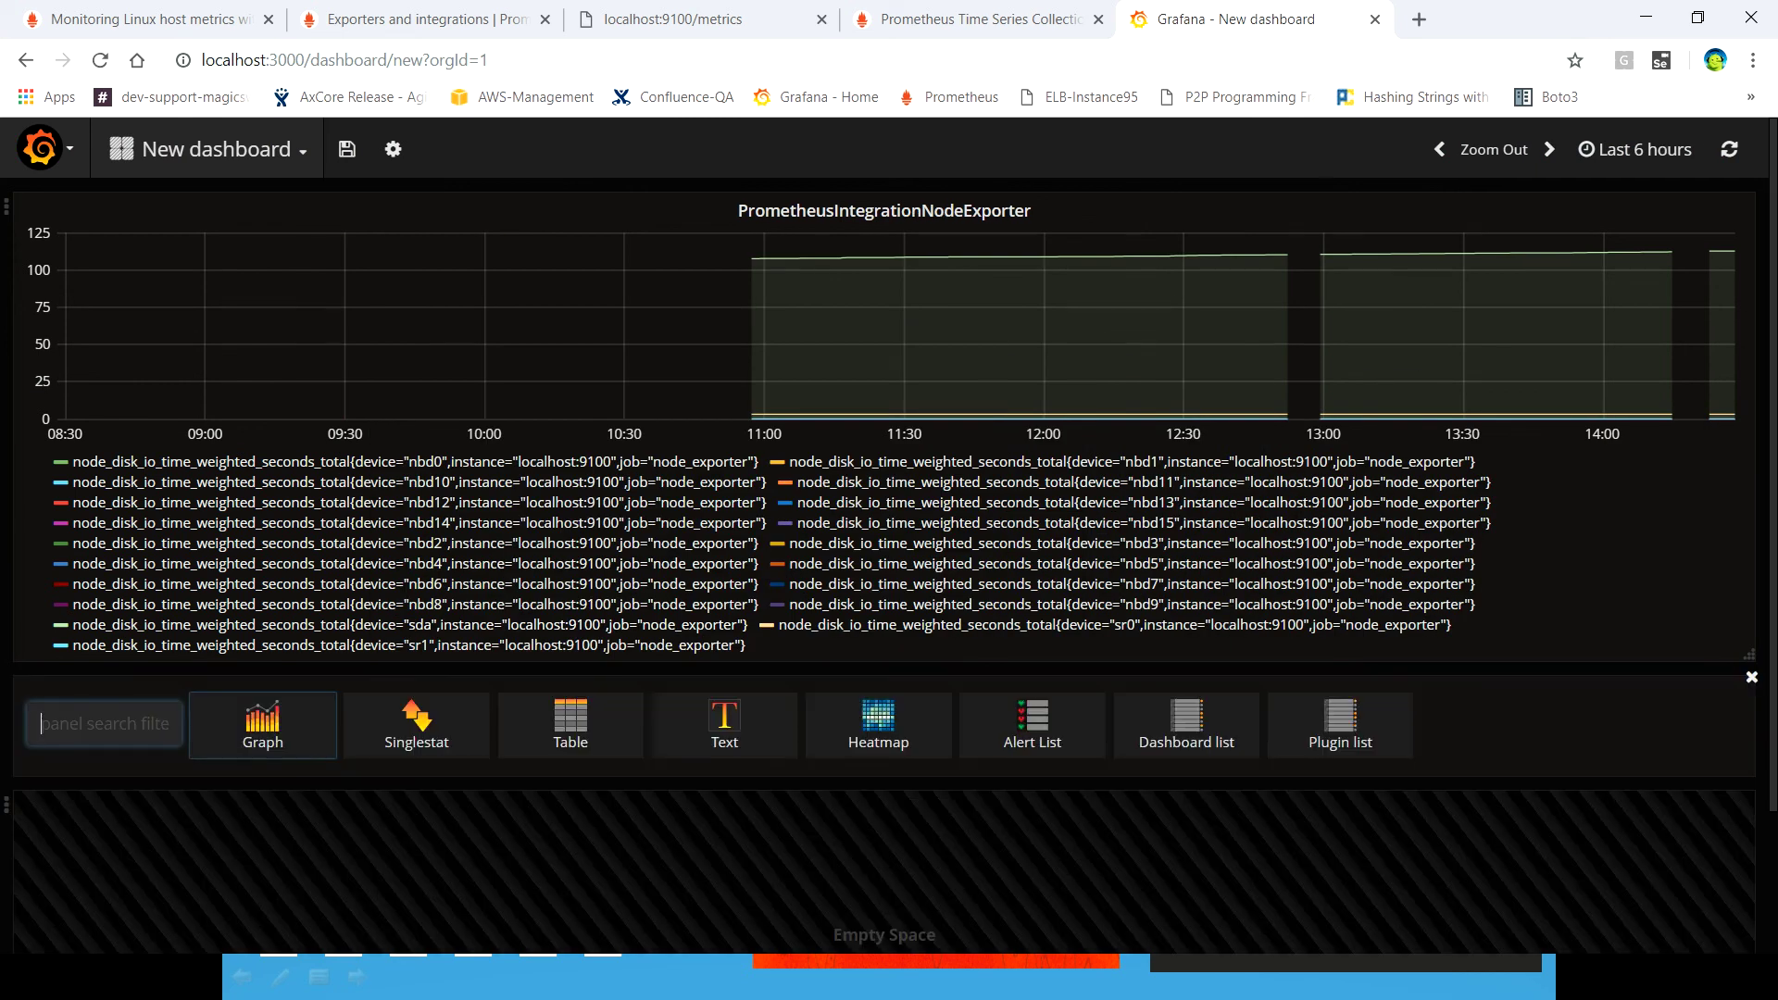
scroll(889, 535, "down", 2)
left_click(265, 563)
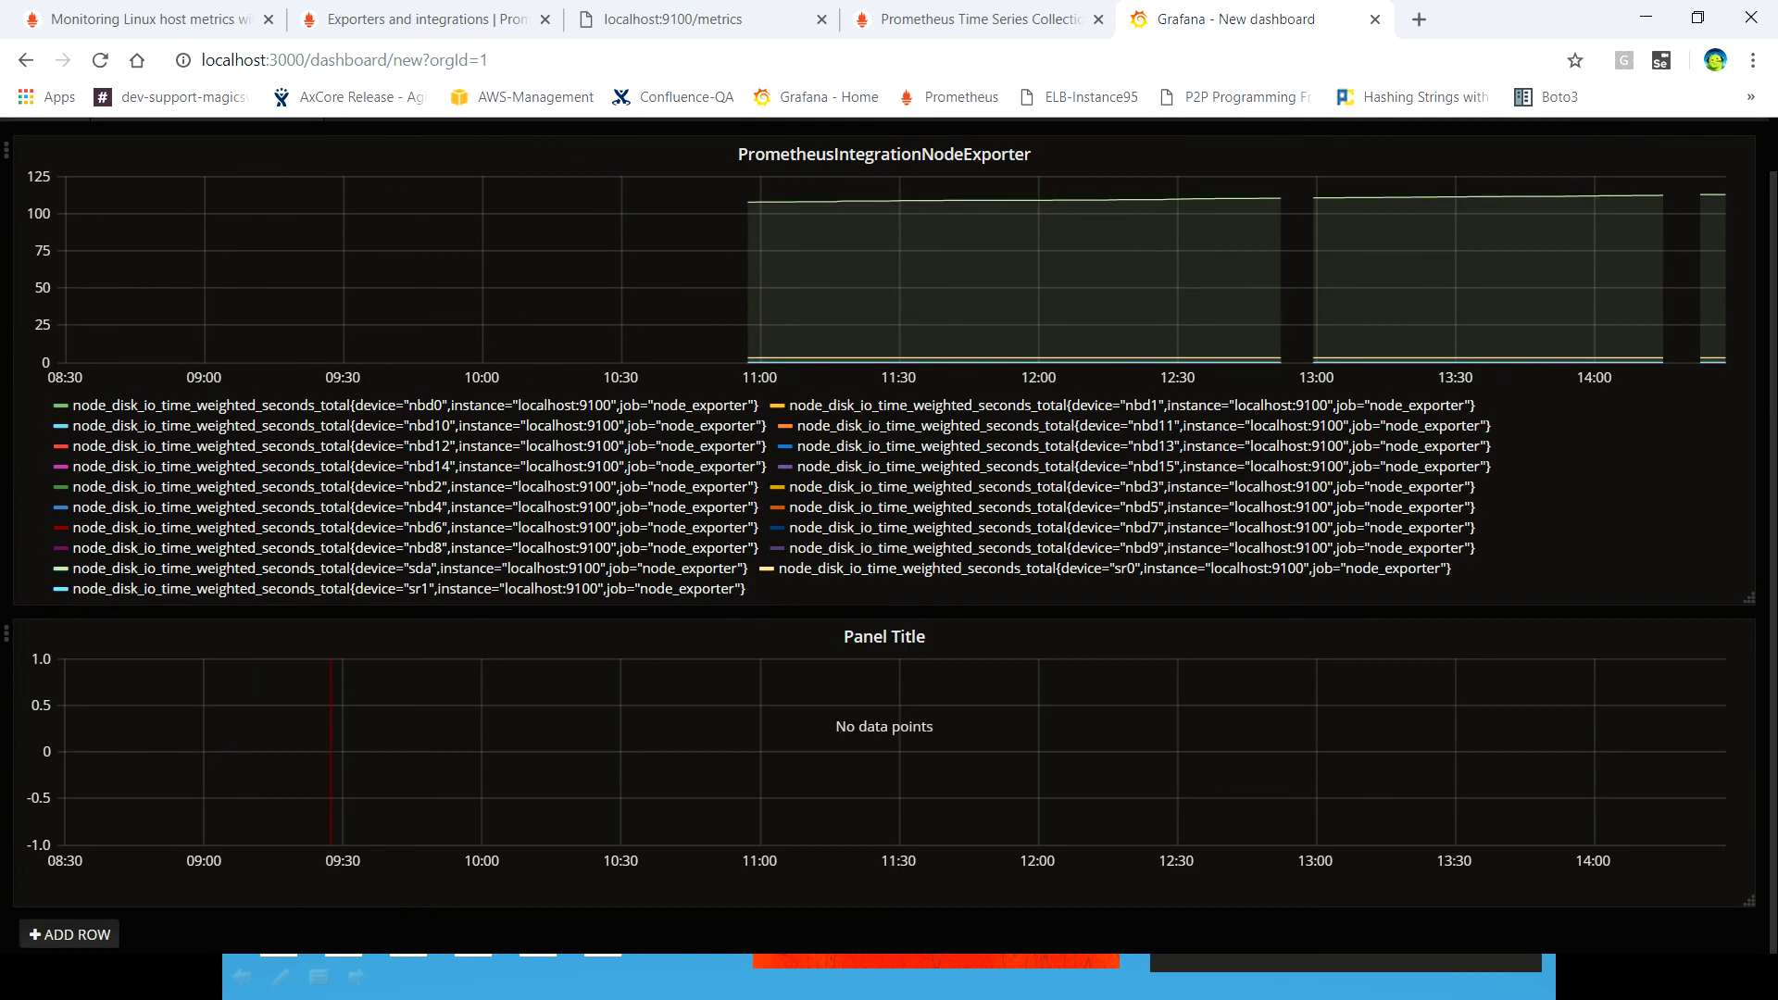
left_click(884, 636)
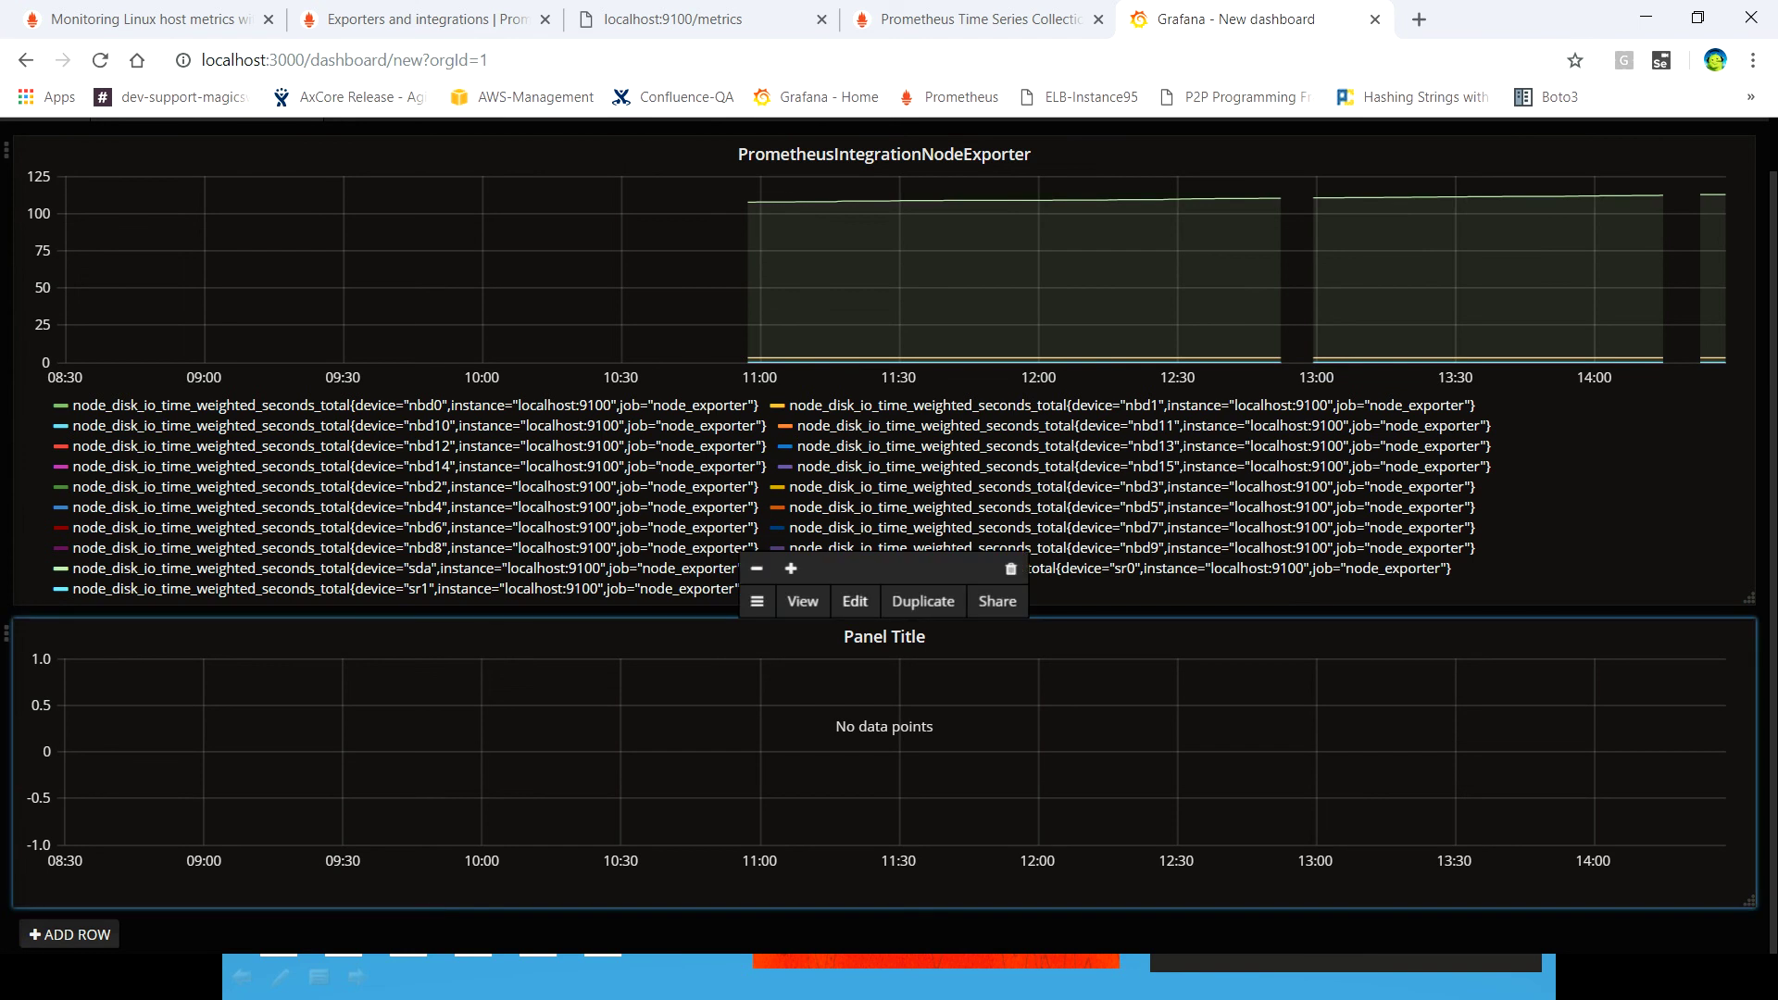
left_click(854, 600)
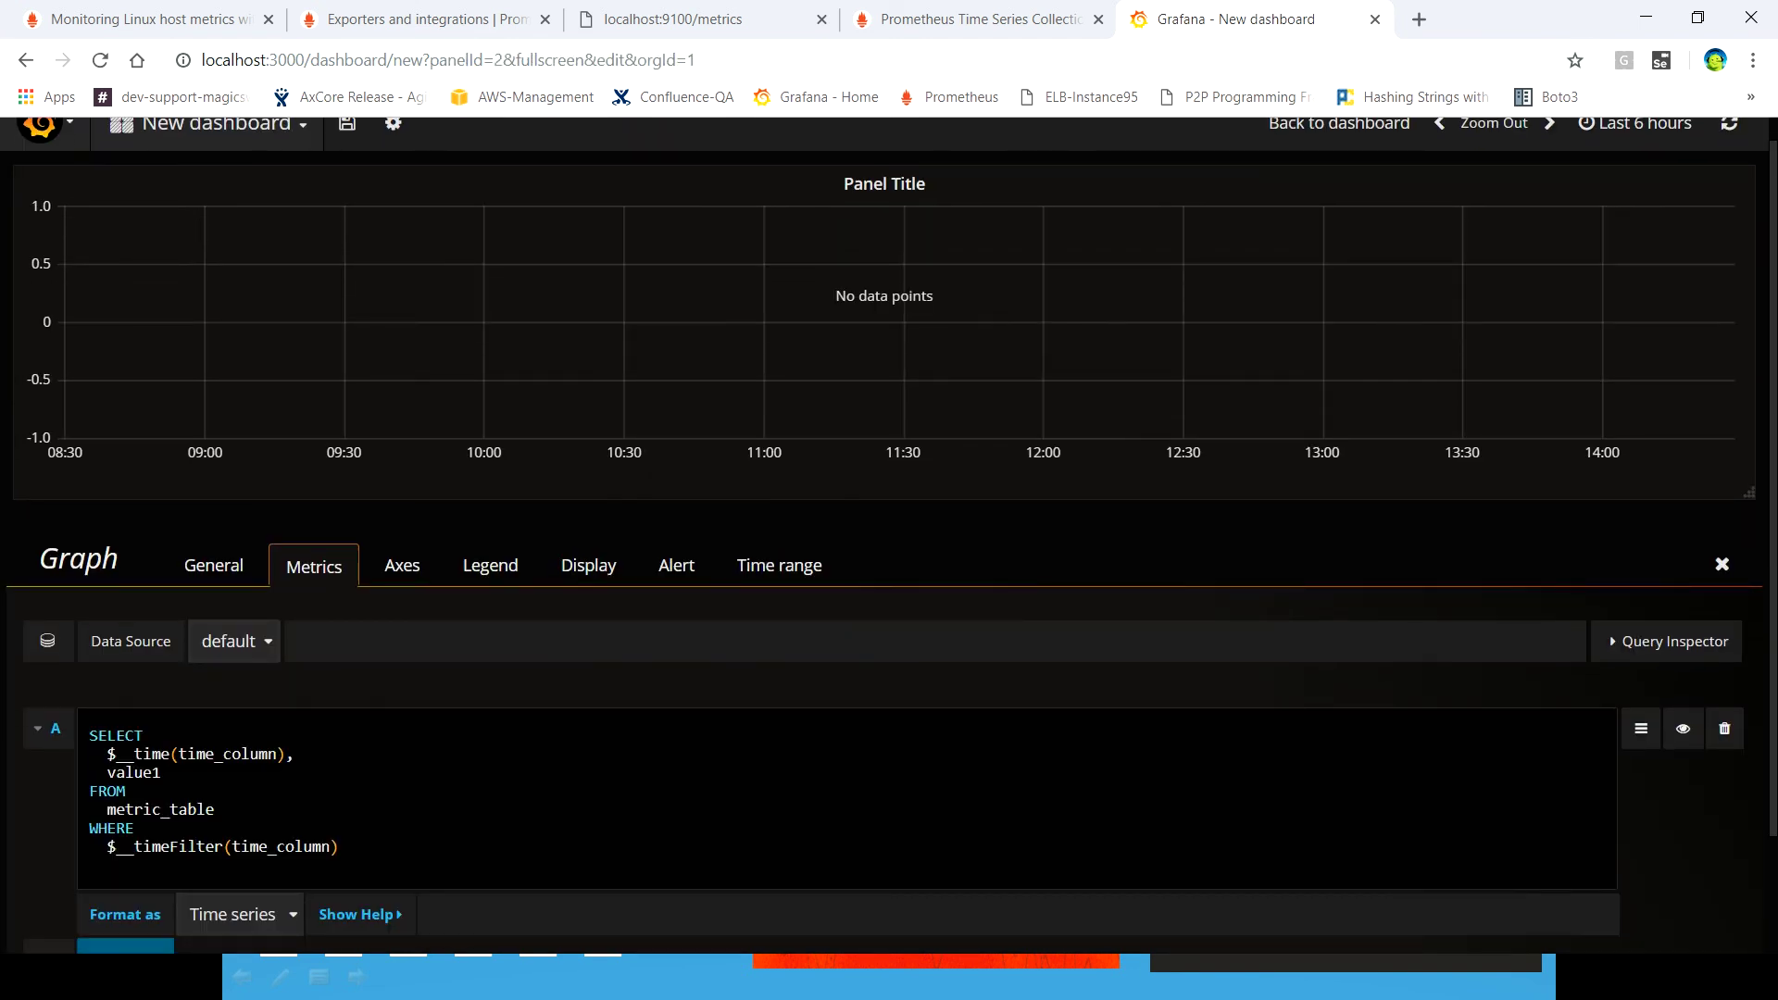
- Set the second panel's data source to PromethusIntegrationNode and graph node_disk_reads_completed_total in query A
scroll(232, 641, "down", 2)
left_click(232, 500)
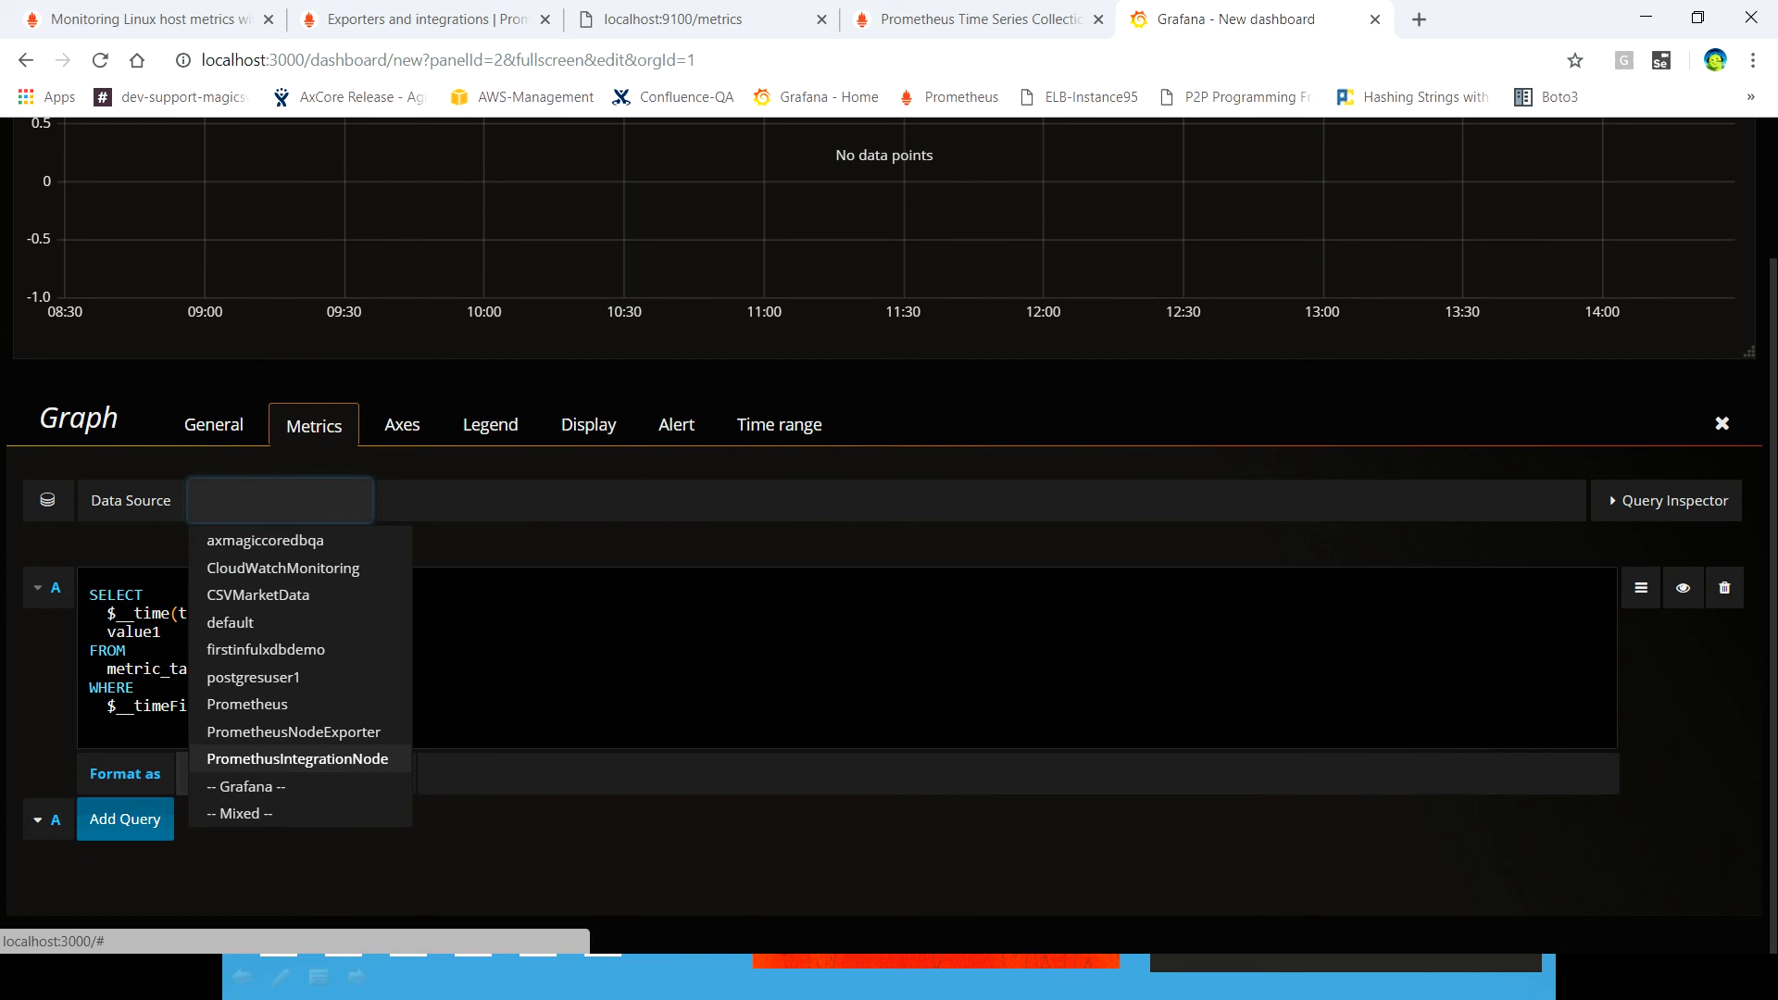
left_click(297, 759)
type("node_disk_reads_completed_total")
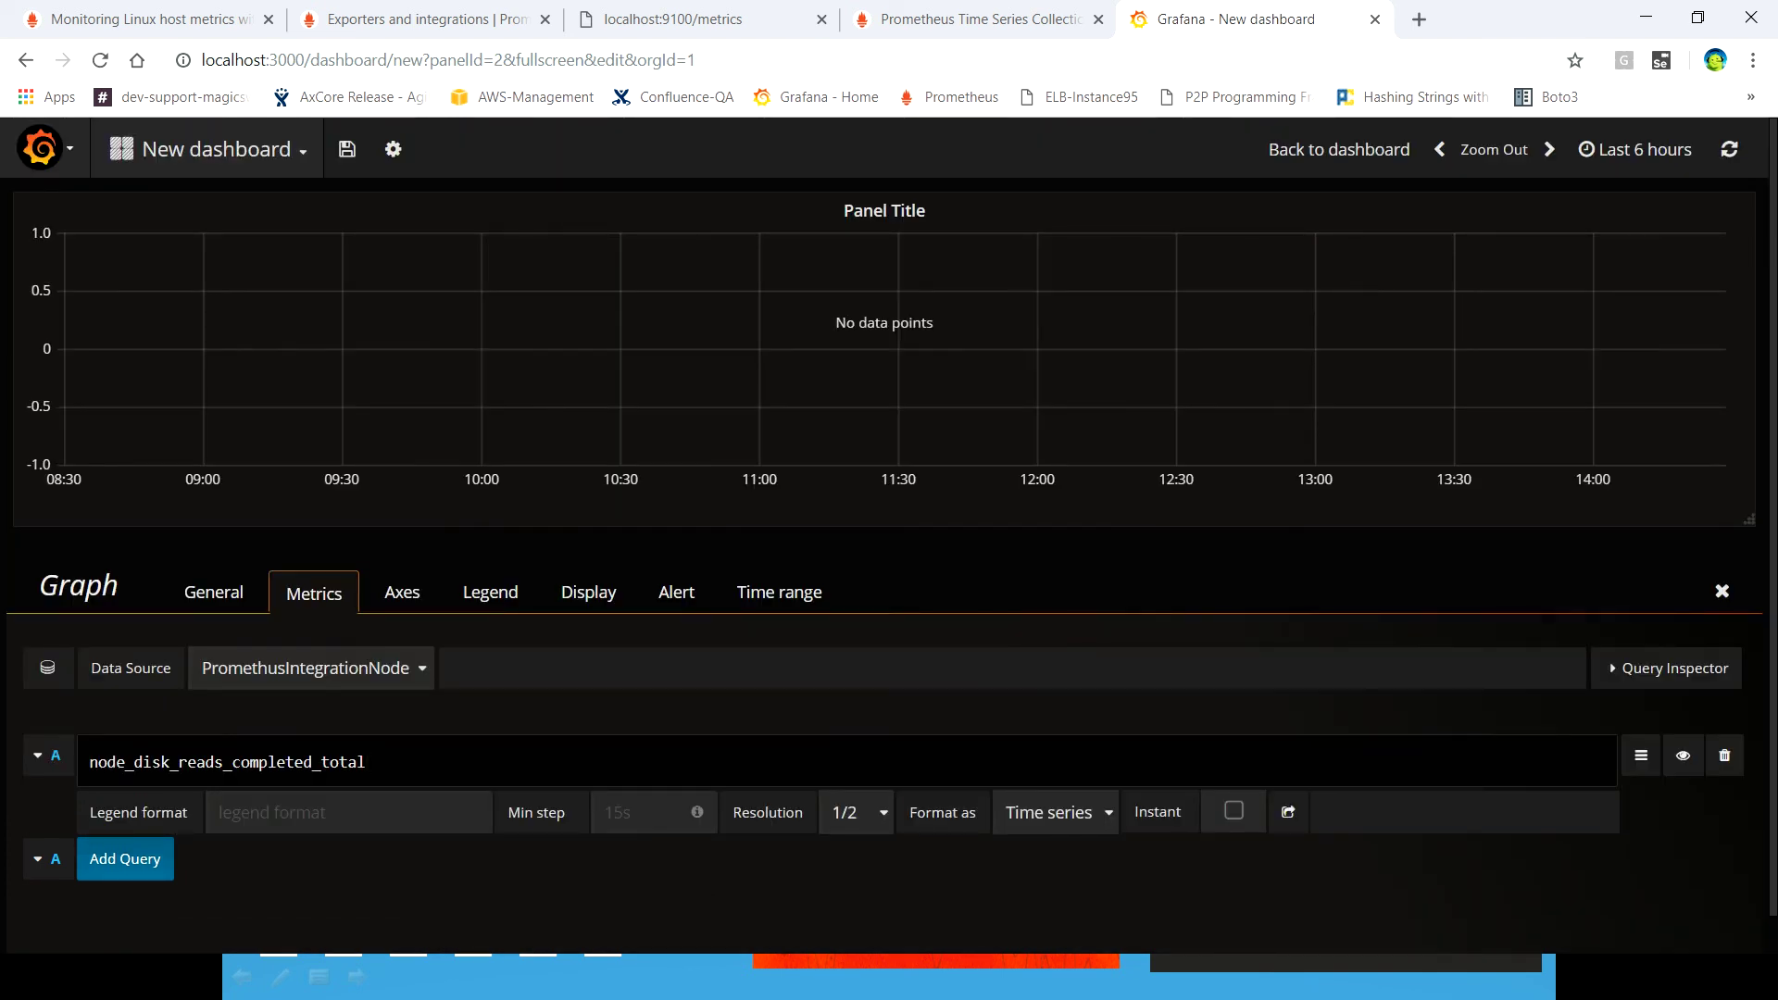
key("shift+Return")
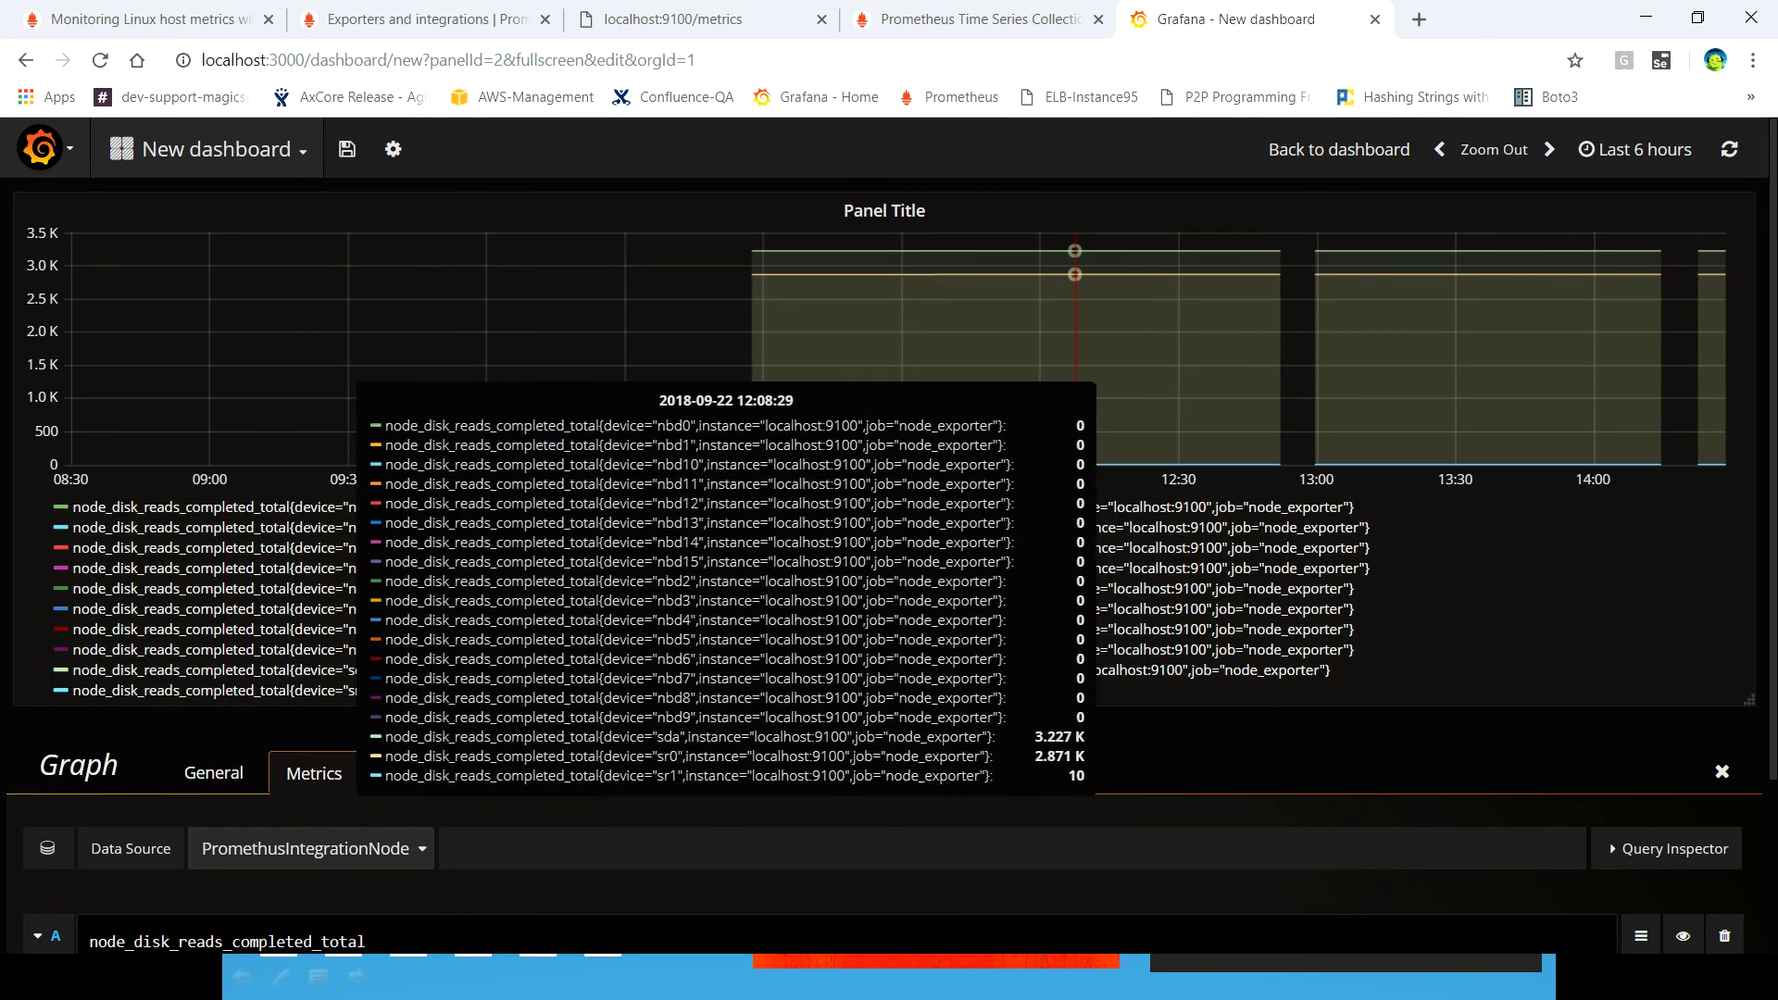
scroll(889, 555, "down", 3)
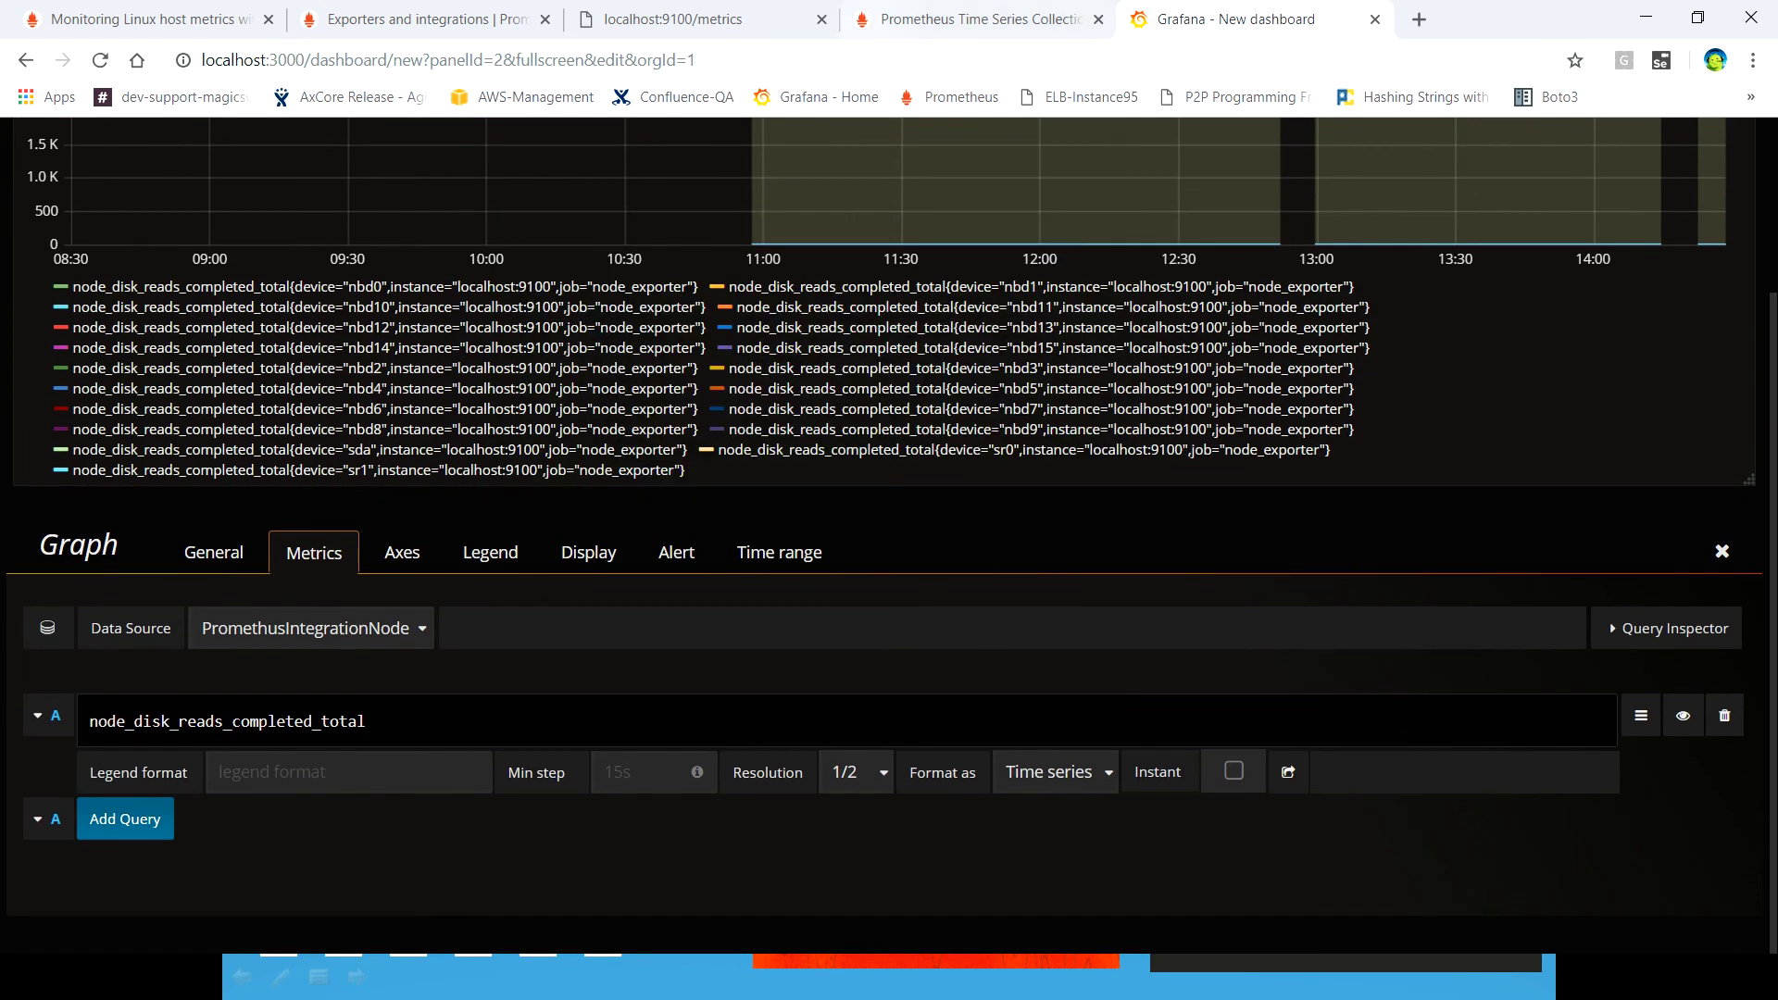
- Copy the metric name node_filesystem_avail_bytes, without its labels, from the Node Exporter metrics page
left_click(700, 19)
scroll(889, 534, "up", 2)
scroll(889, 534, "down", 5)
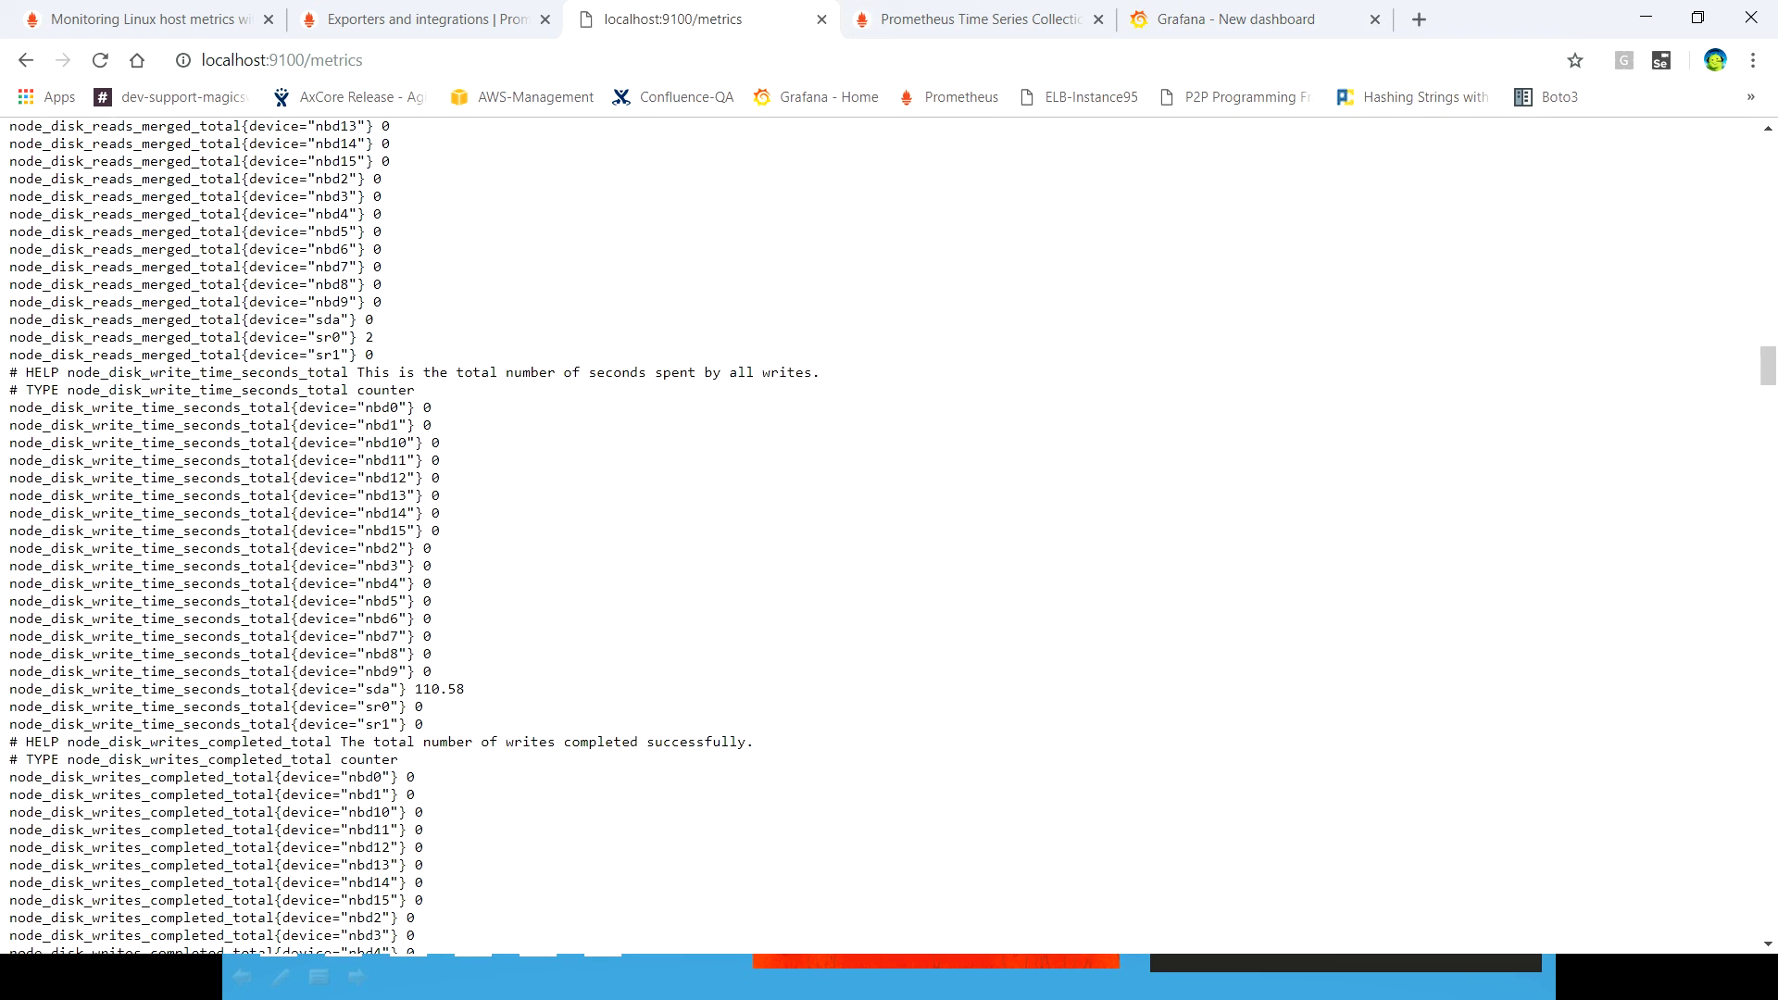
scroll(889, 537, "down", 12)
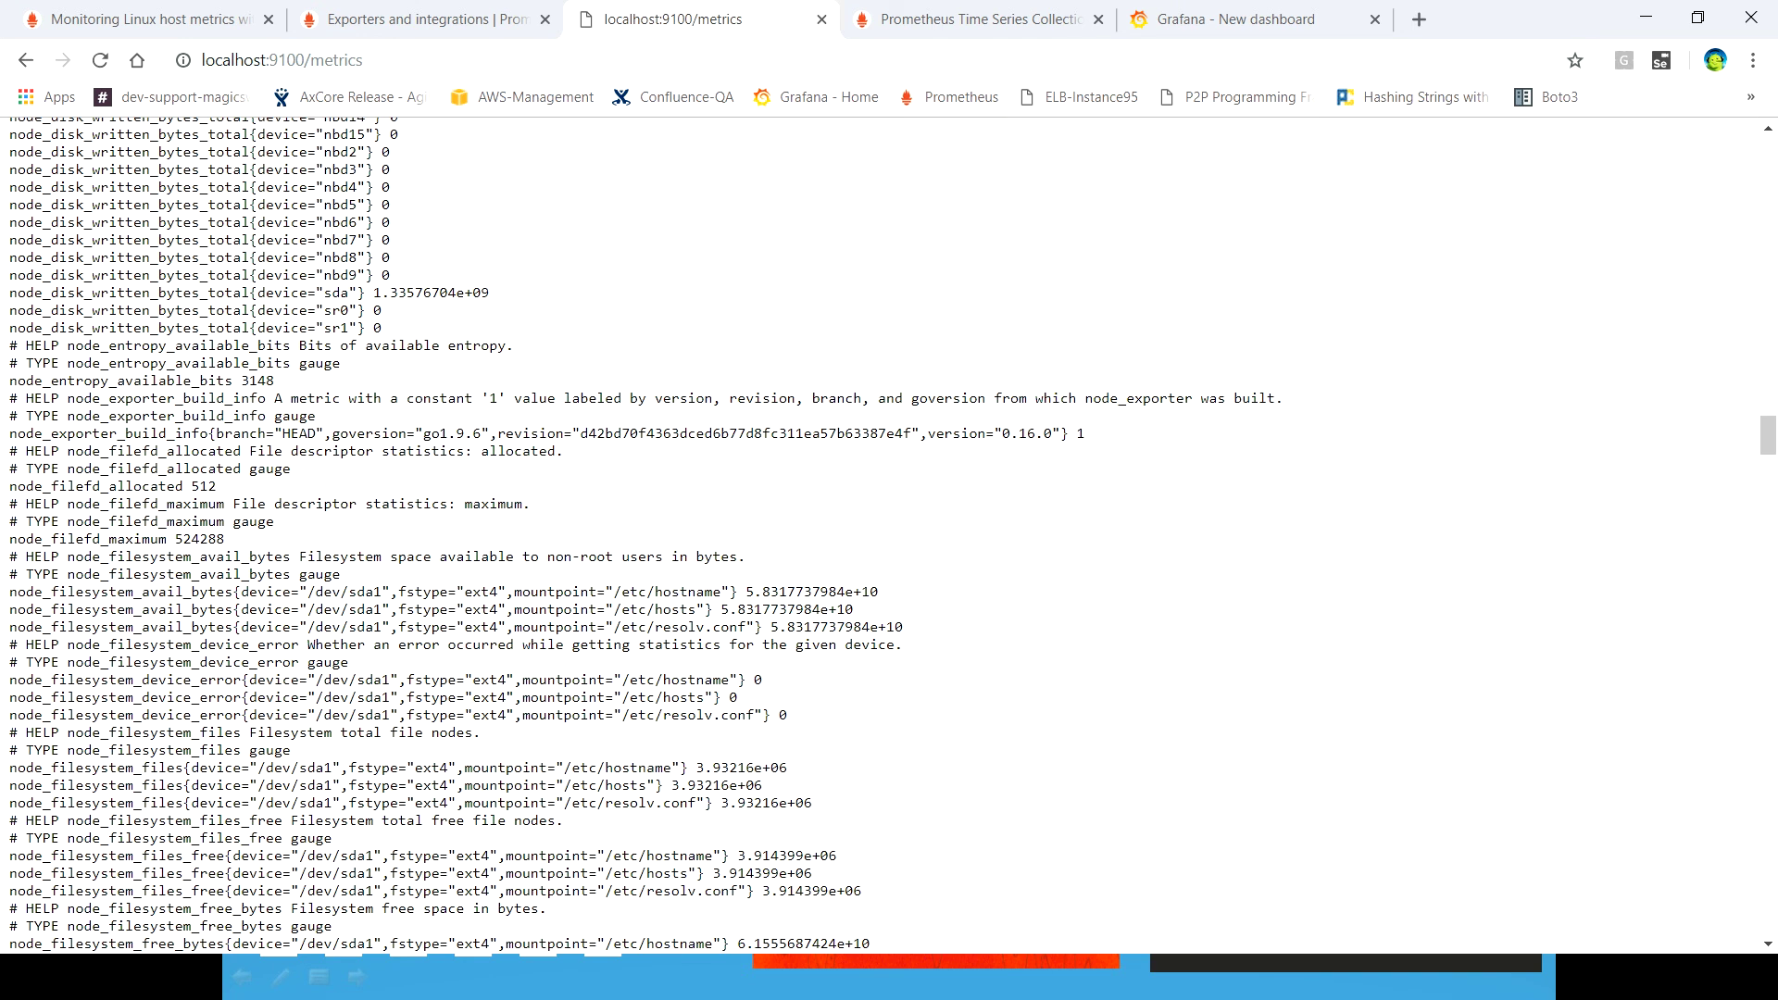
left_click_drag(232, 592, 9, 592)
key("alt+Tab")
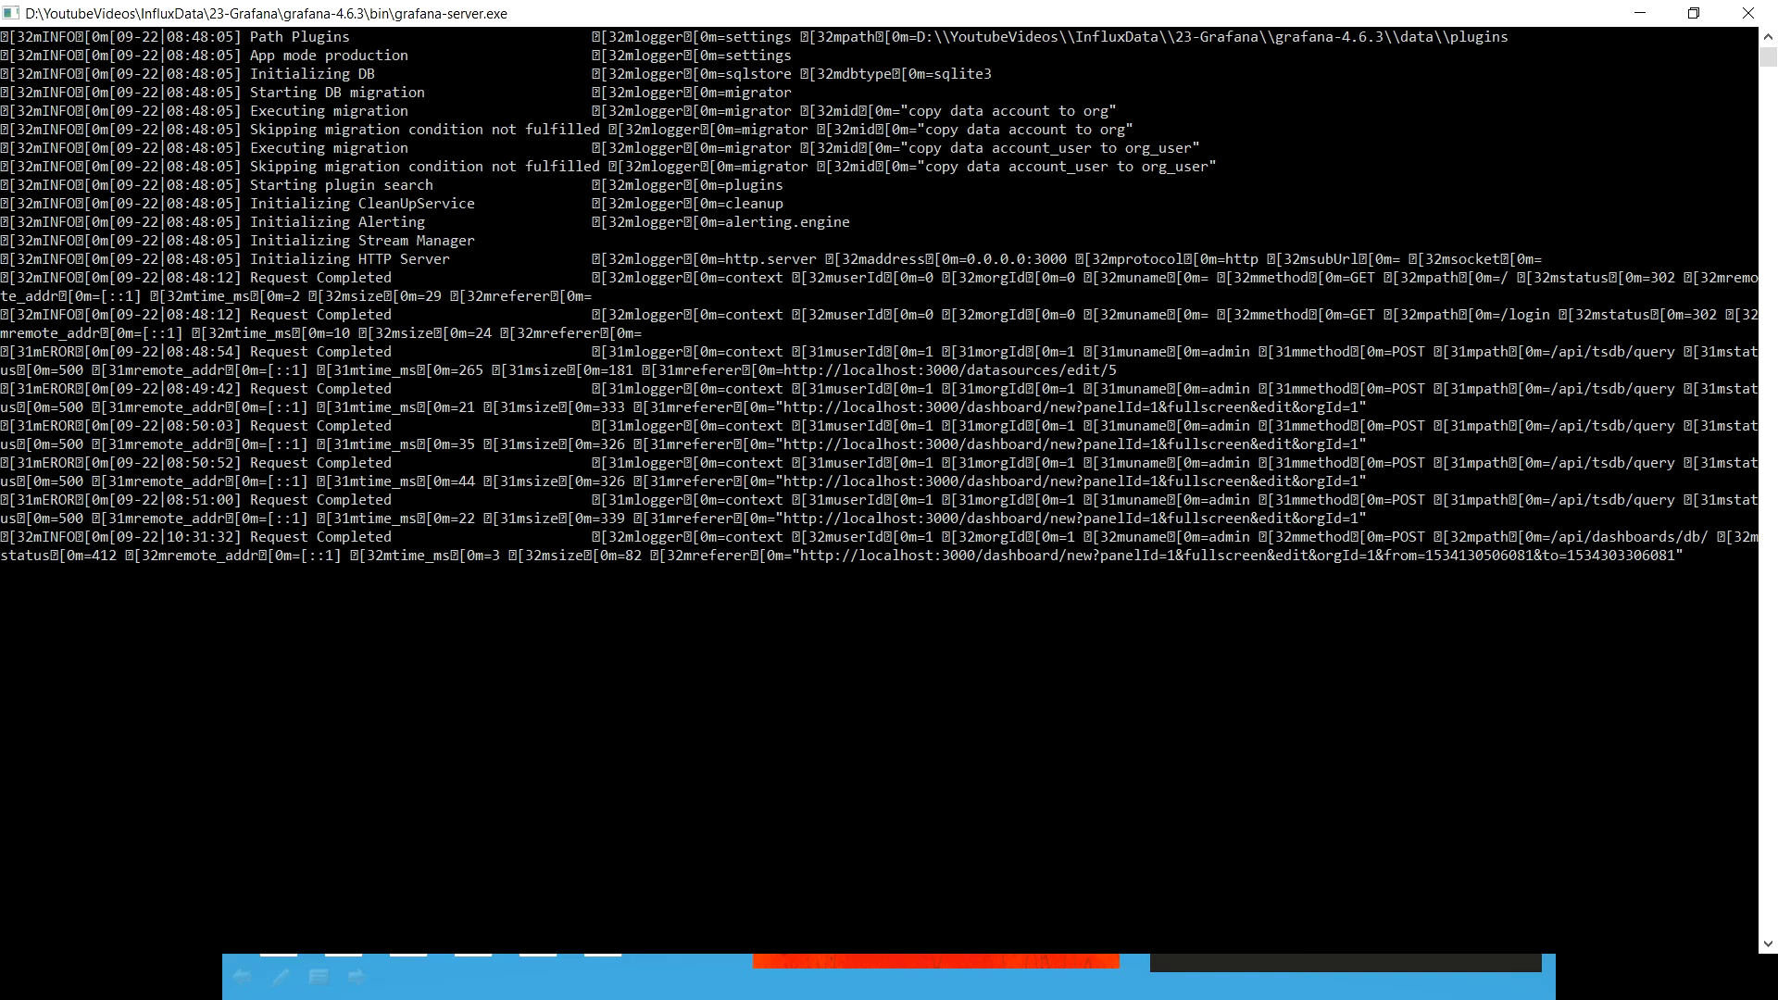
key("alt+Tab")
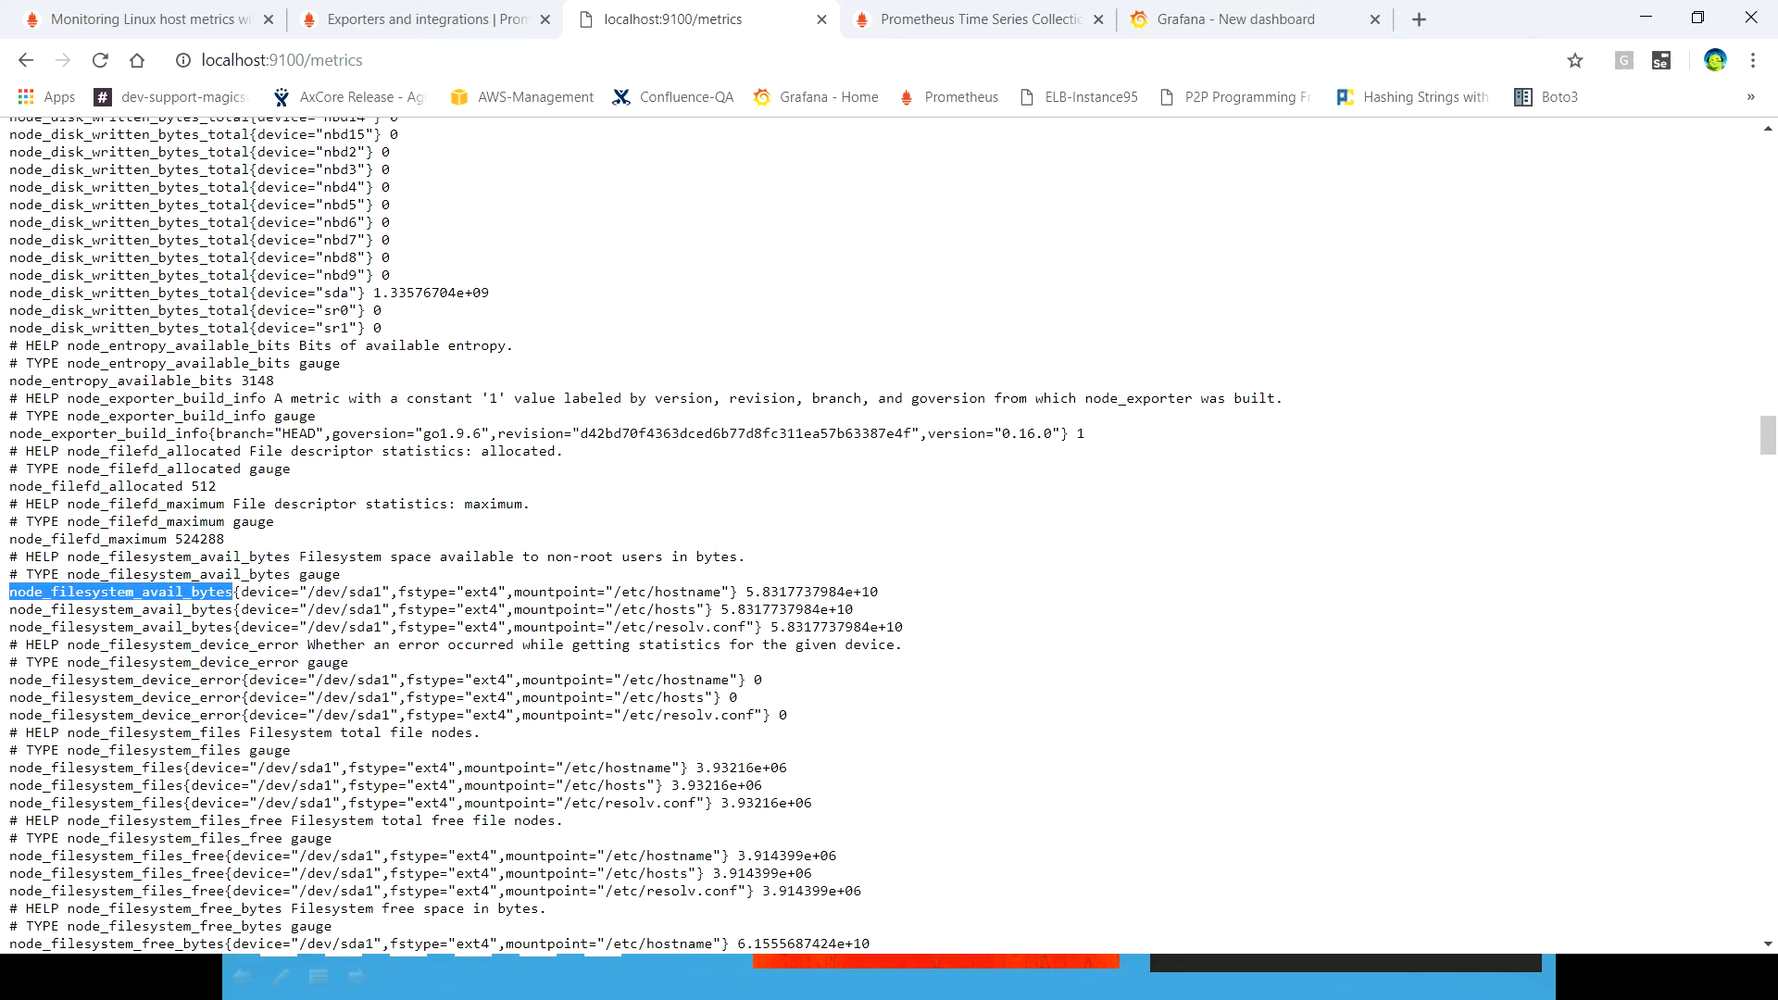
- Go back to the Grafana dashboard, add a third Graph panel in a new row under the disk reads graph, and open it for editing
left_click(1235, 19)
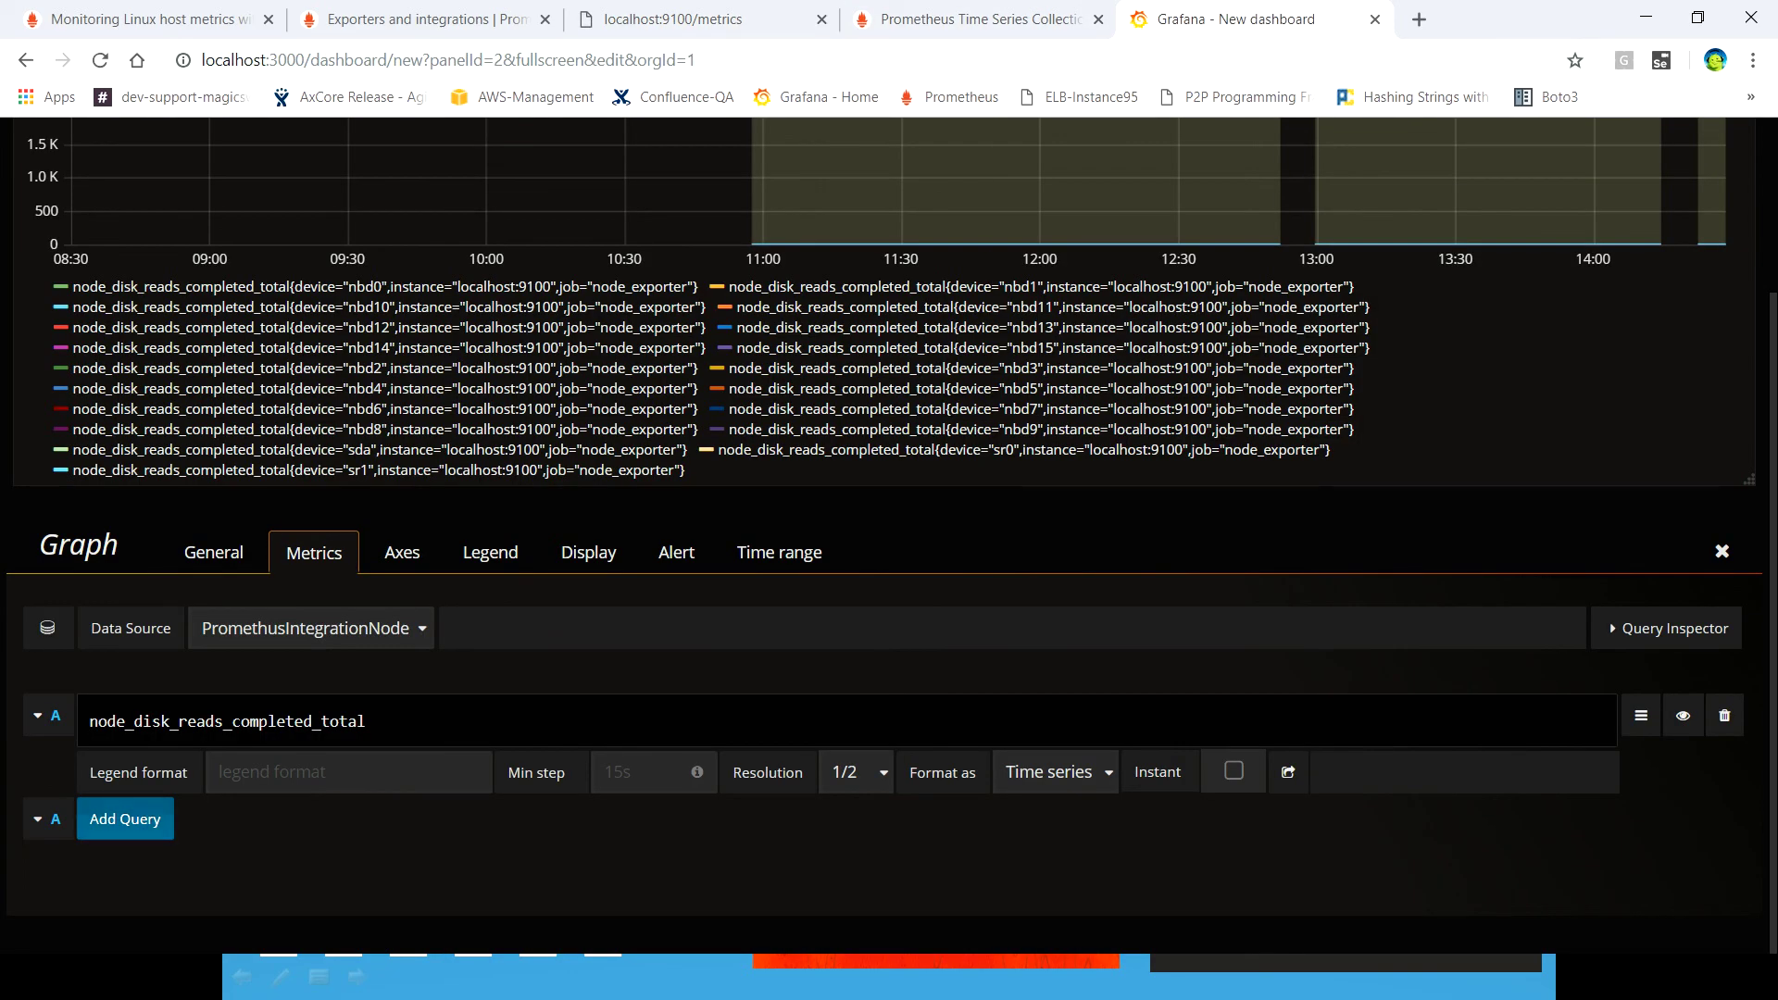
left_click(1721, 551)
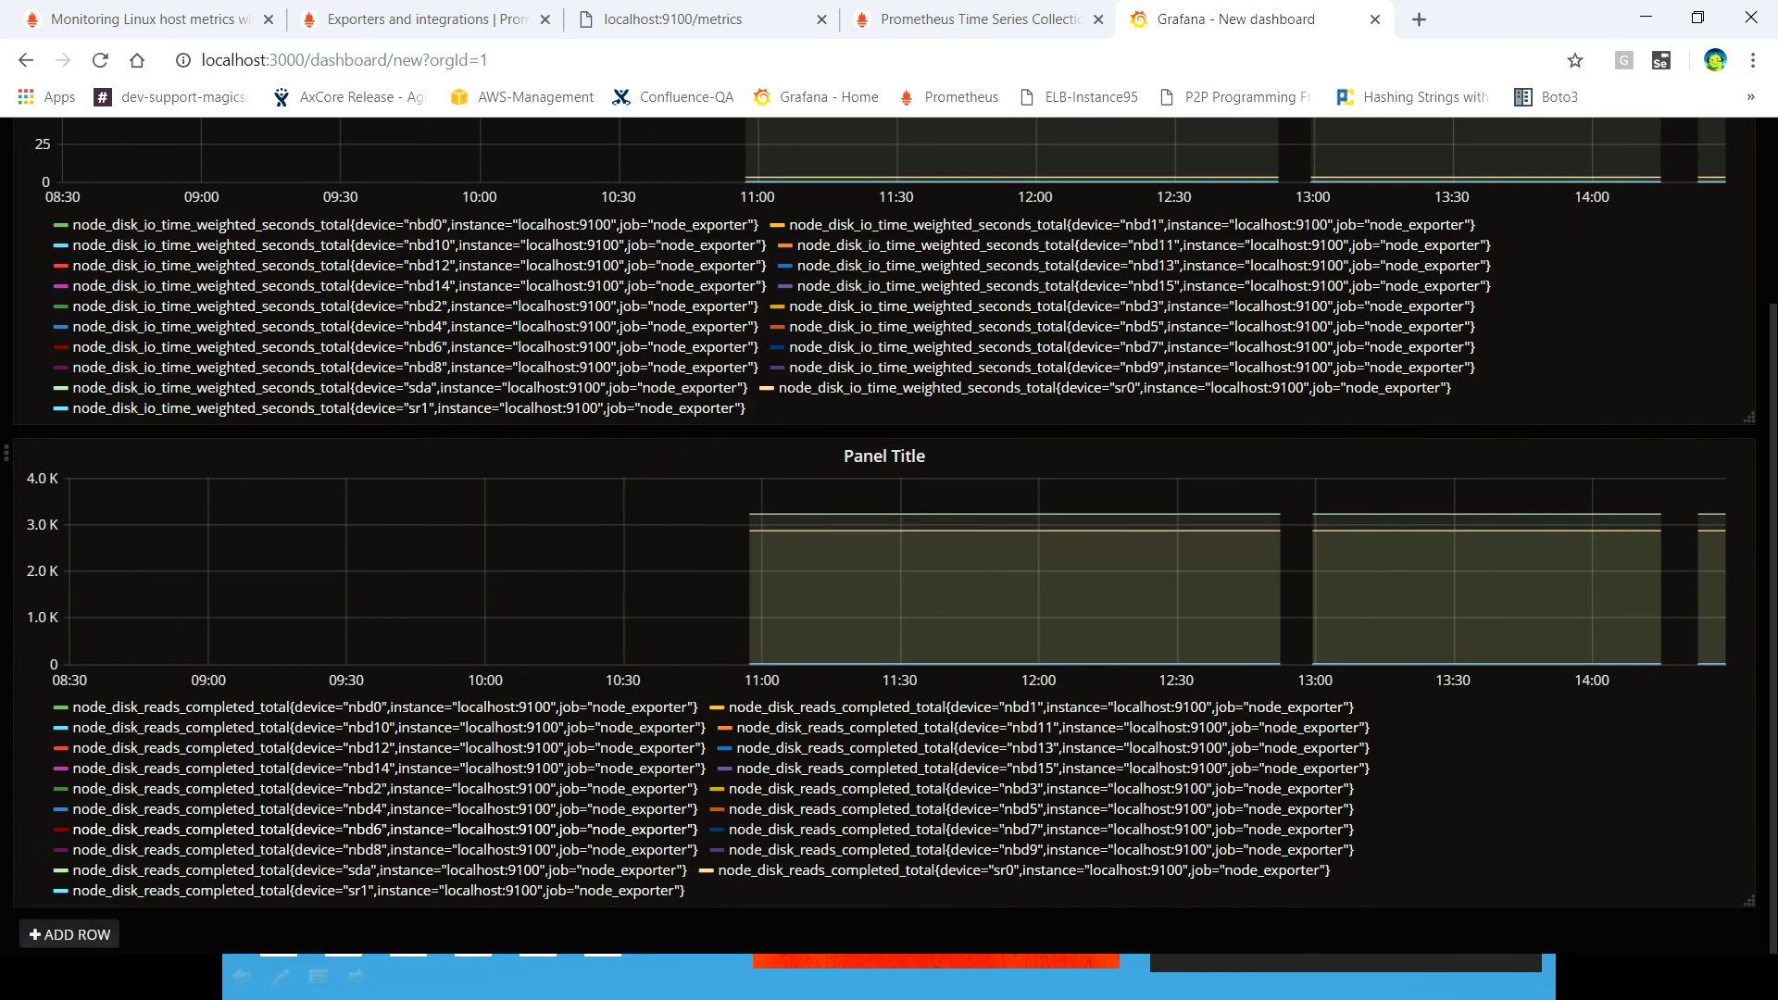
left_click(69, 934)
scroll(69, 934, "down", 5)
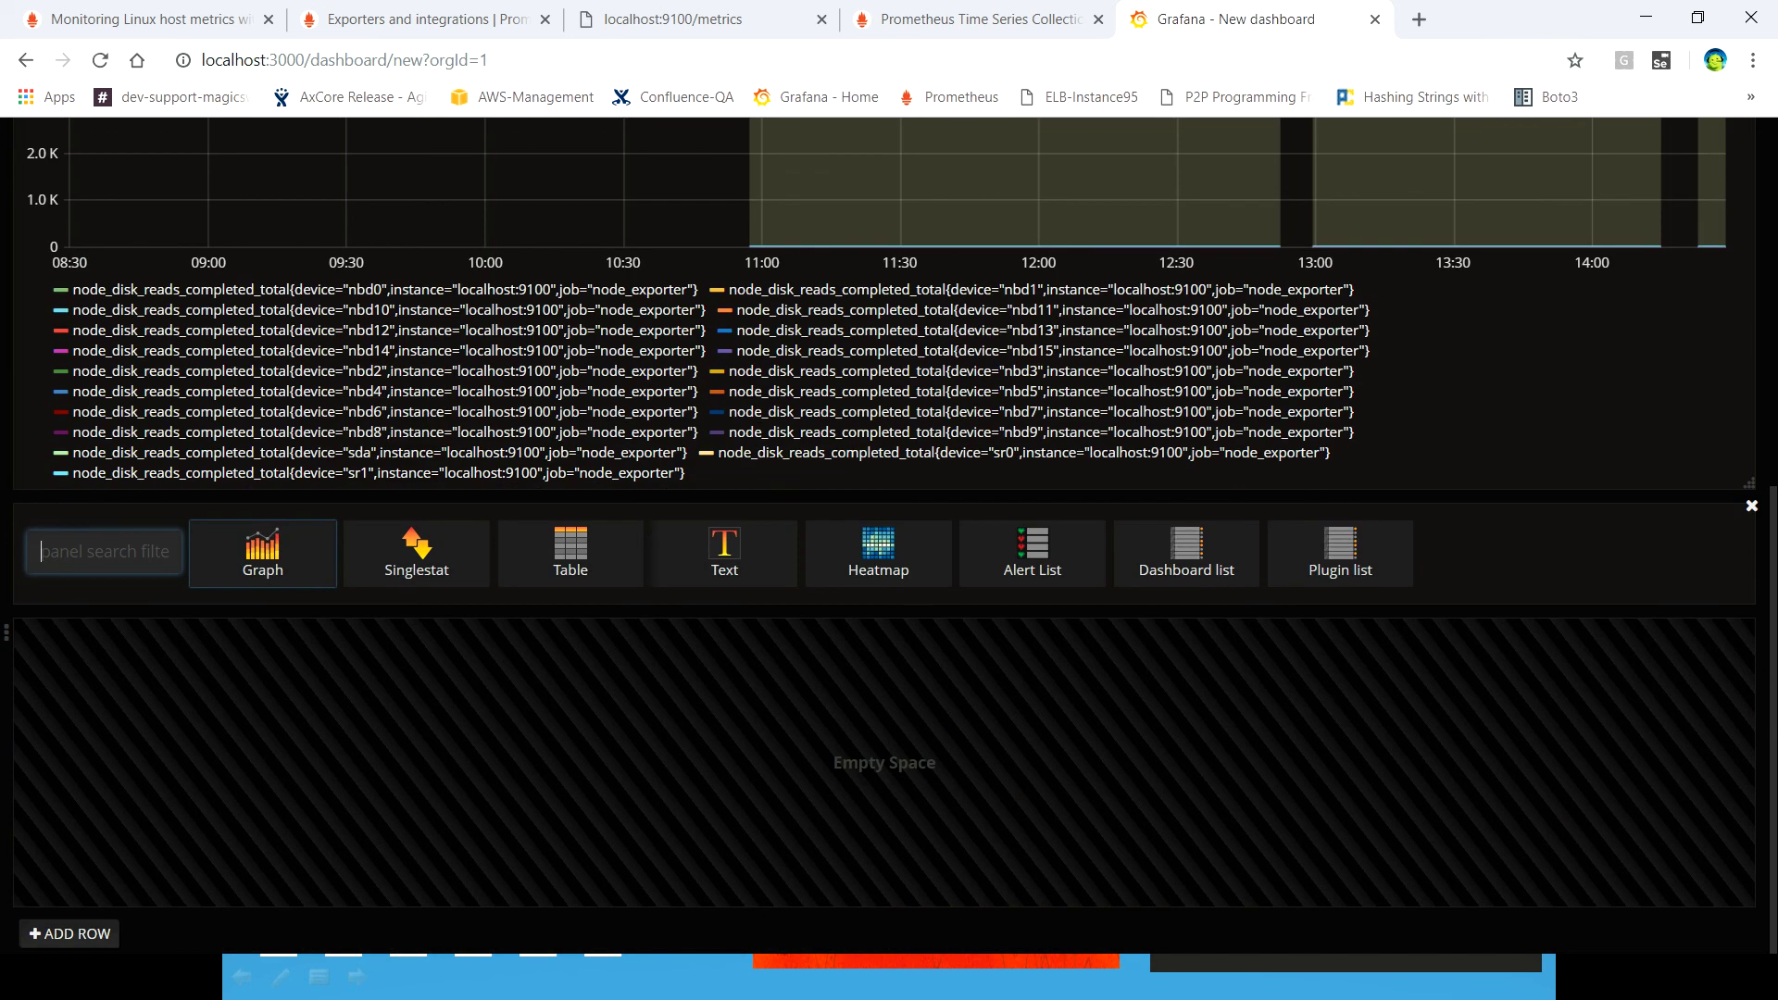
left_click(263, 554)
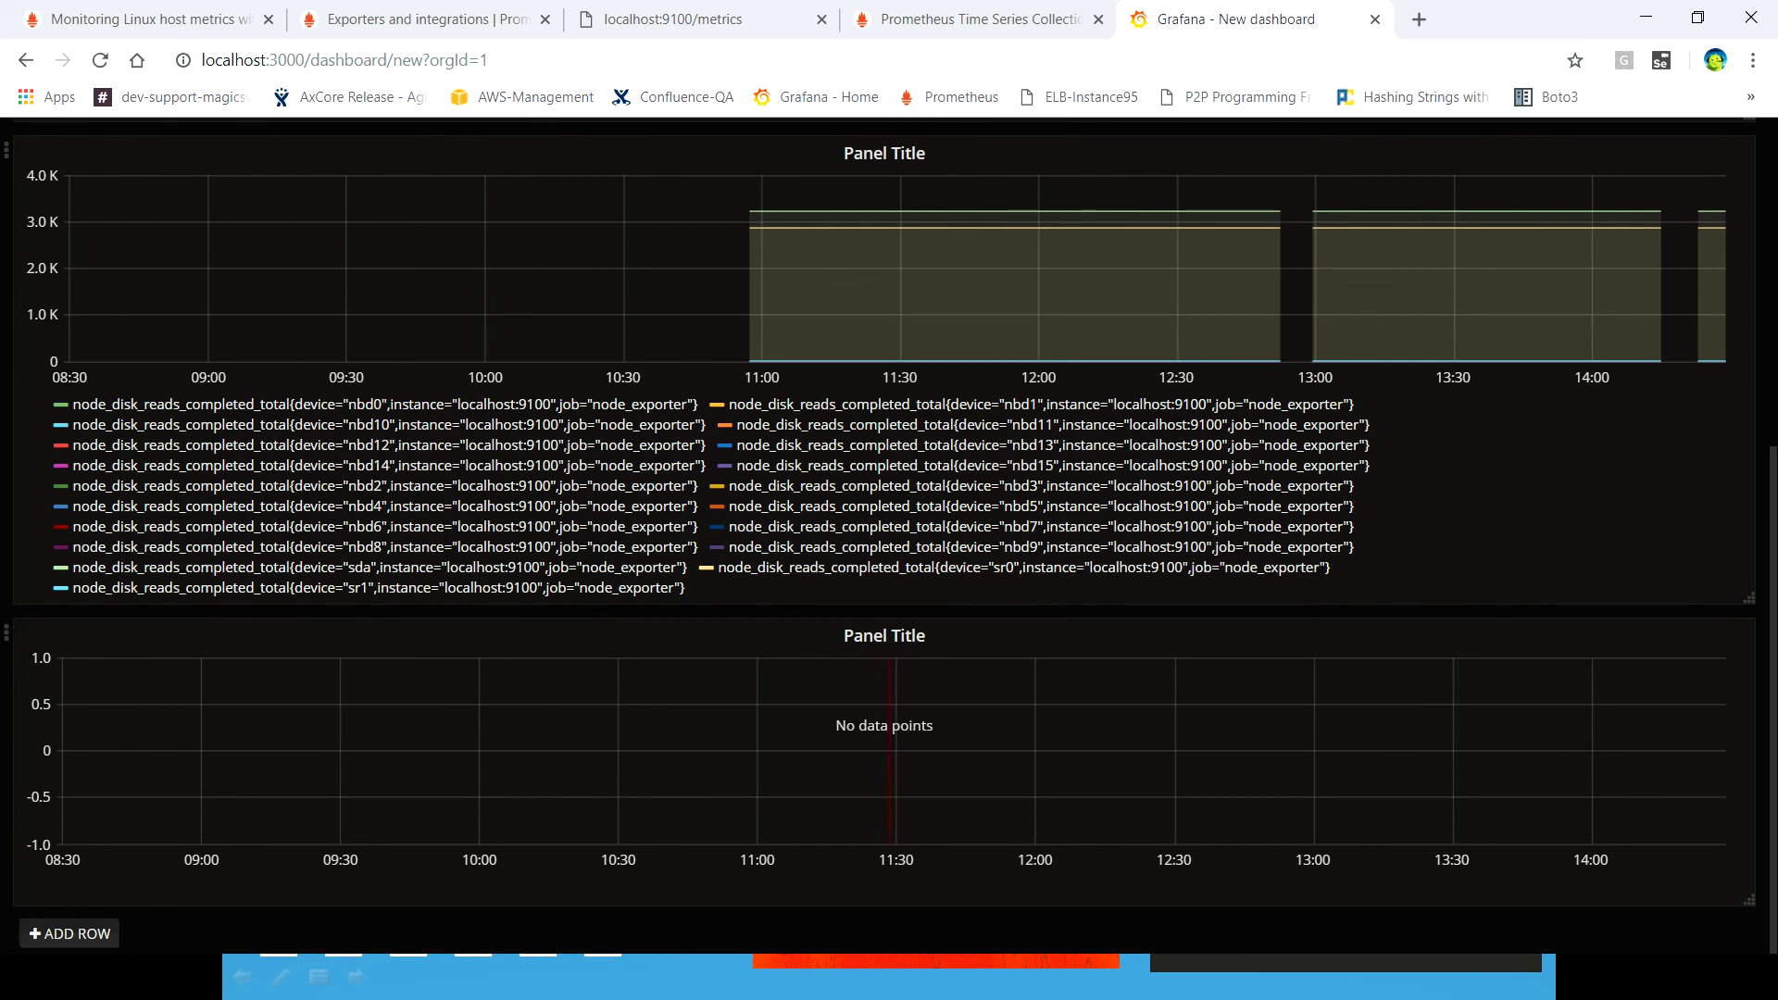
left_click(884, 635)
left_click(854, 601)
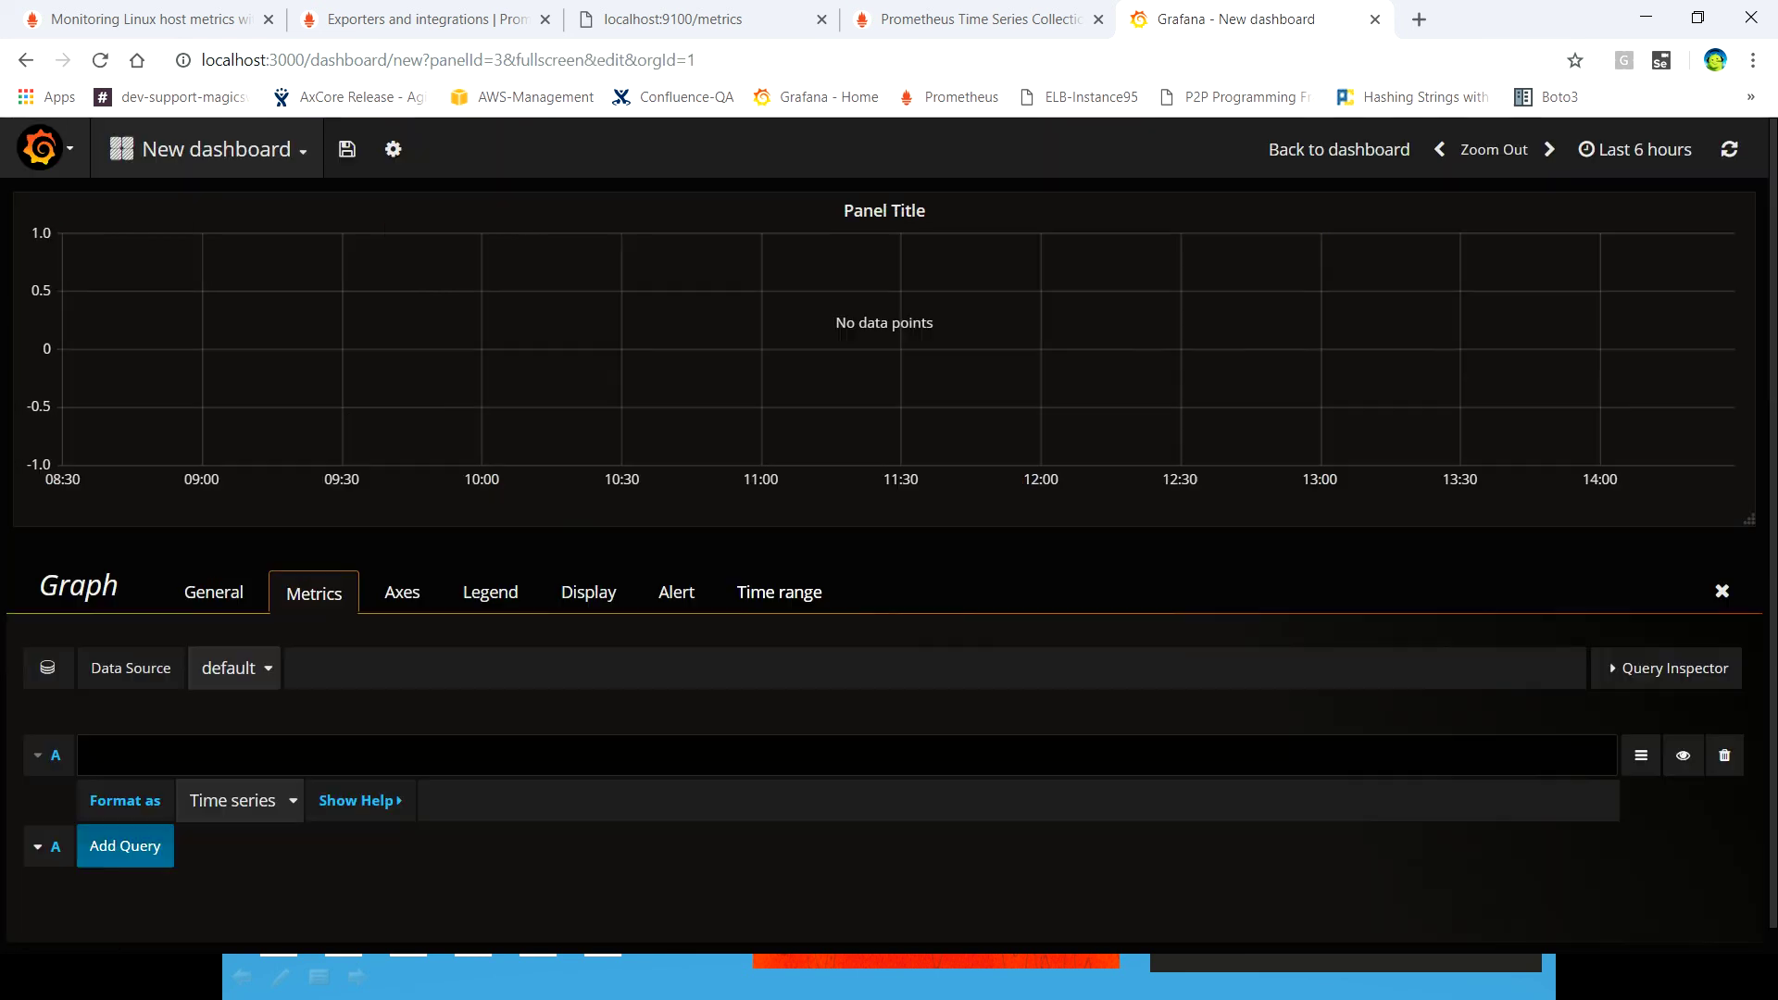
- Set the third panel's data source to PromethusIntegrationNode and graph node_filesystem_avail_bytes in query A
left_click(234, 668)
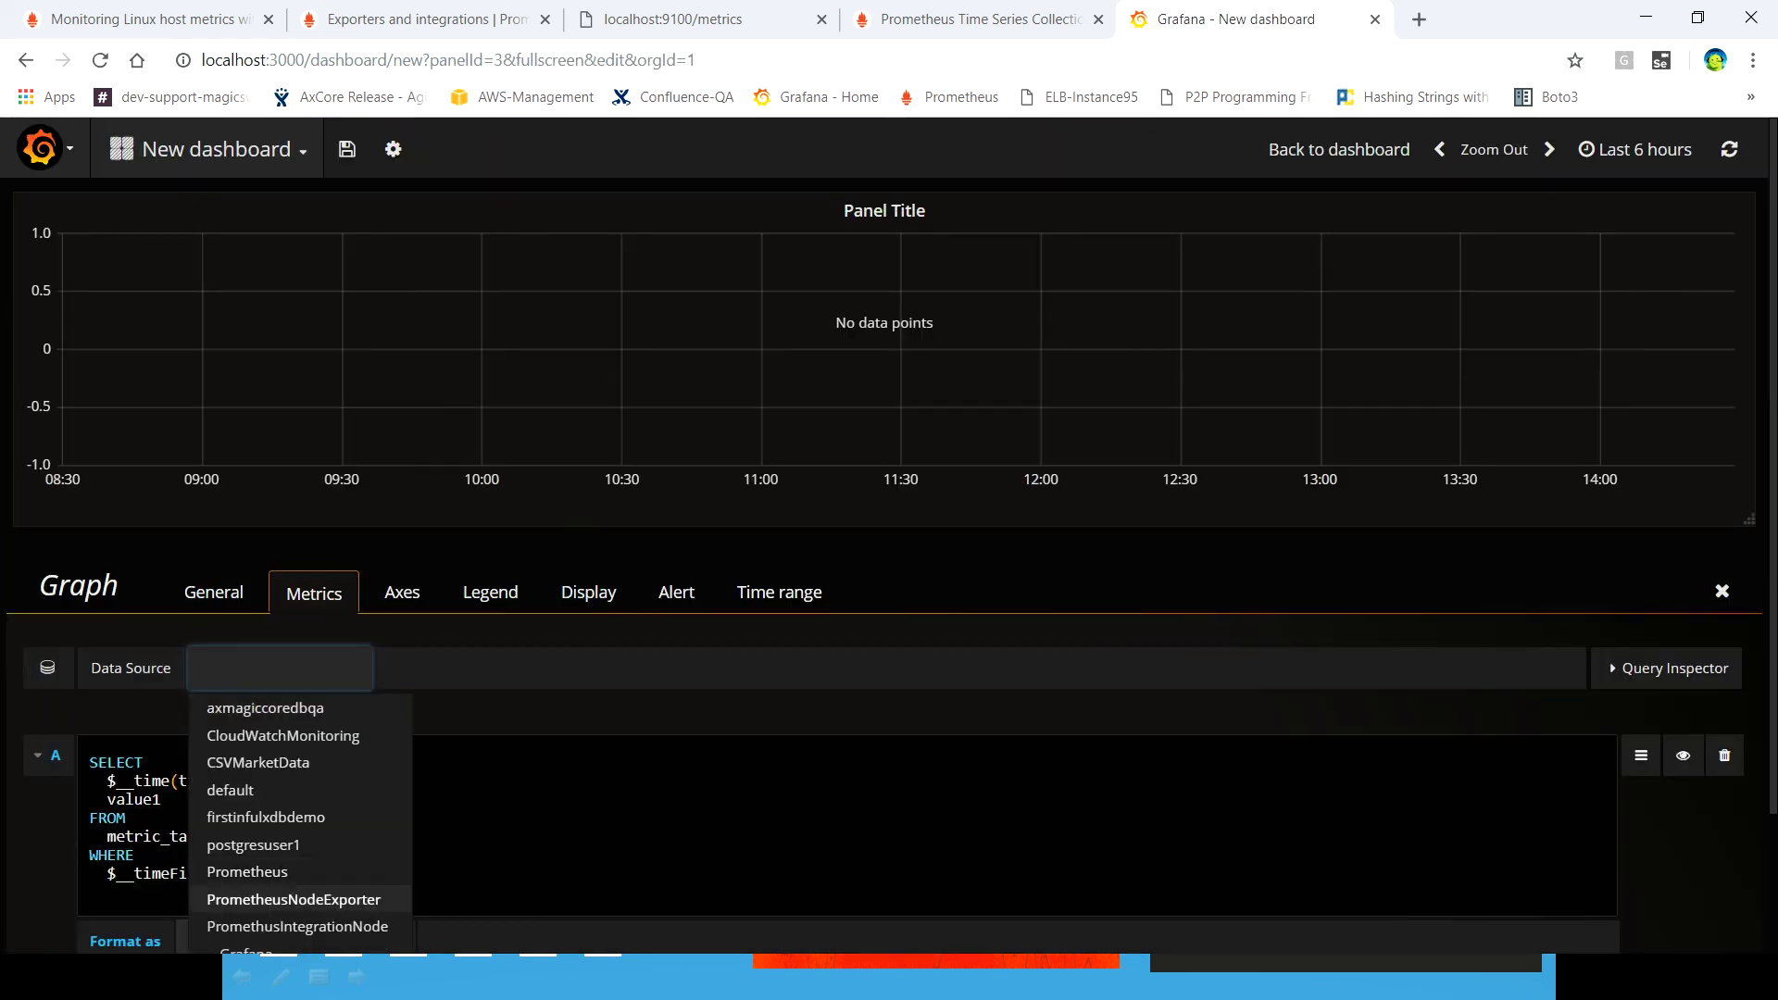
left_click(297, 926)
type("node_filesystem_avail_bytes")
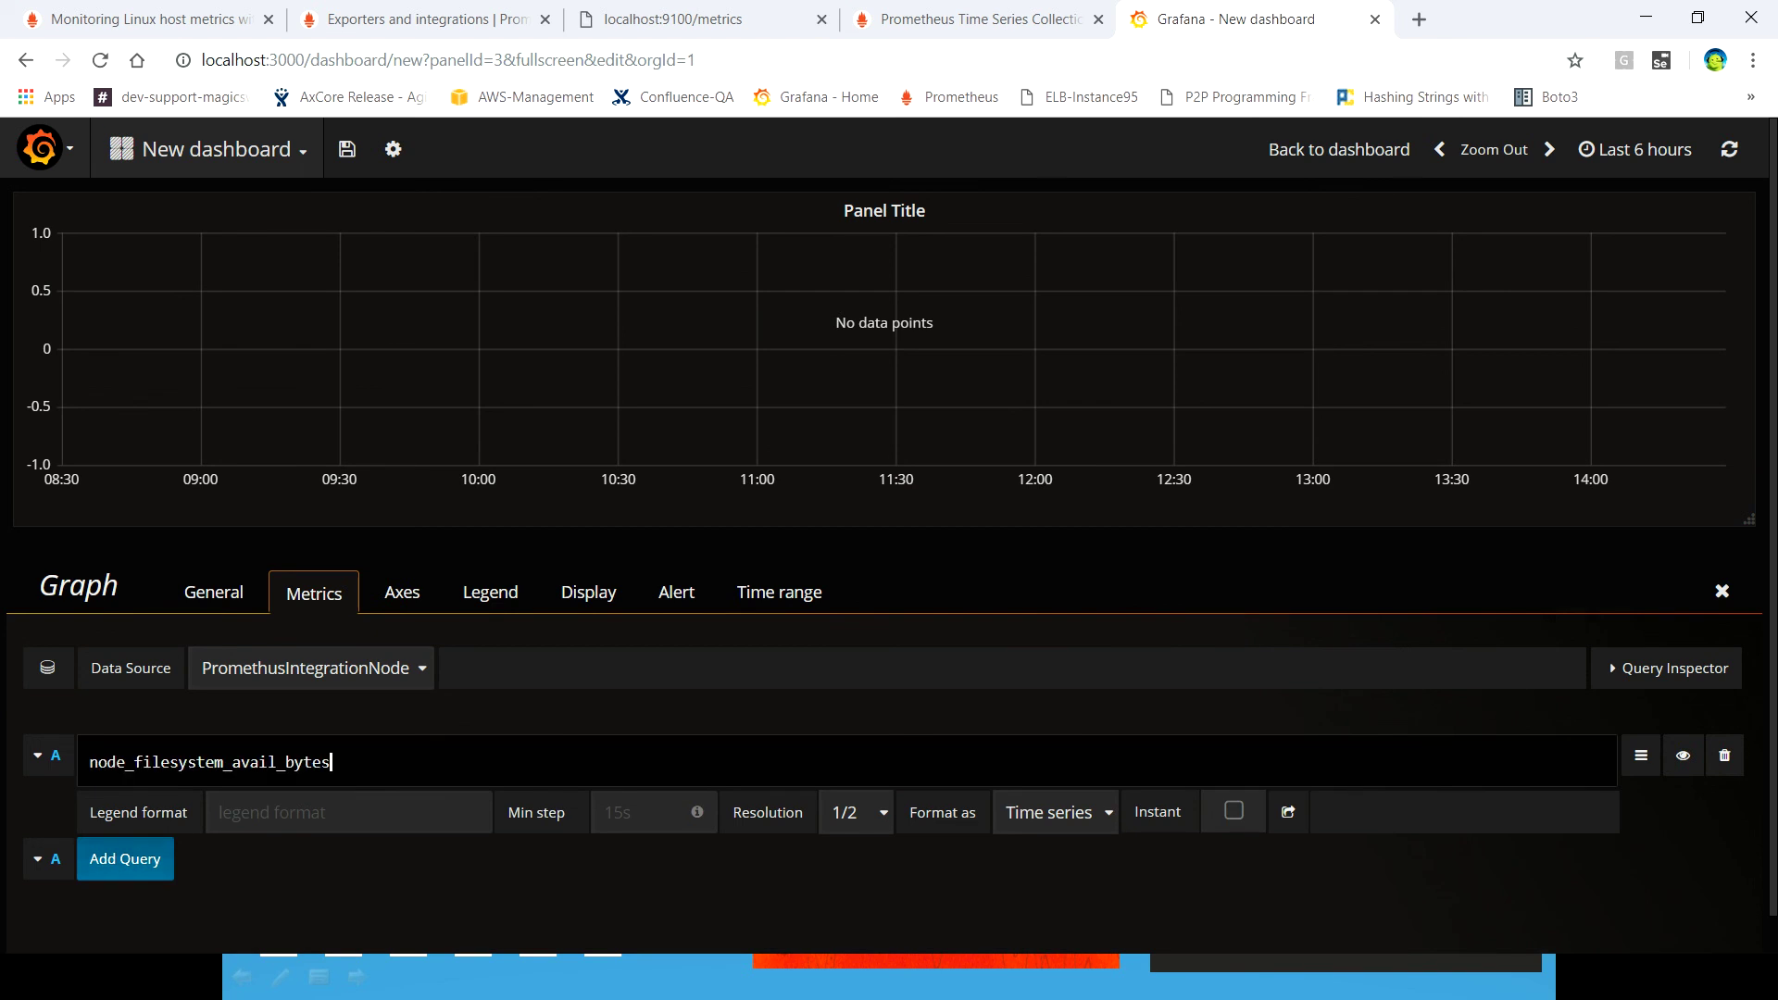
key("shift+Return")
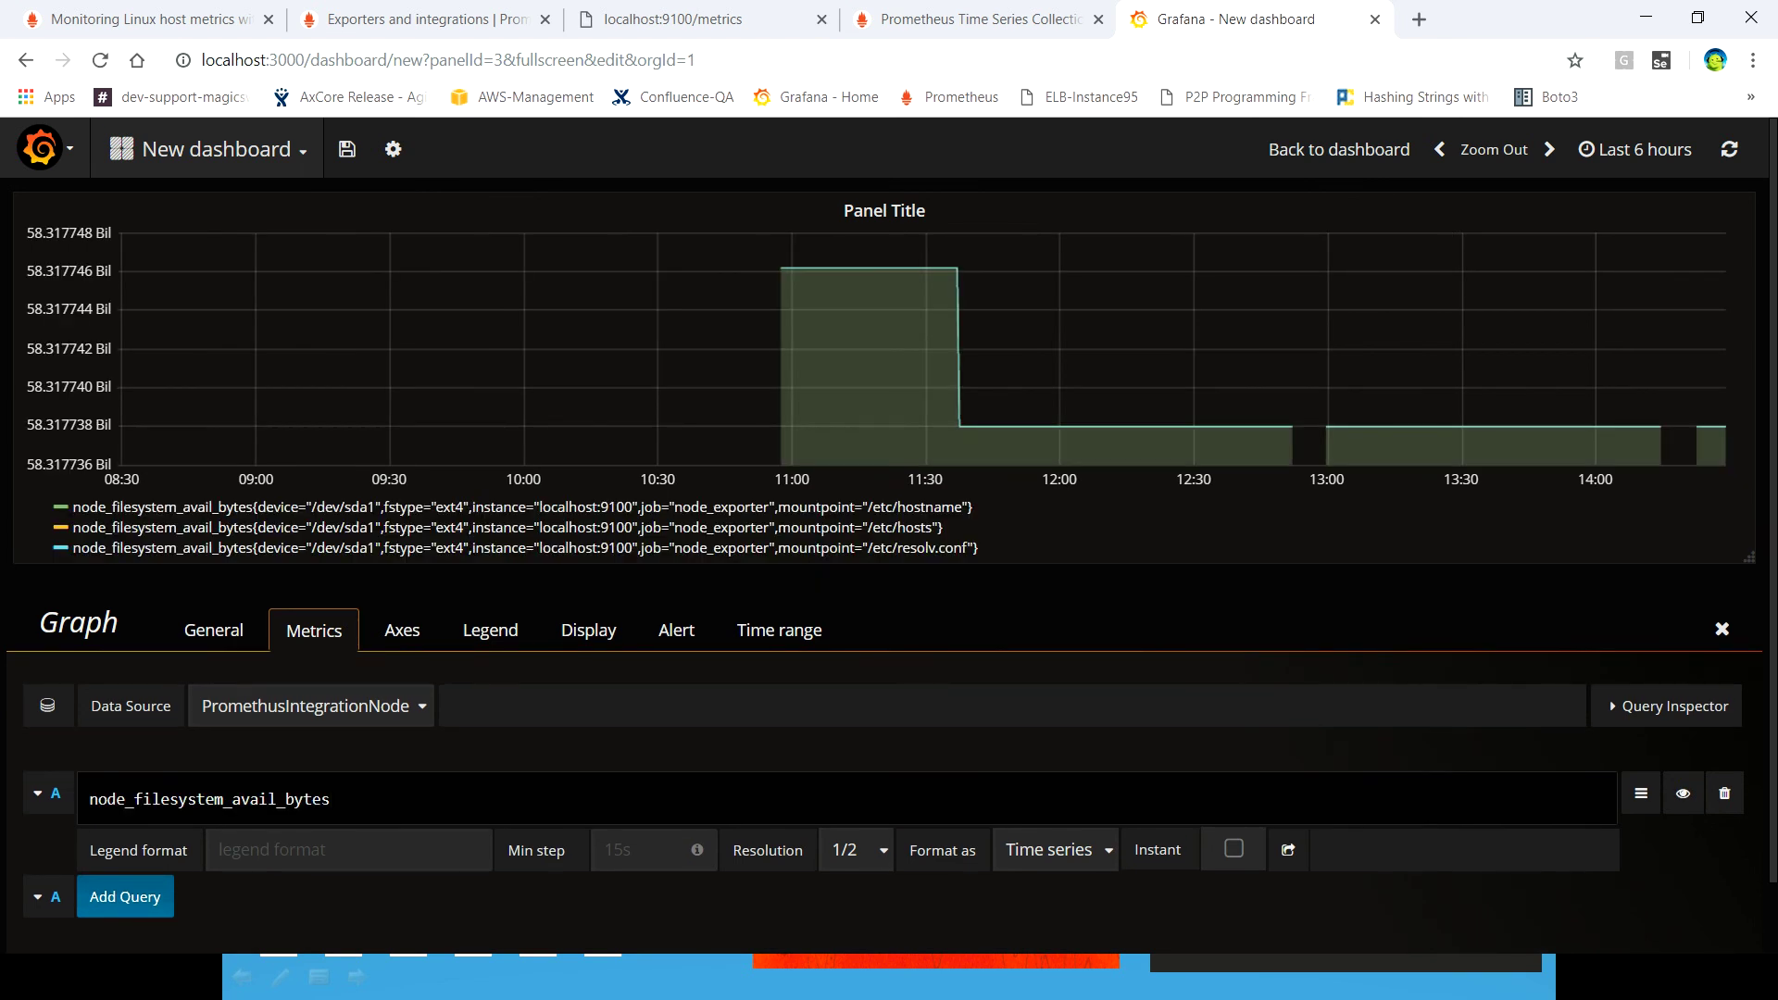
scroll(889, 534, "down", 1)
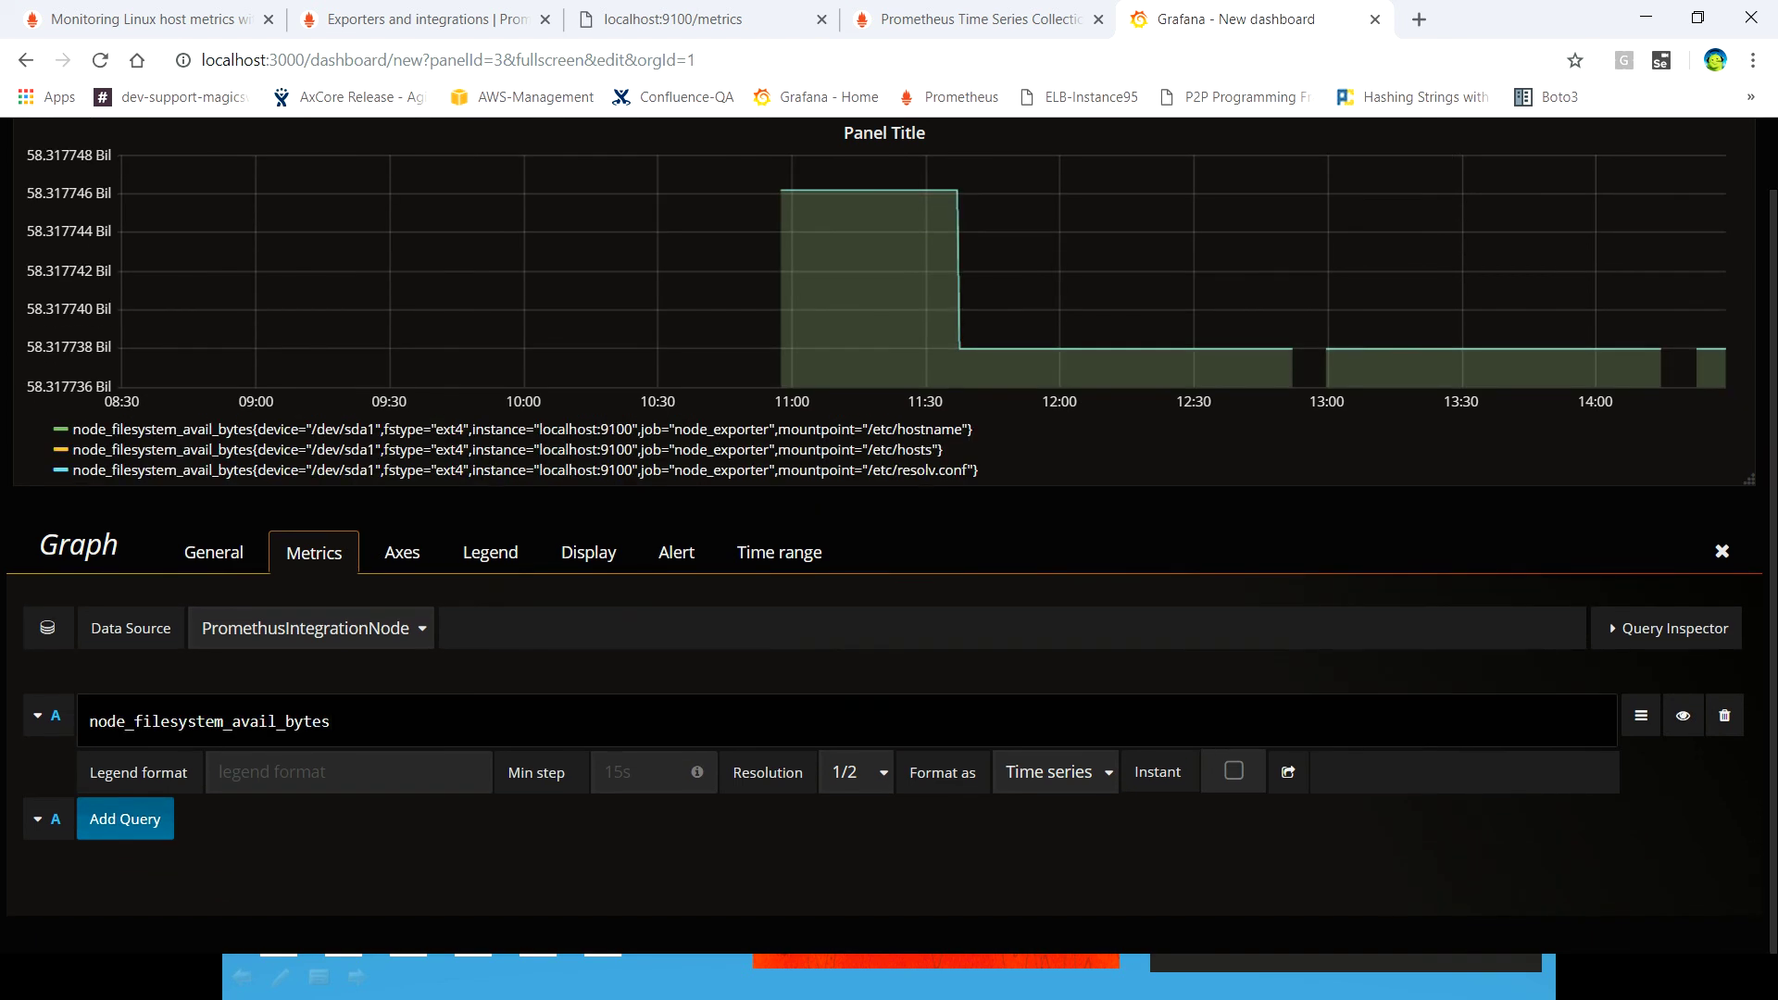